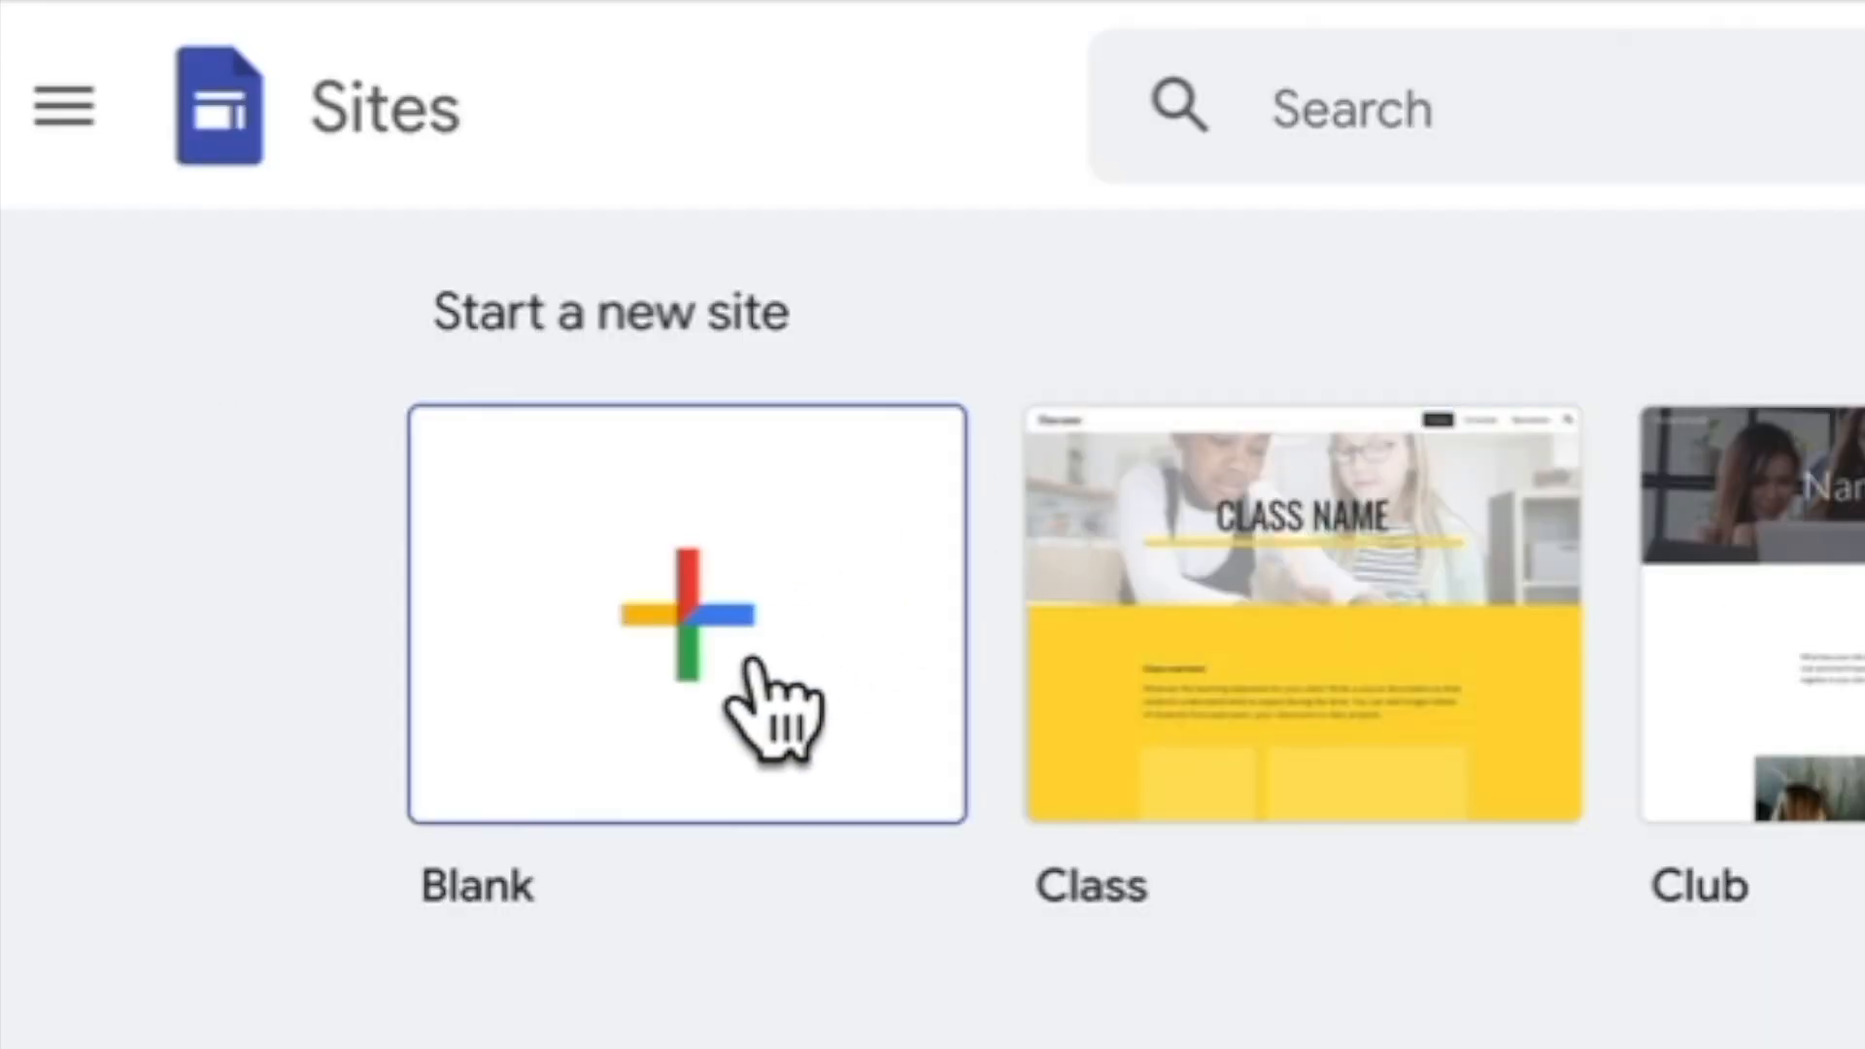
Create a new blank site and name it "School Name"
{"action": "left_click", "coordinate": [321, 305]}
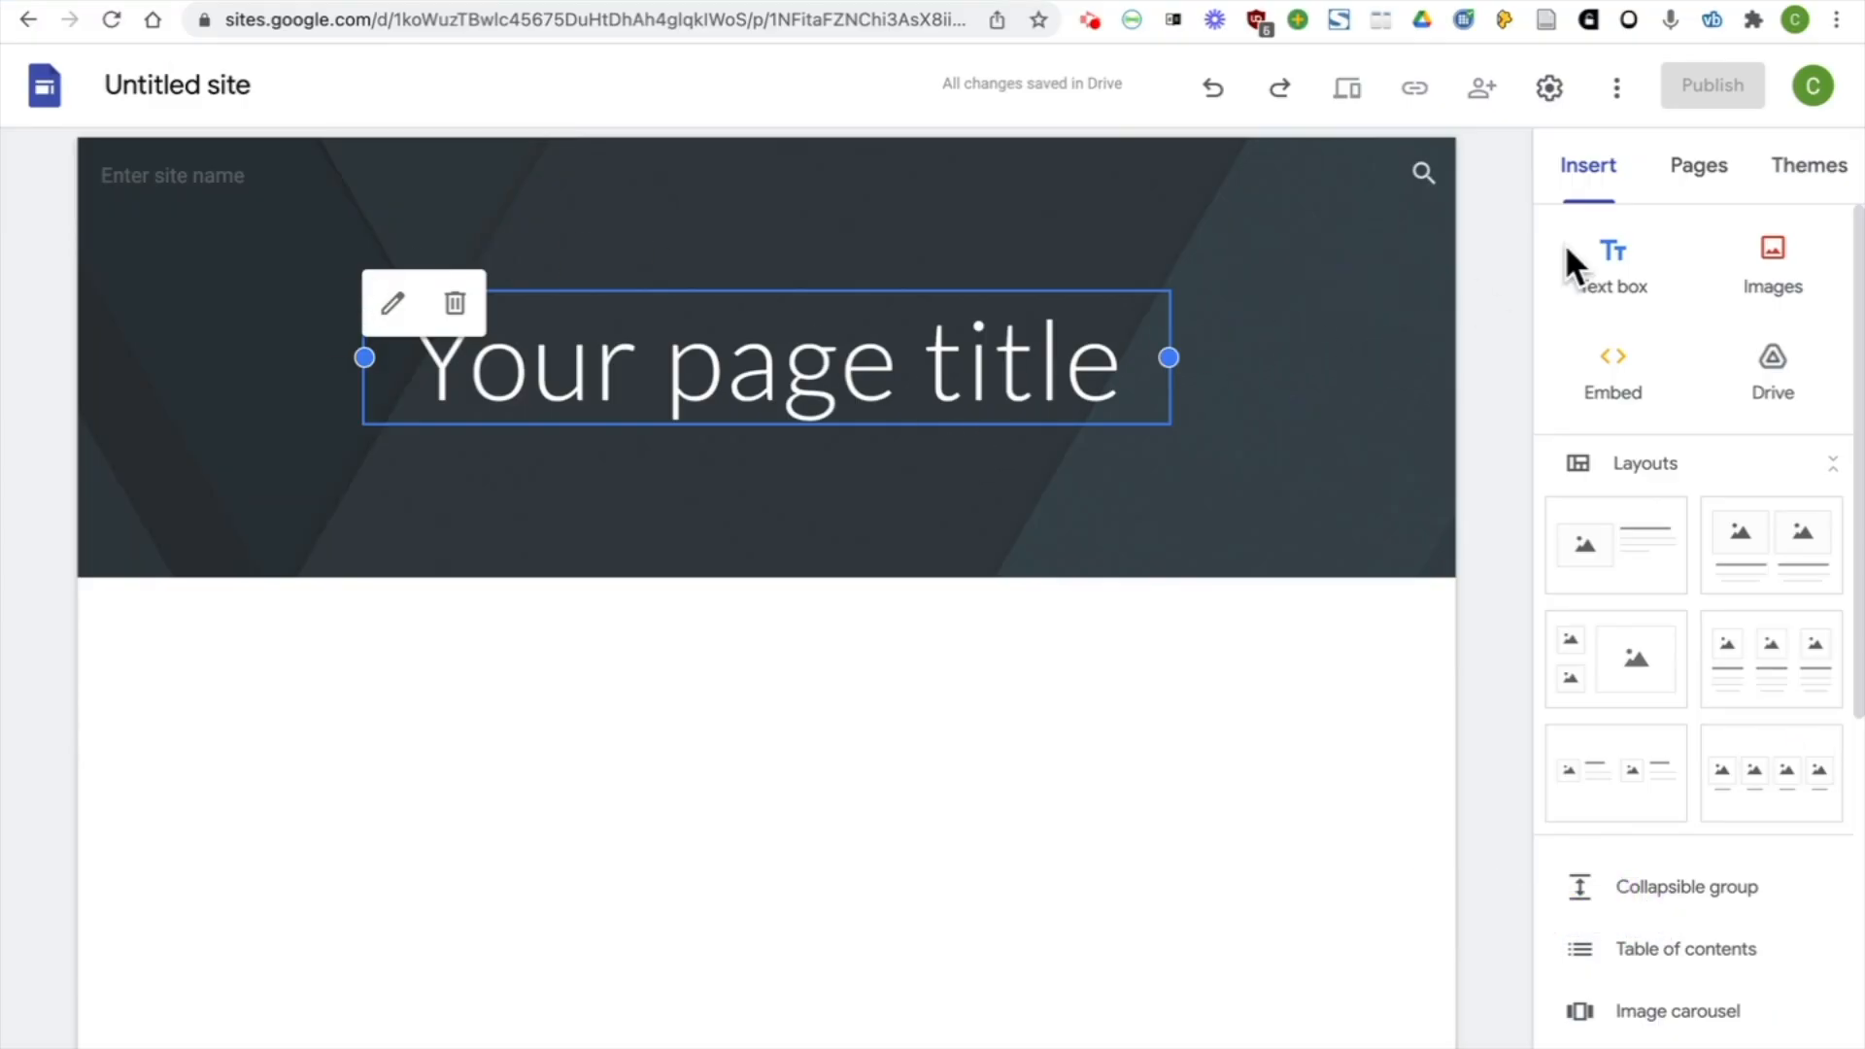
{"action": "left_click", "coordinate": [1713, 197]}
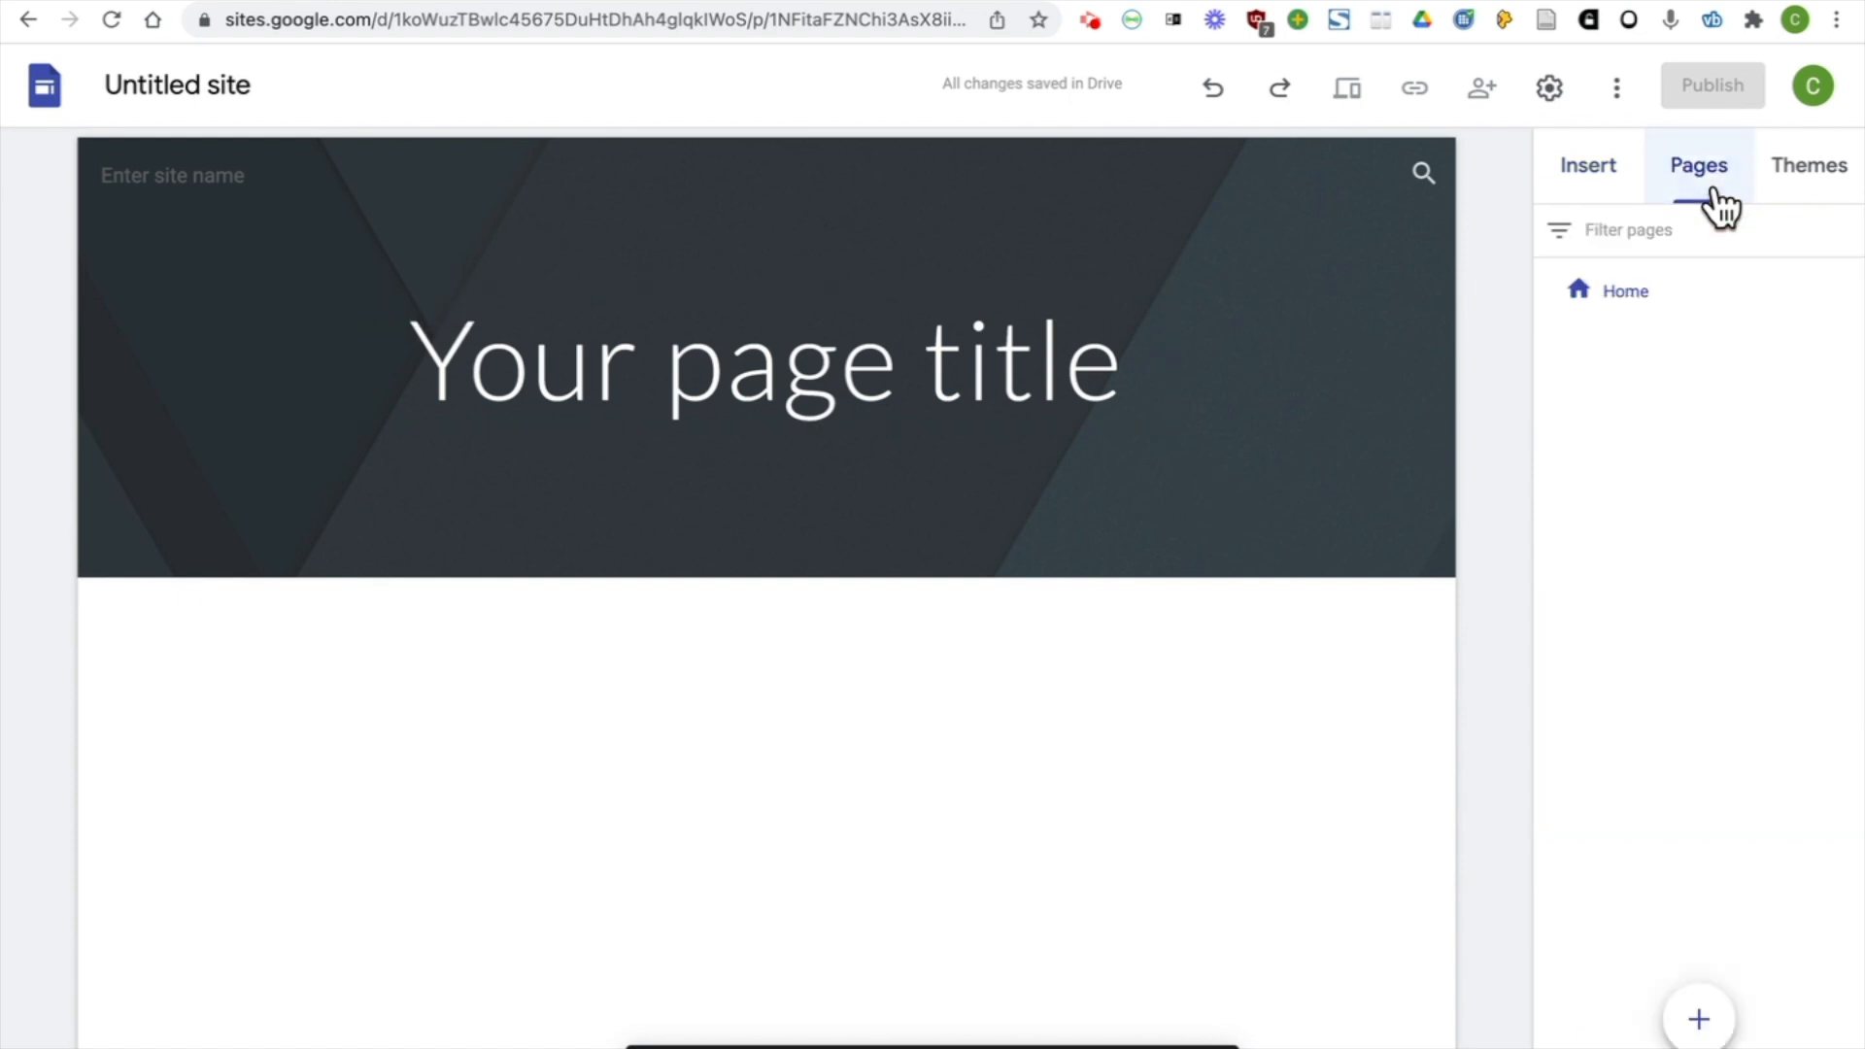
{"action": "left_click", "coordinate": [1838, 205]}
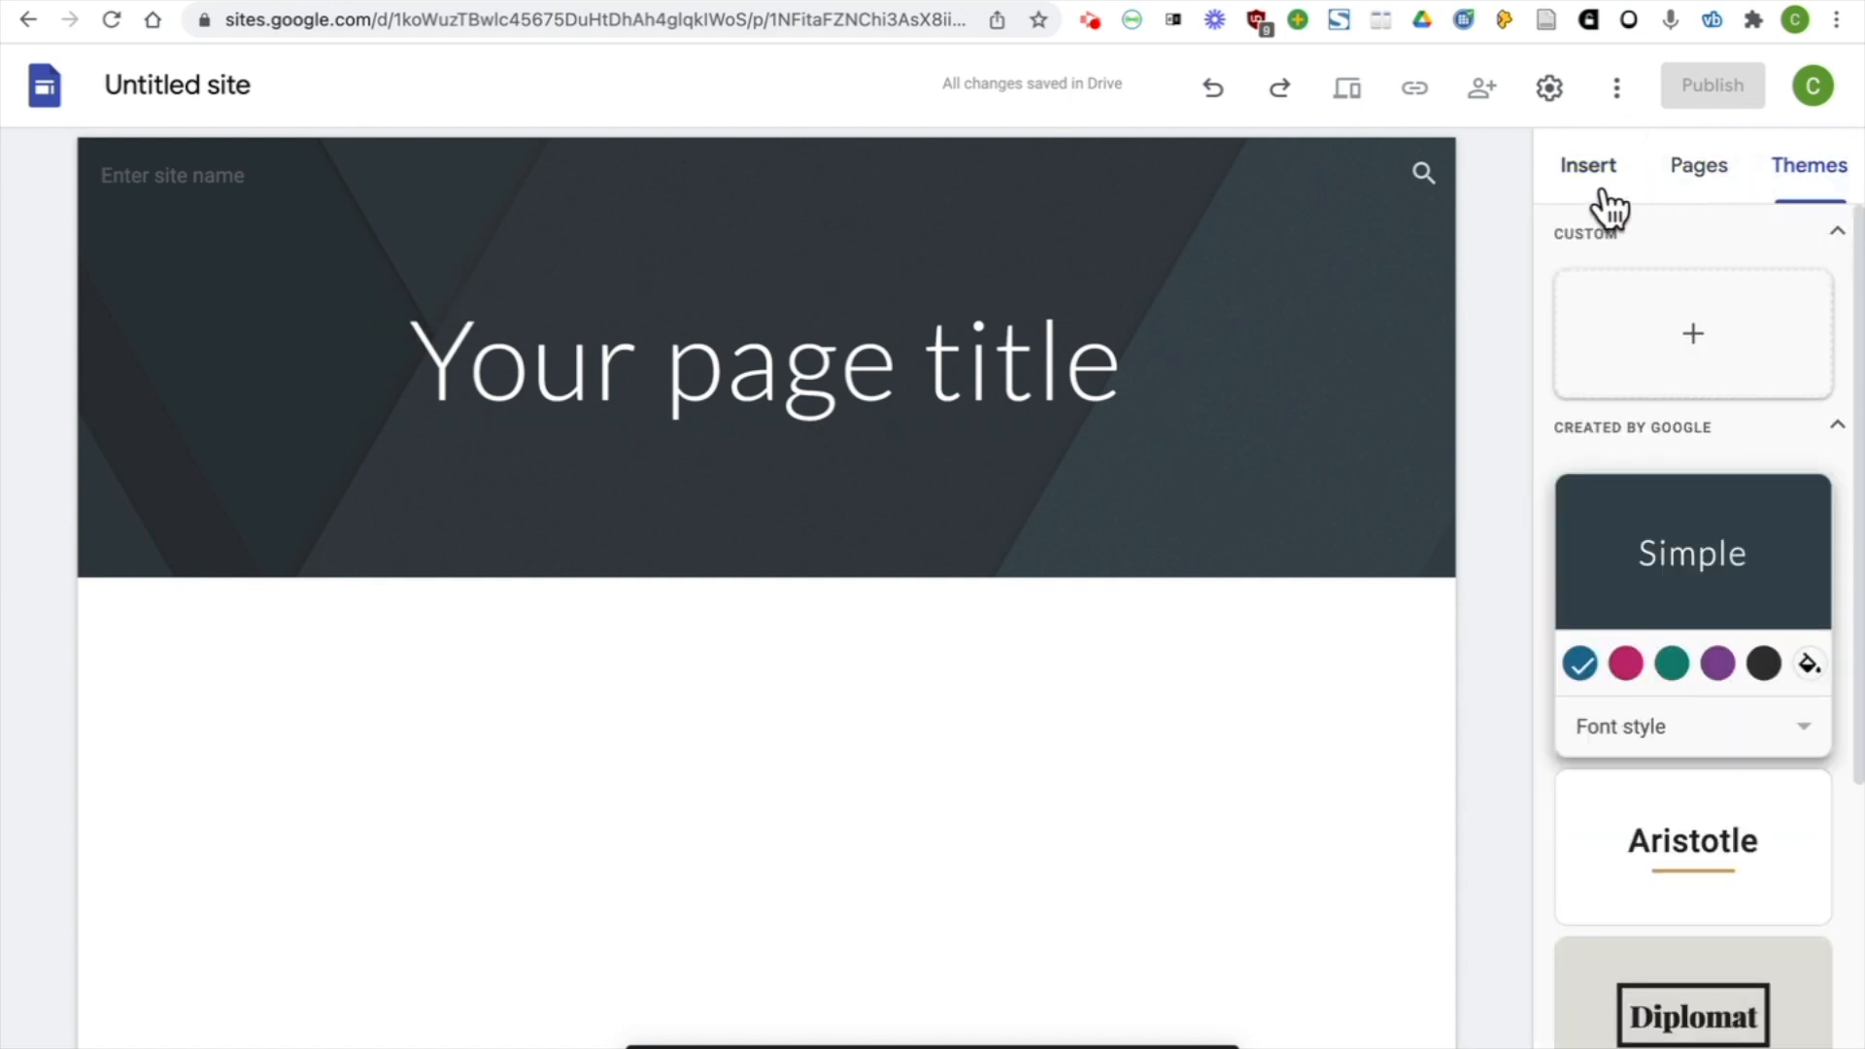
{"action": "left_click", "coordinate": [259, 78]}
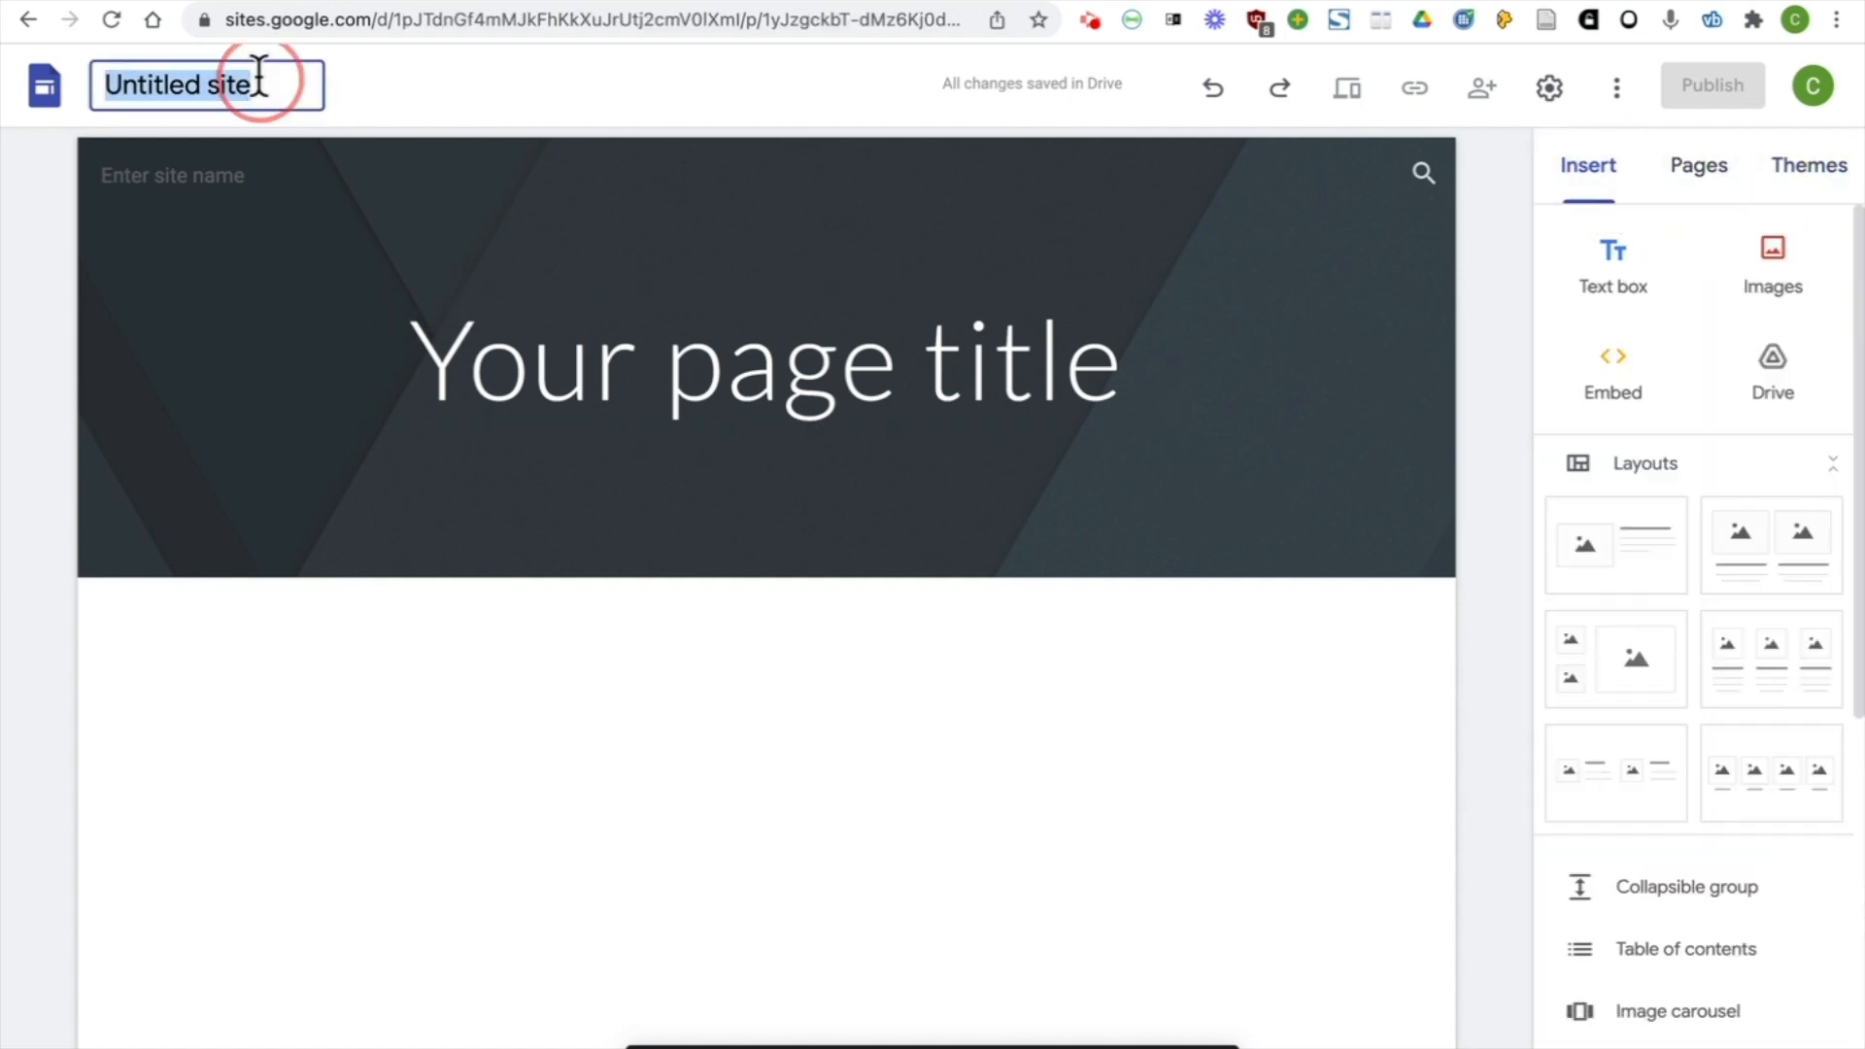
{"action": "type", "text": "School Name"}
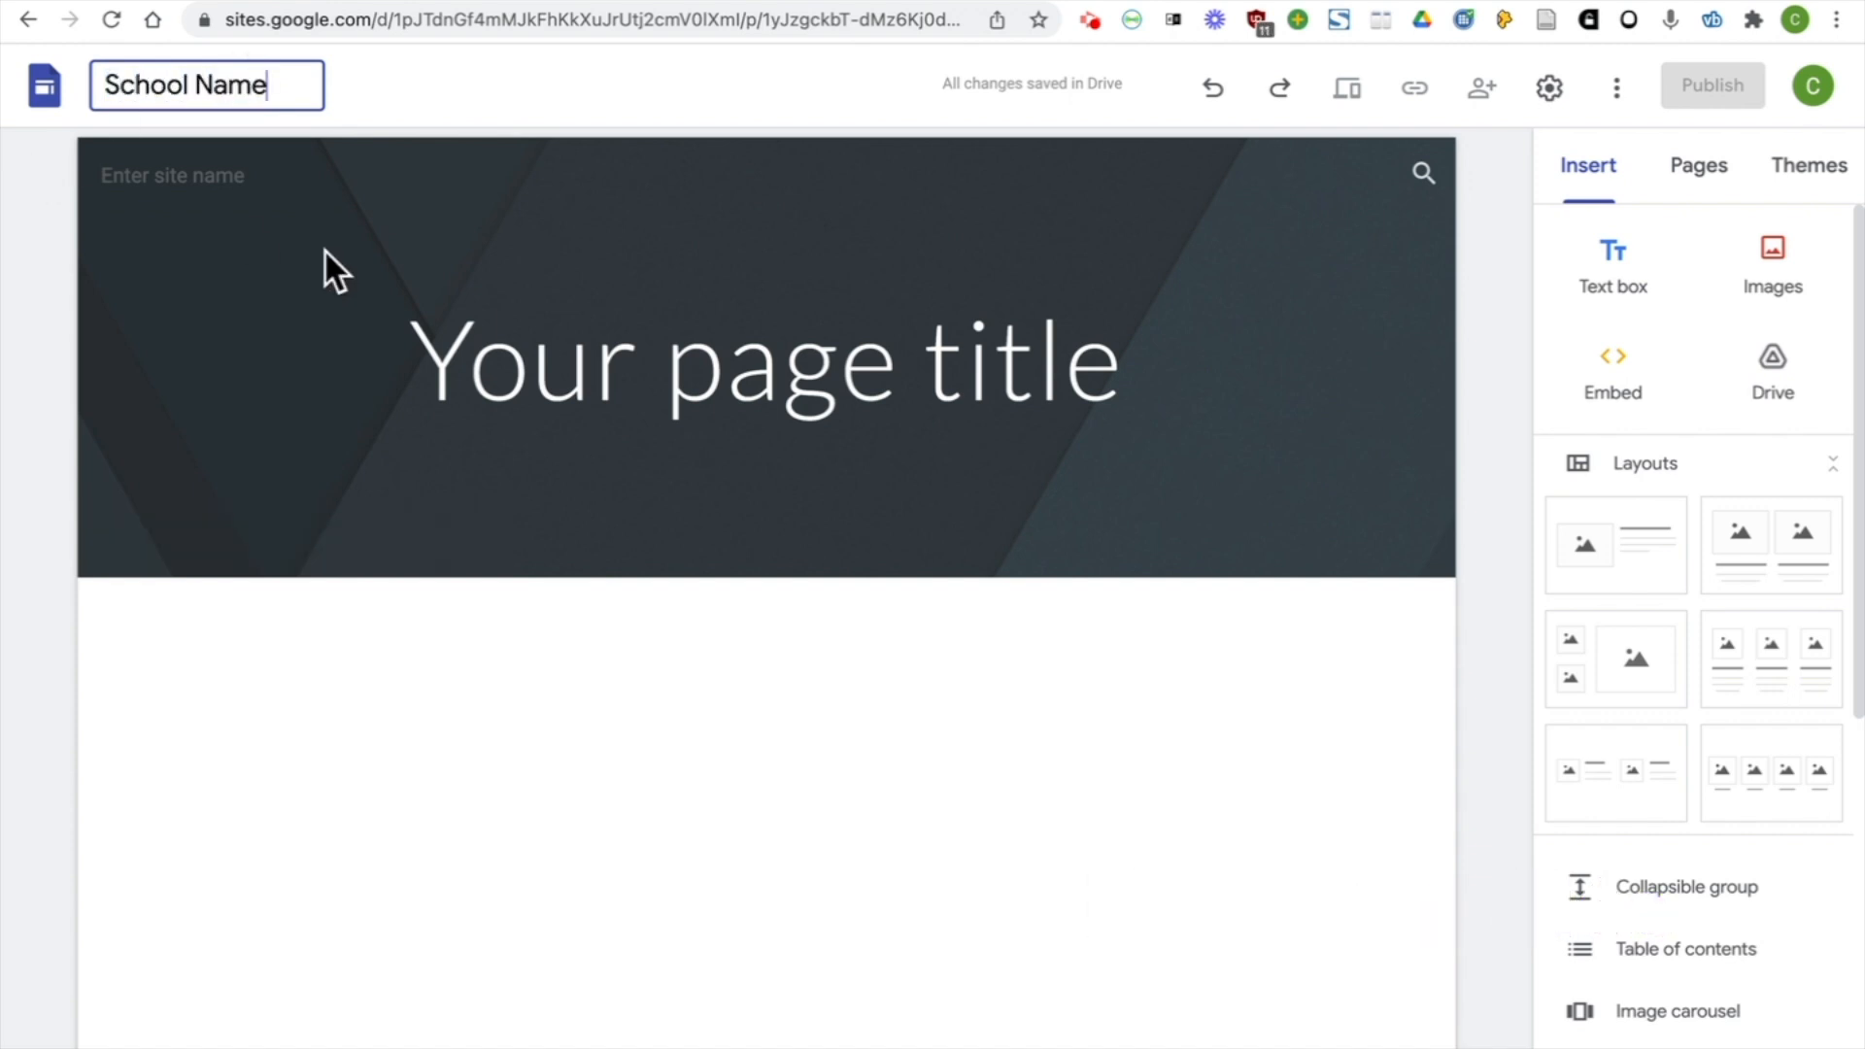
Replace the placeholder page title in the header with "School Name"
{"action": "left_click", "coordinate": [782, 361]}
{"action": "left_click_drag", "start_coordinate": [1110, 359], "coordinate": [373, 357]}
{"action": "type", "text": "Sc"}
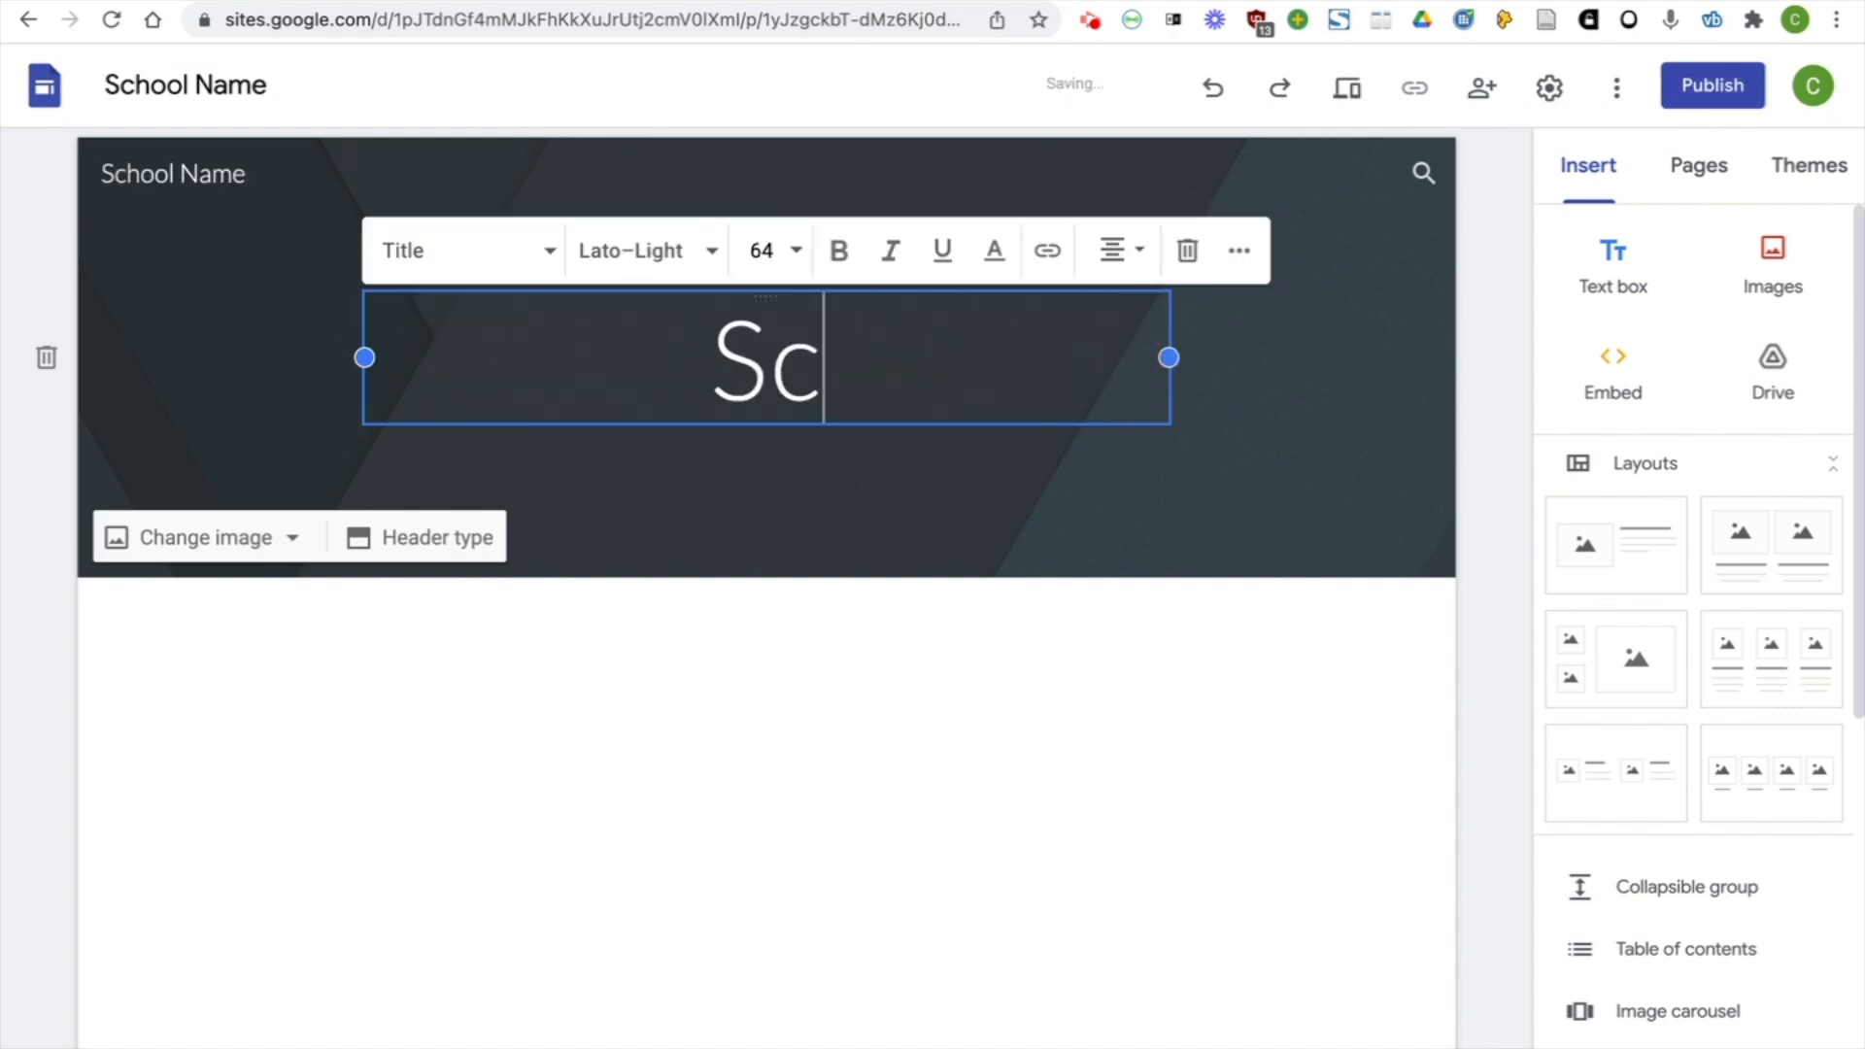
{"action": "type", "text": "hool Name"}
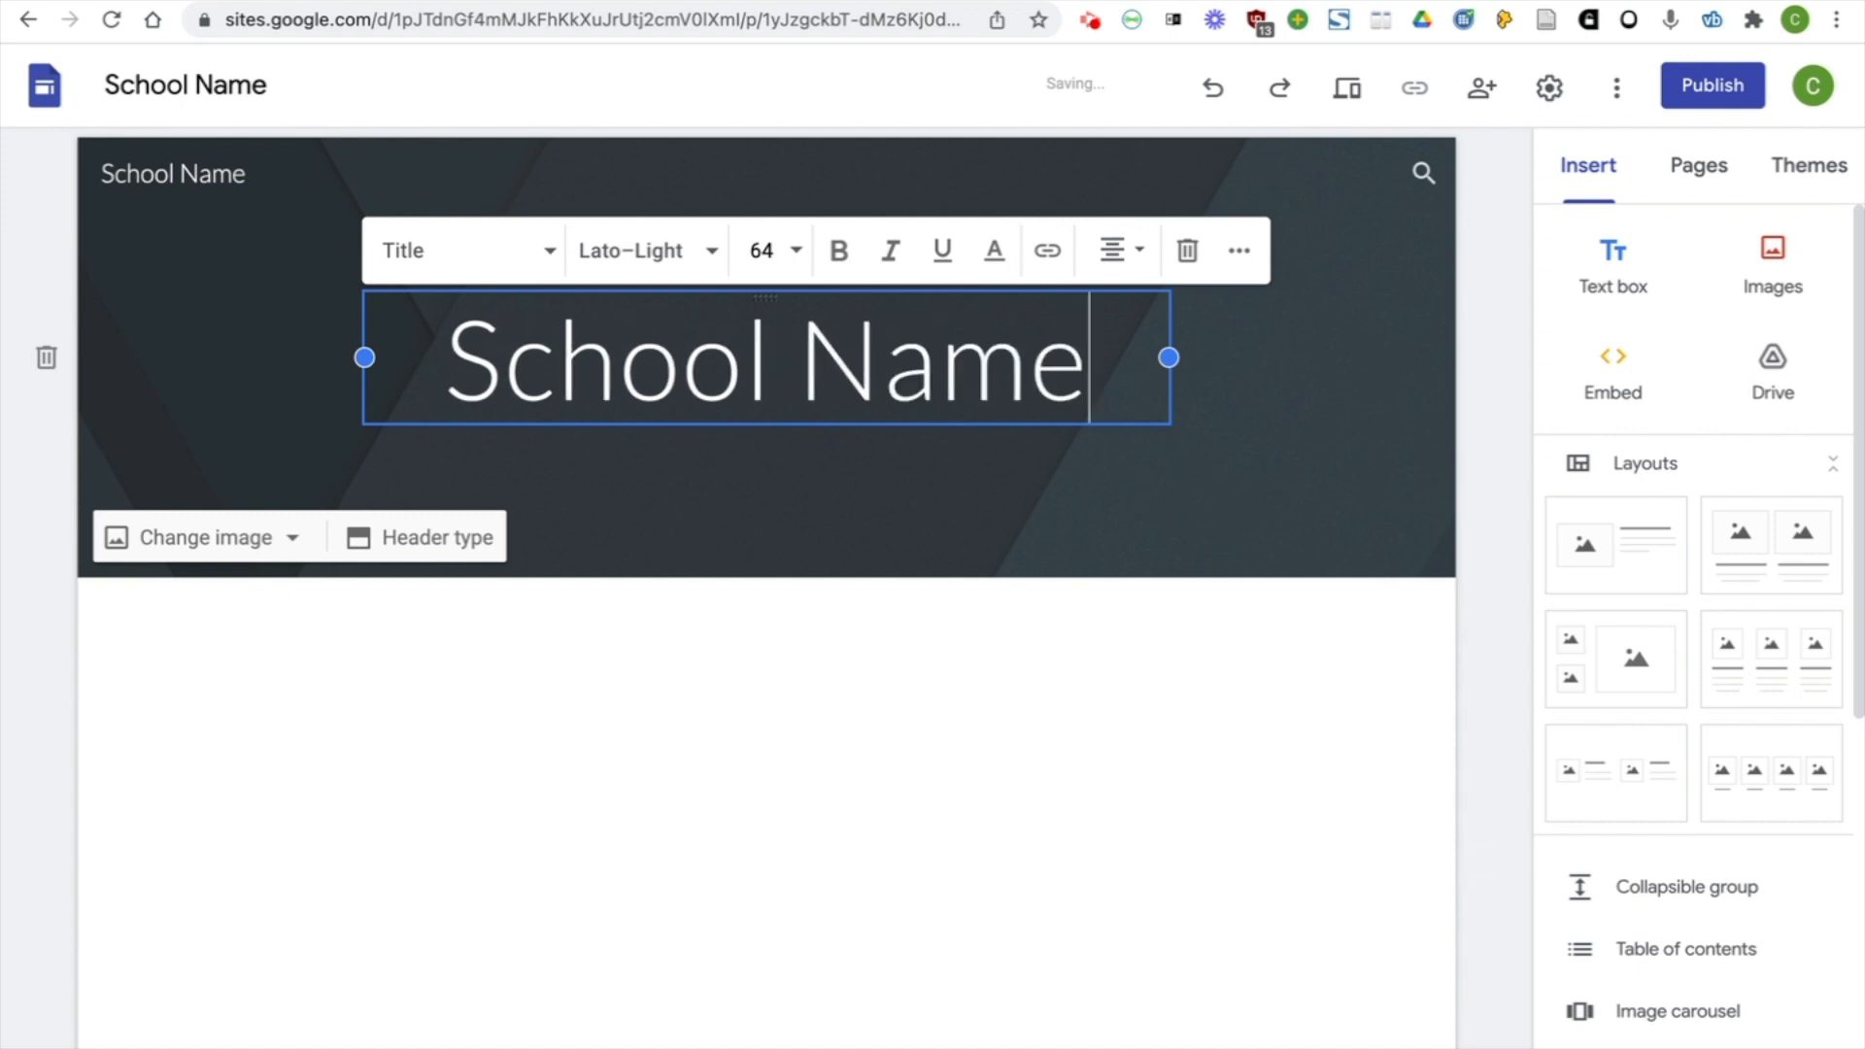
Upload the school crest picture as the header's background image
{"action": "left_click", "coordinate": [1391, 376]}
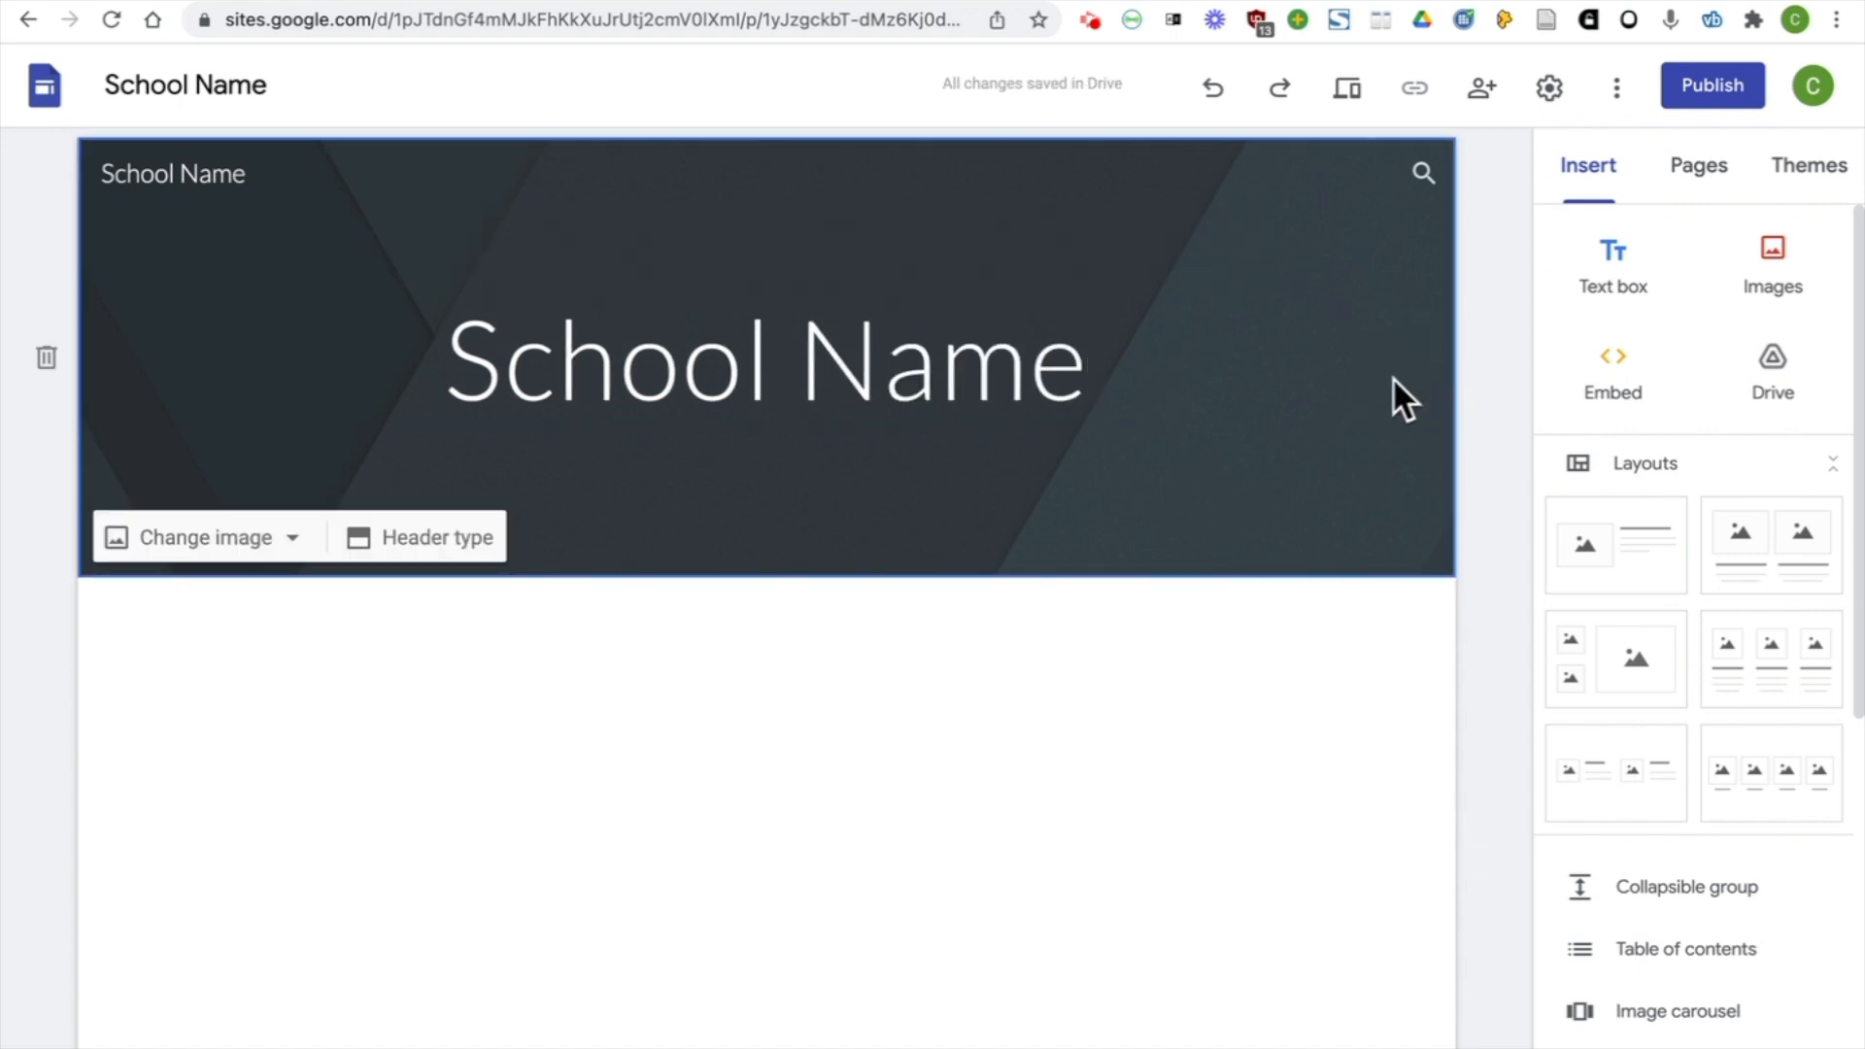
{"action": "left_click", "coordinate": [292, 551]}
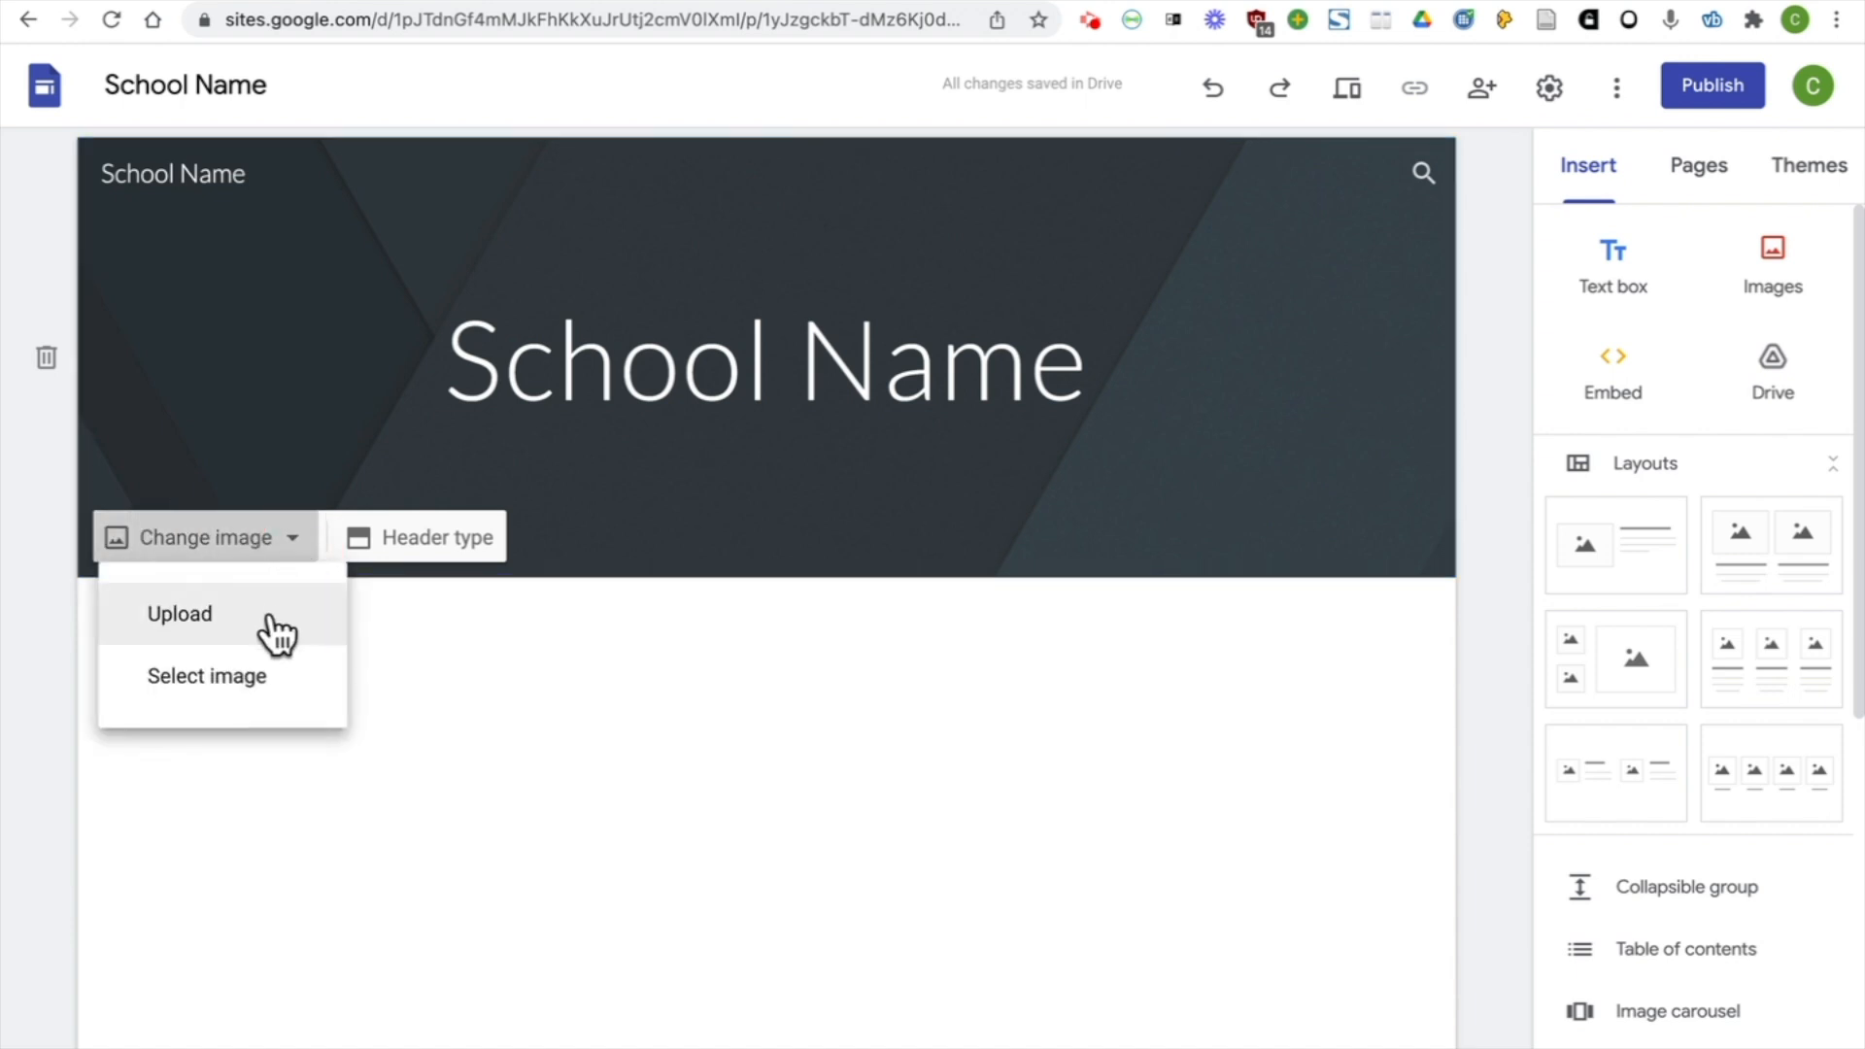
{"action": "left_click", "coordinate": [277, 637]}
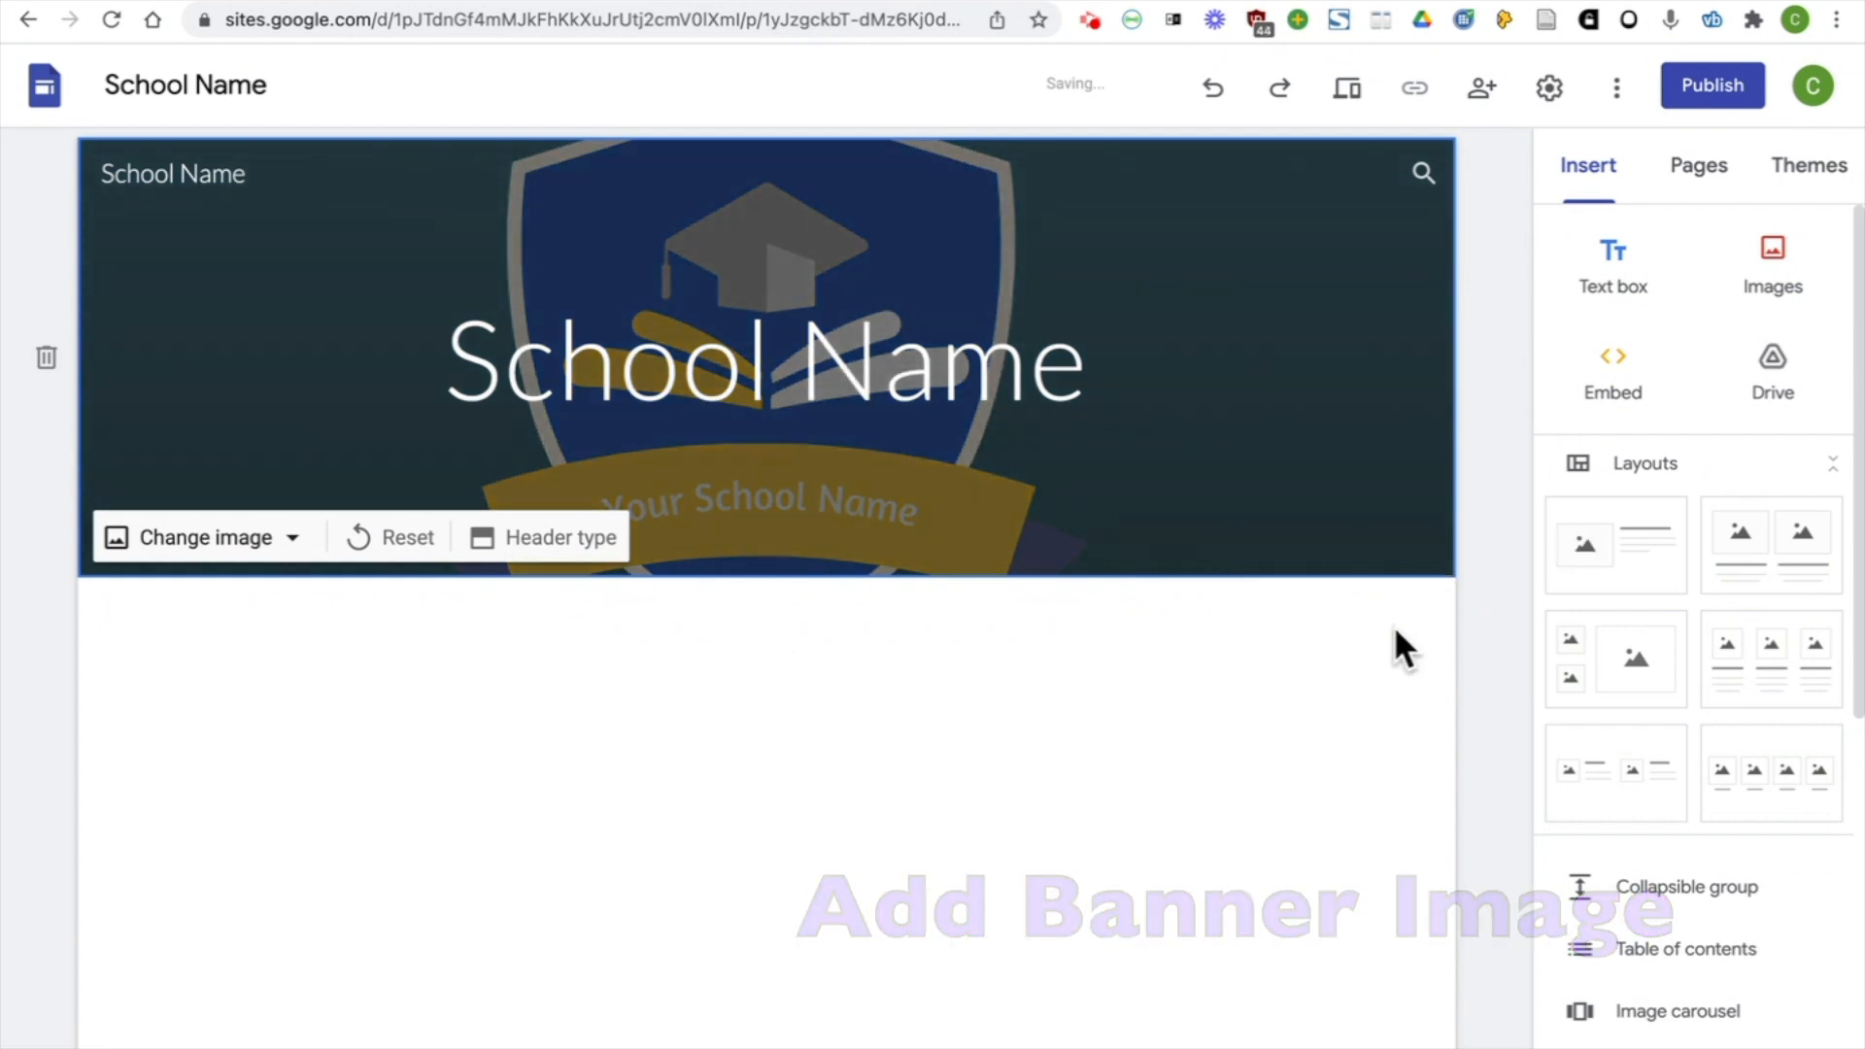
Try the Cover, Large banner and Title only header types, and return the header to Banner
{"action": "left_click", "coordinate": [558, 539]}
{"action": "left_click", "coordinate": [205, 529]}
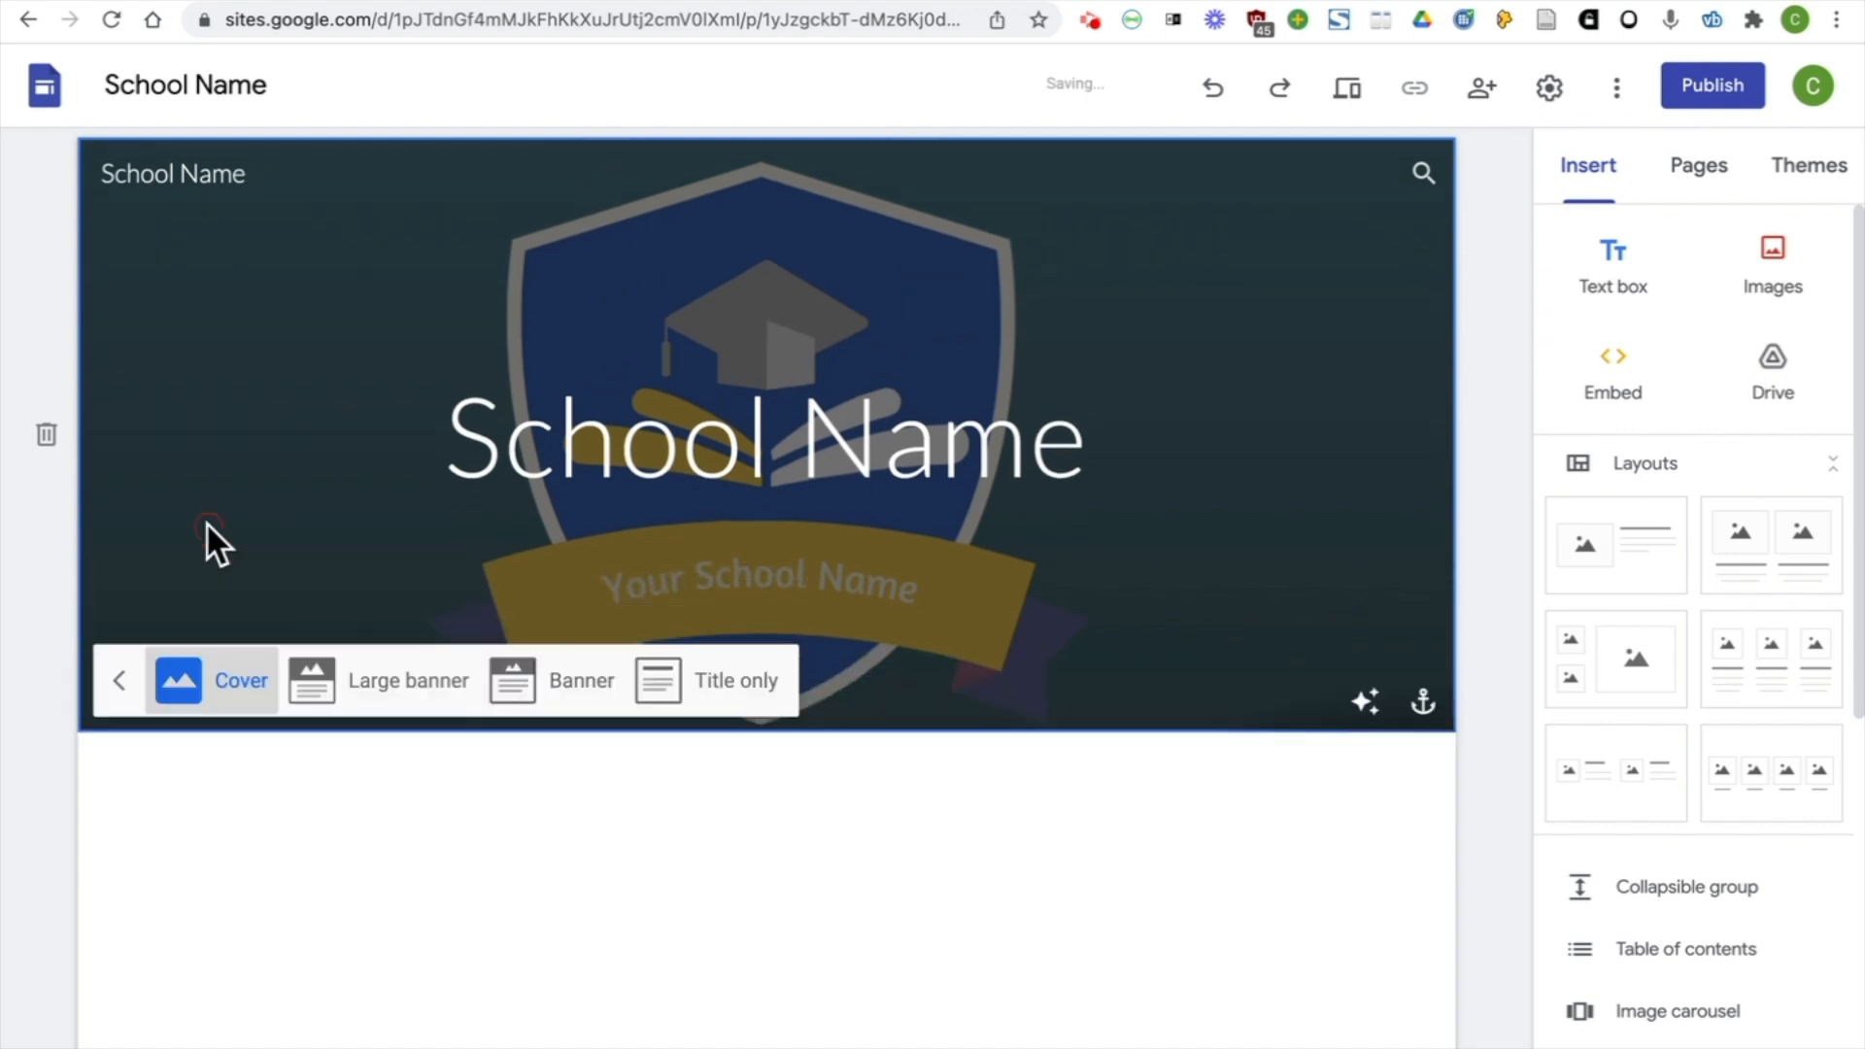
{"action": "left_click", "coordinate": [388, 1041]}
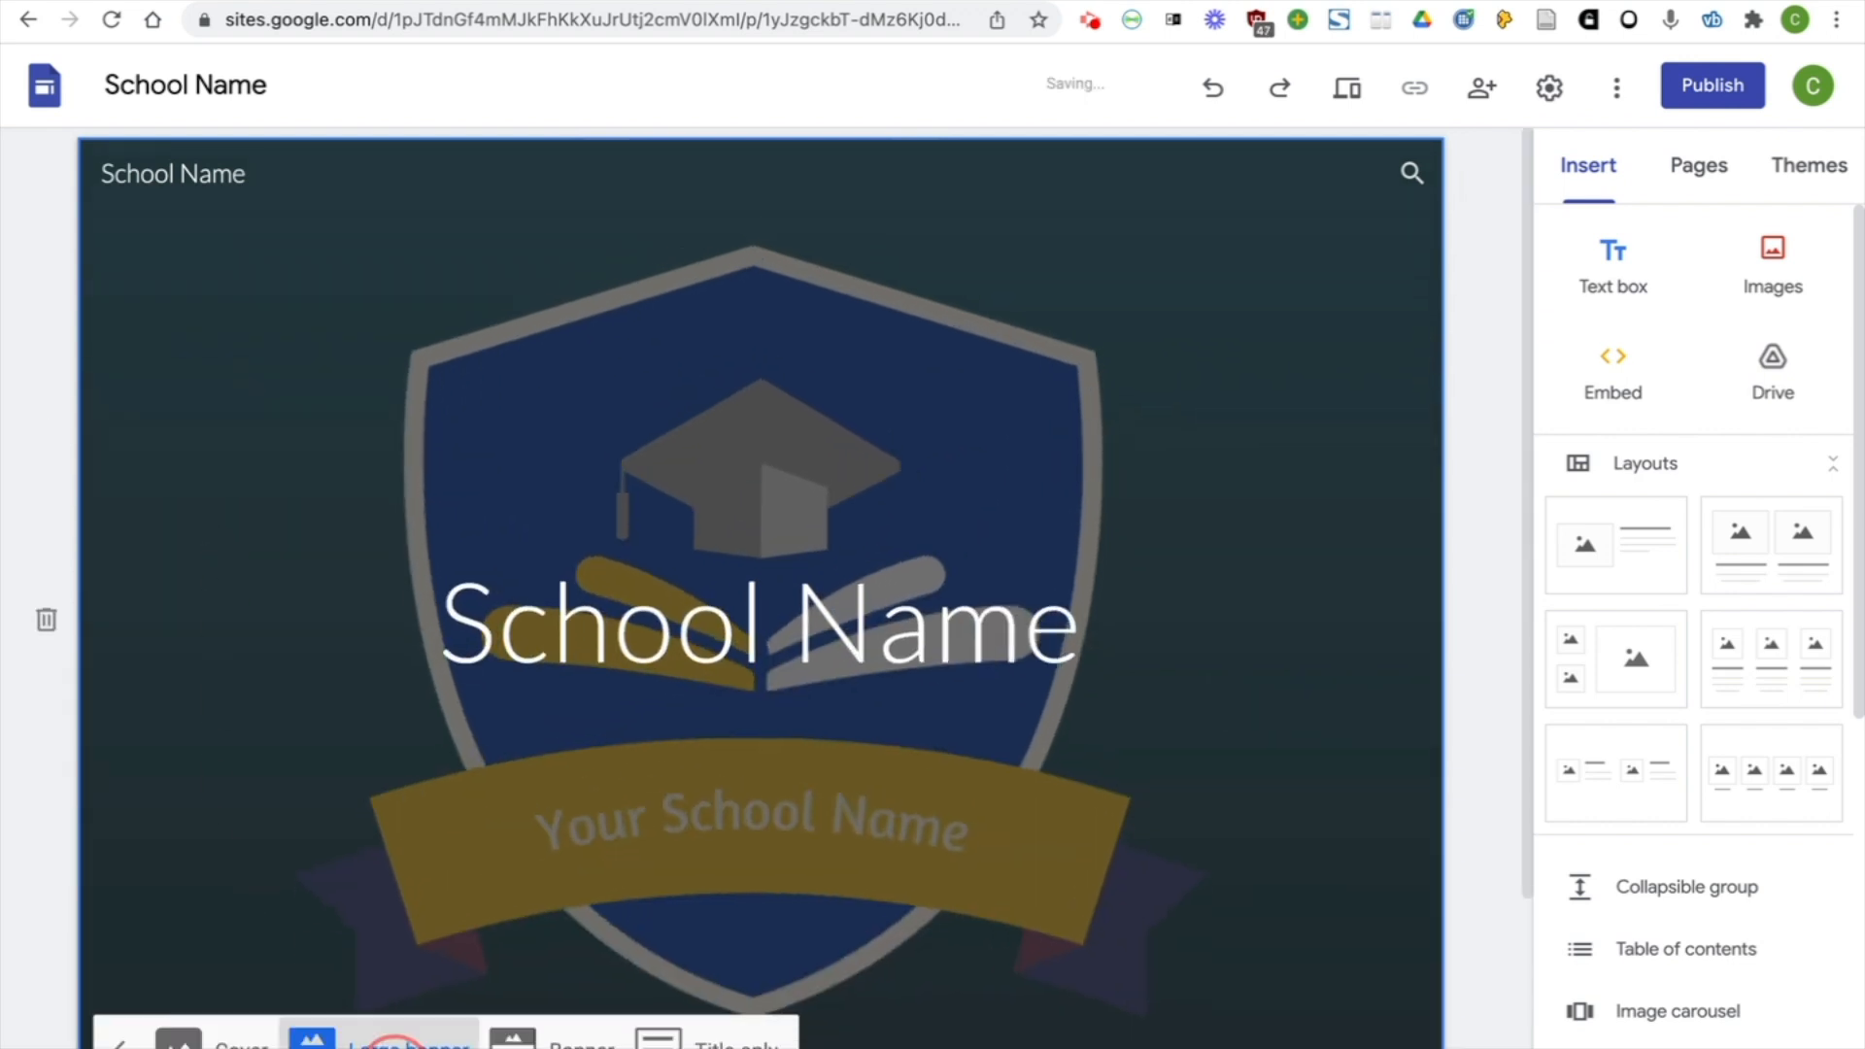
{"action": "left_click", "coordinate": [562, 763]}
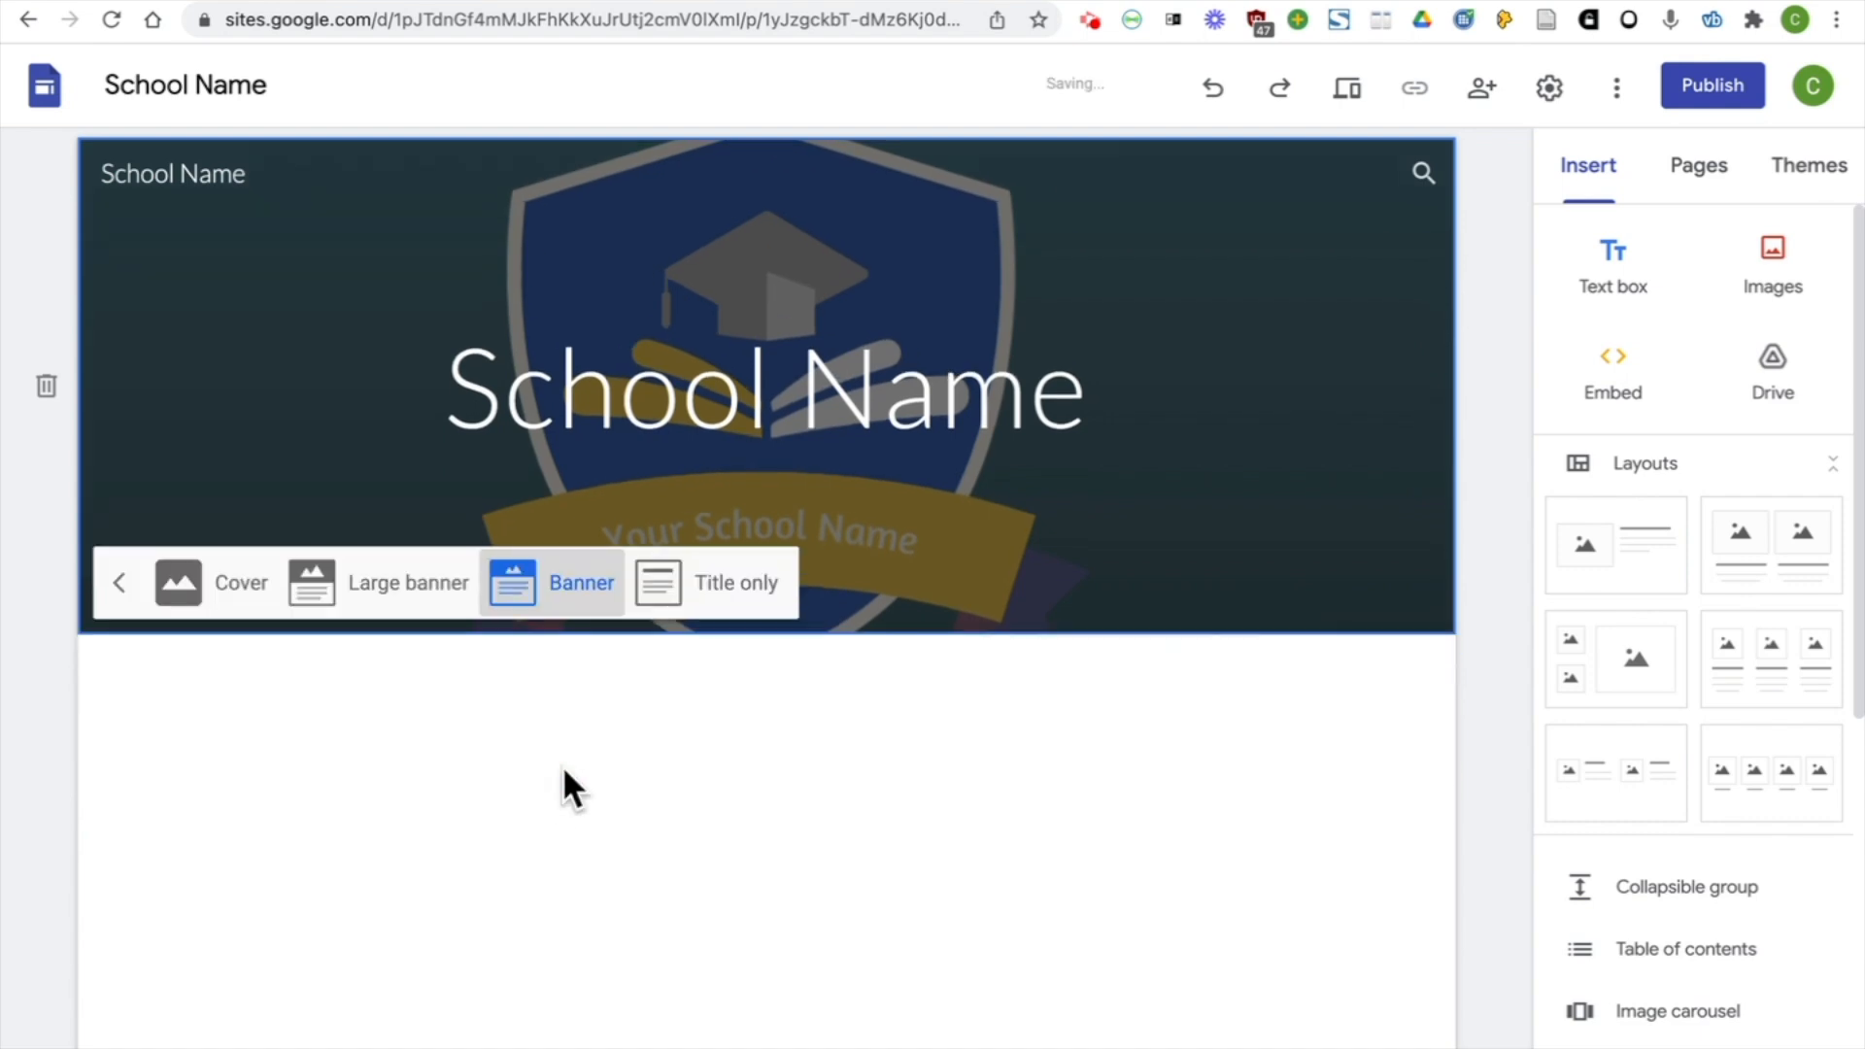
{"action": "left_click", "coordinate": [750, 549]}
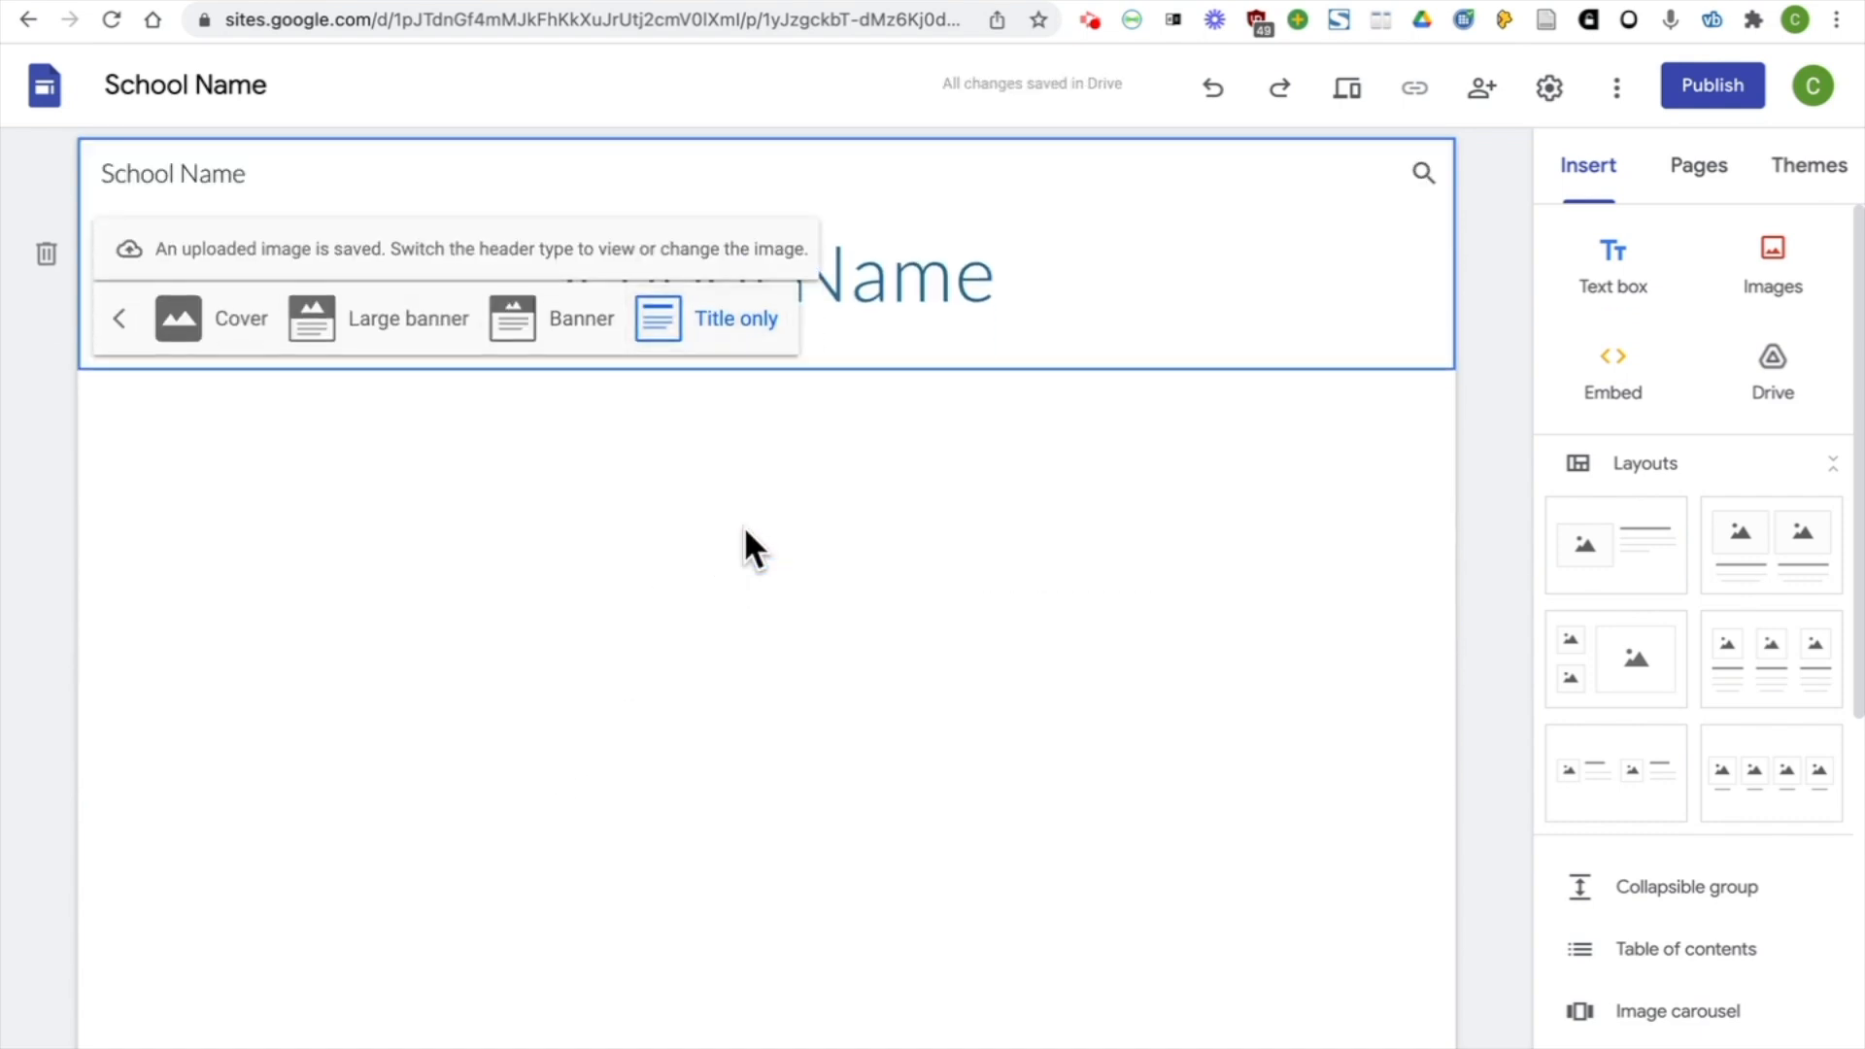
{"action": "left_click", "coordinate": [583, 320]}
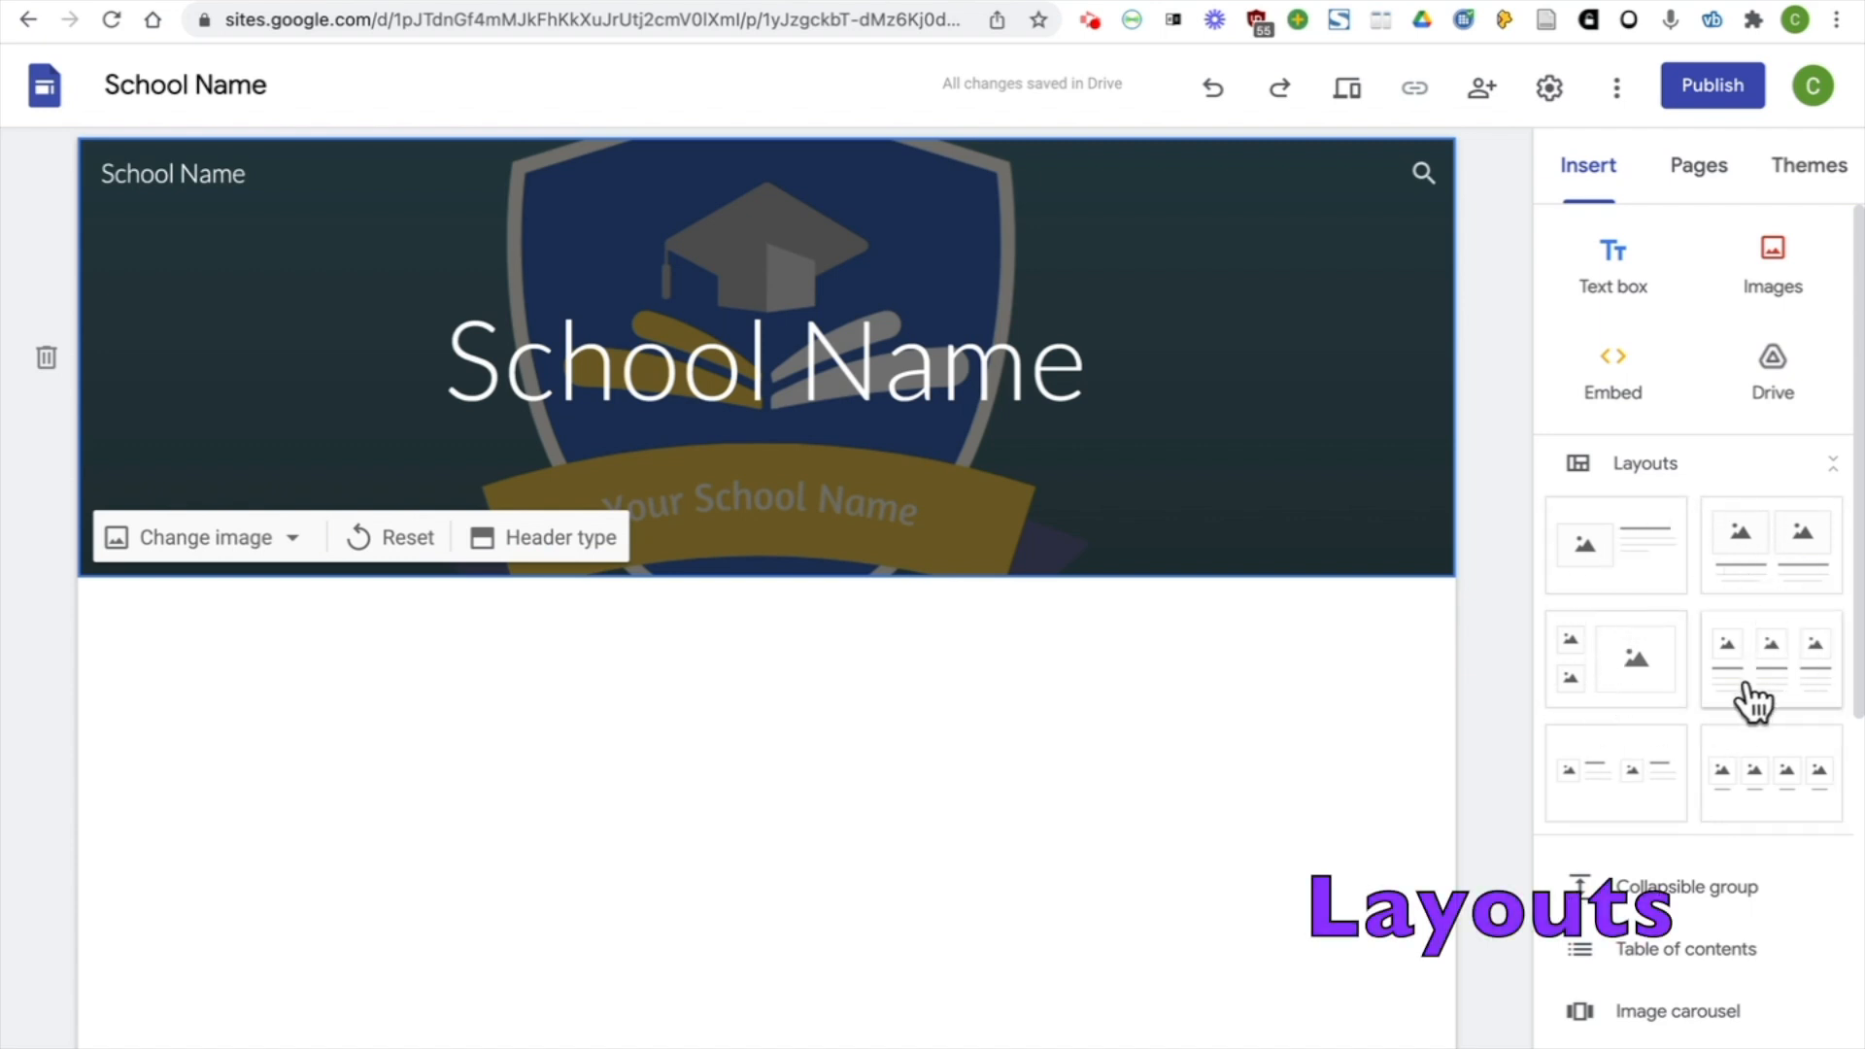
Add the layout with one image beside text below the header, and enter the heading "Welcome to our website"
{"action": "left_click", "coordinate": [1654, 588]}
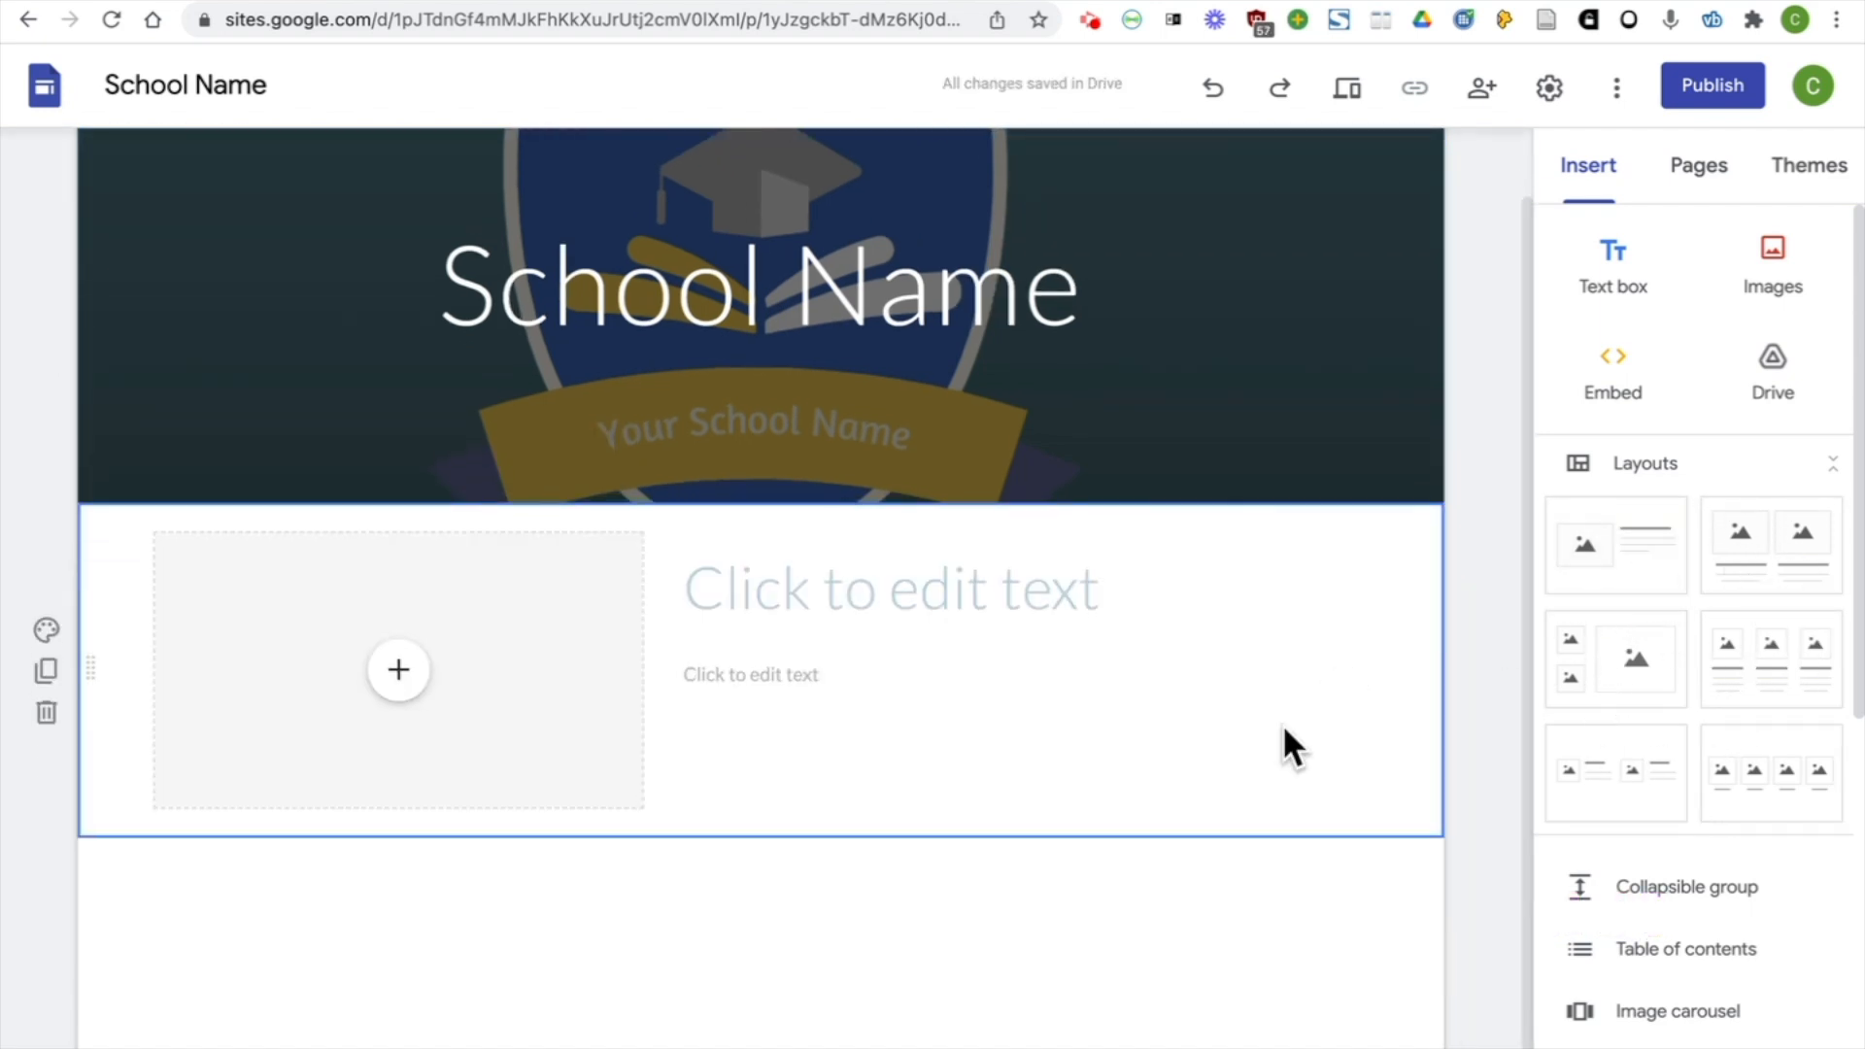
{"action": "left_click", "coordinate": [861, 604]}
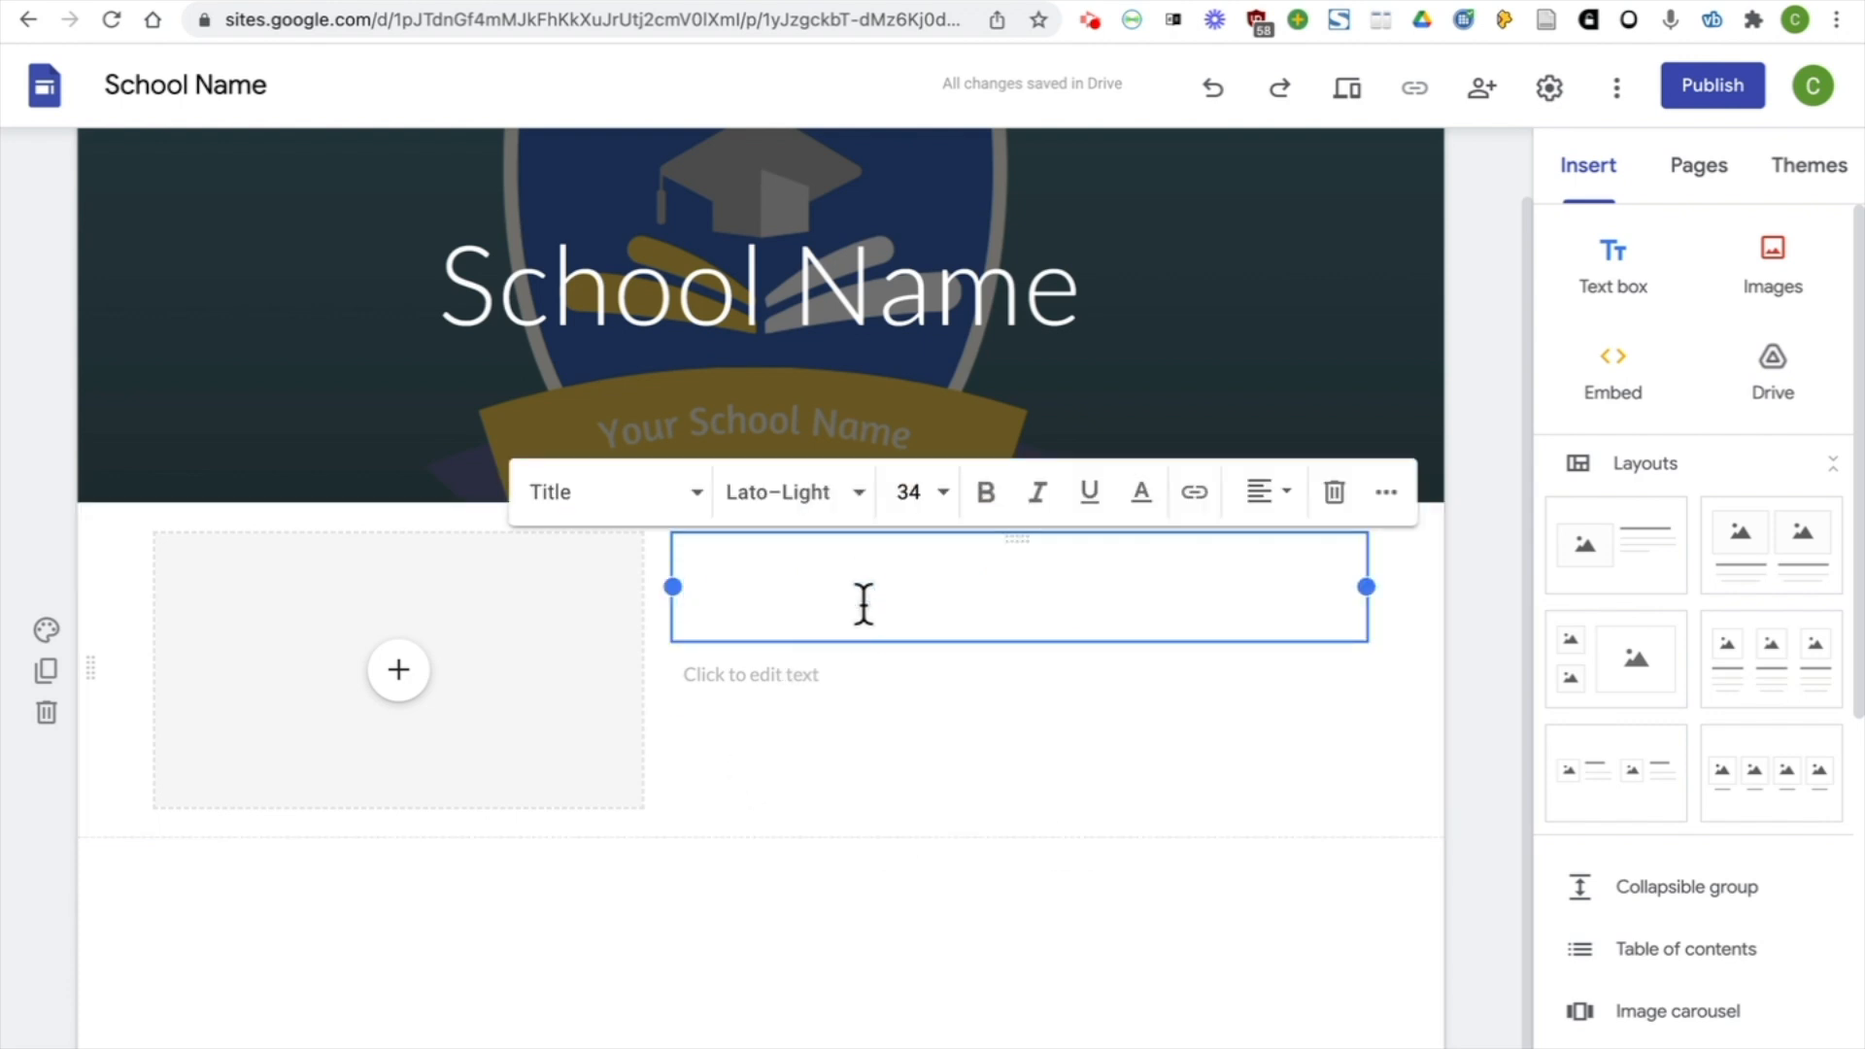
{"action": "type", "text": "Welcome to our website"}
Enter the body text "Welcome to our school website. We are looking forward to sharing lots of exciting news, events and photographs here. Check back regularly!"
{"action": "left_click", "coordinate": [766, 682]}
{"action": "type", "text": "Welcome to"}
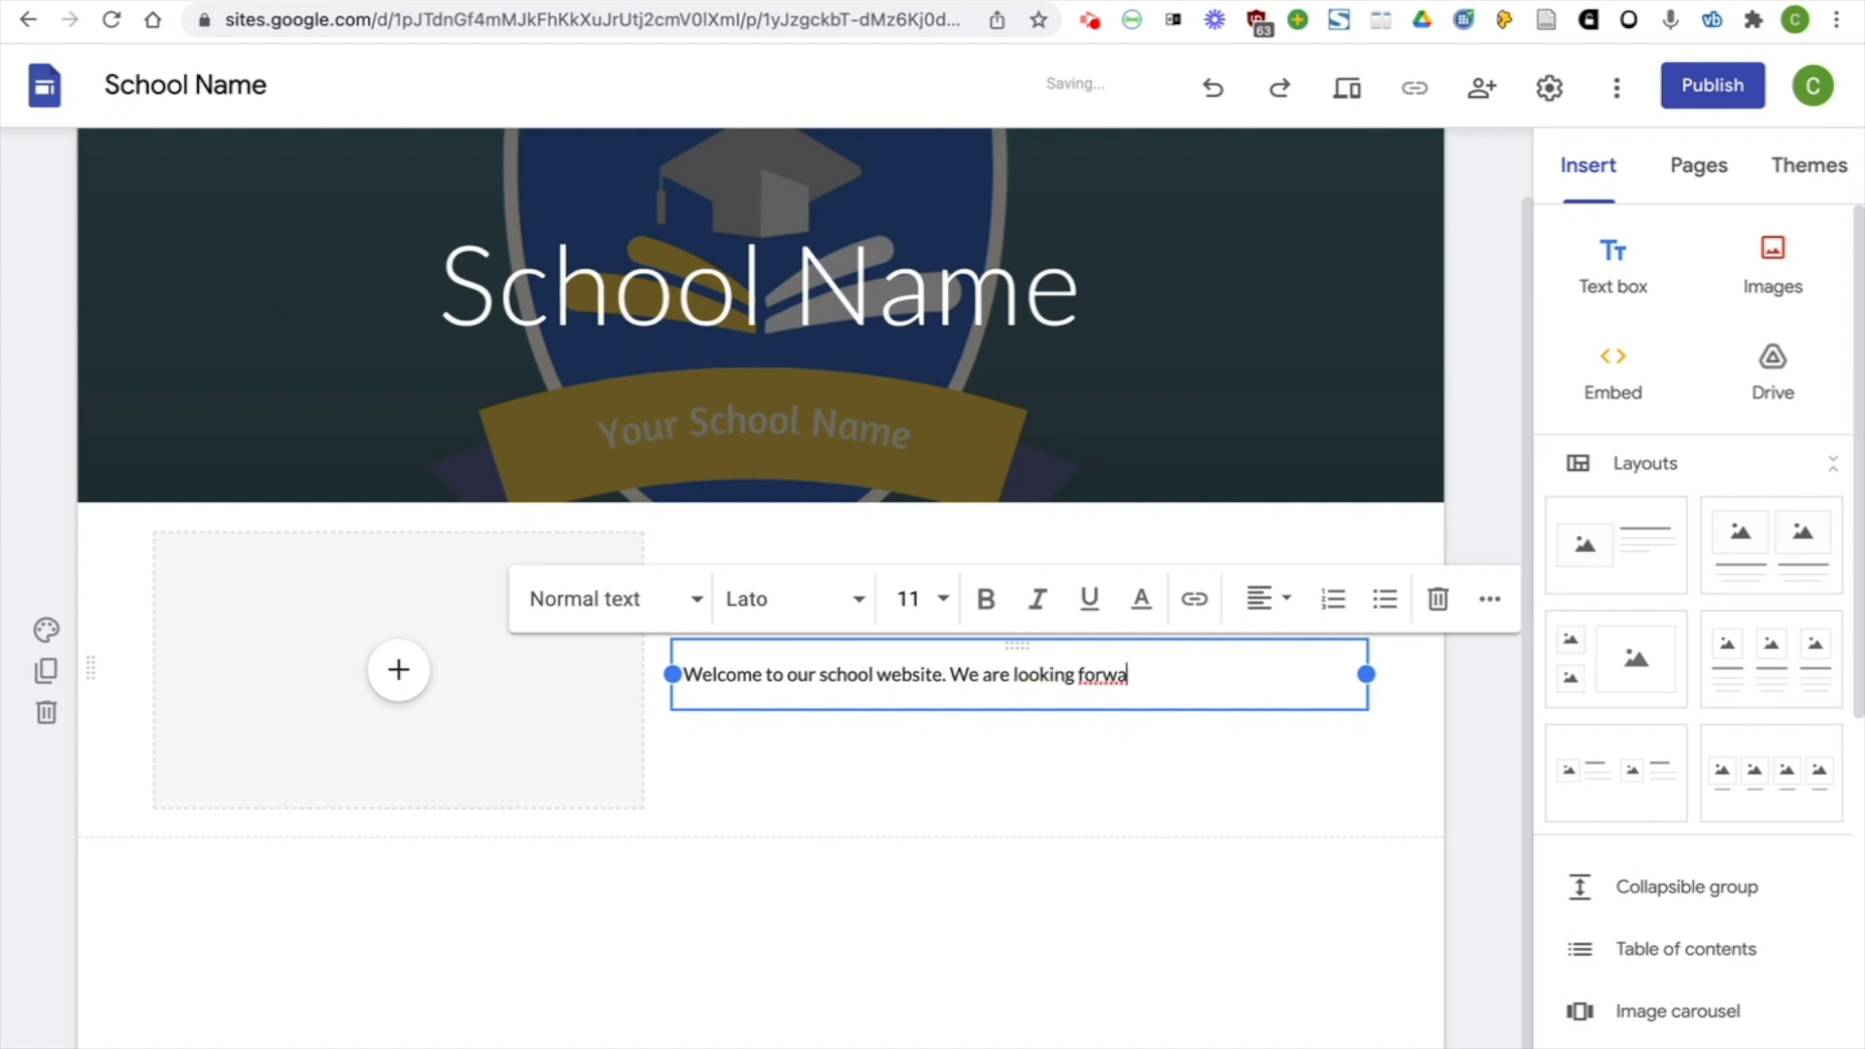
{"action": "type", "text": "ng news."}
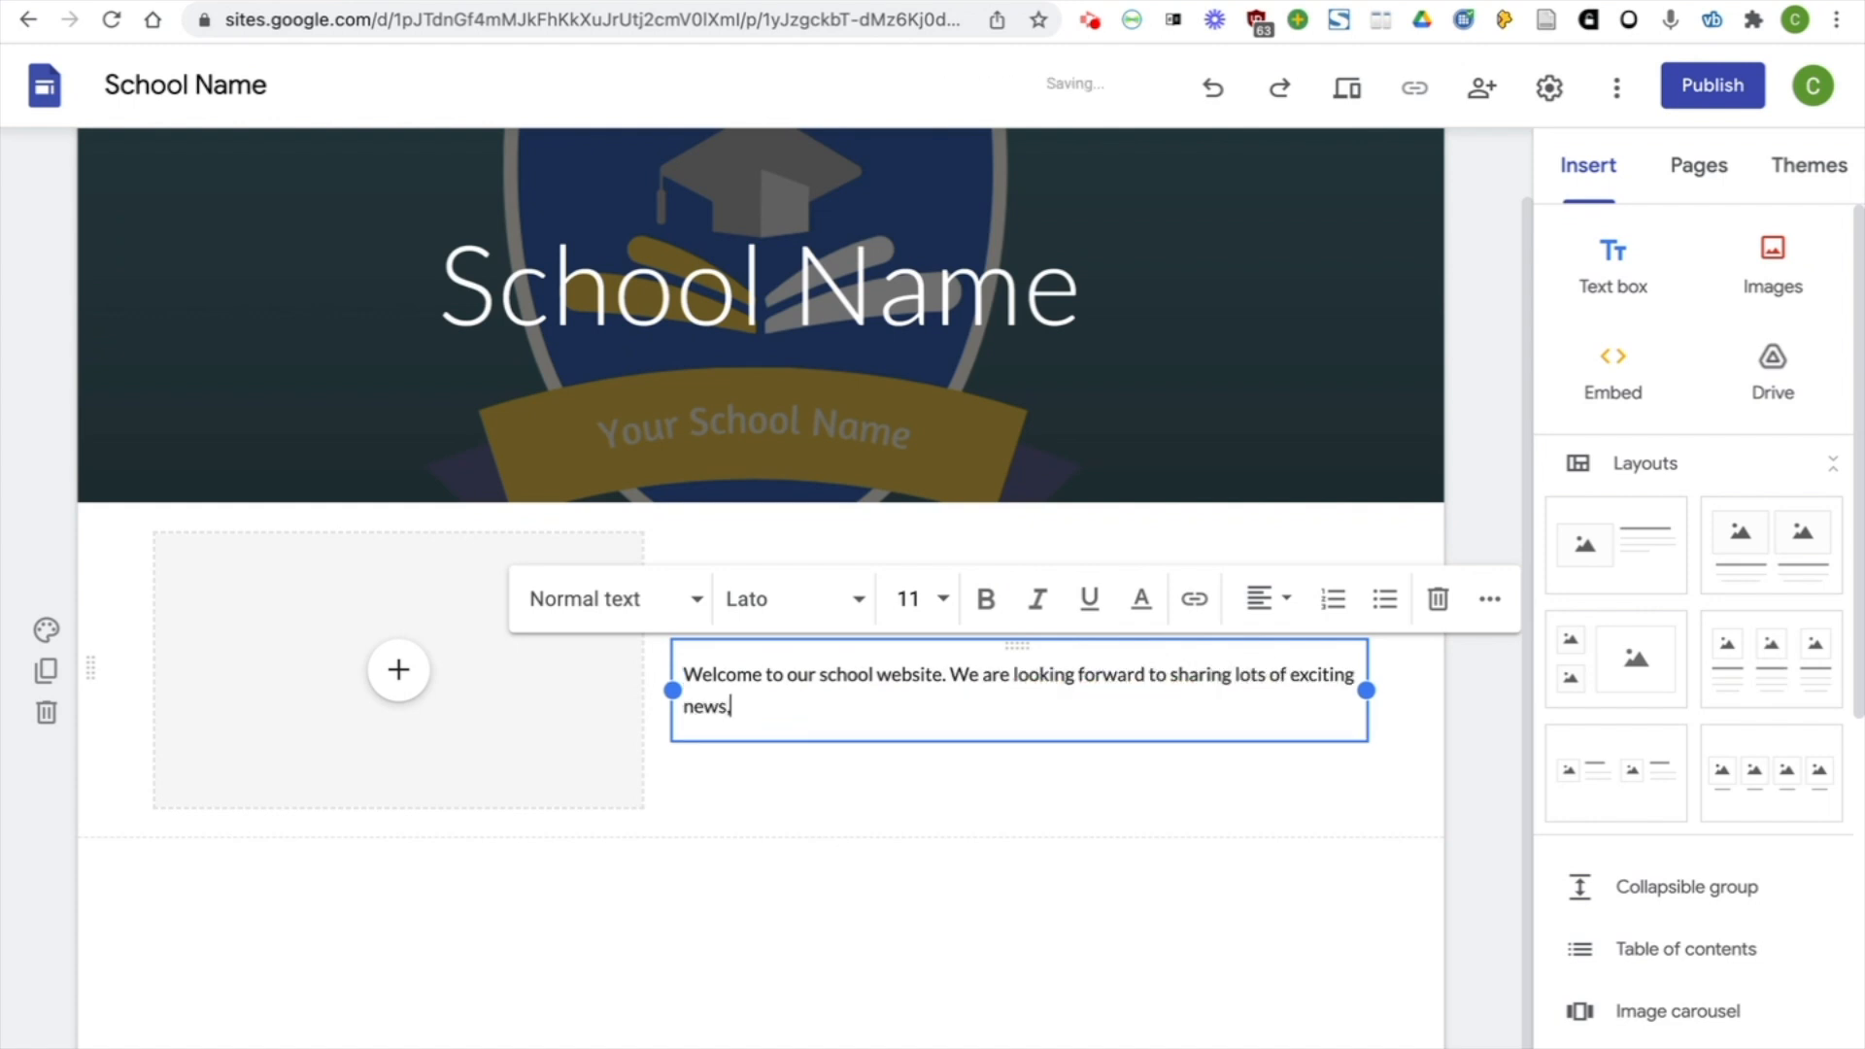
{"action": "type", "text": ". Check back regularly!"}
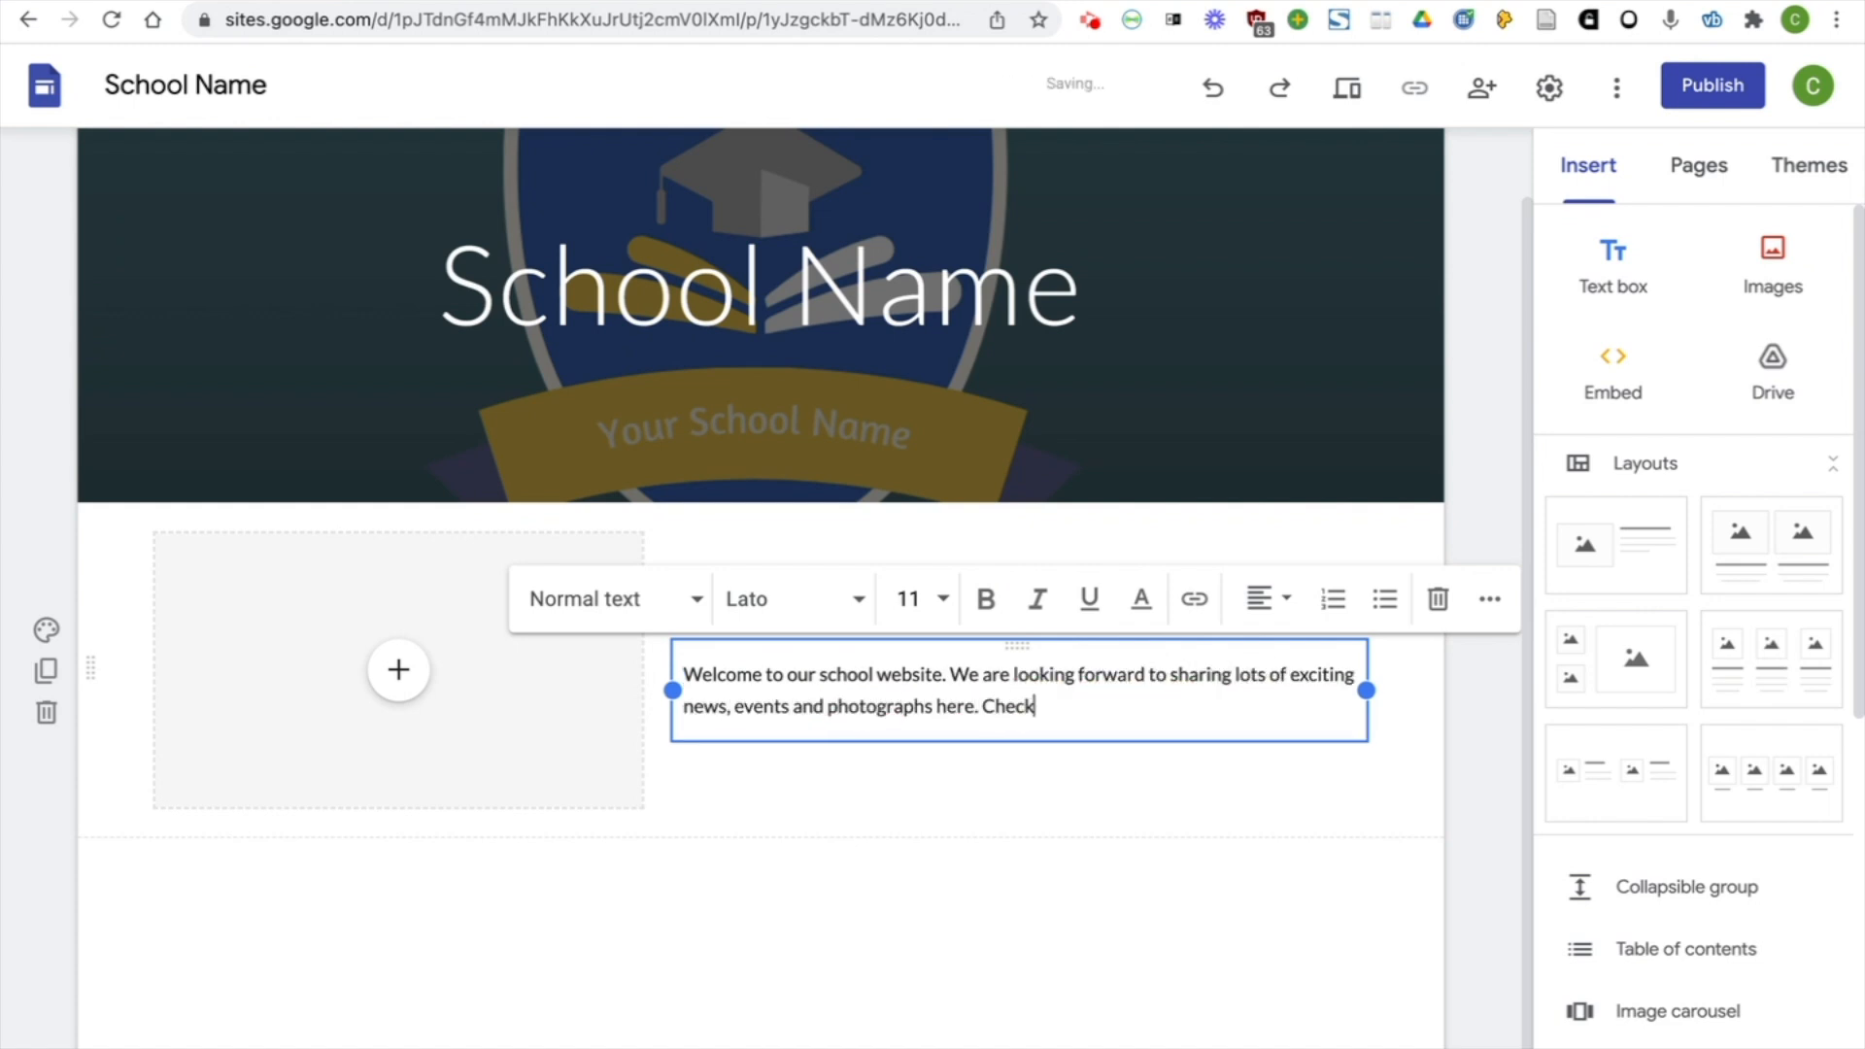
Leave a blank line below the welcome text and sign off with "Is mise le meas," and "Principal" on separate lines
{"action": "key", "text": "Return"}
{"action": "key", "text": "Return"}
{"action": "type", "text": "Is mise le meas,"}
{"action": "key", "text": "Return"}
{"action": "type", "text": "Principal"}
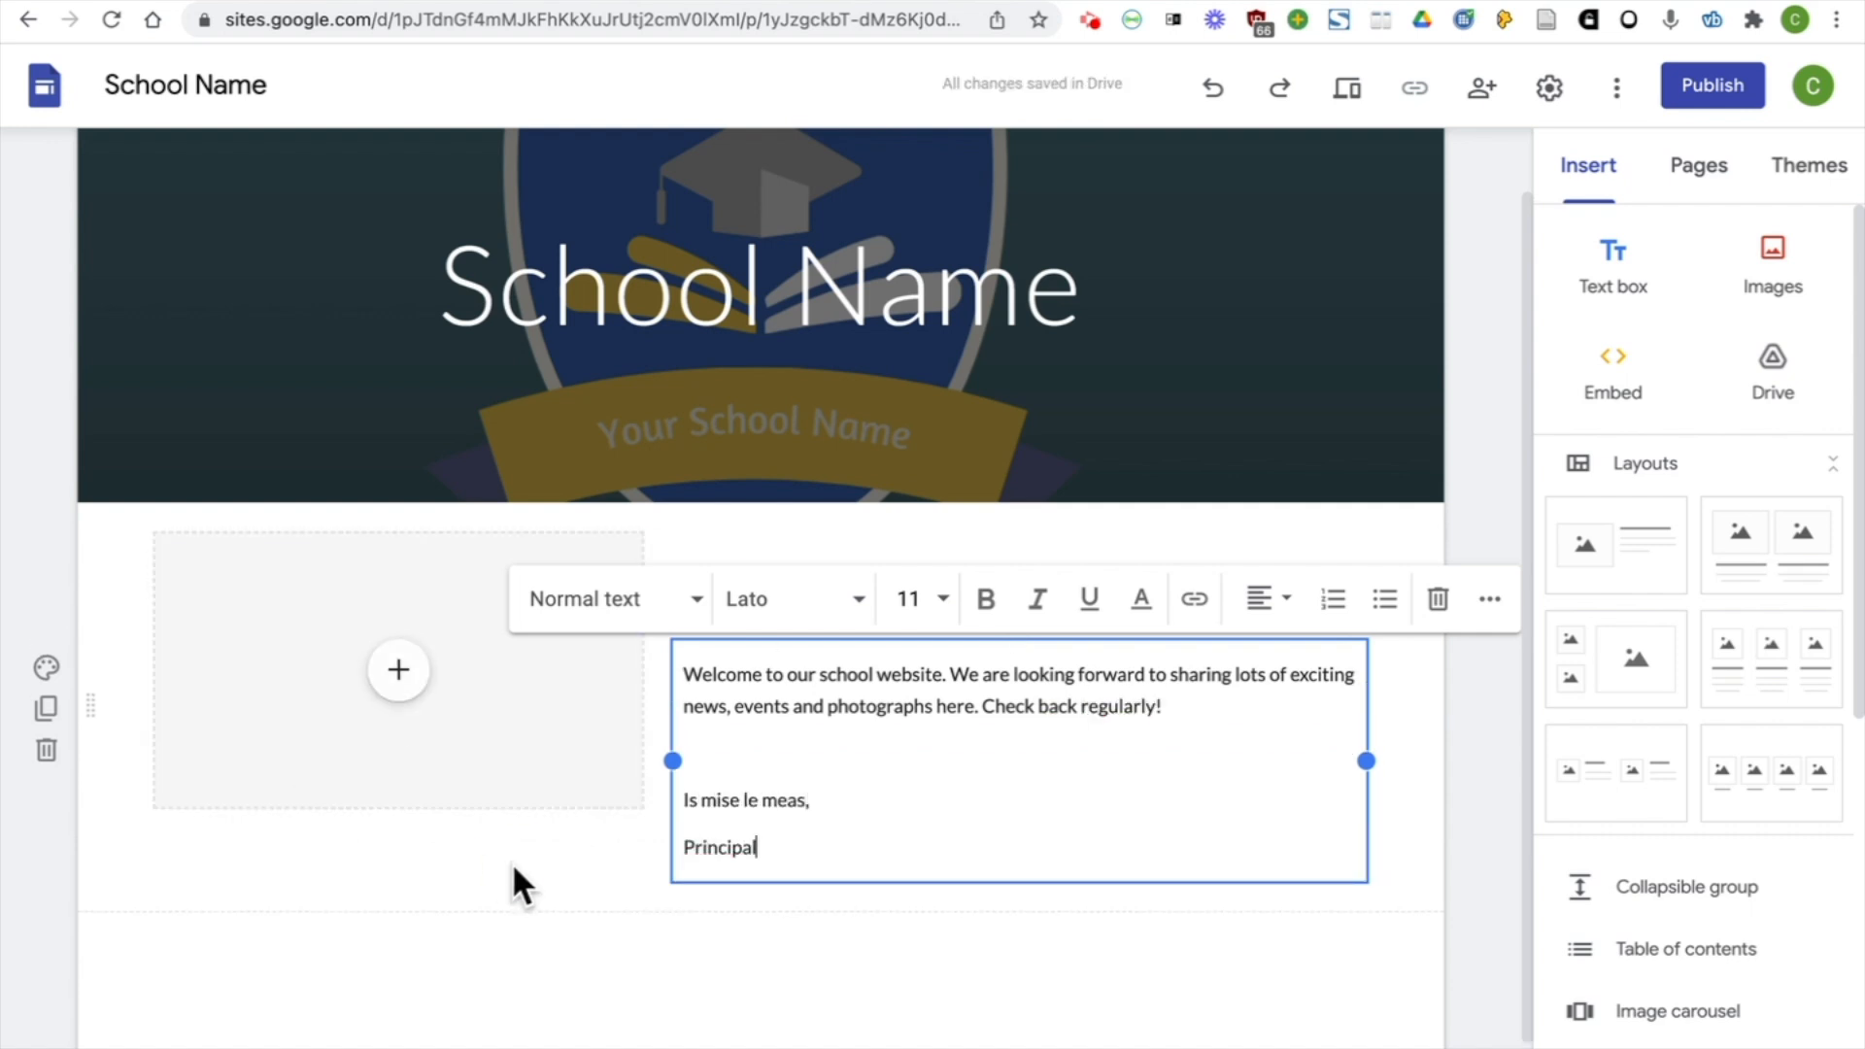
Search Google Images for "school" and insert the cartoon school with the yellow bus into the image placeholder beside the welcome text
{"action": "left_click", "coordinate": [398, 669]}
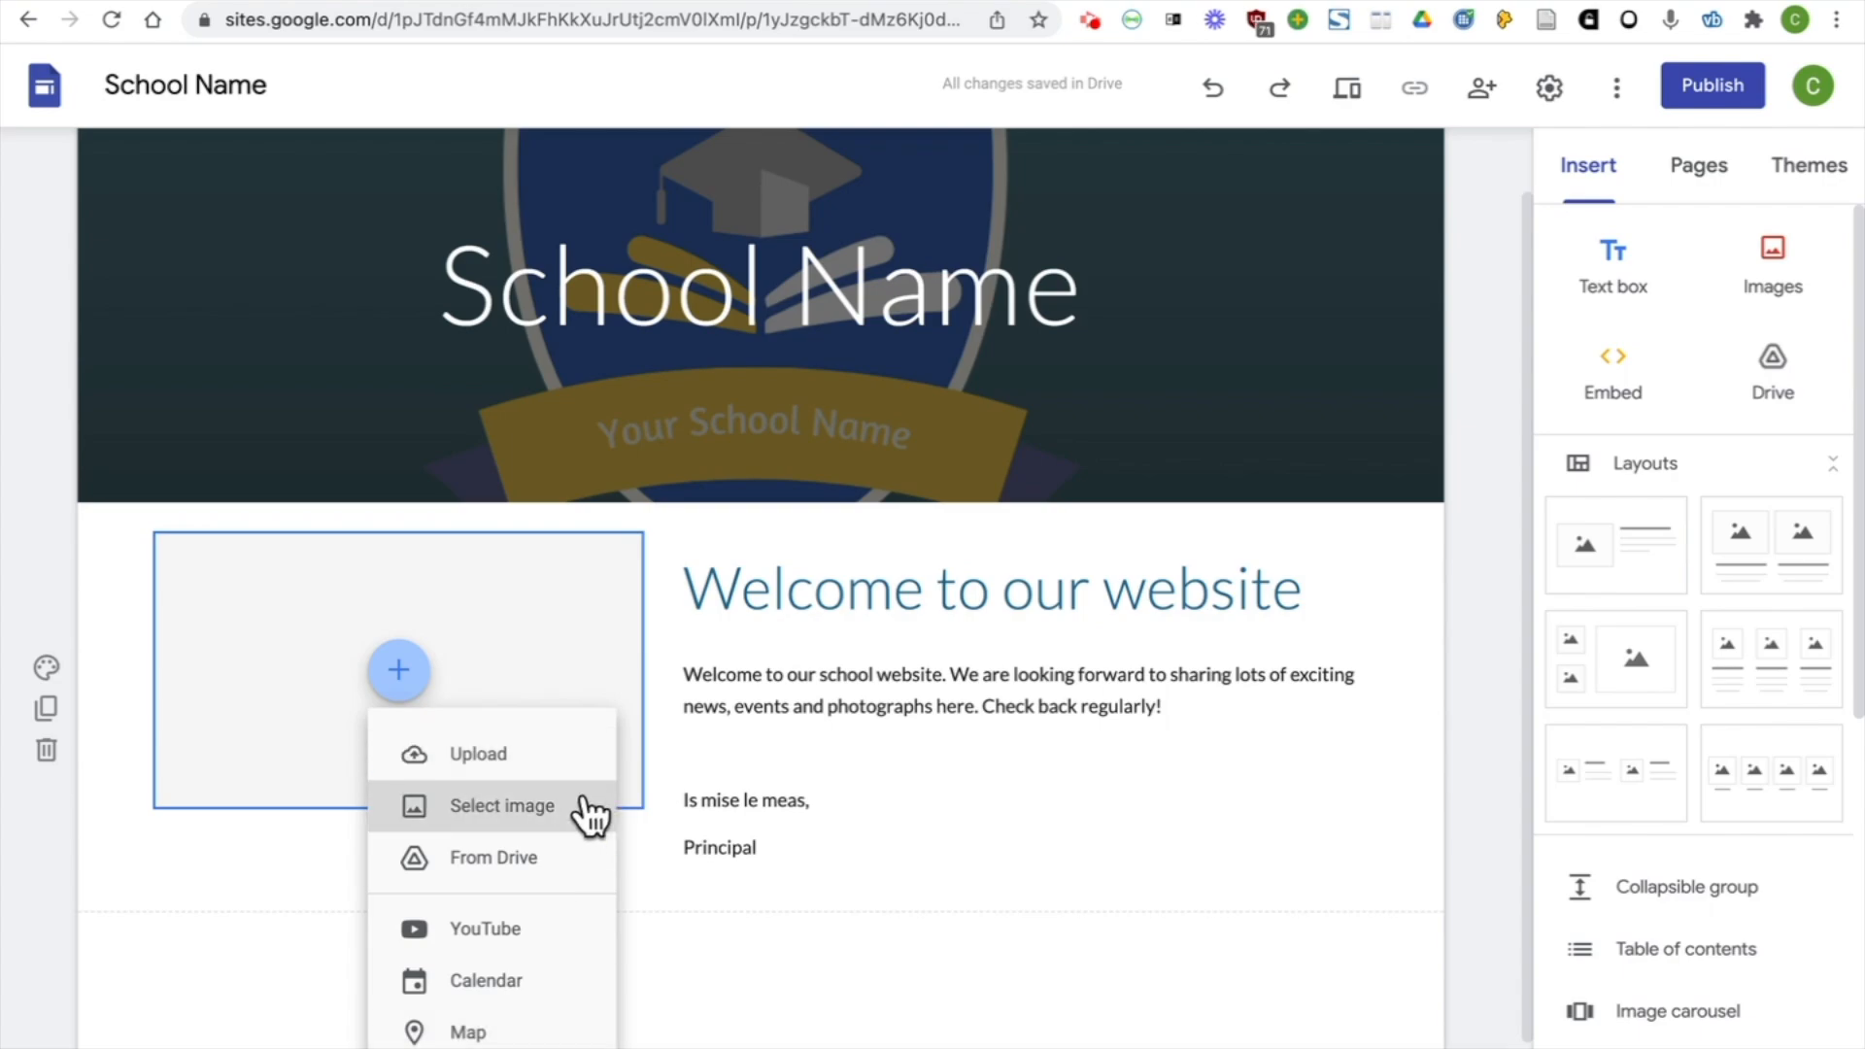
{"action": "left_click", "coordinate": [585, 809]}
{"action": "left_click", "coordinate": [620, 236]}
{"action": "type", "text": "sch"}
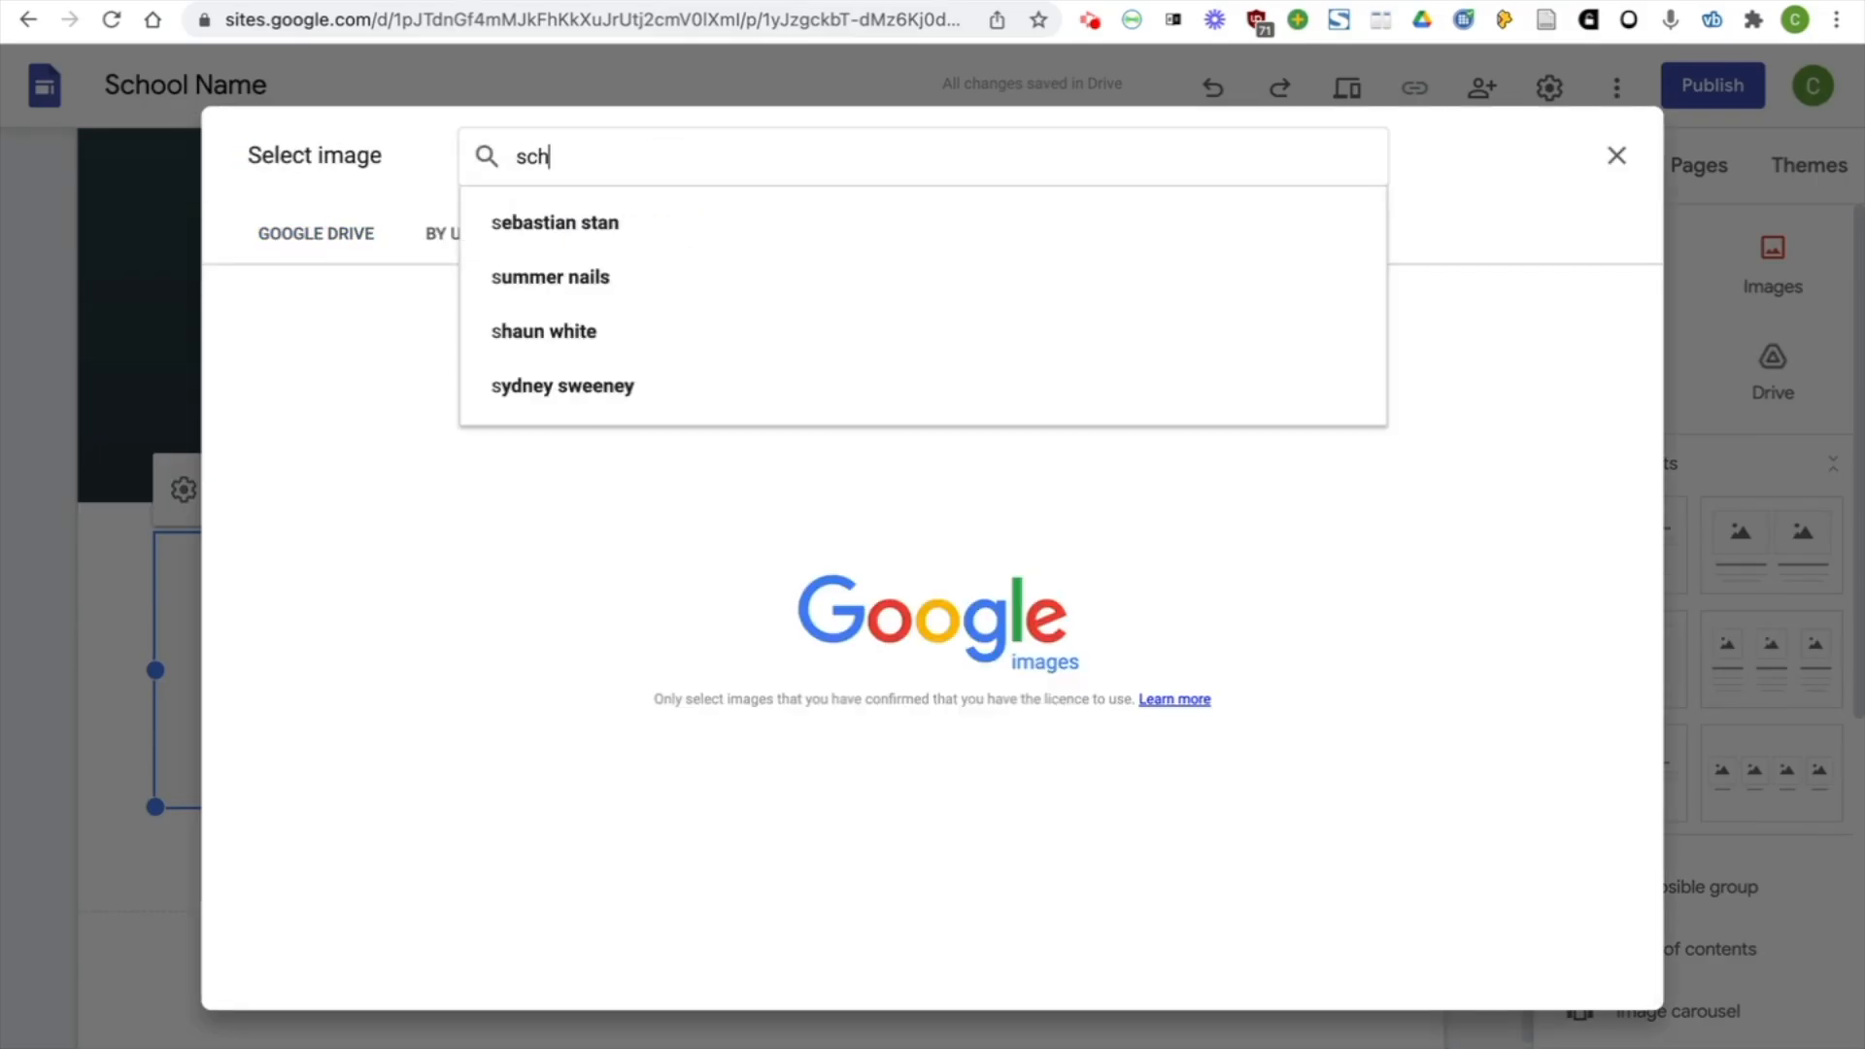
{"action": "type", "text": "ool"}
{"action": "key", "text": "Return"}
{"action": "scroll", "coordinate": [862, 478], "scroll_direction": "down", "scroll_amount": 3}
{"action": "left_click", "coordinate": [441, 485]}
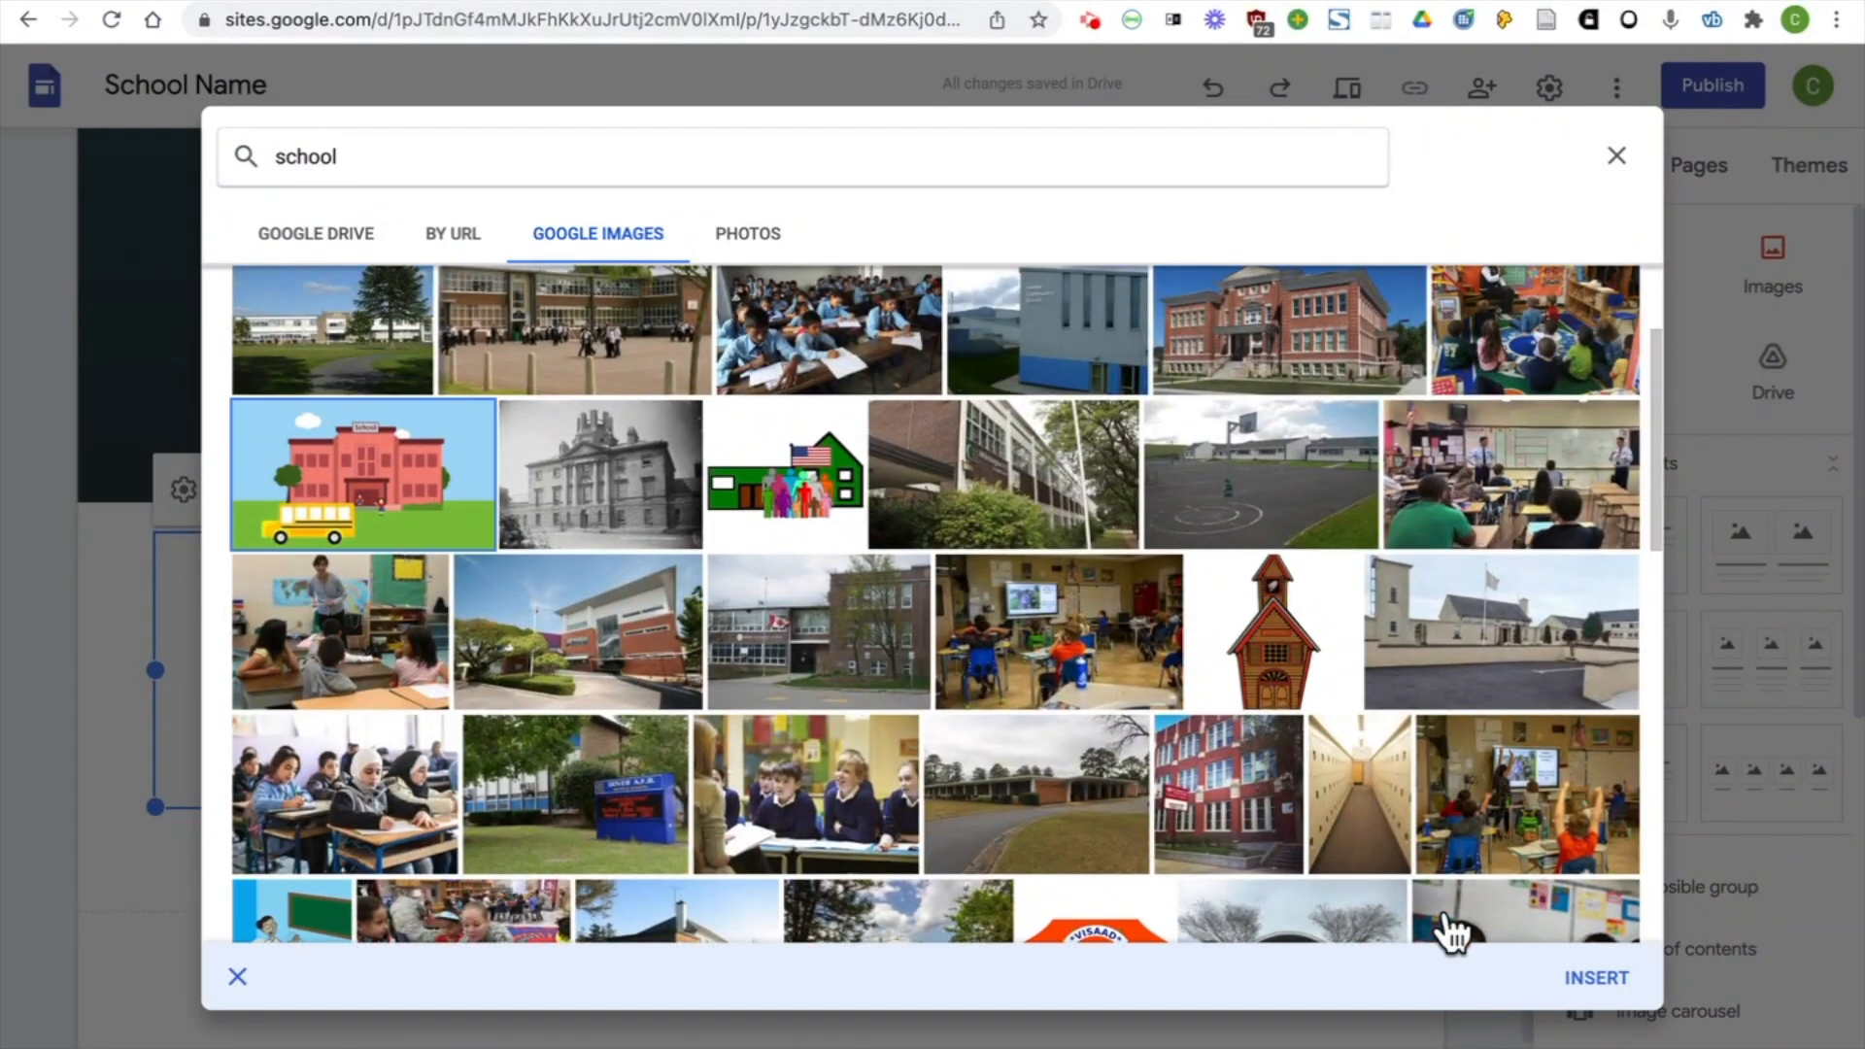
{"action": "left_click", "coordinate": [1596, 977]}
Add a four-image layout and caption its columns "Junior and Senior Infants", "First and Second Class", "Third and Fourth Class" and "Fifth and 6th Class"
{"action": "scroll", "coordinate": [457, 927], "scroll_direction": "down", "scroll_amount": 1}
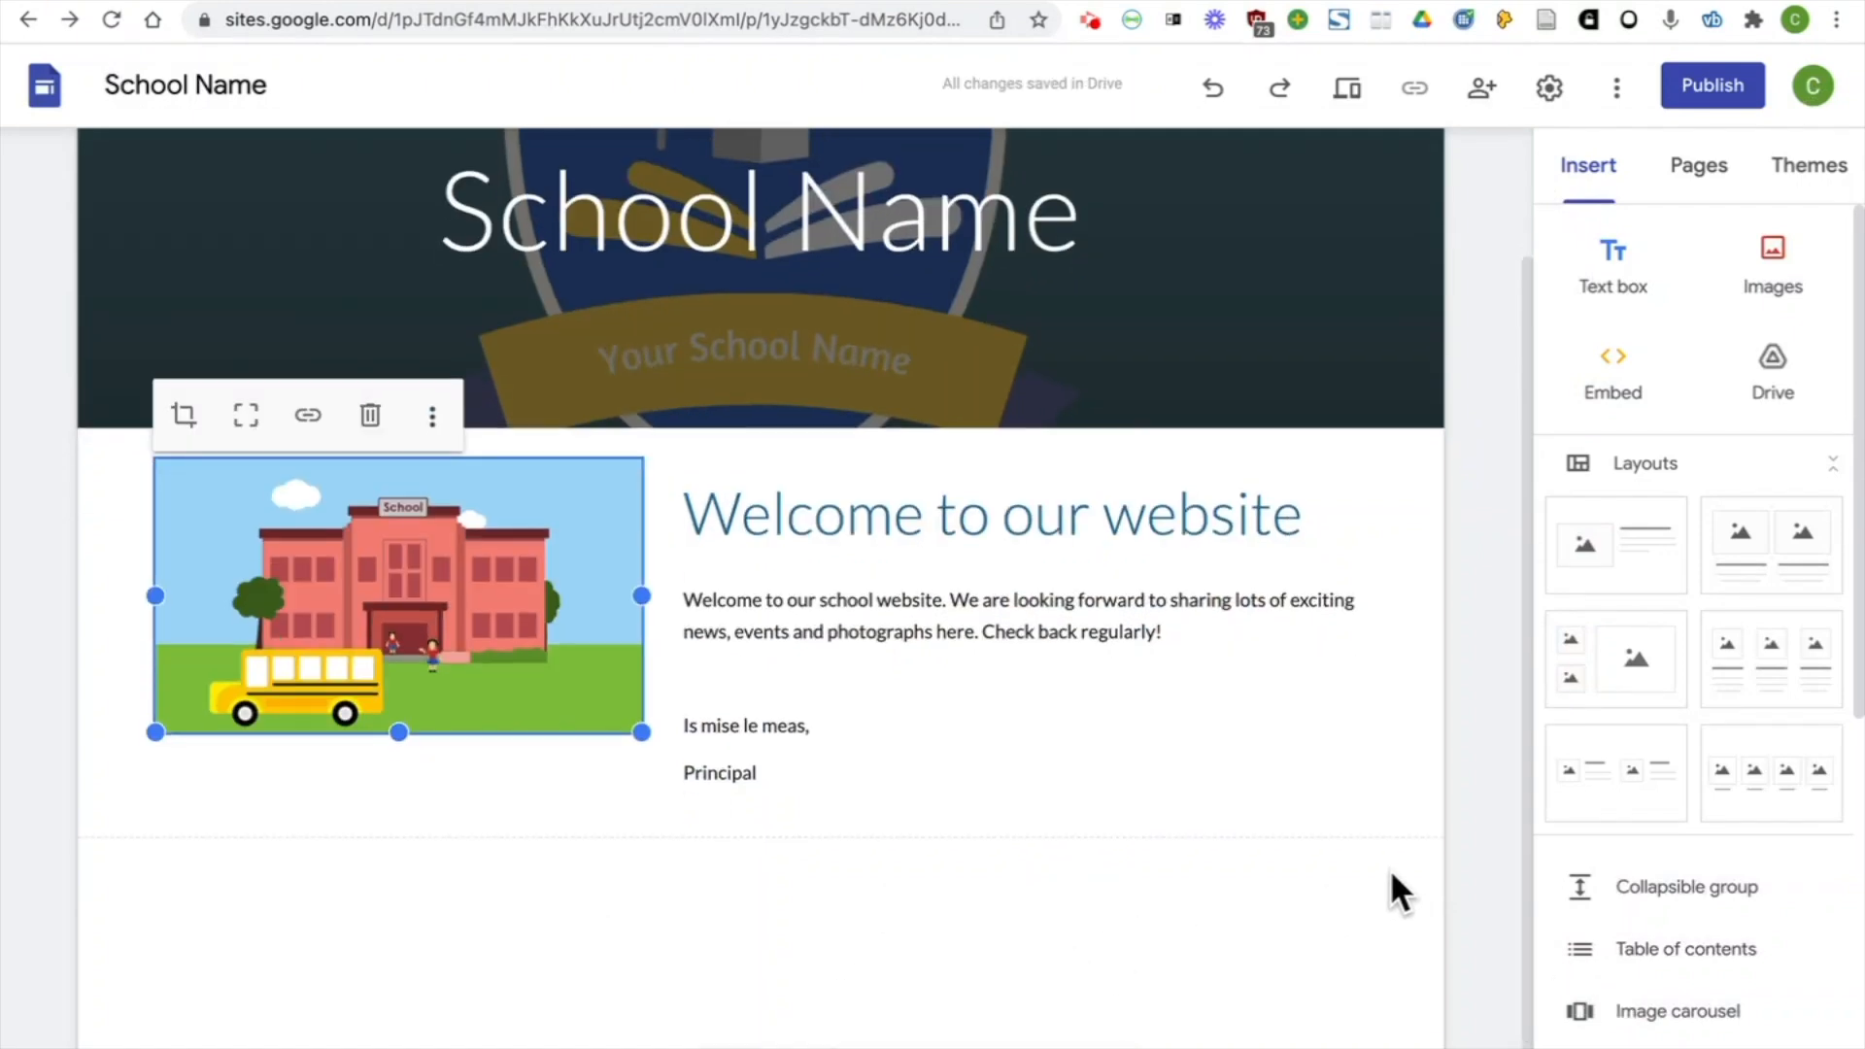
{"action": "left_click", "coordinate": [1768, 802]}
{"action": "left_click", "coordinate": [275, 775]}
{"action": "type", "text": "Junior and Senior Infants"}
{"action": "left_click", "coordinate": [612, 774]}
{"action": "type", "text": "First and Second Class"}
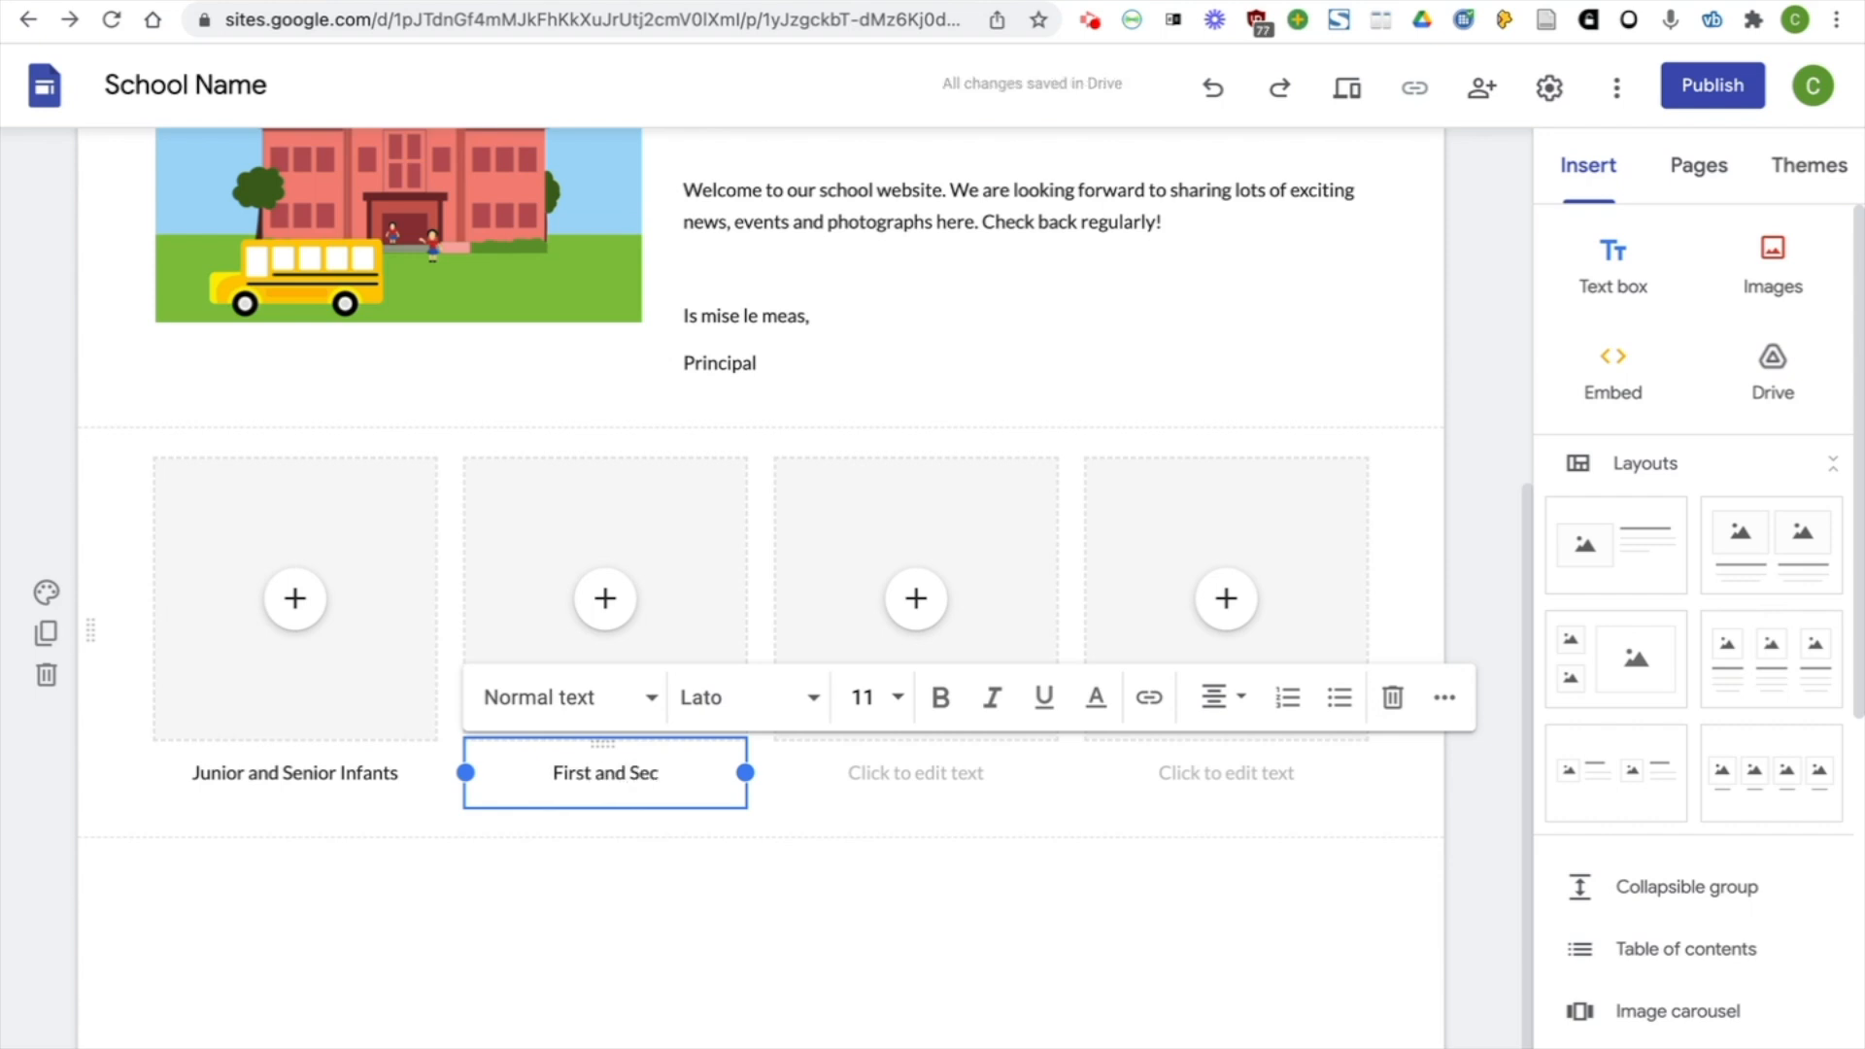
{"action": "left_click", "coordinate": [939, 774]}
{"action": "type", "text": "Third and Fourth Class"}
{"action": "left_click", "coordinate": [1278, 774]}
{"action": "type", "text": "Fifth and 6th Class"}
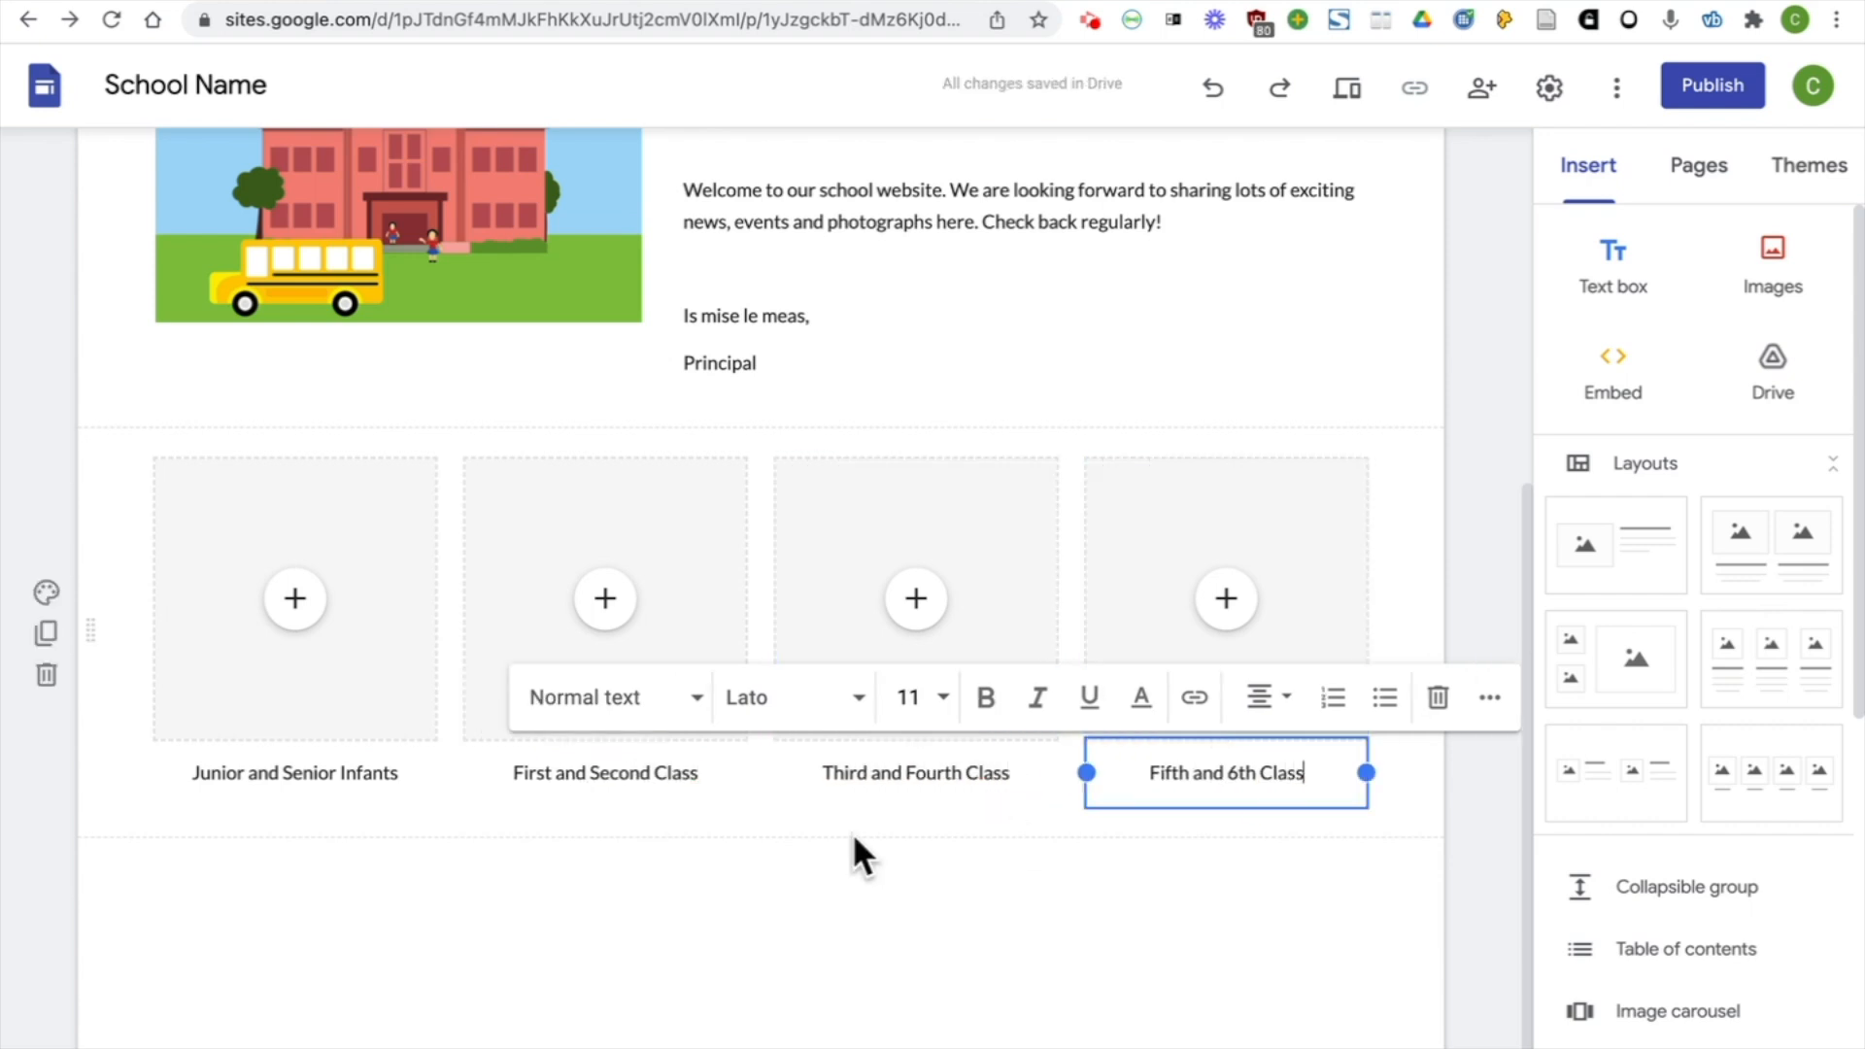
Search Google Images for "playdough" and insert a picture of playdough with cutters above the Junior and Senior Infants caption
{"action": "left_click", "coordinate": [296, 602]}
{"action": "left_click", "coordinate": [330, 733]}
{"action": "left_click", "coordinate": [568, 238]}
{"action": "type", "text": "playdough"}
{"action": "key", "text": "Return"}
{"action": "scroll", "coordinate": [911, 624], "scroll_direction": "down", "scroll_amount": 1}
{"action": "left_click", "coordinate": [911, 625]}
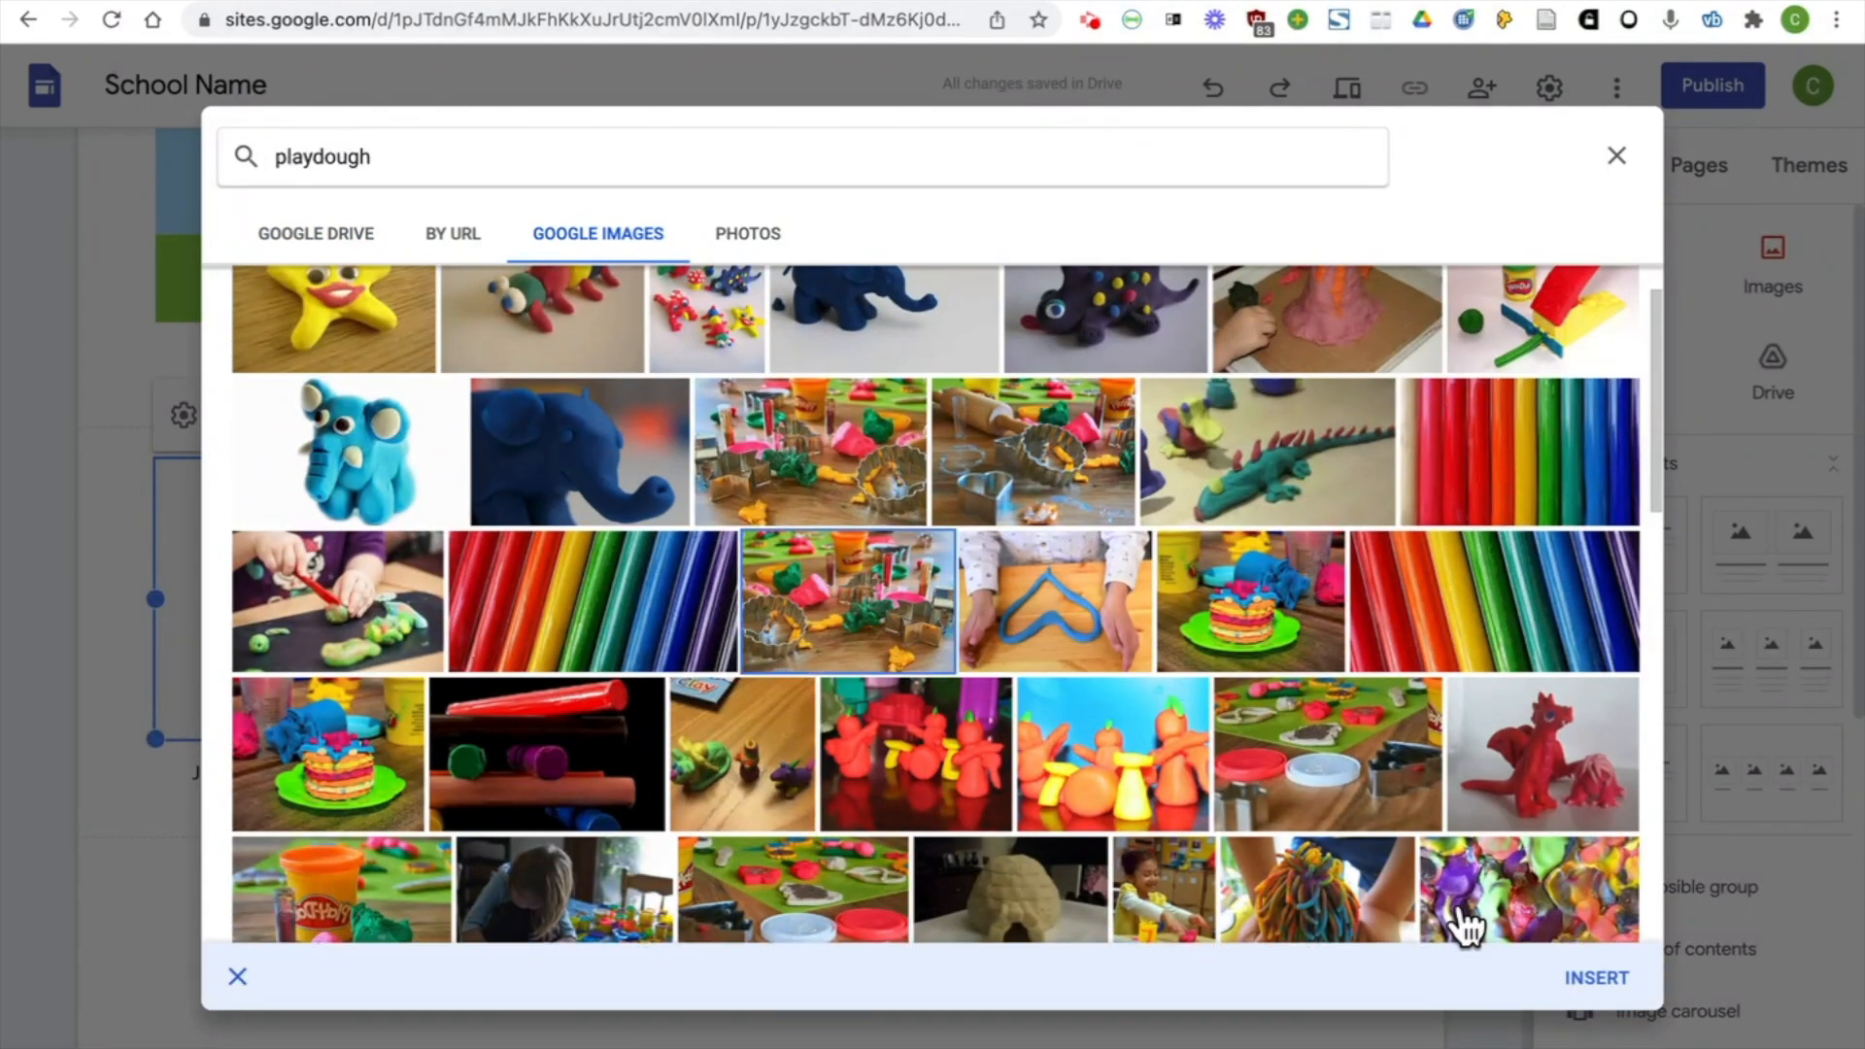
{"action": "left_click", "coordinate": [1593, 974]}
Search Google Images for "reading" to fill the placeholder above the First and Second Class caption with a picture of a child reading
{"action": "left_click", "coordinate": [611, 622]}
{"action": "left_click", "coordinate": [646, 753]}
{"action": "left_click", "coordinate": [1011, 153]}
{"action": "type", "text": "reading"}
{"action": "key", "text": "Return"}
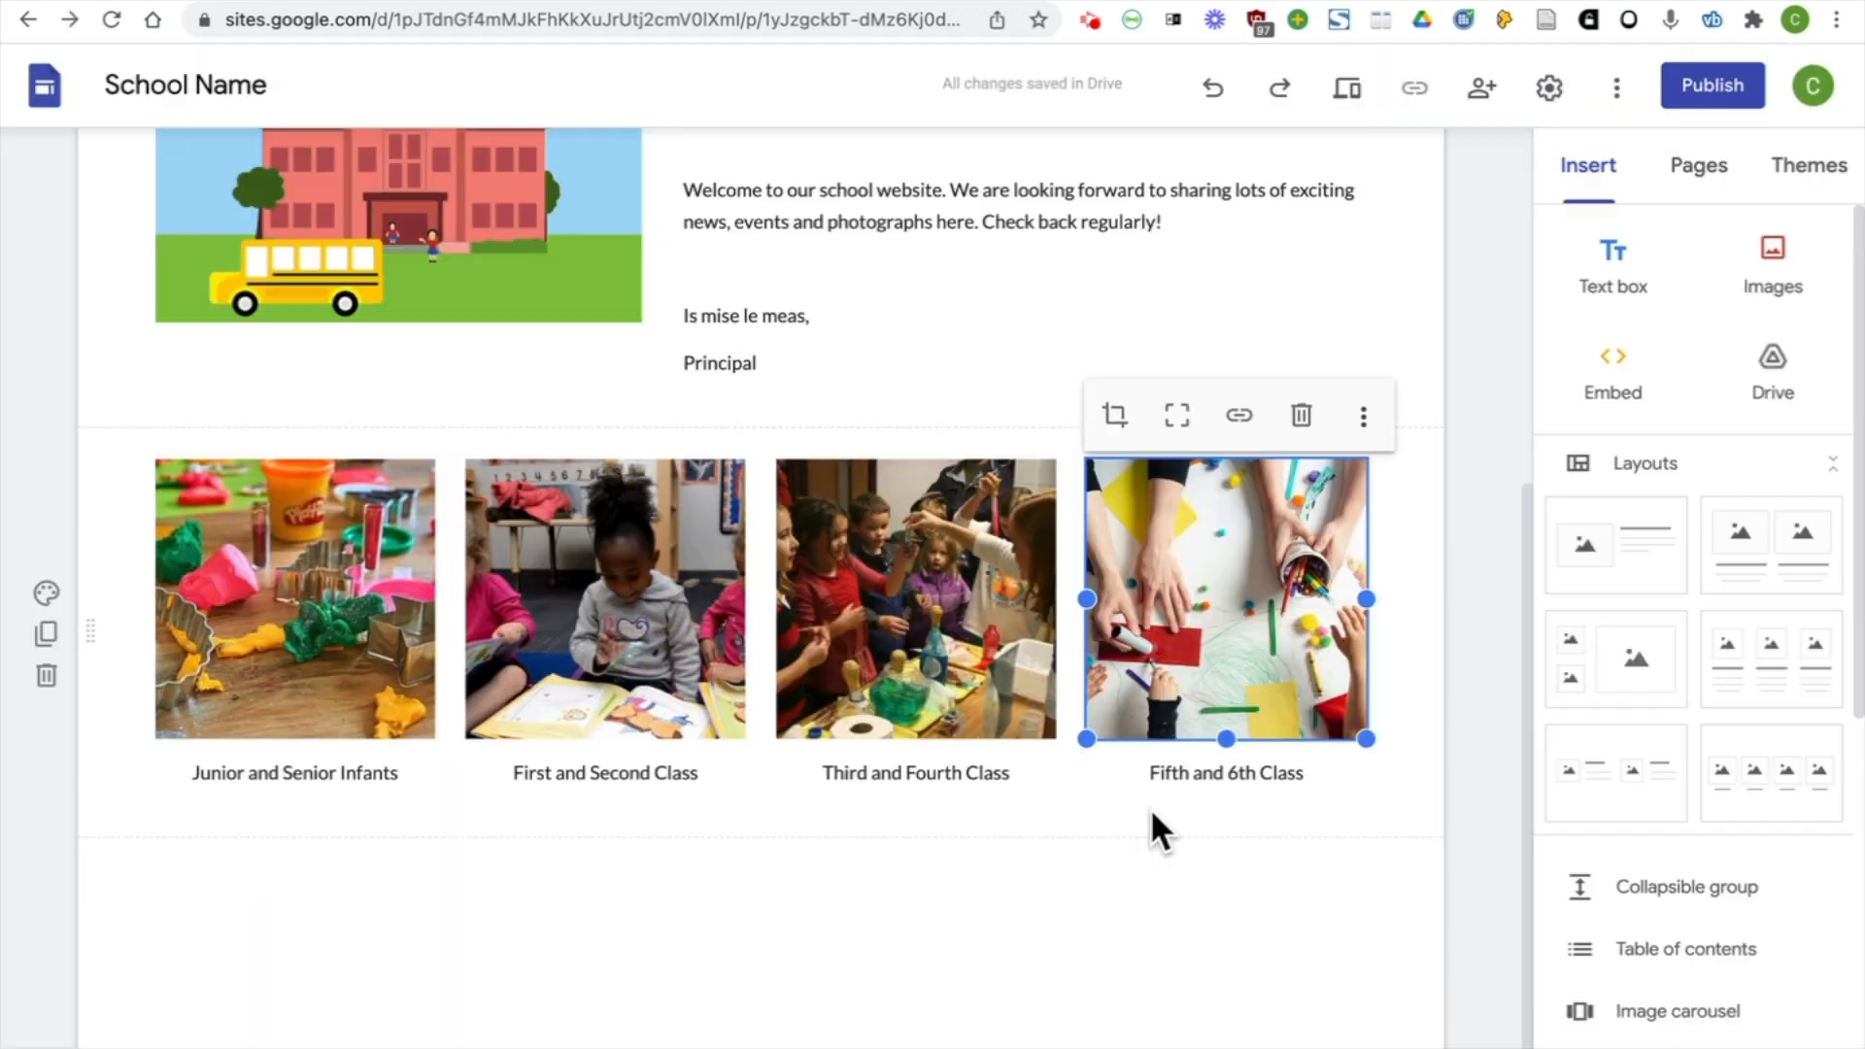
Preview the site at large-screen size and look over the page from the header down to the class pictures
{"action": "left_click_drag", "start_coordinate": [1530, 621], "coordinate": [1494, 219]}
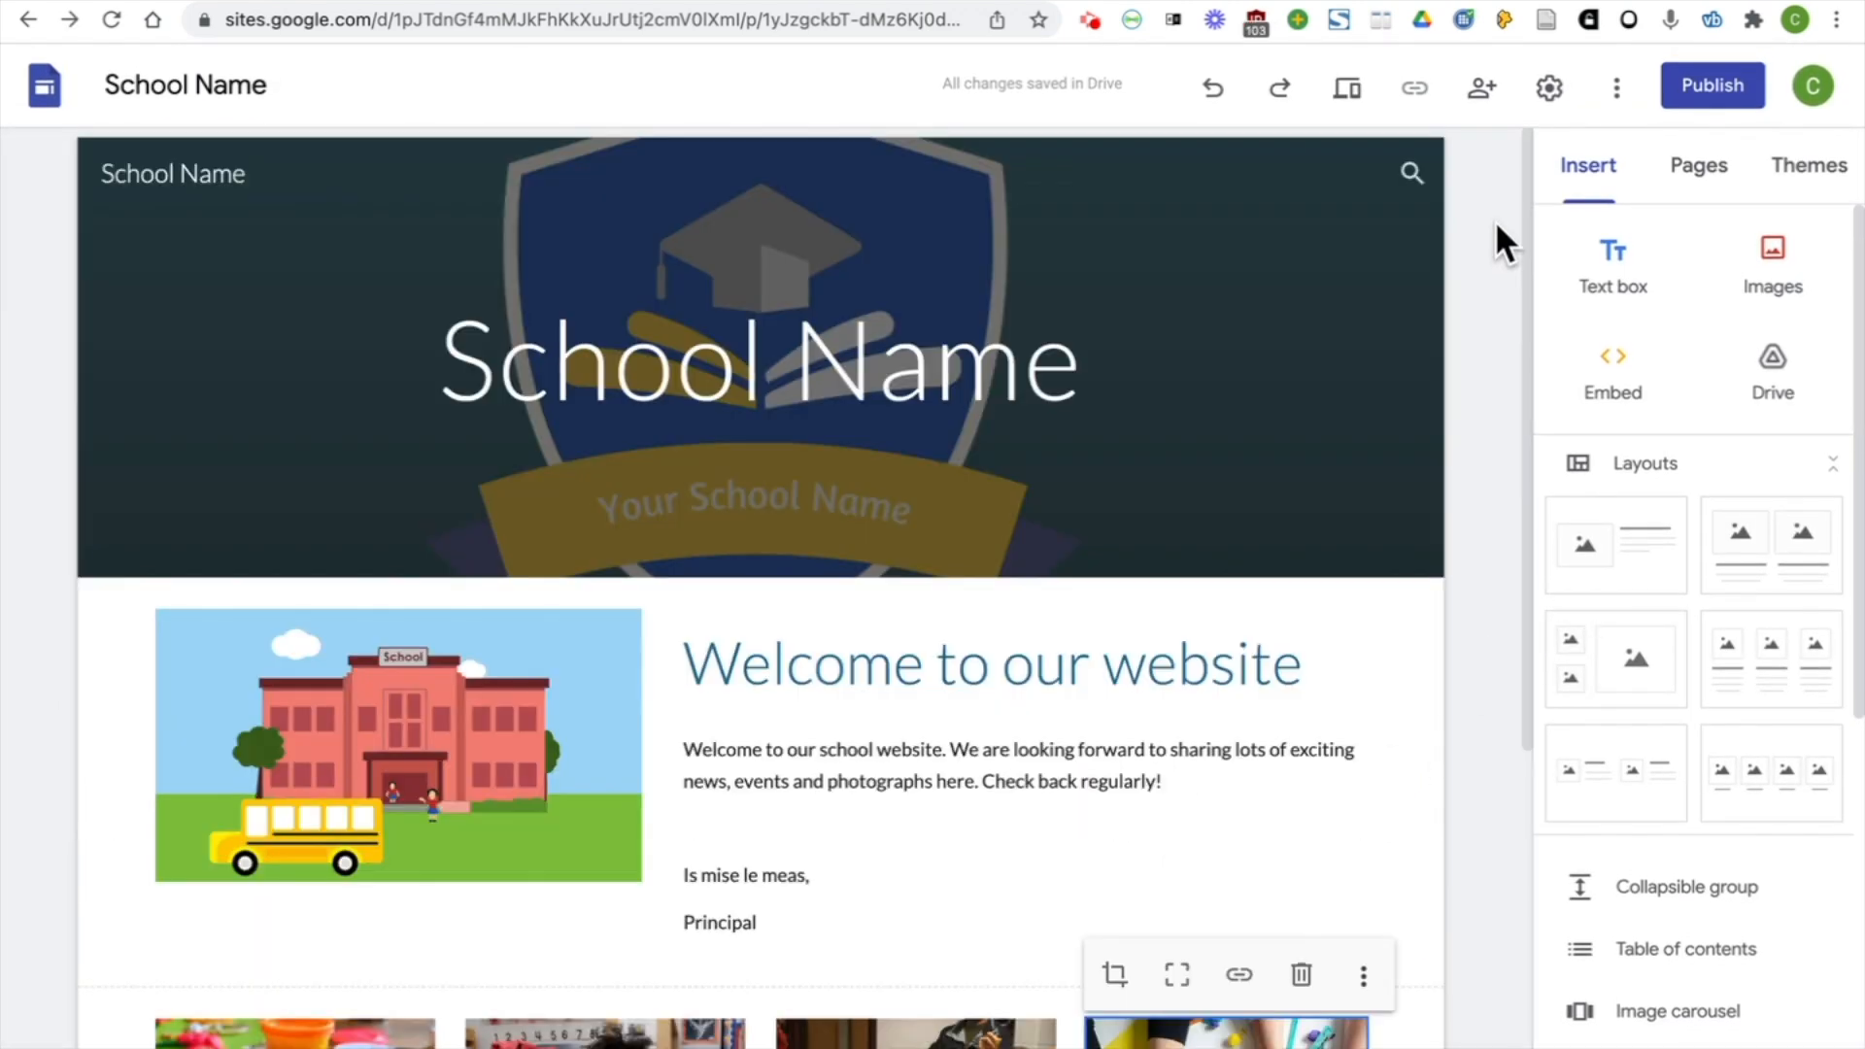
{"action": "left_click", "coordinate": [1353, 97]}
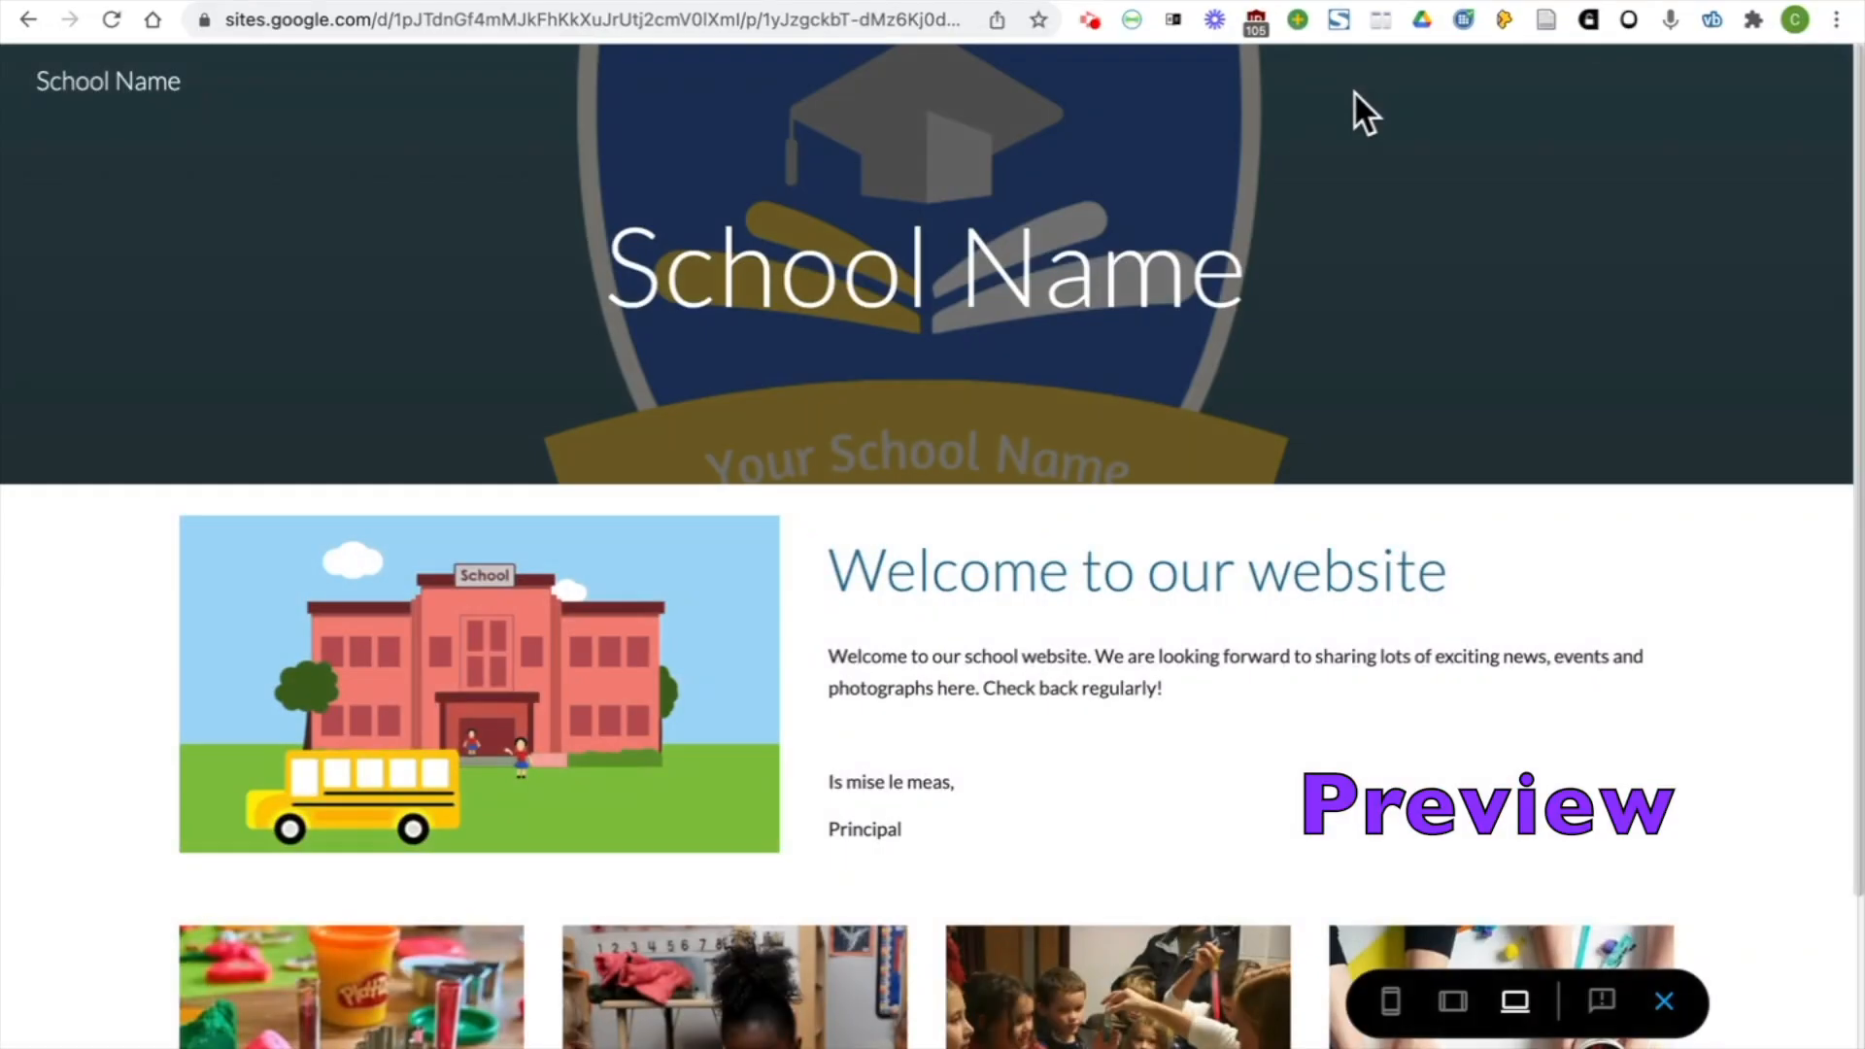
{"action": "scroll", "coordinate": [1745, 266], "scroll_direction": "down", "scroll_amount": 3}
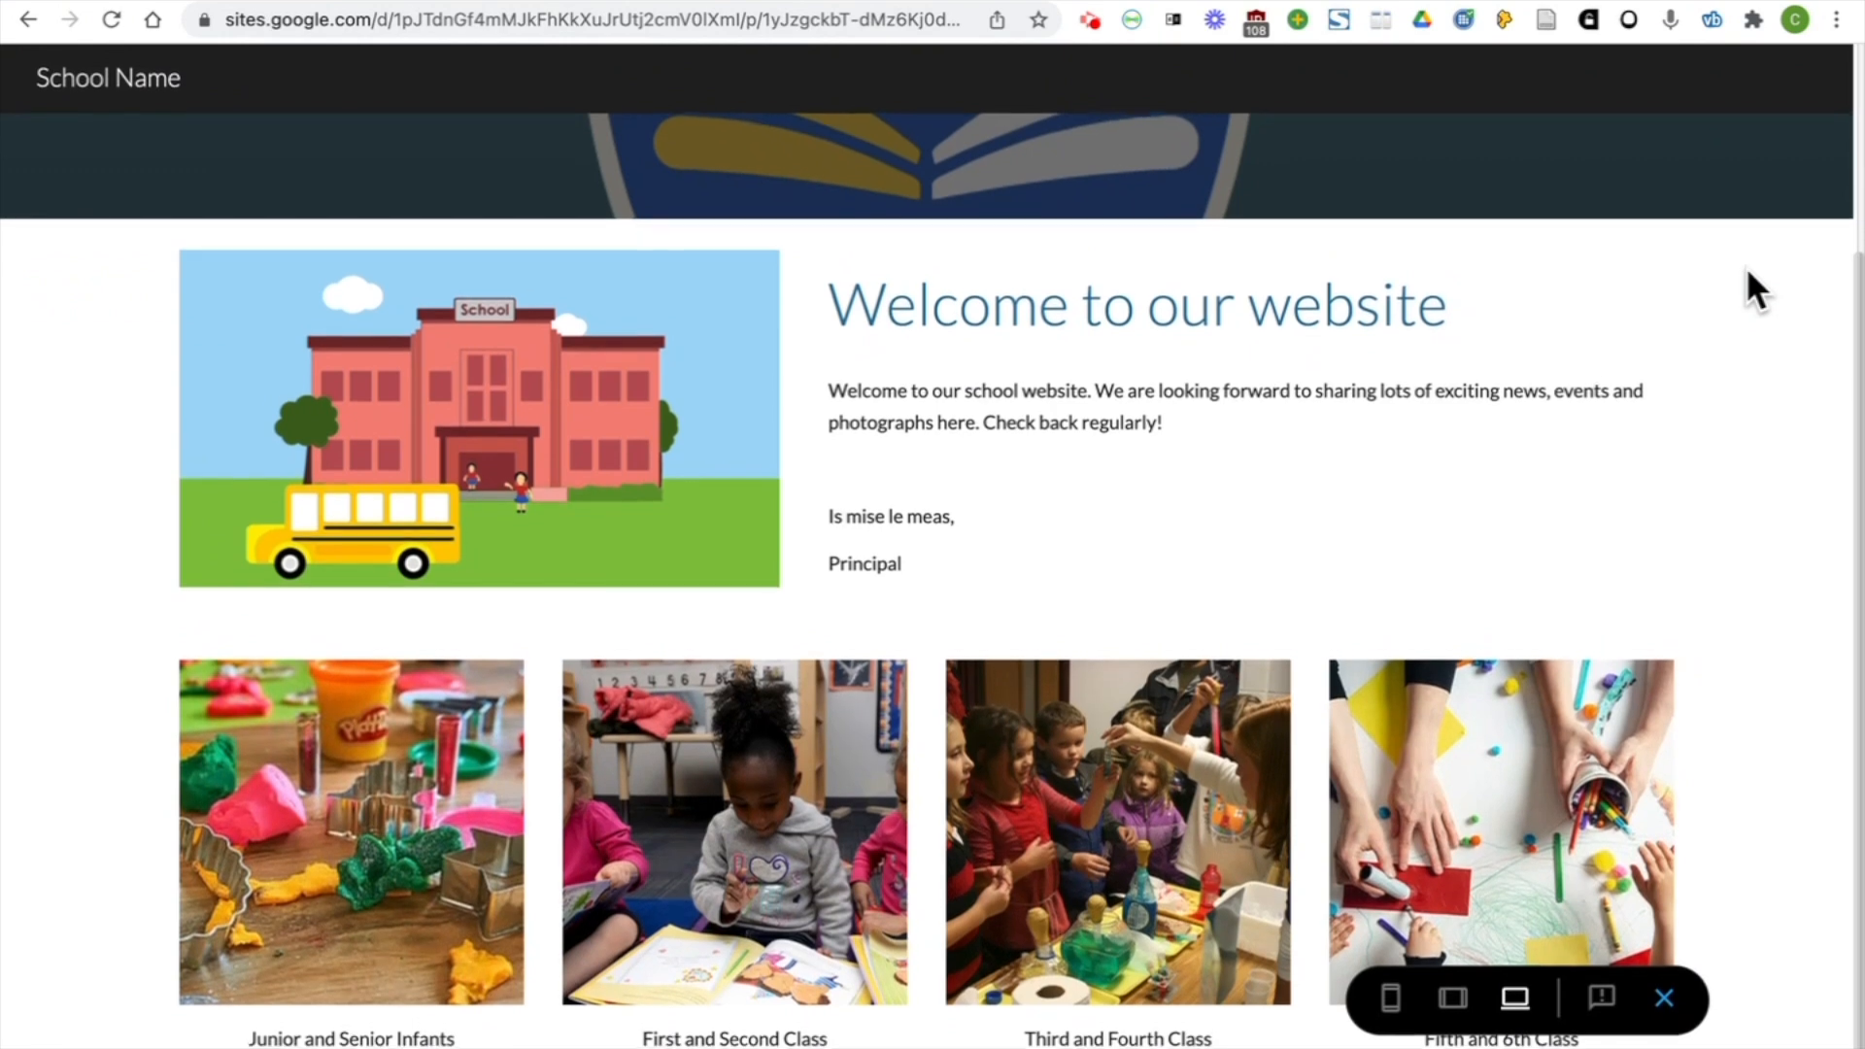
{"action": "scroll", "coordinate": [1745, 266], "scroll_direction": "up", "scroll_amount": 3}
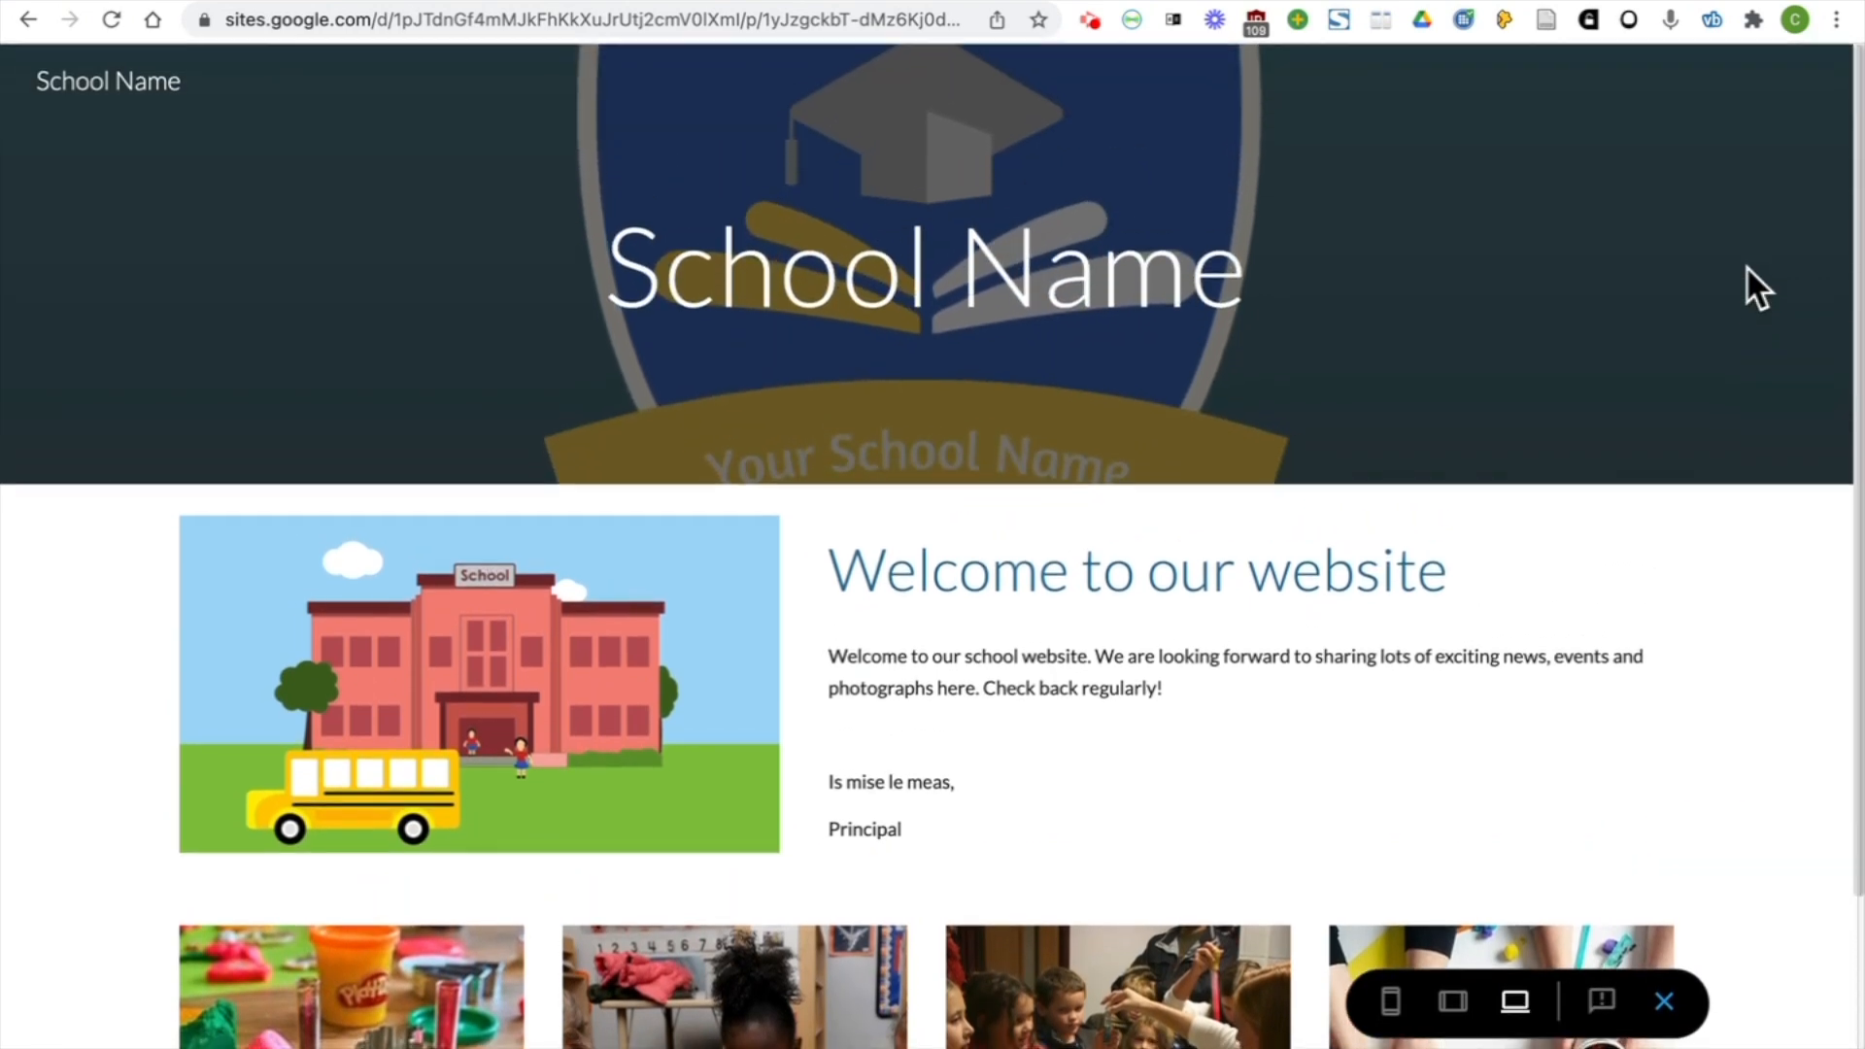
Preview the page at tablet and phone sizes and check how the header, welcome text and images are arranged
{"action": "left_click", "coordinate": [1464, 1015]}
{"action": "scroll", "coordinate": [1349, 804], "scroll_direction": "down", "scroll_amount": 4}
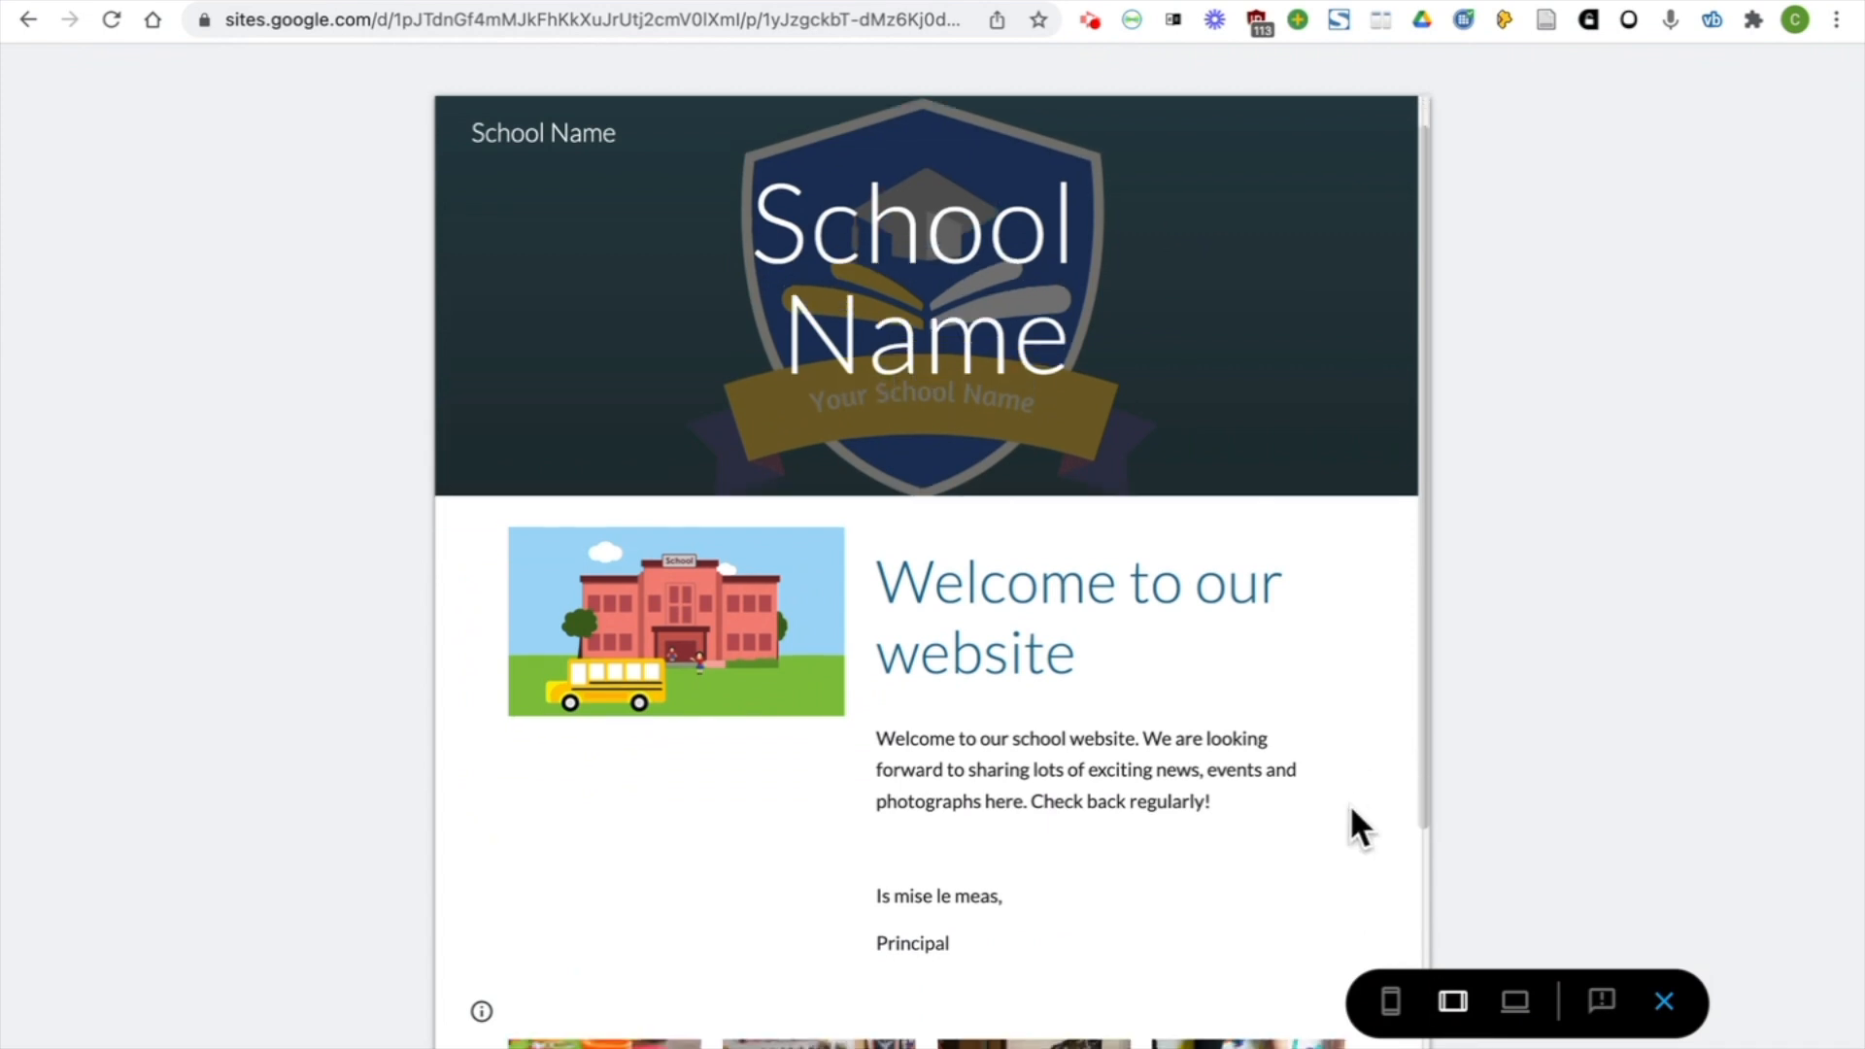
{"action": "scroll", "coordinate": [1349, 801], "scroll_direction": "up", "scroll_amount": 5}
{"action": "left_click", "coordinate": [1391, 994]}
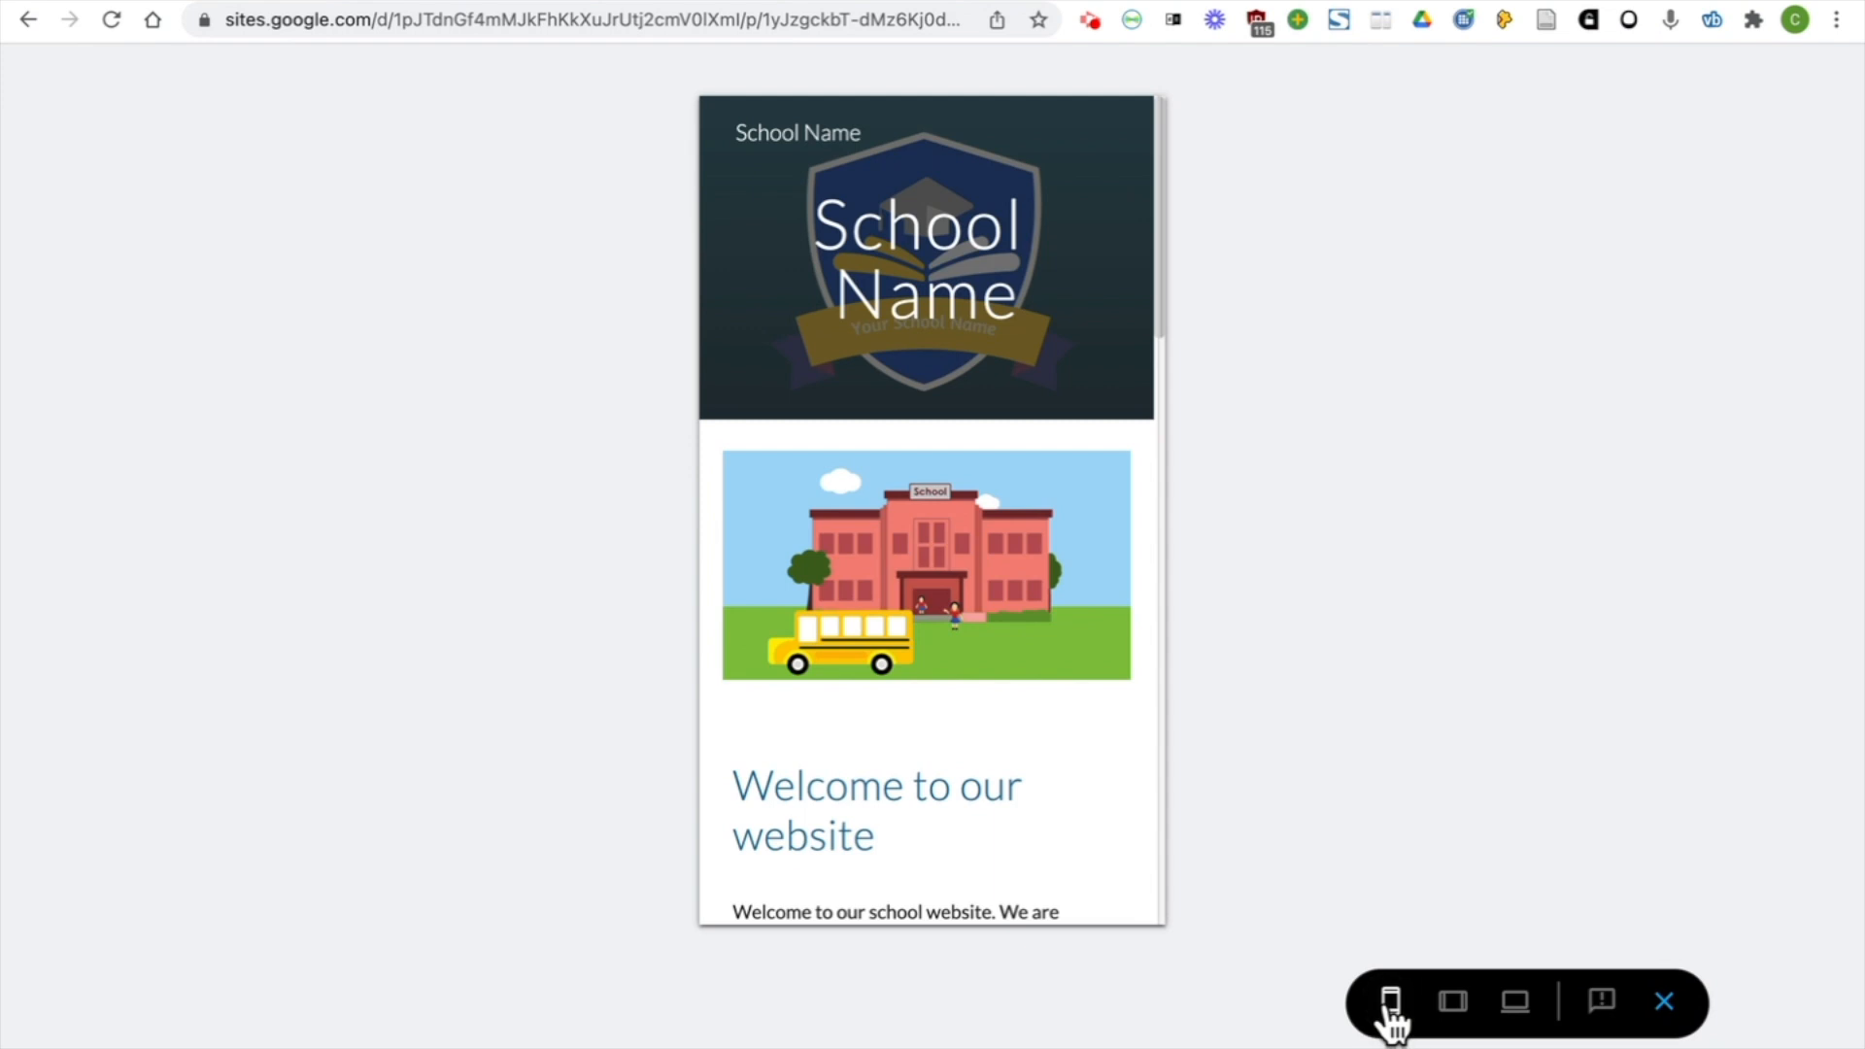
{"action": "scroll", "coordinate": [1103, 649], "scroll_direction": "down", "scroll_amount": 8}
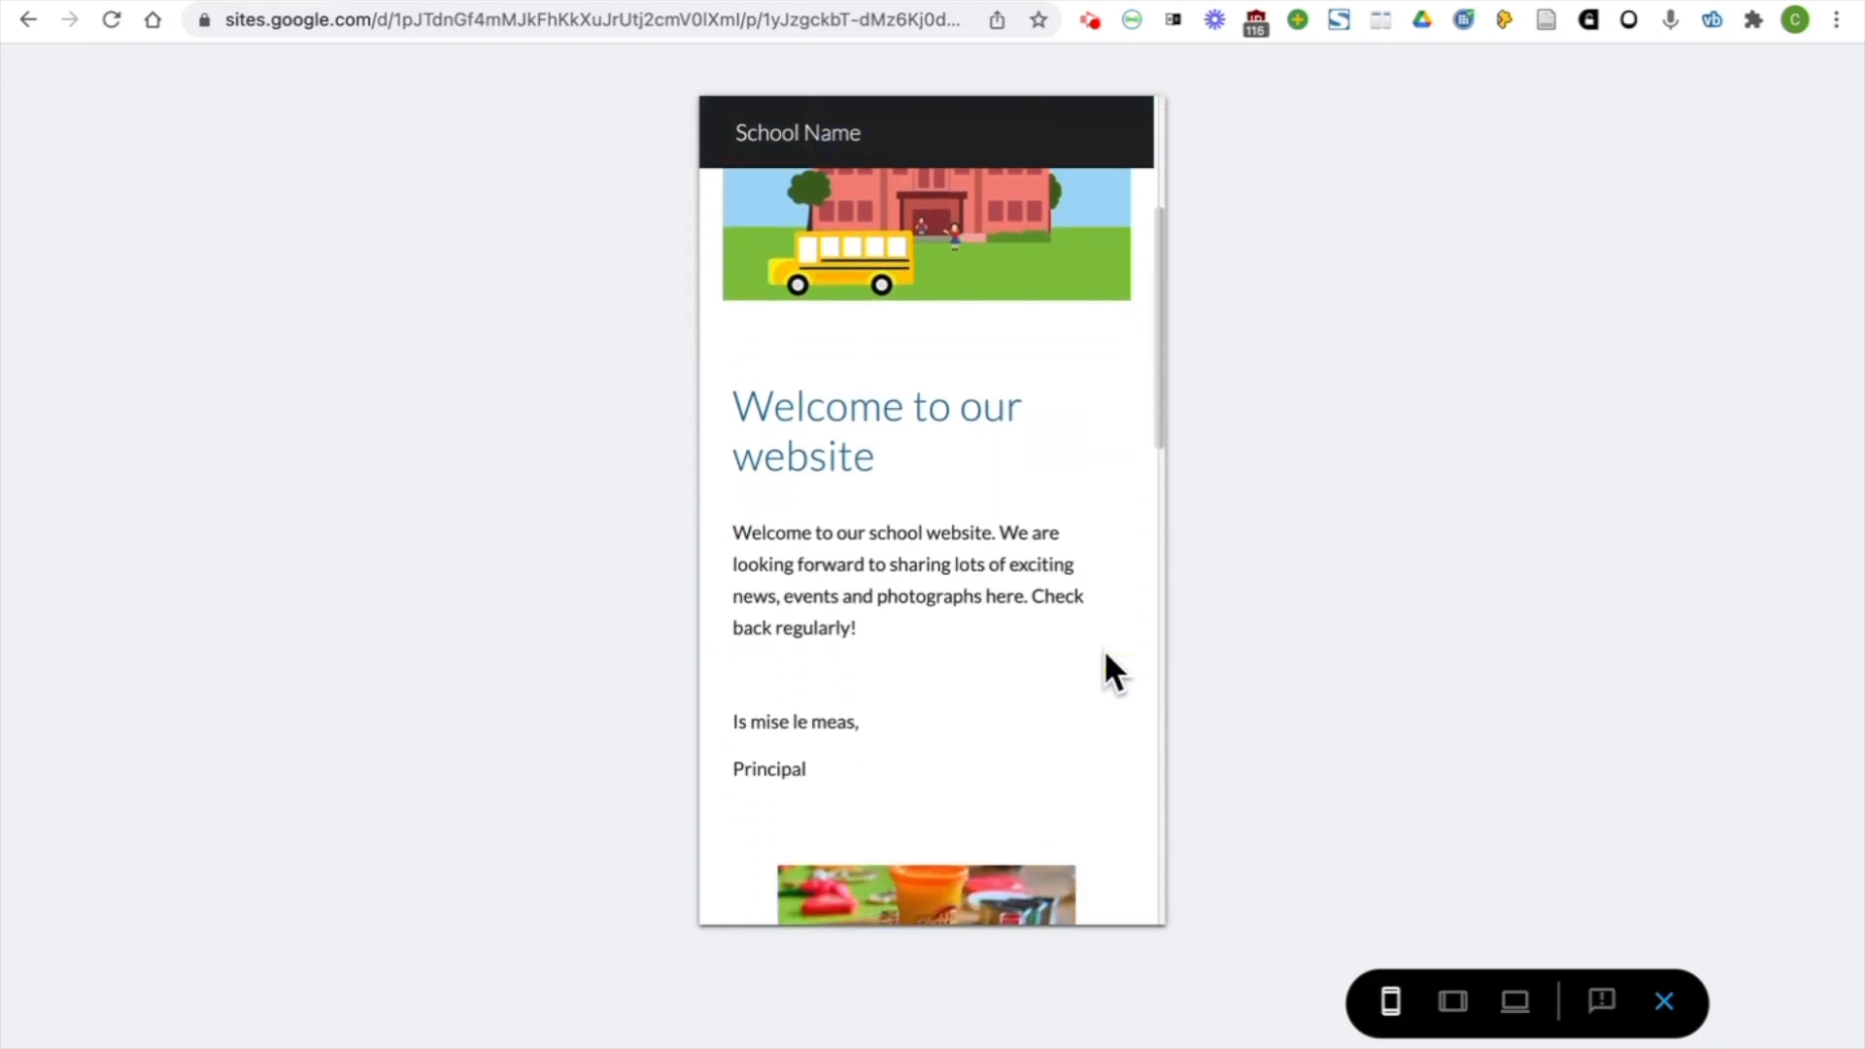
Look through the rest of the phone-size preview down to the last class picture and close the preview
{"action": "scroll", "coordinate": [1105, 652], "scroll_direction": "down", "scroll_amount": 12}
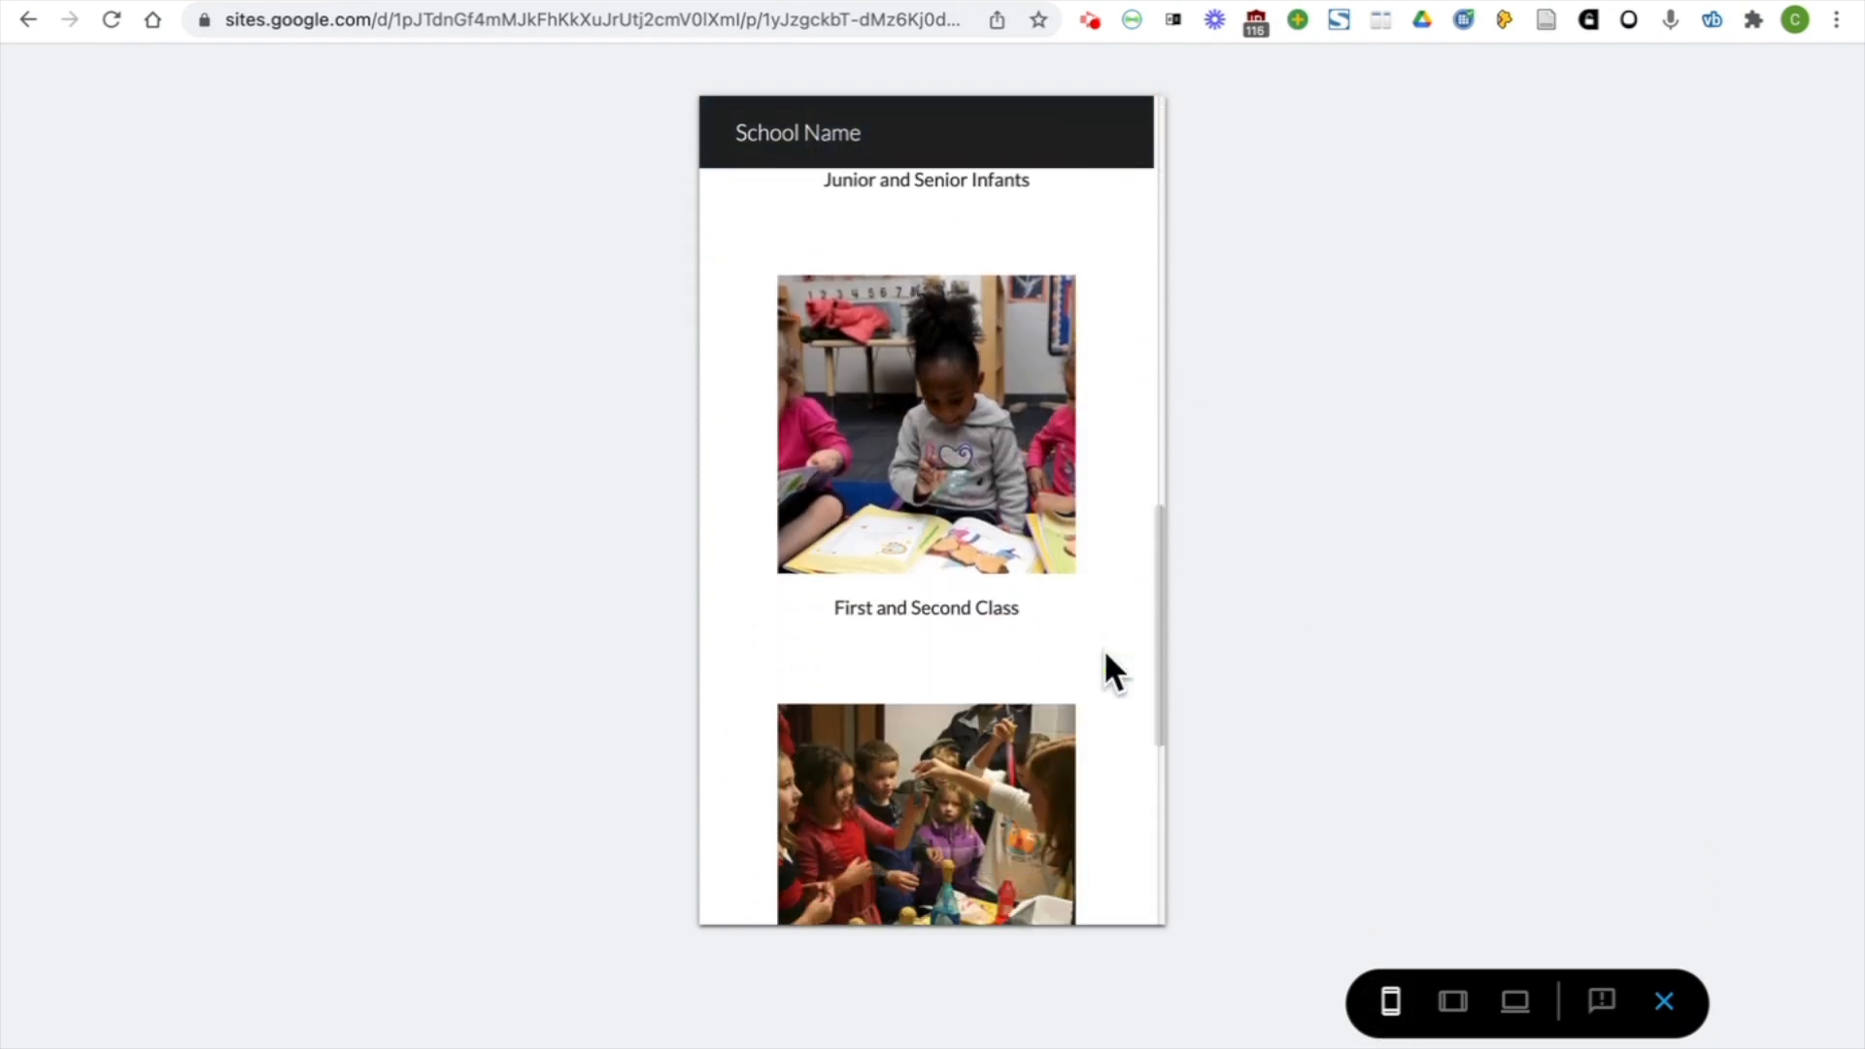
{"action": "left_click", "coordinate": [1664, 1000]}
Add a text box below the class pictures with "Further information" formatted as a heading above "If you would like to find out more...."
{"action": "left_click", "coordinate": [1544, 284]}
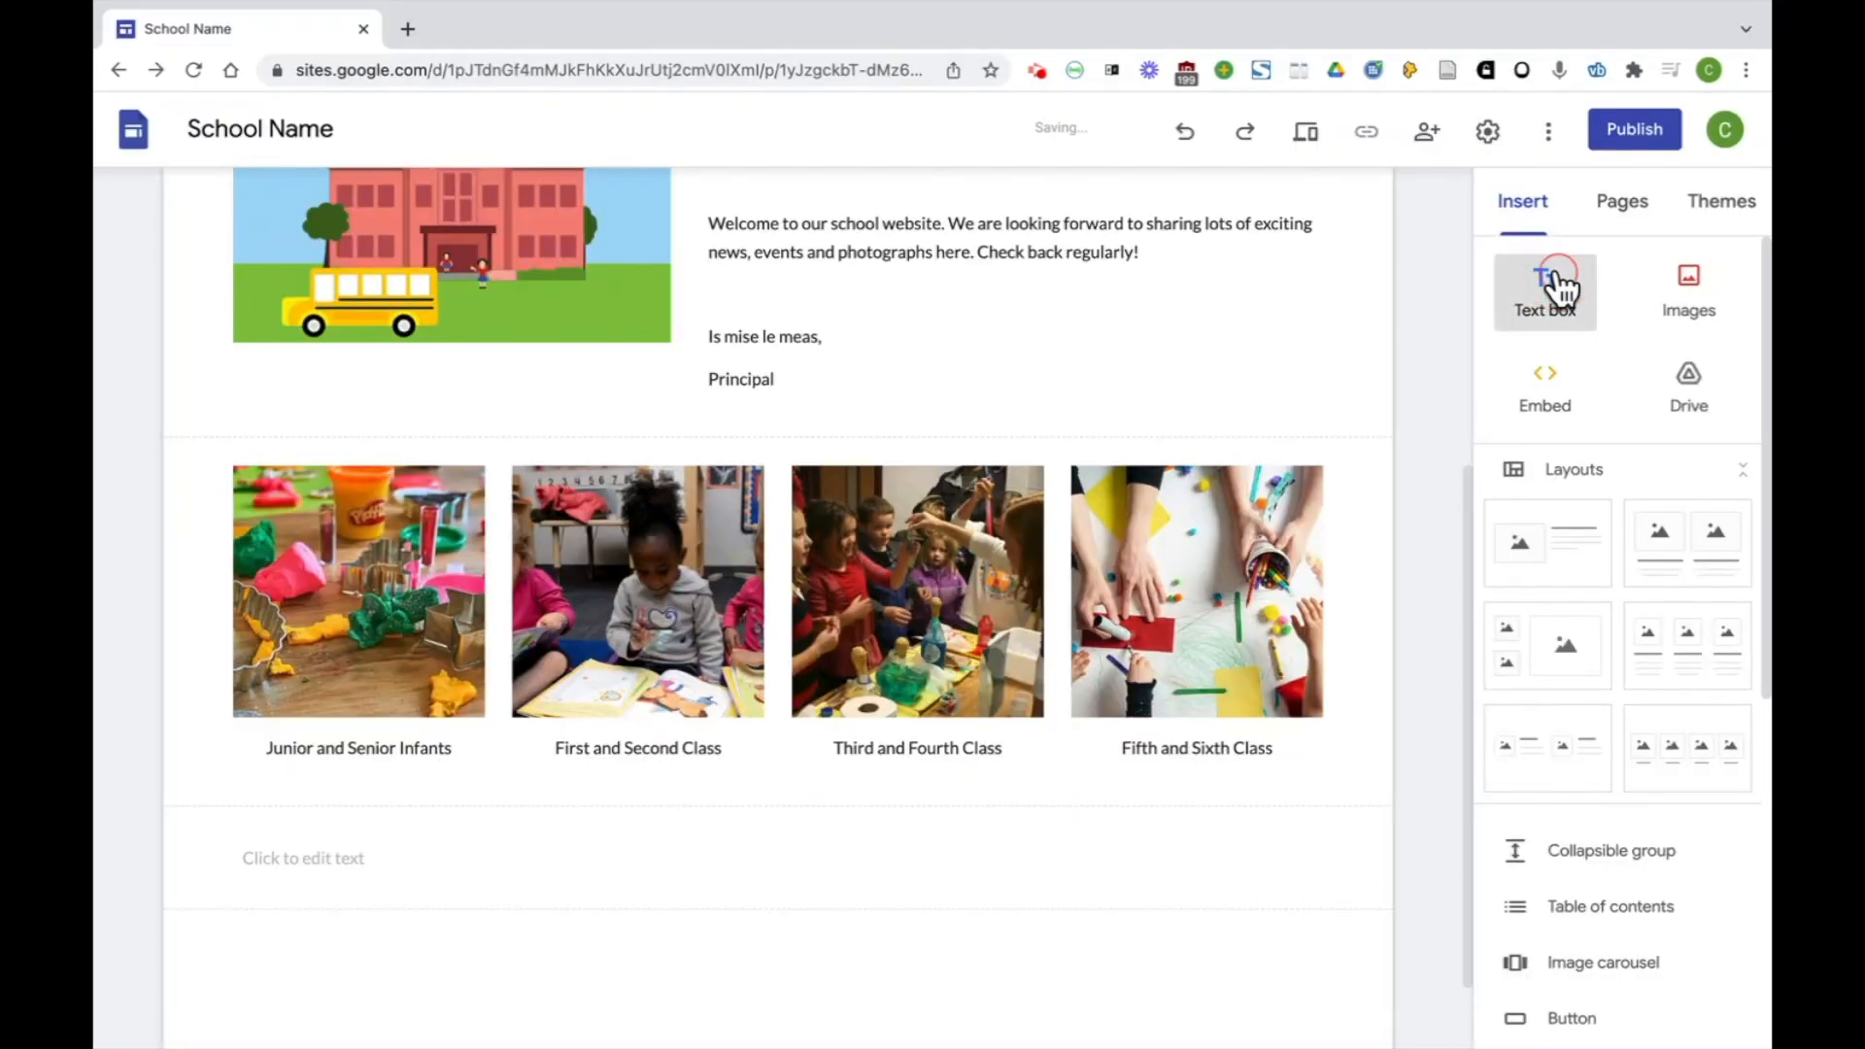
{"action": "type", "text": "Further information If you would like to find out more...."}
{"action": "left_click_drag", "start_coordinate": [499, 763], "coordinate": [238, 763]}
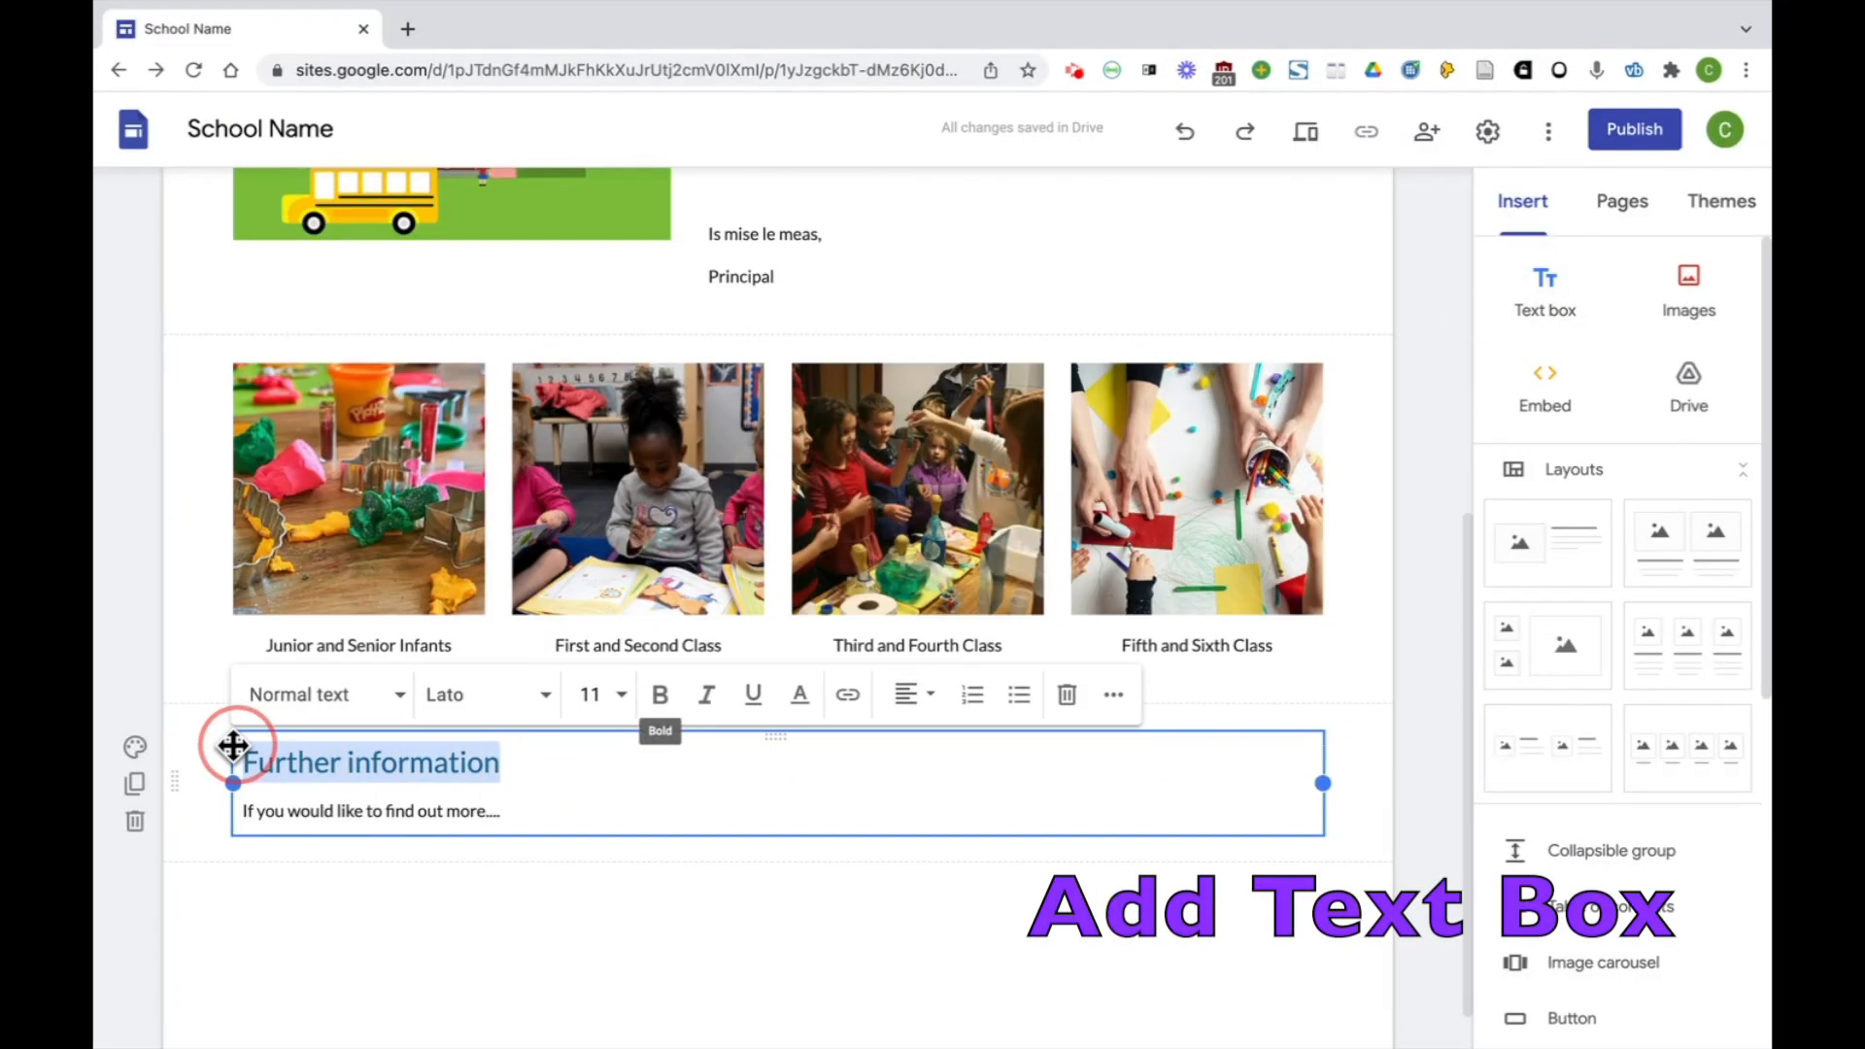
{"action": "left_click", "coordinate": [399, 695]}
{"action": "left_click", "coordinate": [358, 826]}
{"action": "left_click", "coordinate": [495, 806]}
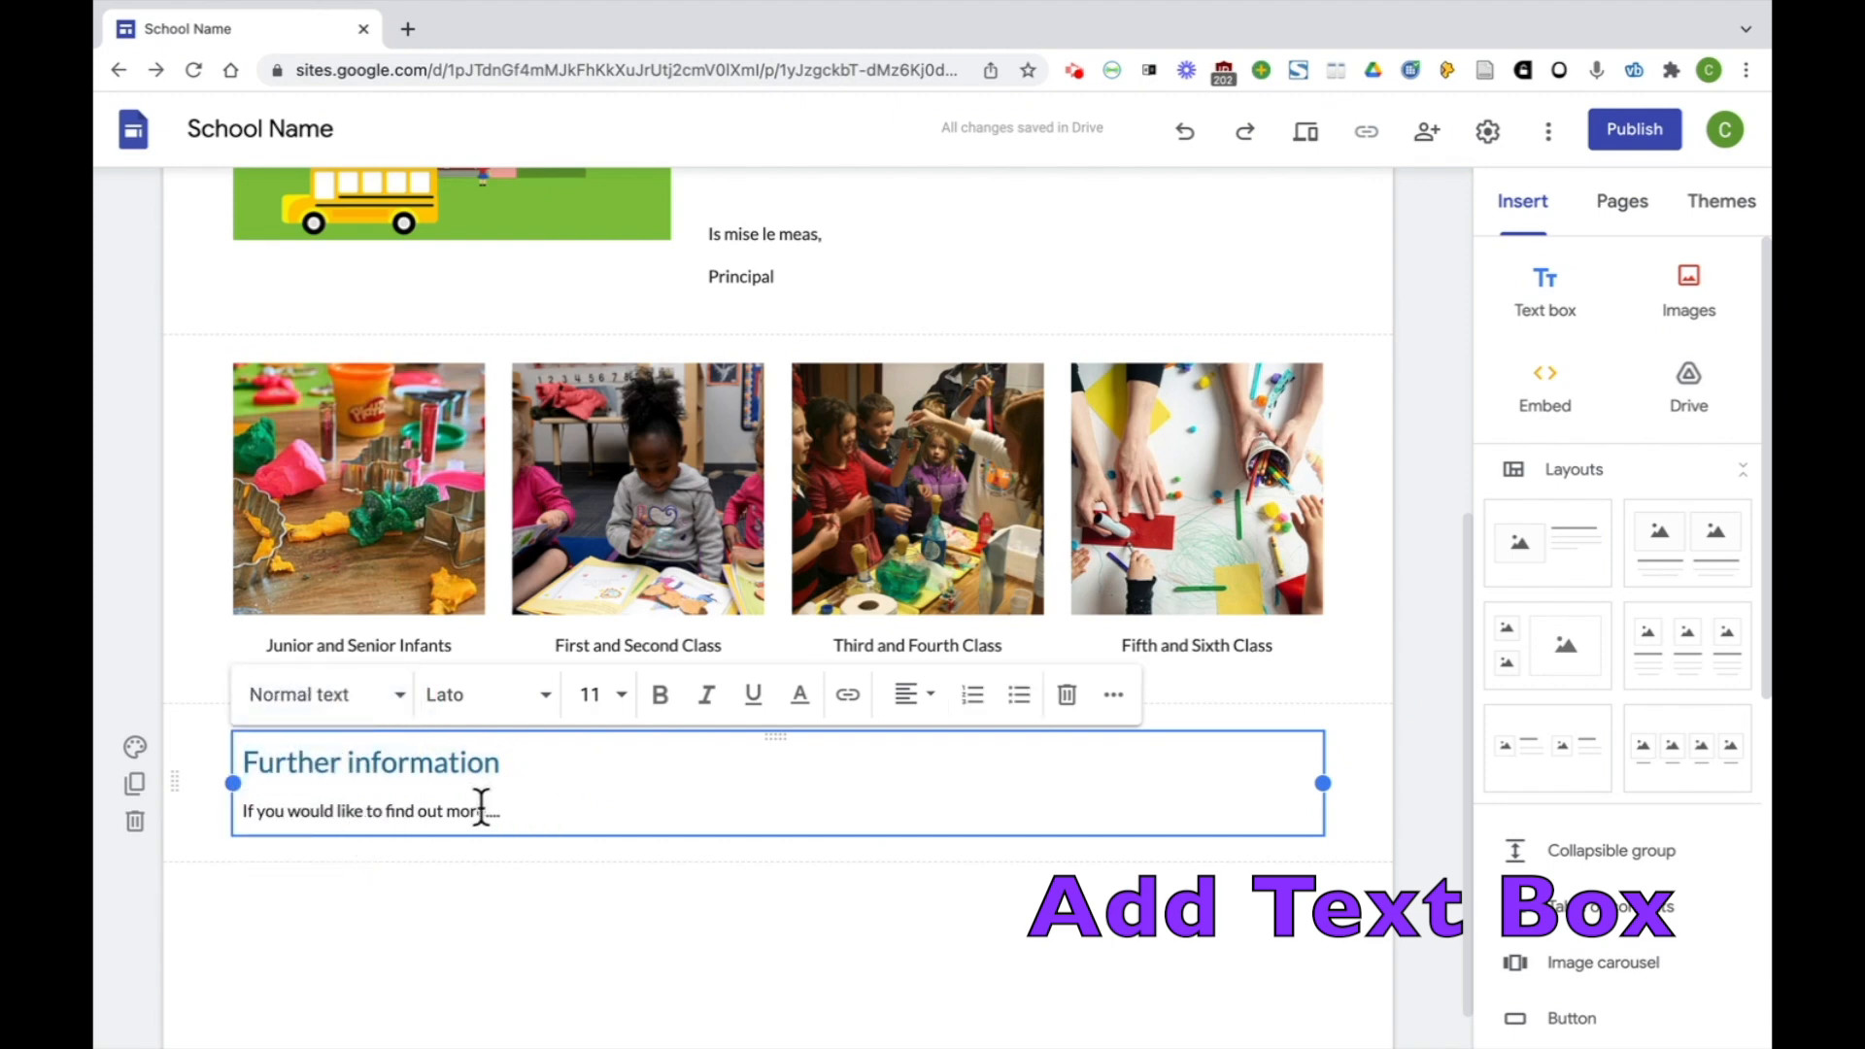
Add a page footer containing "(c) Scoil A 2022" followed by lines for the school's telephone number and e-mail address
{"action": "scroll", "coordinate": [1062, 855], "scroll_direction": "down", "scroll_amount": 1}
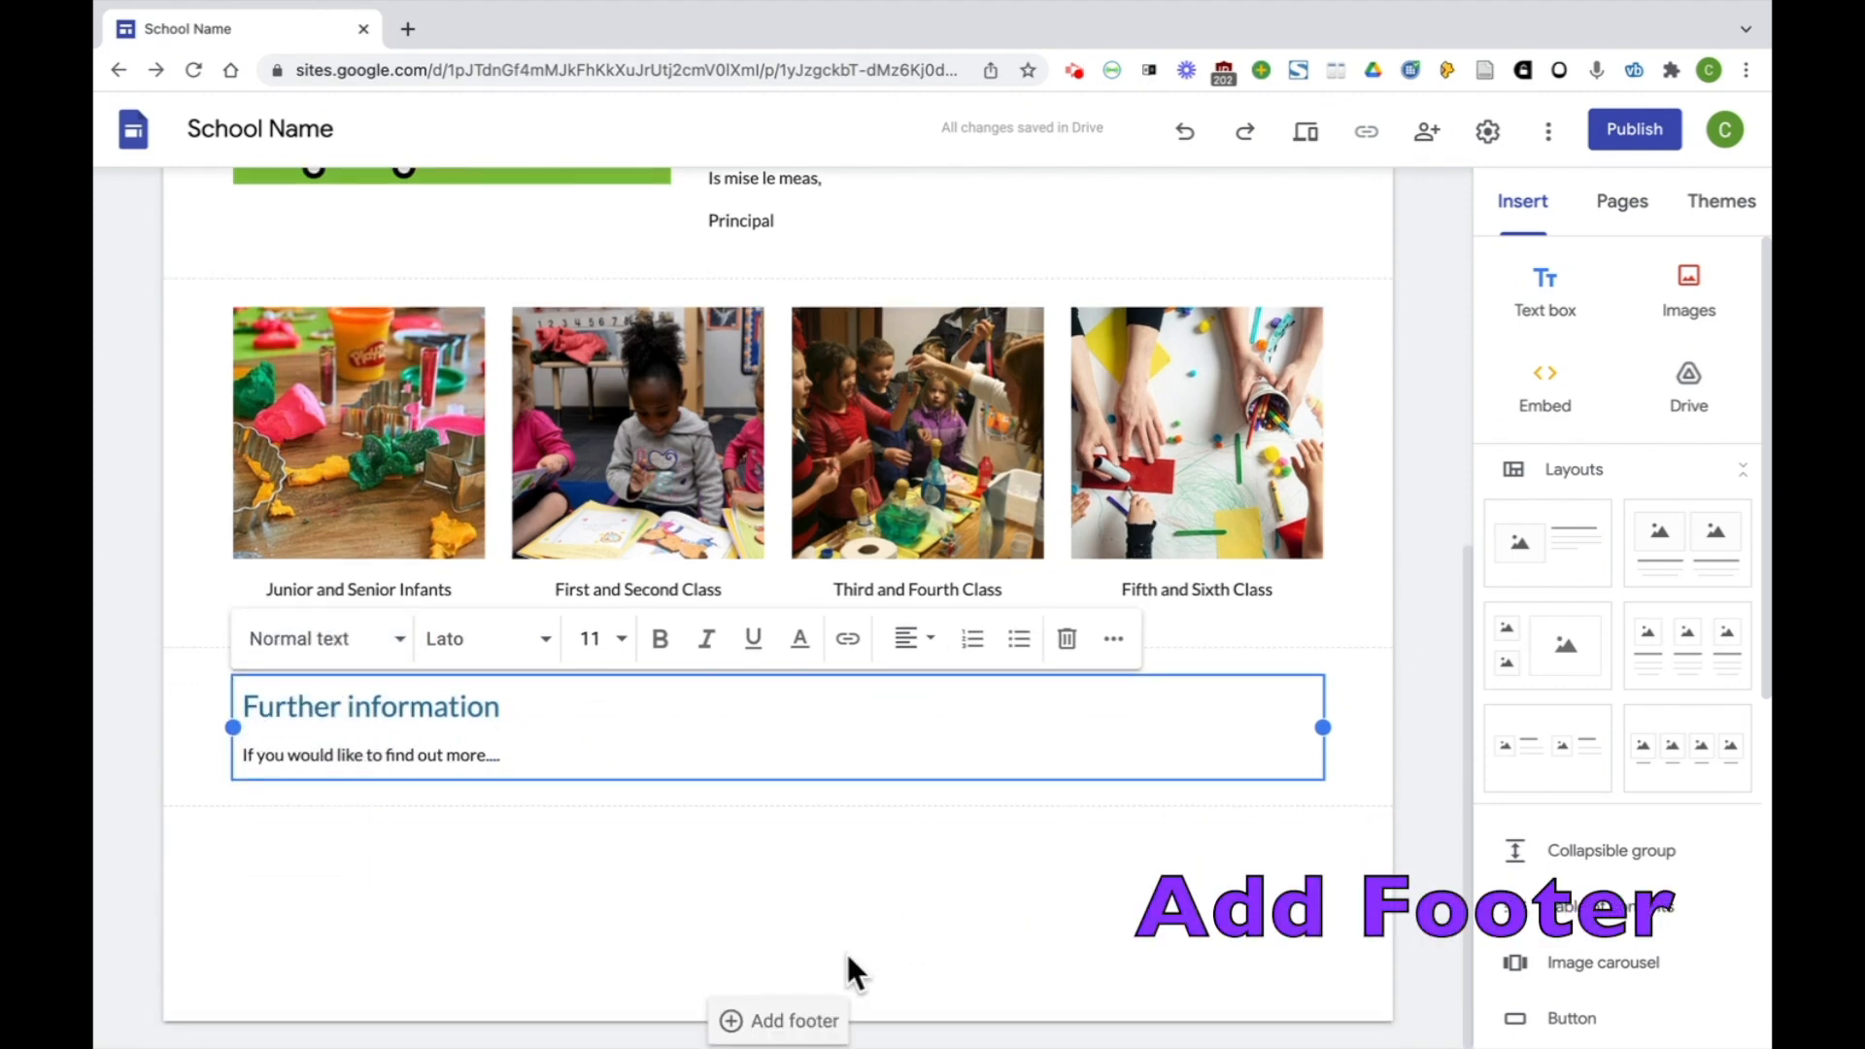
{"action": "left_click", "coordinate": [794, 1020]}
{"action": "type", "text": "("}
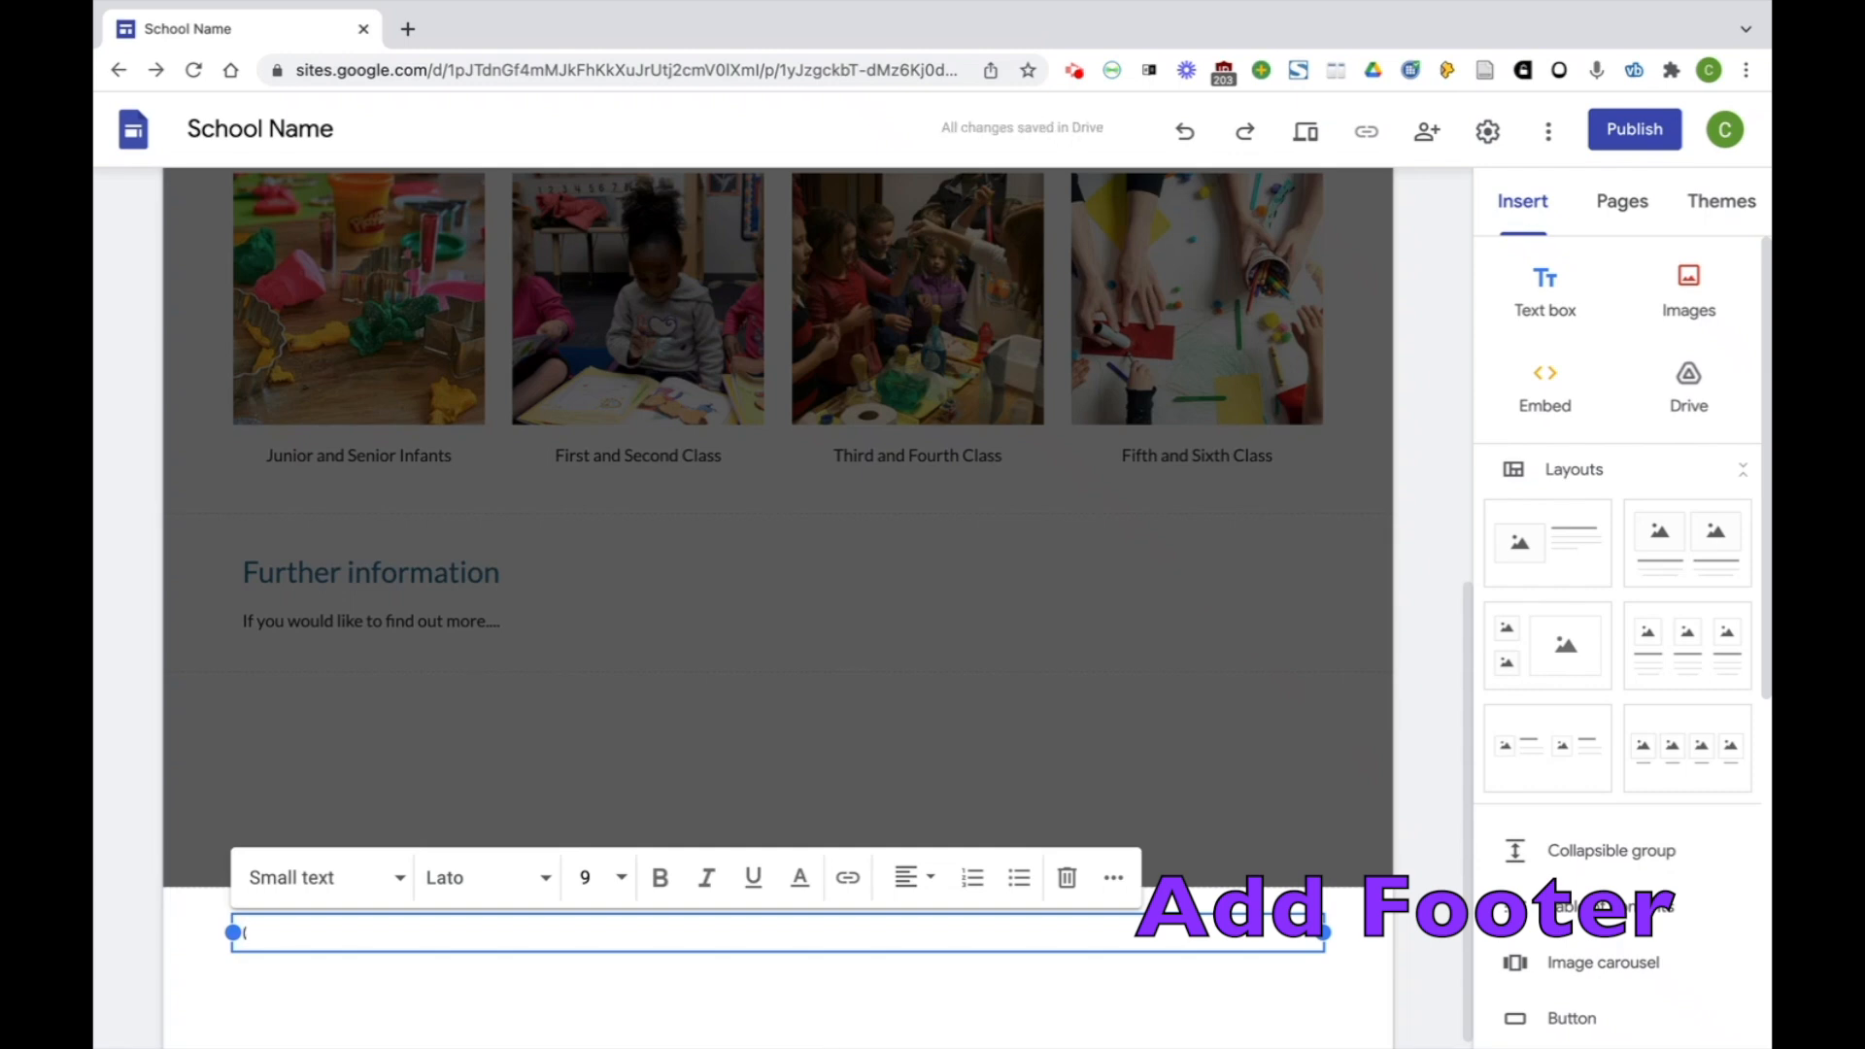
{"action": "type", "text": "c) Scoil A"}
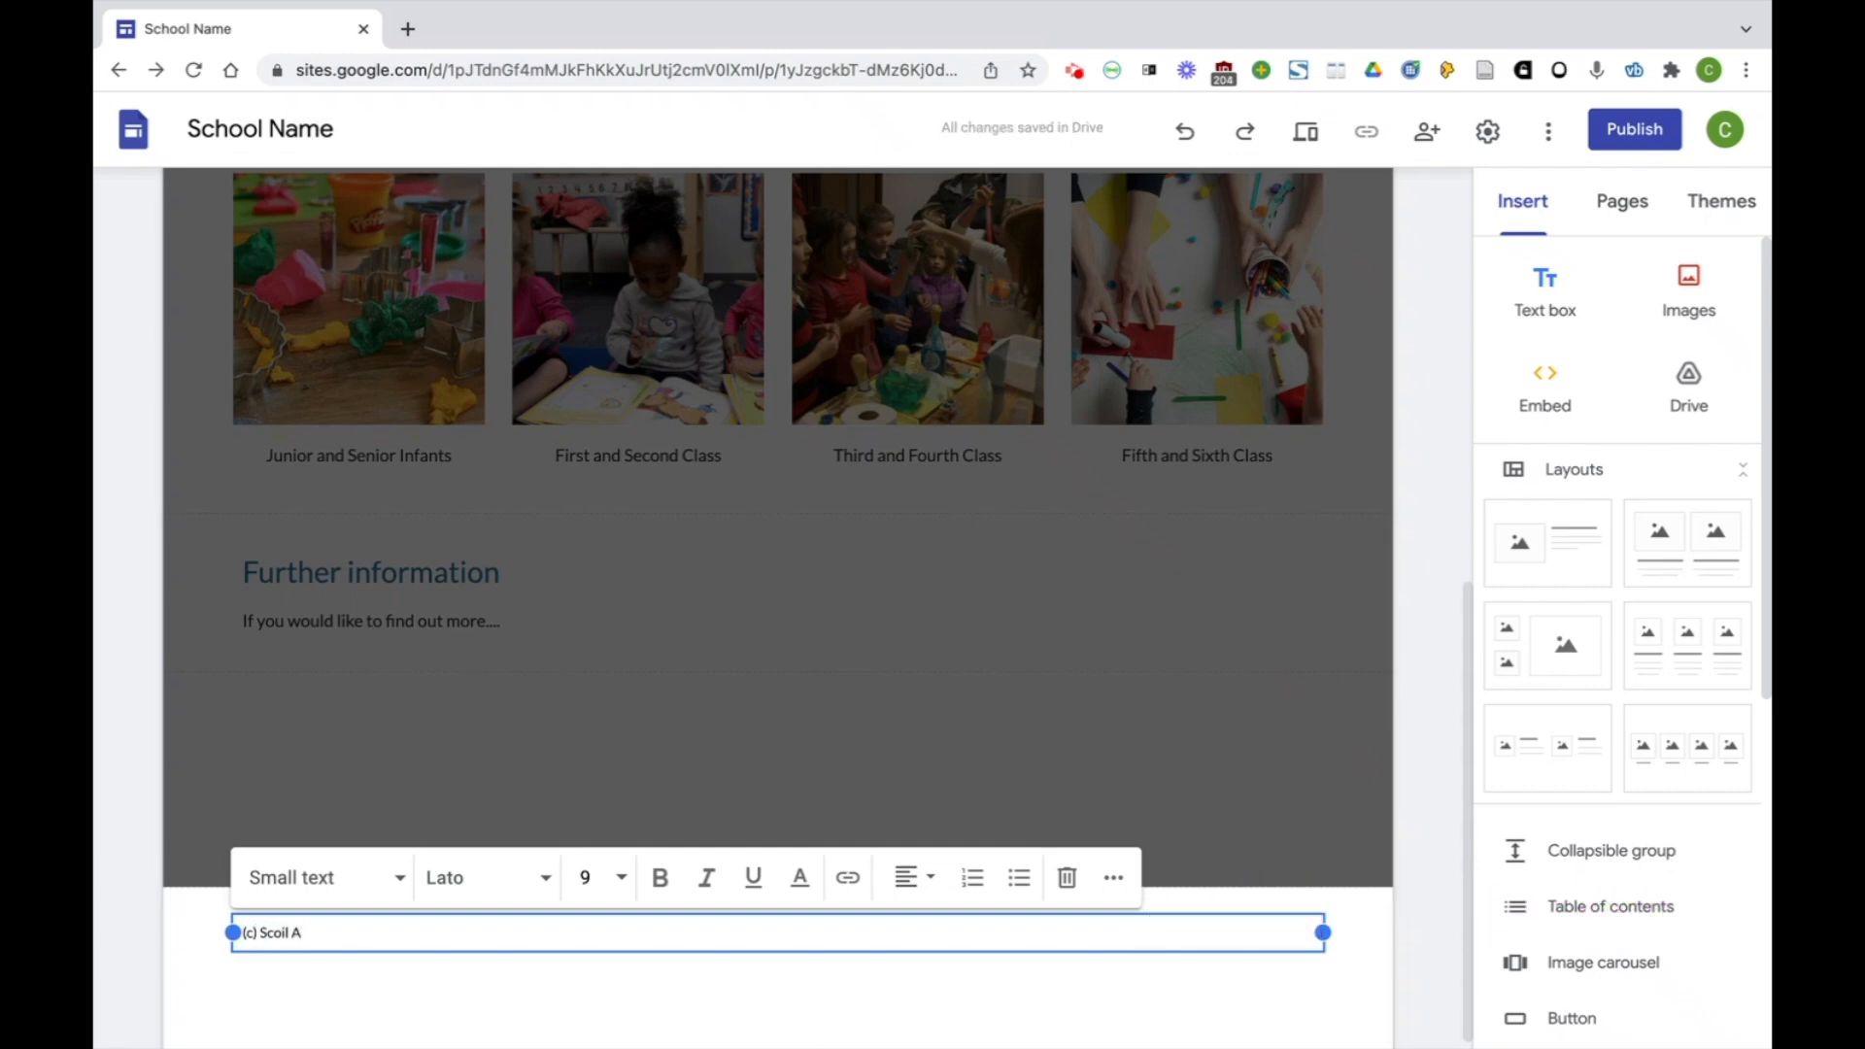
{"action": "type", "text": " 2022"}
{"action": "key", "text": "Return"}
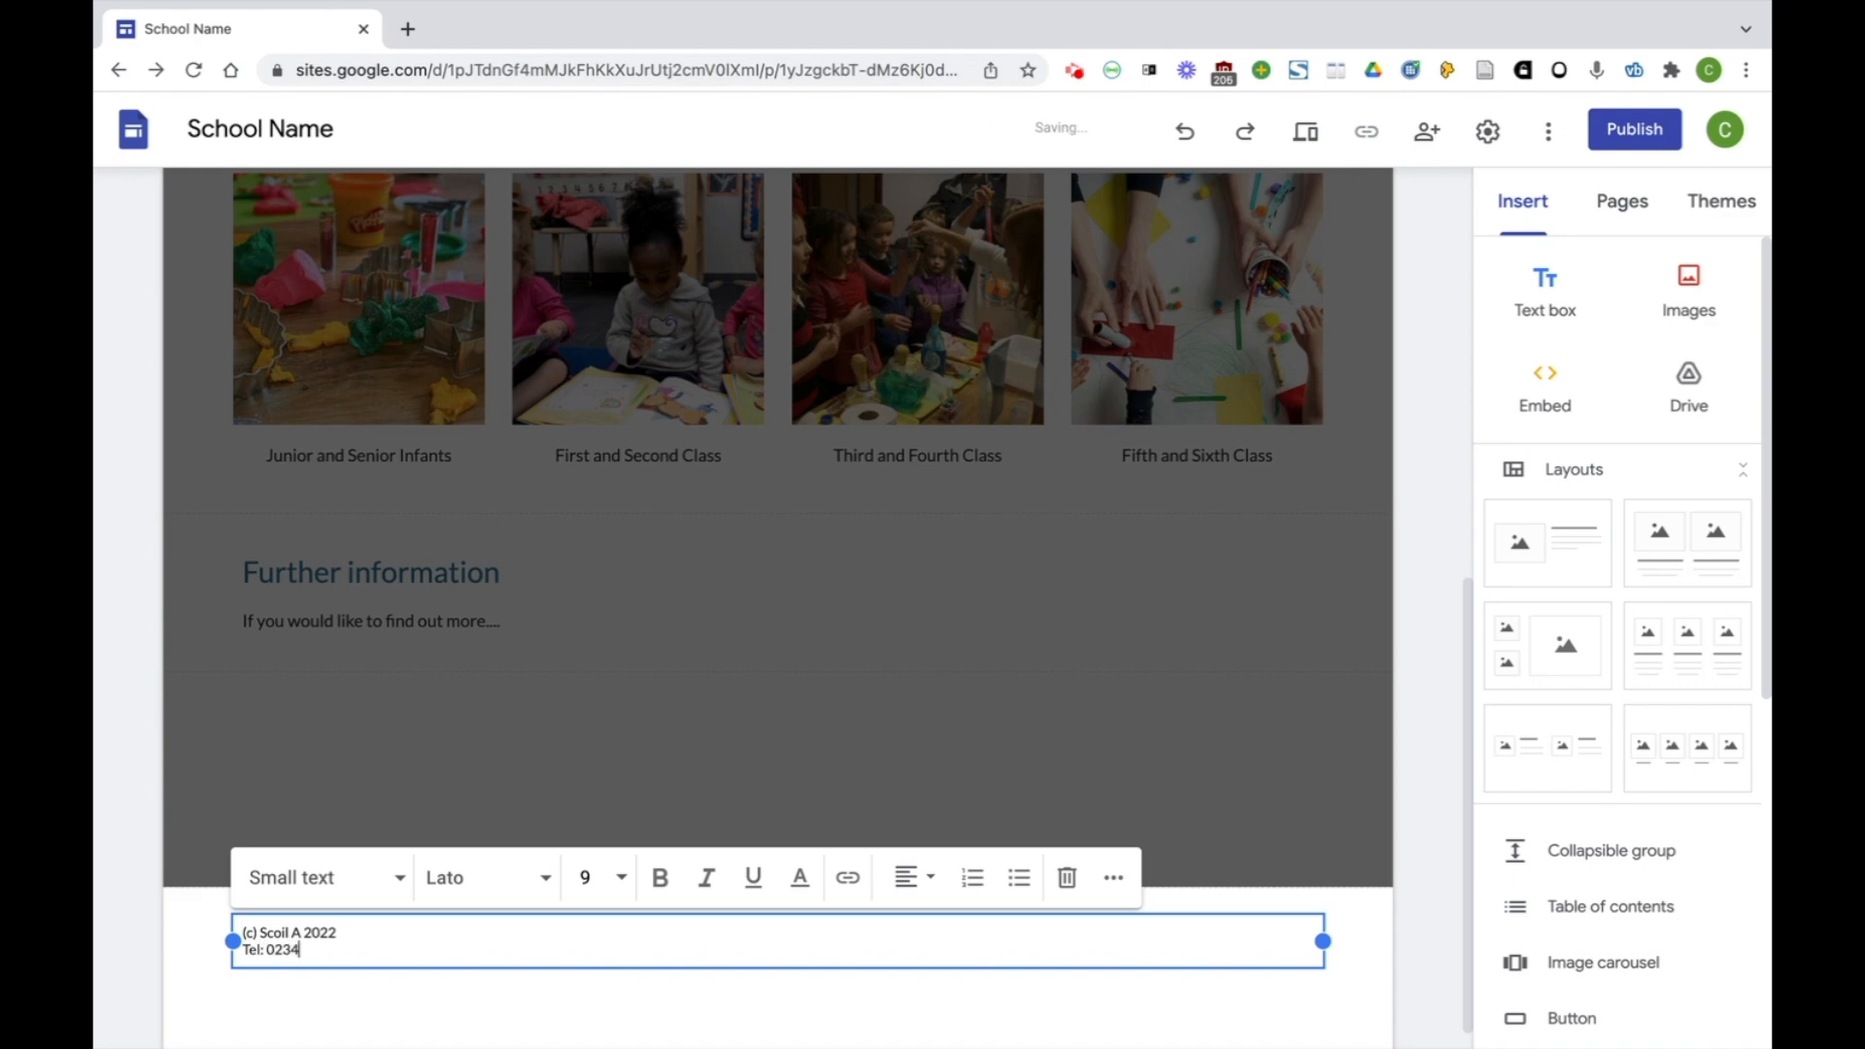
{"action": "key", "text": "Return"}
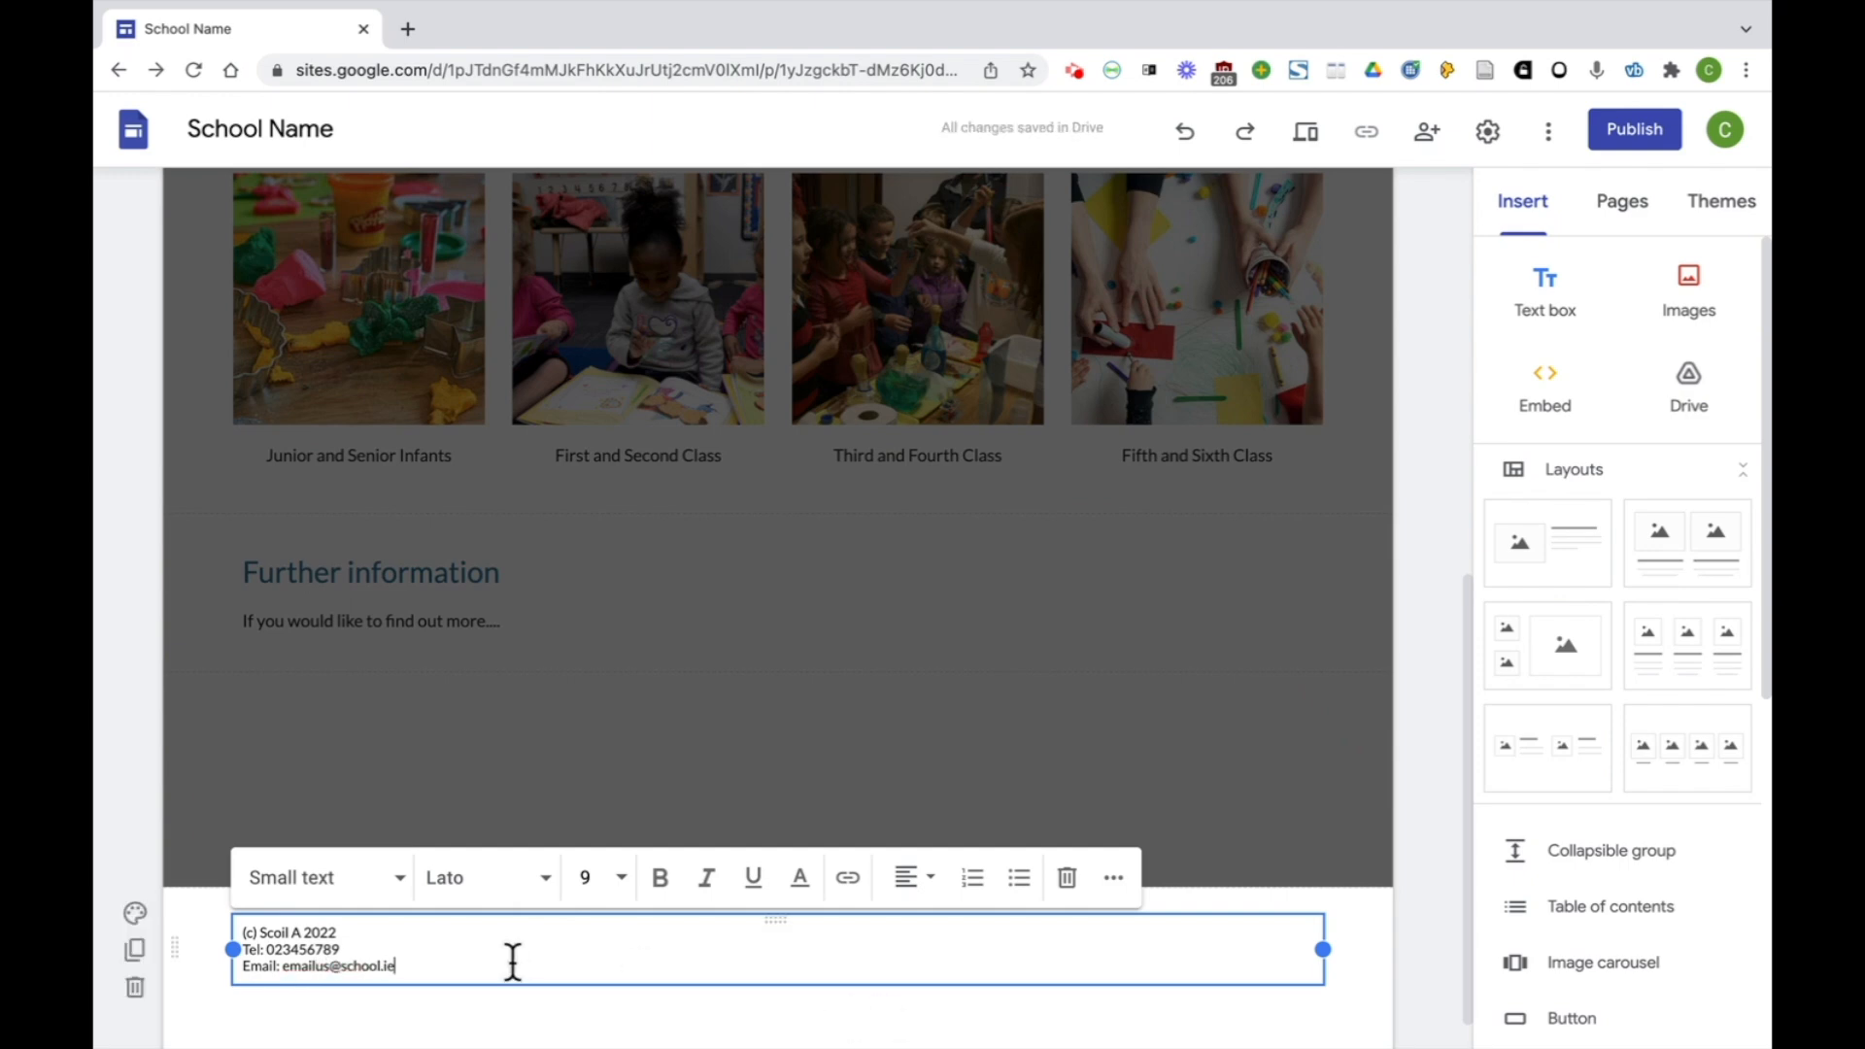
Centre-align all three lines of the footer text
{"action": "left_click_drag", "start_coordinate": [512, 961], "coordinate": [229, 924]}
{"action": "left_click", "coordinate": [923, 884]}
{"action": "left_click", "coordinate": [906, 946]}
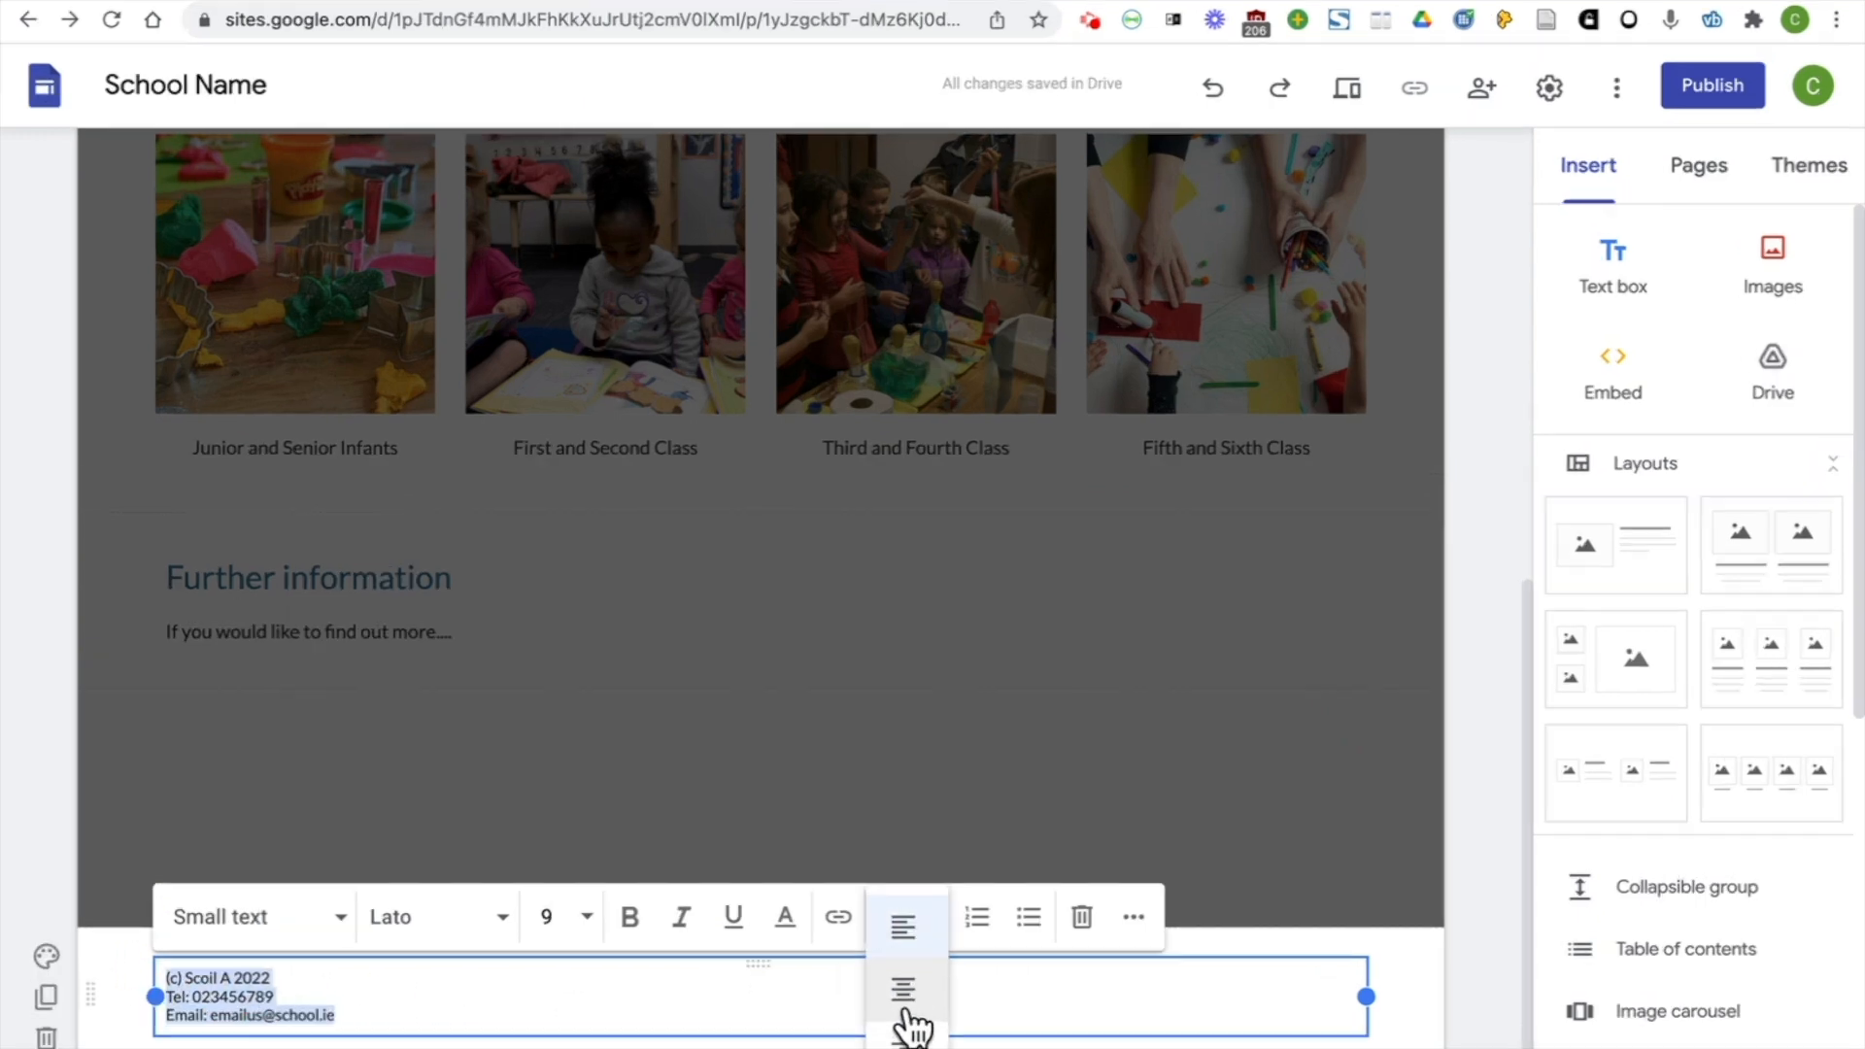
{"action": "left_click", "coordinate": [890, 989]}
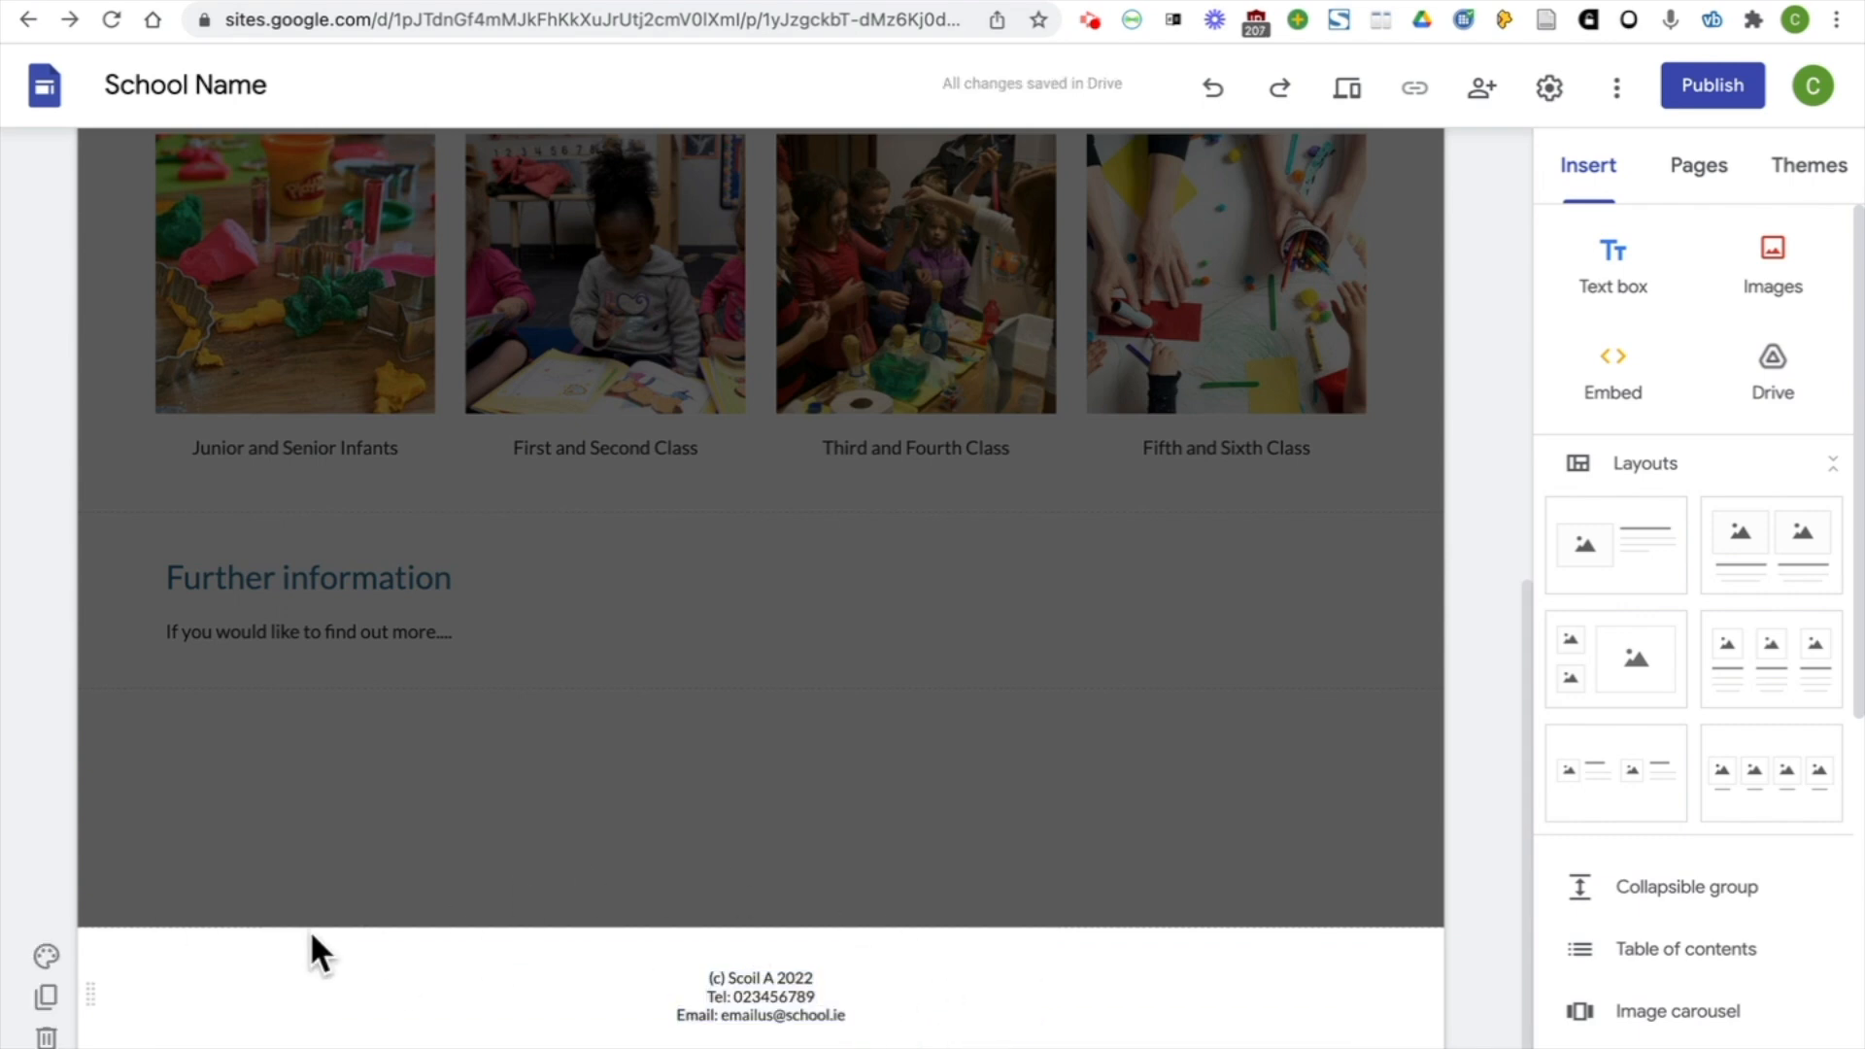
Set the footer's section colour to Style 3 and leave footer editing
{"action": "left_click", "coordinate": [46, 956]}
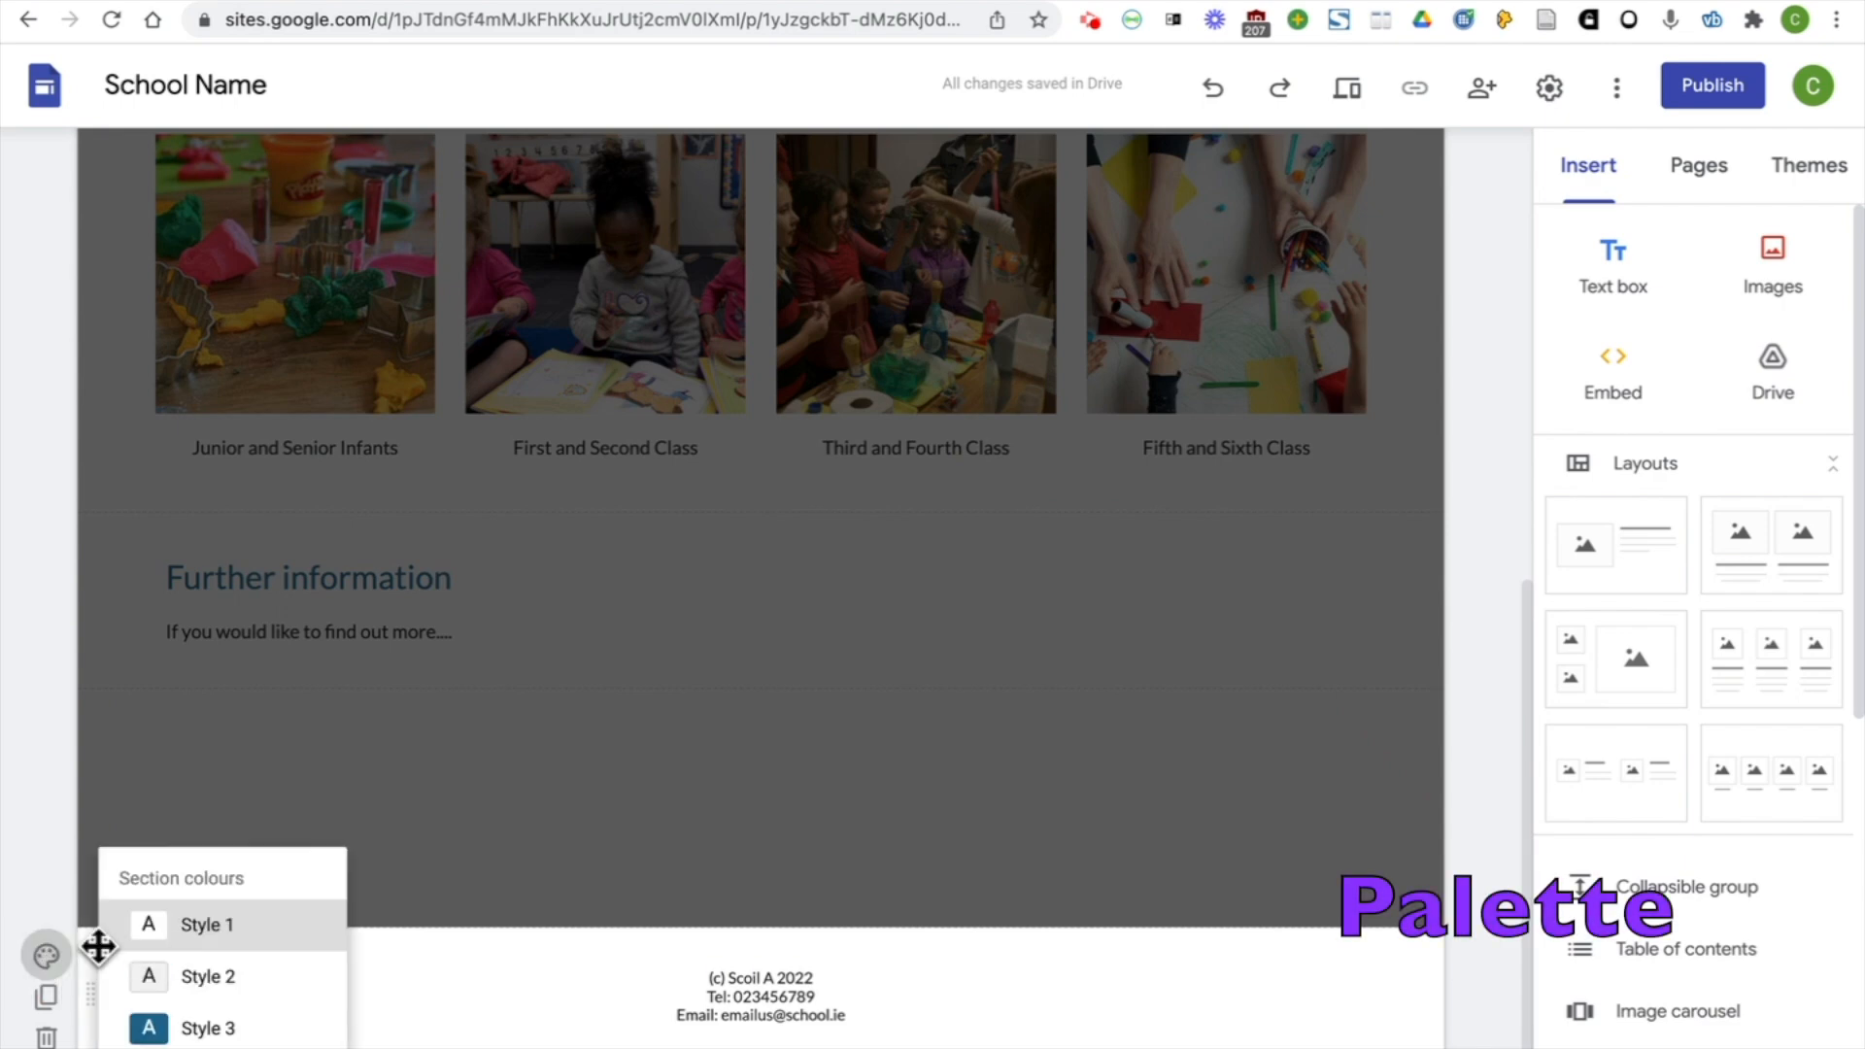
{"action": "left_click", "coordinate": [231, 1026]}
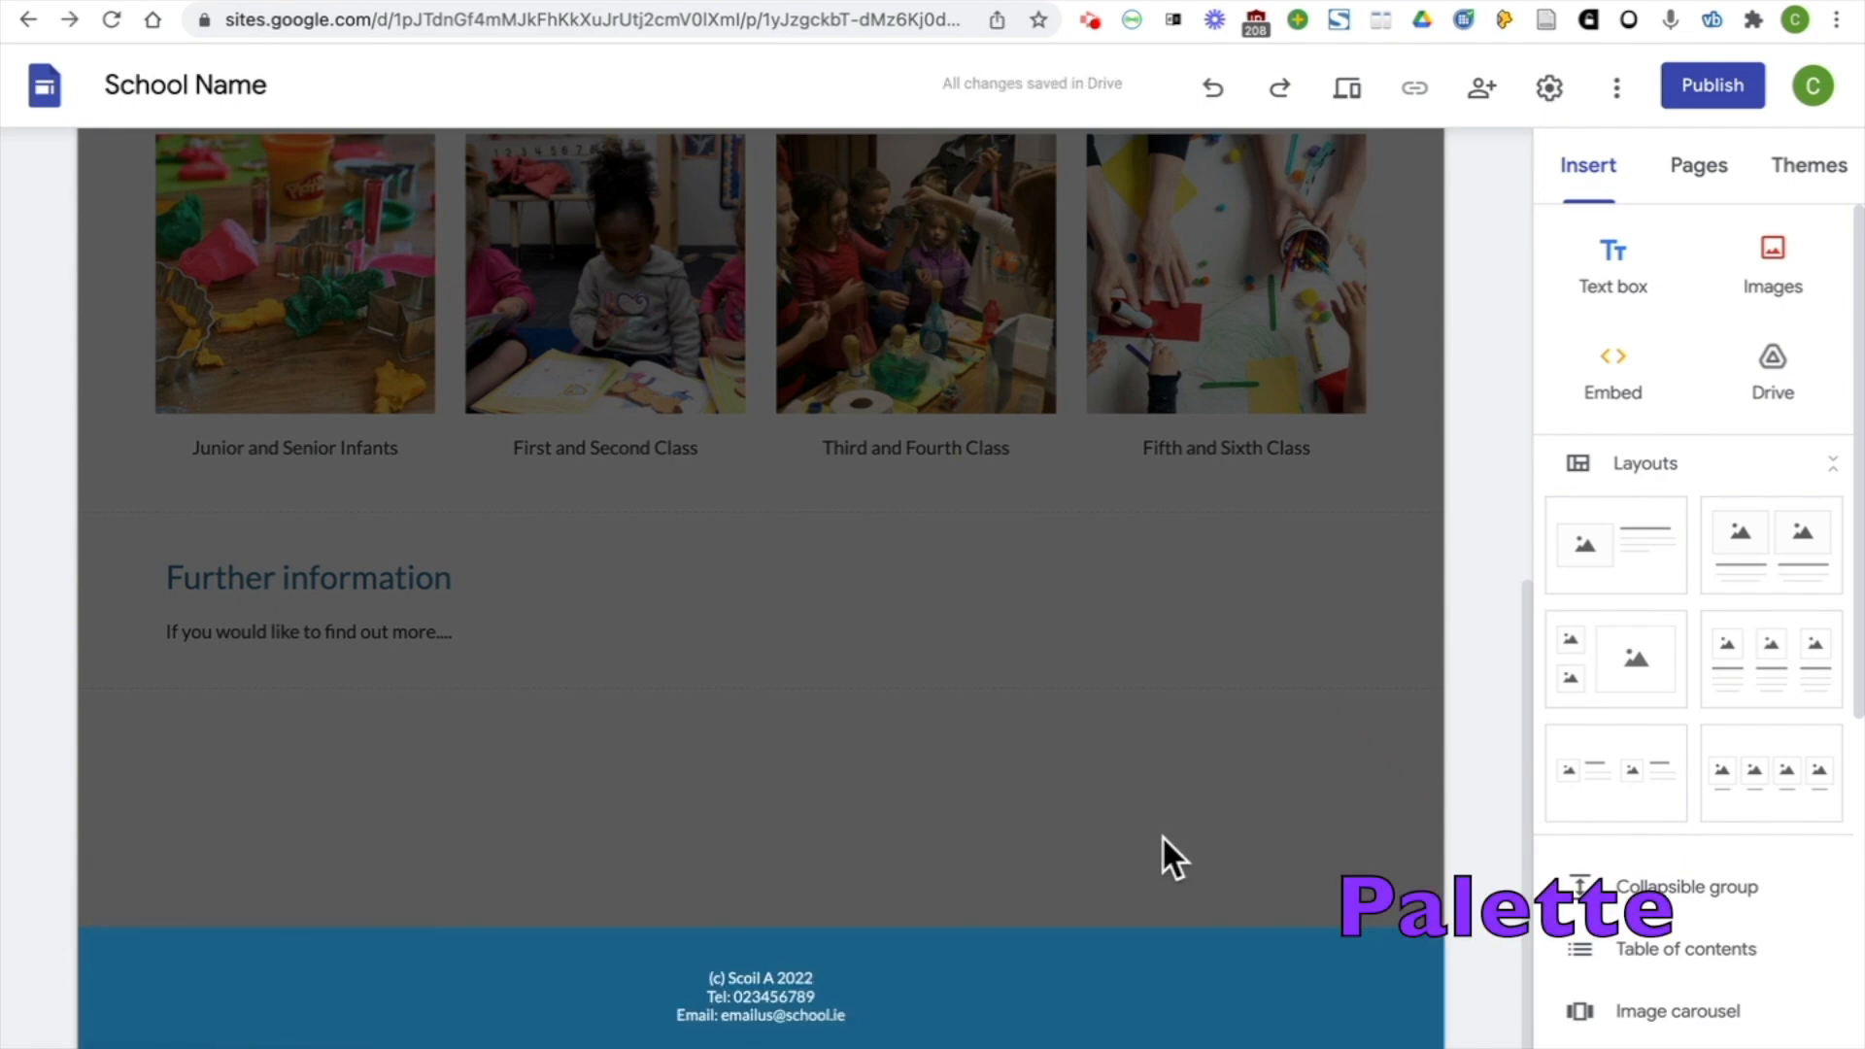
{"action": "left_click", "coordinate": [1438, 818]}
Apply section colour Style 3 to the section with the four class pictures and review the page
{"action": "scroll", "coordinate": [1352, 841], "scroll_direction": "up", "scroll_amount": 3}
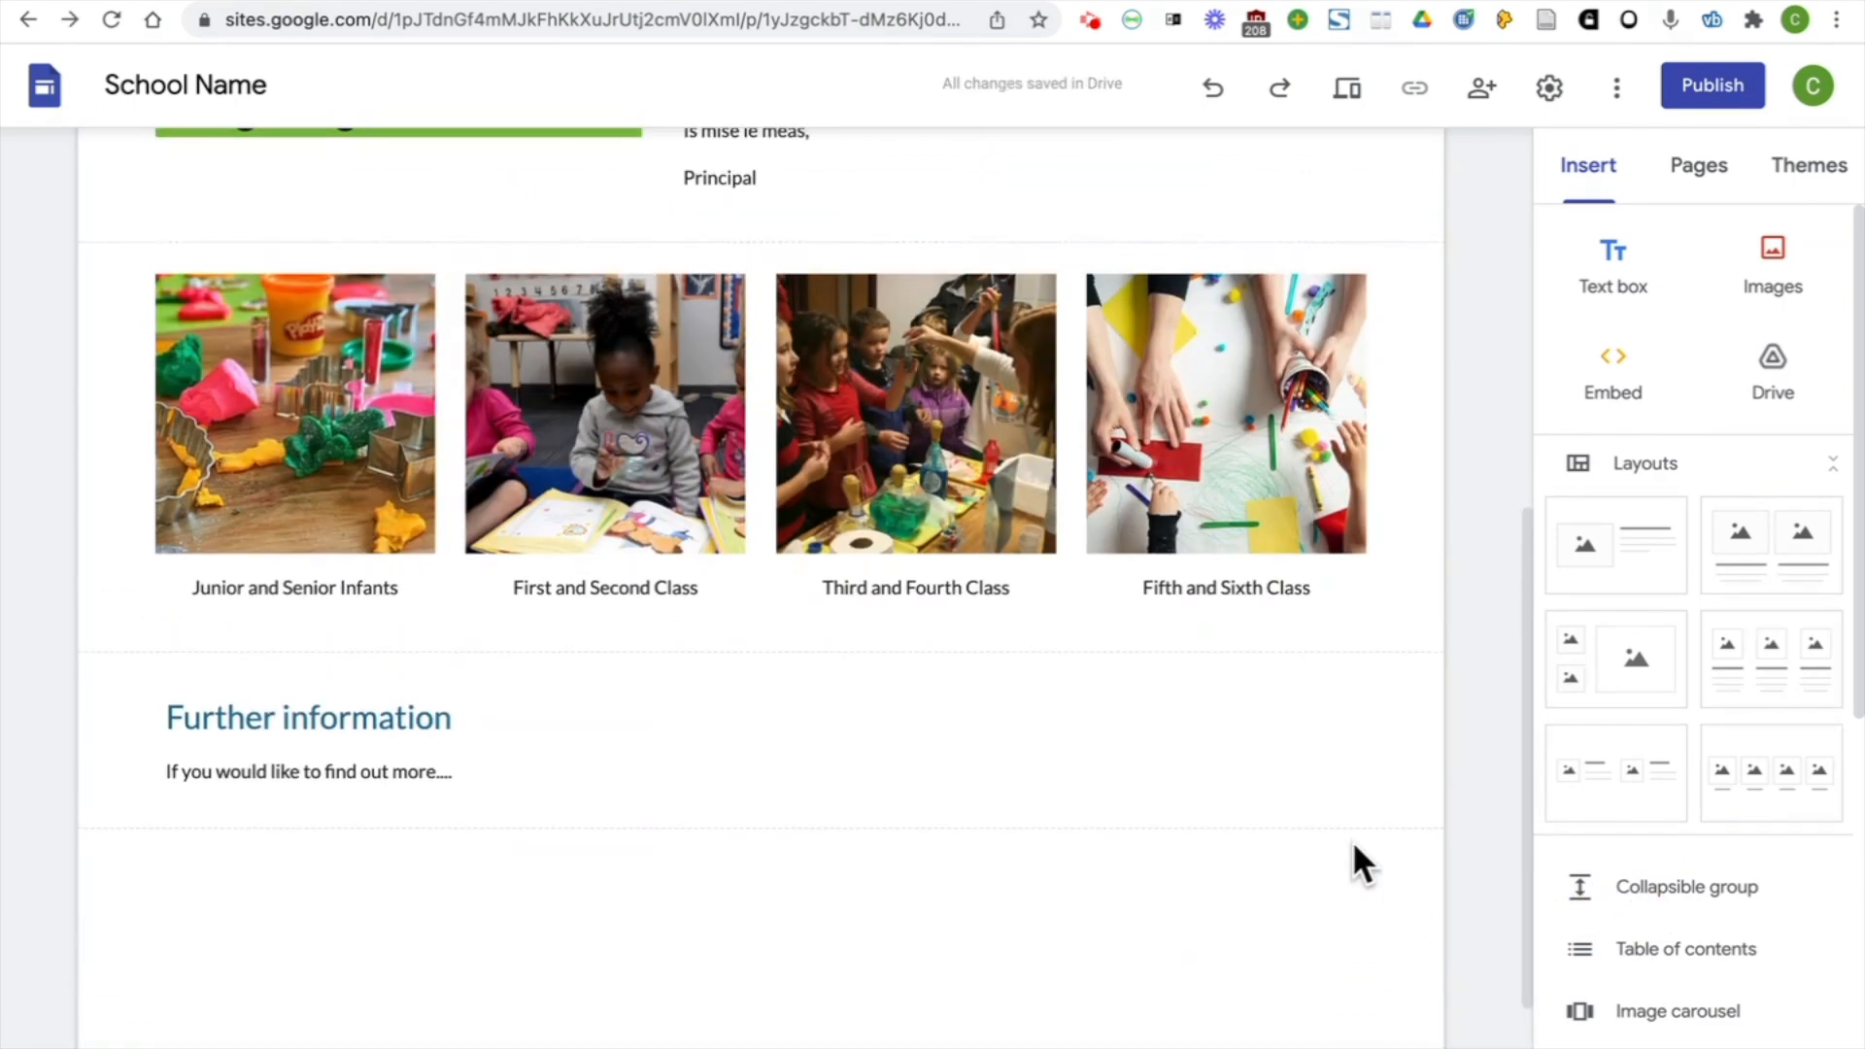
{"action": "scroll", "coordinate": [1427, 612], "scroll_direction": "up", "scroll_amount": 4}
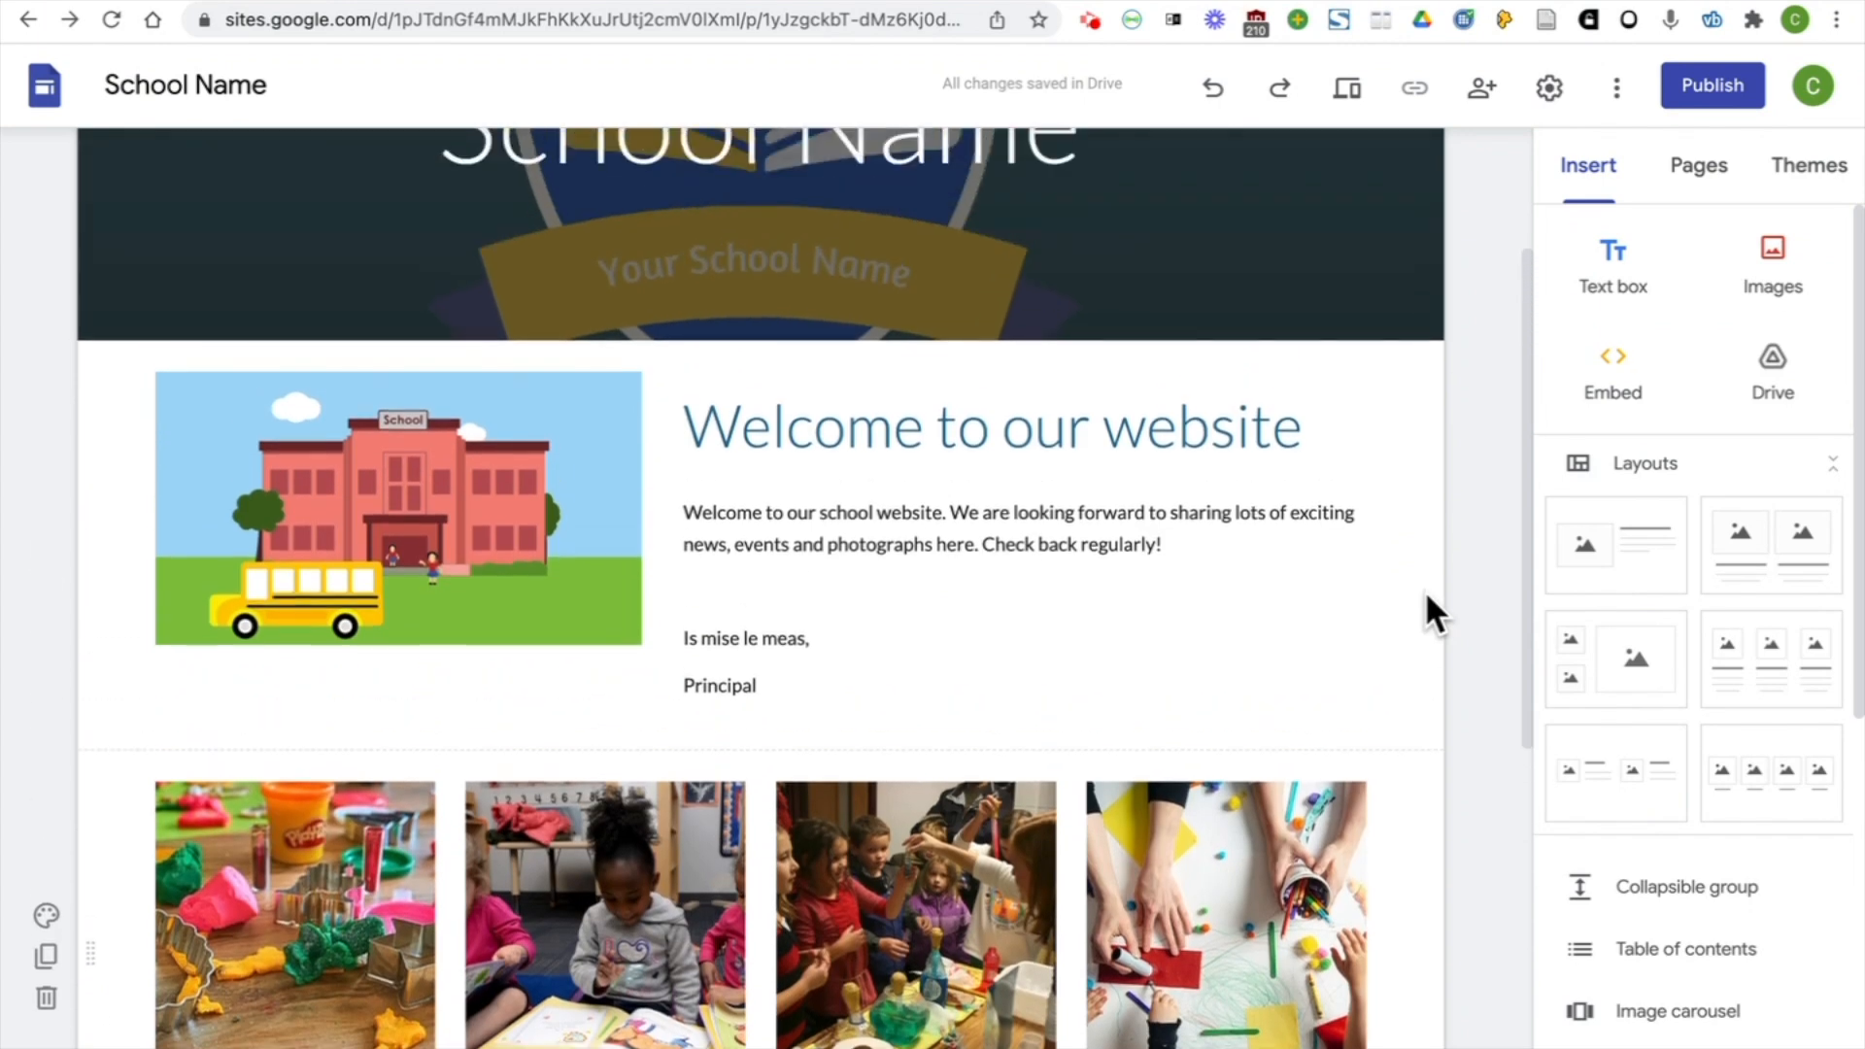
{"action": "scroll", "coordinate": [1425, 590], "scroll_direction": "down", "scroll_amount": 2}
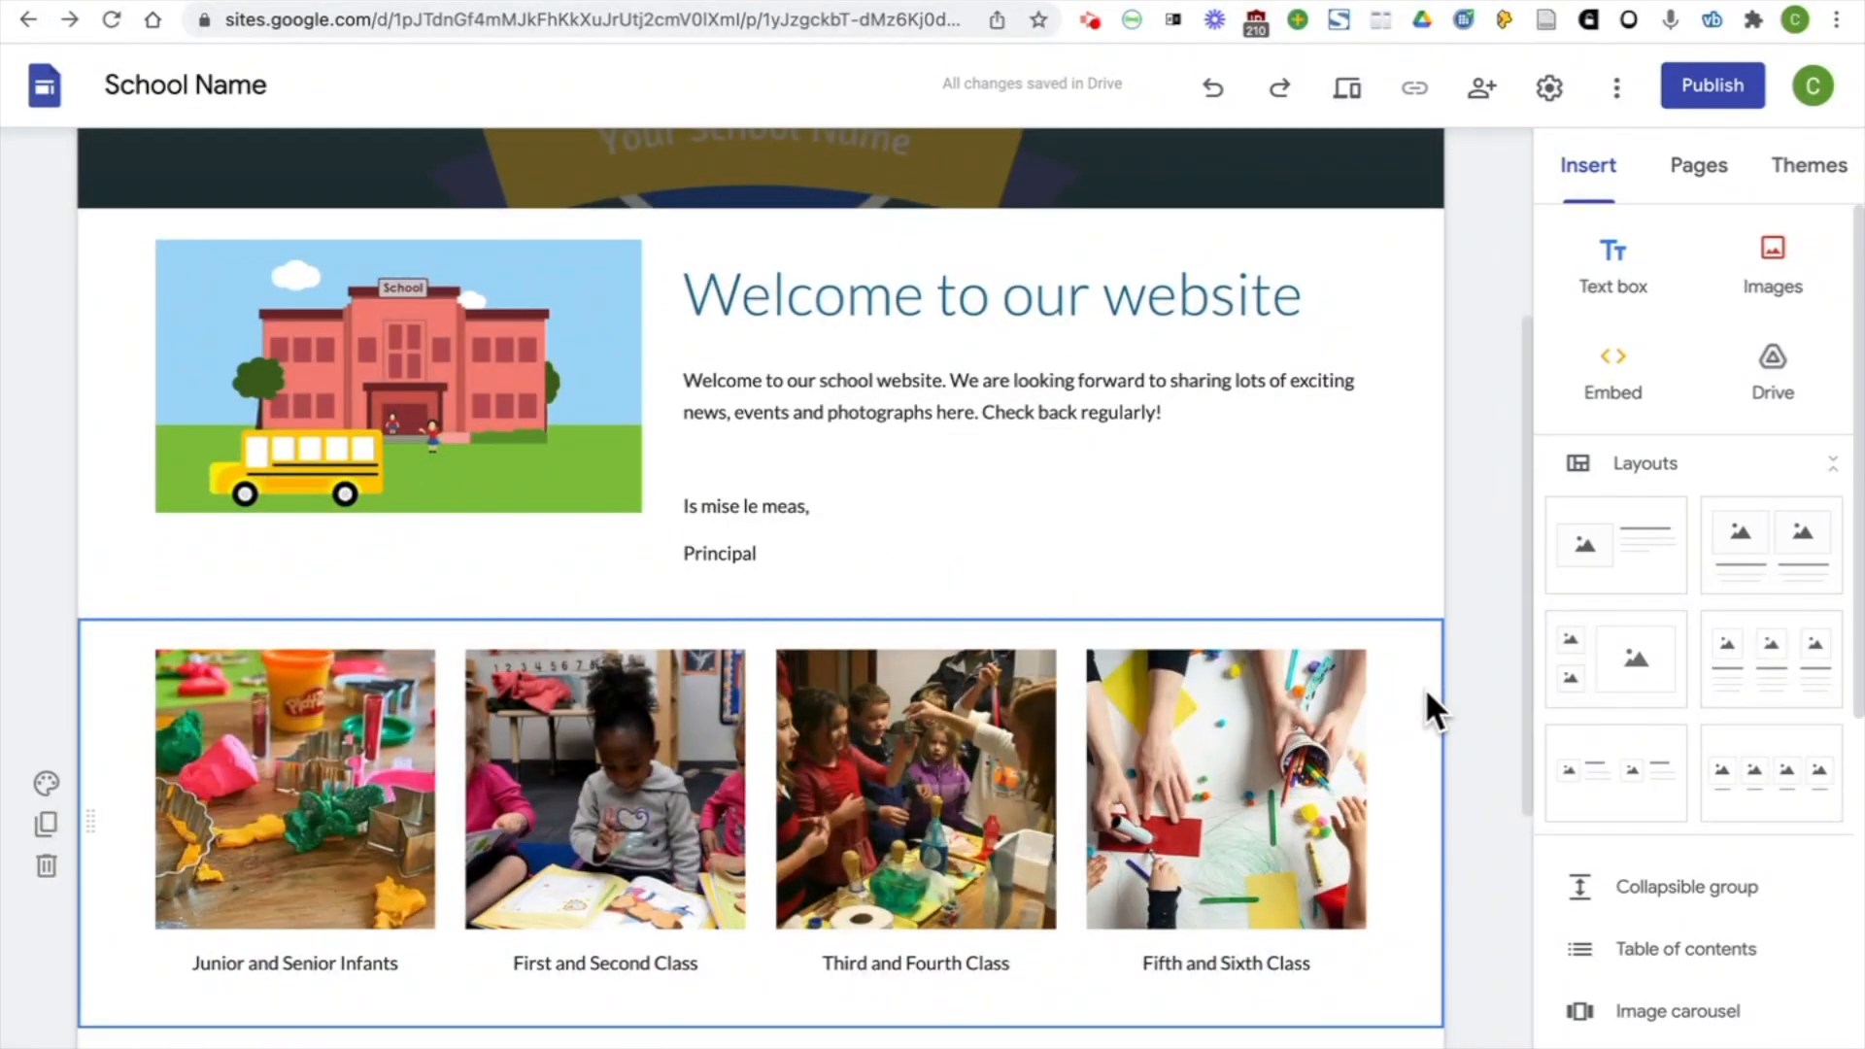
{"action": "left_click", "coordinate": [44, 782]}
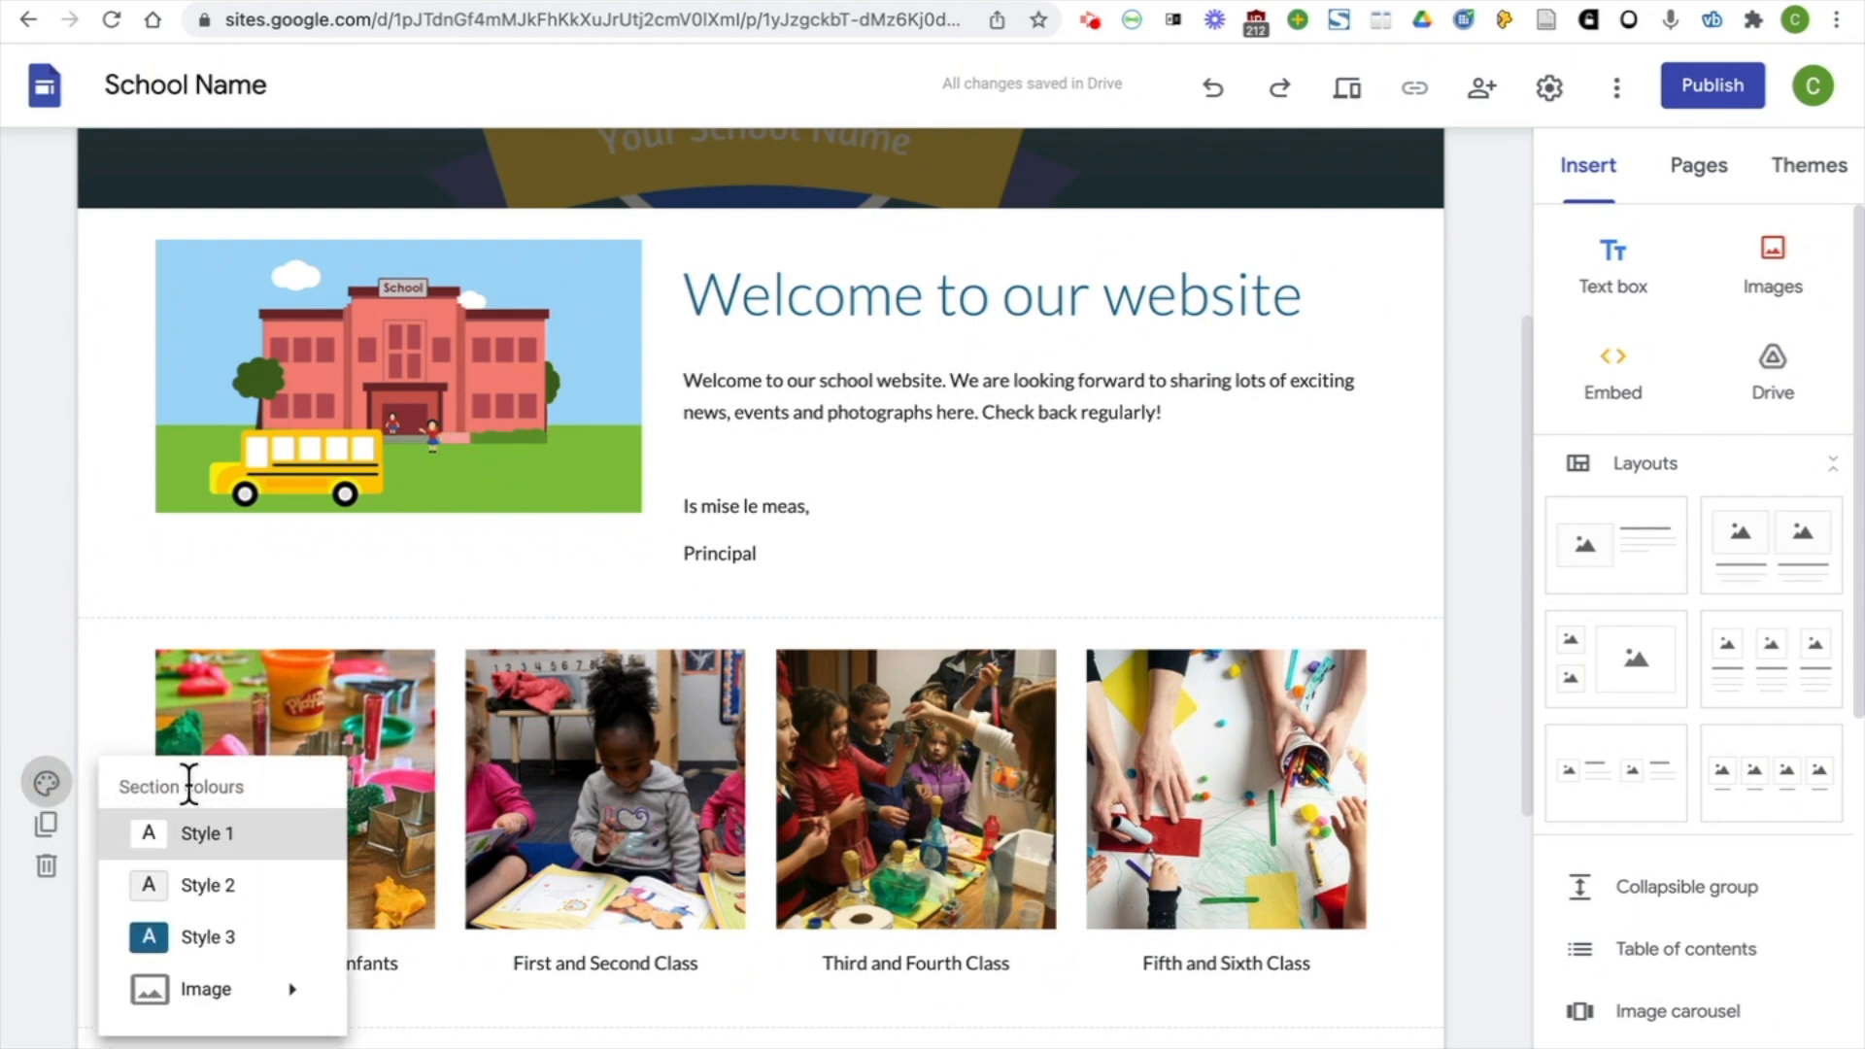
{"action": "left_click", "coordinate": [260, 936]}
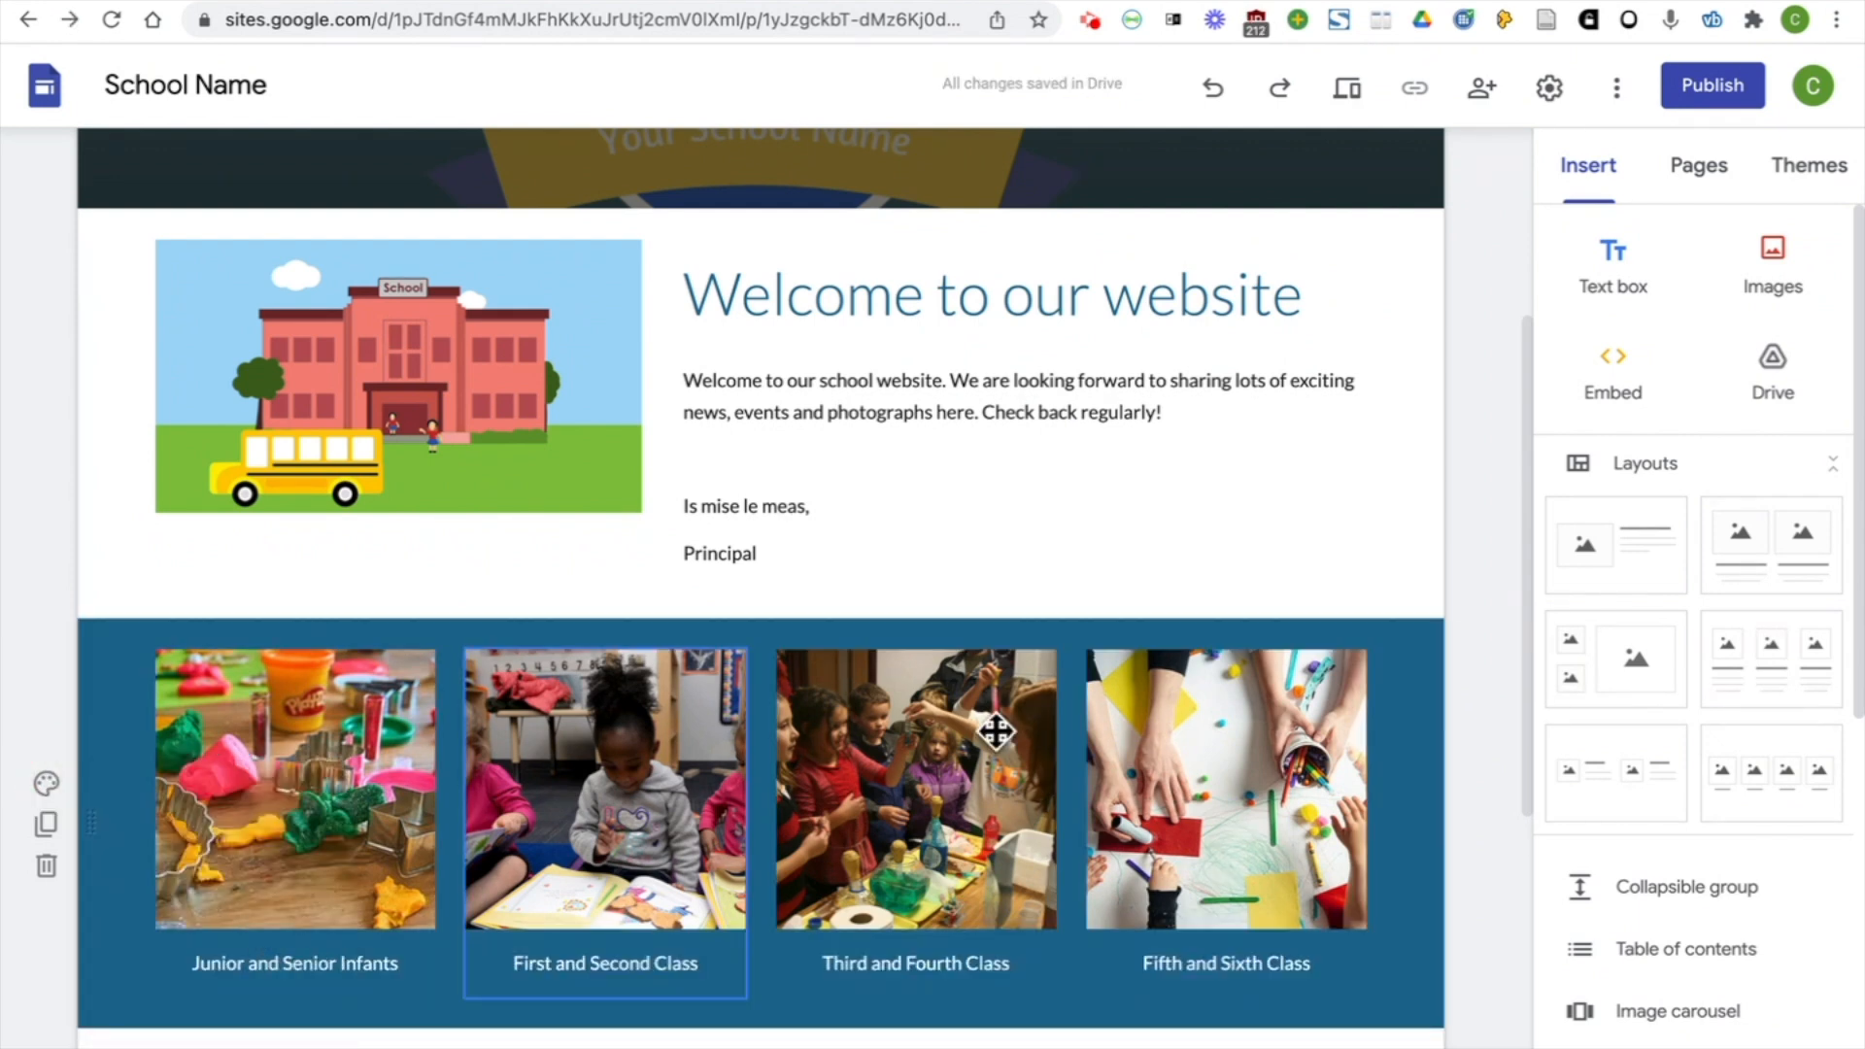
{"action": "scroll", "coordinate": [1483, 722], "scroll_direction": "down", "scroll_amount": 5}
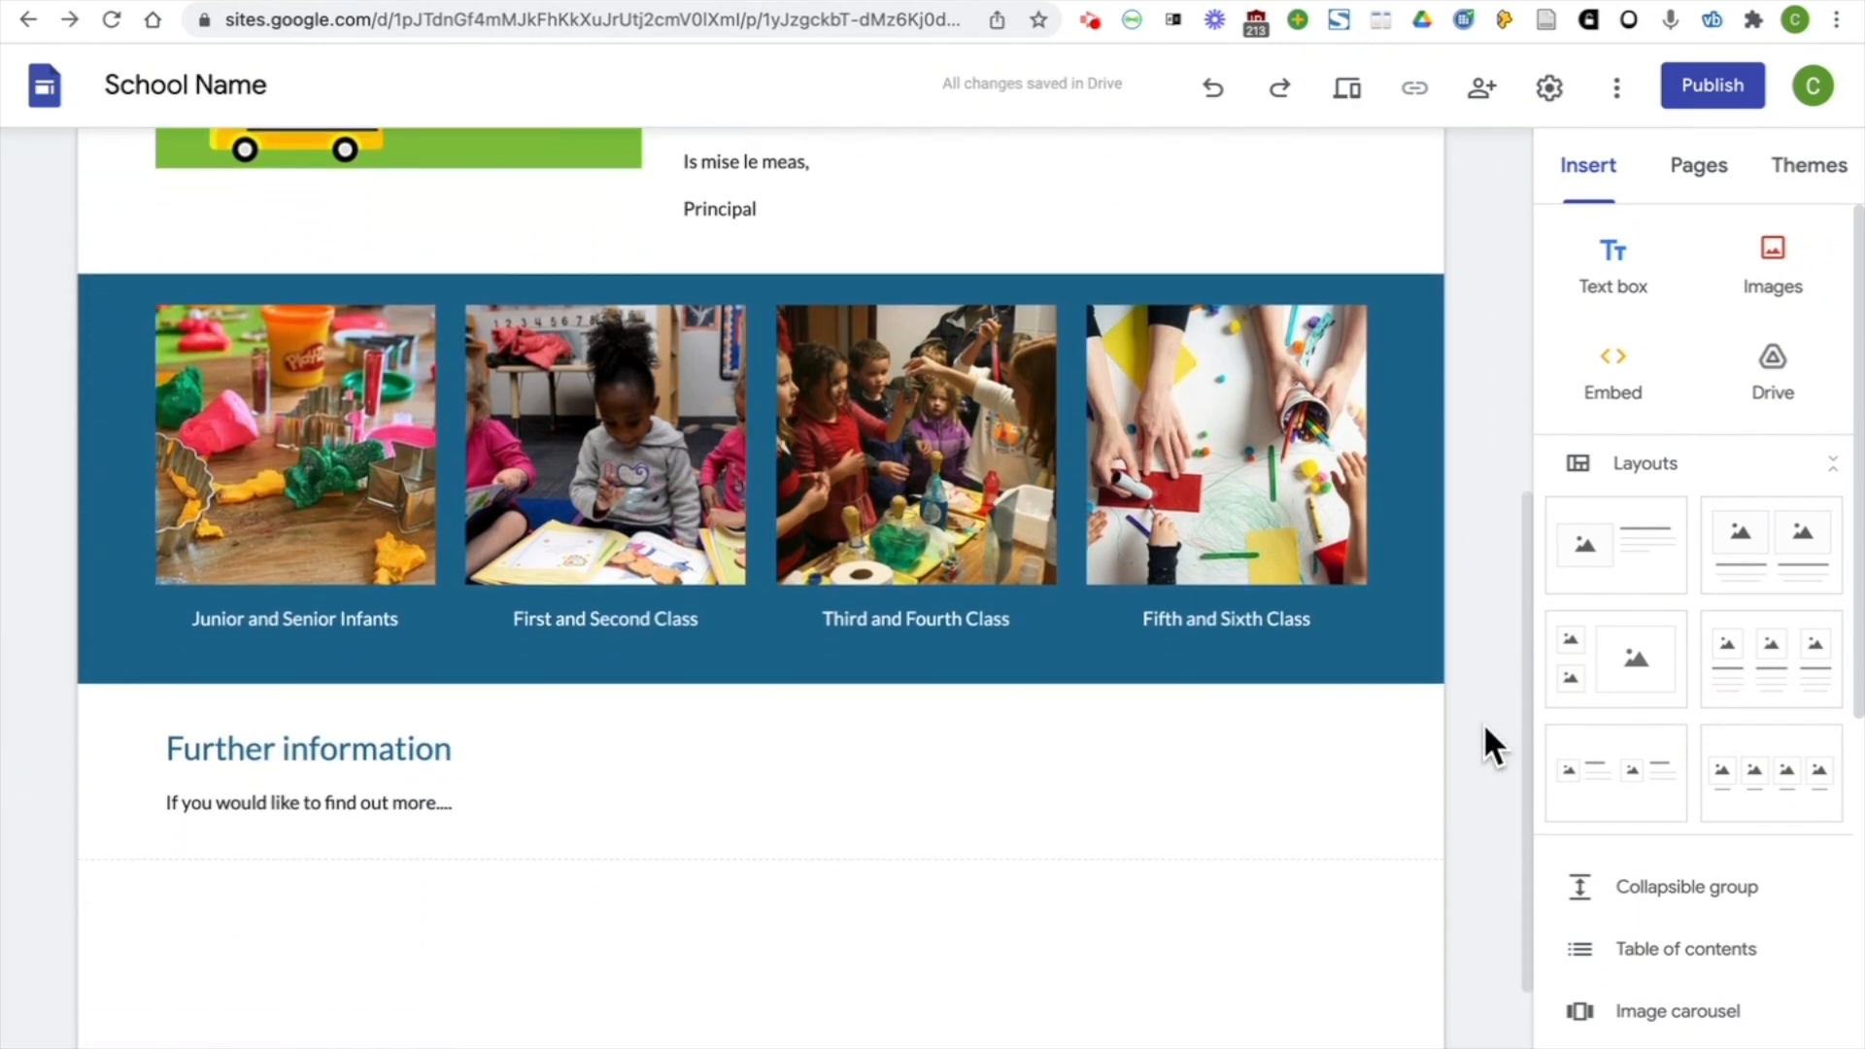
{"action": "scroll", "coordinate": [1483, 724], "scroll_direction": "up", "scroll_amount": 2}
{"action": "scroll", "coordinate": [1483, 724], "scroll_direction": "up", "scroll_amount": 6}
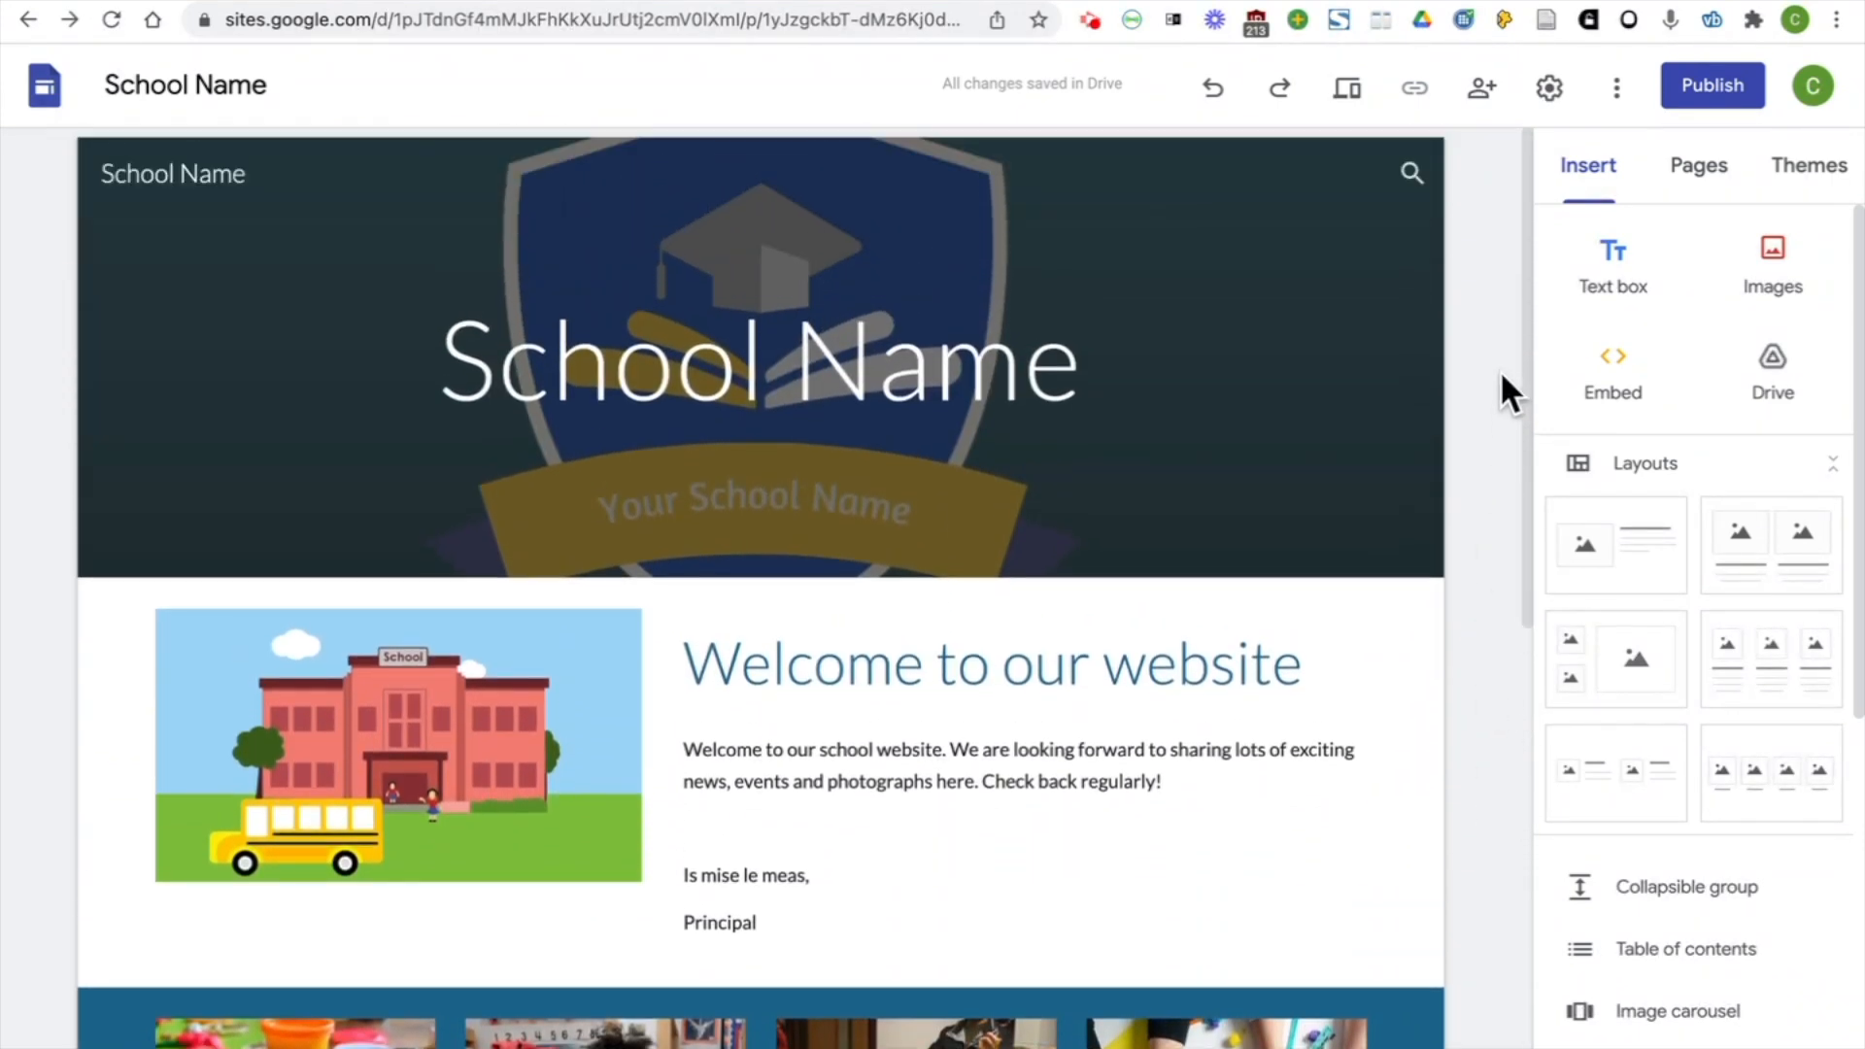
Add two new pages to the site named "About Us" and "Infants"
{"action": "left_click", "coordinate": [1698, 170]}
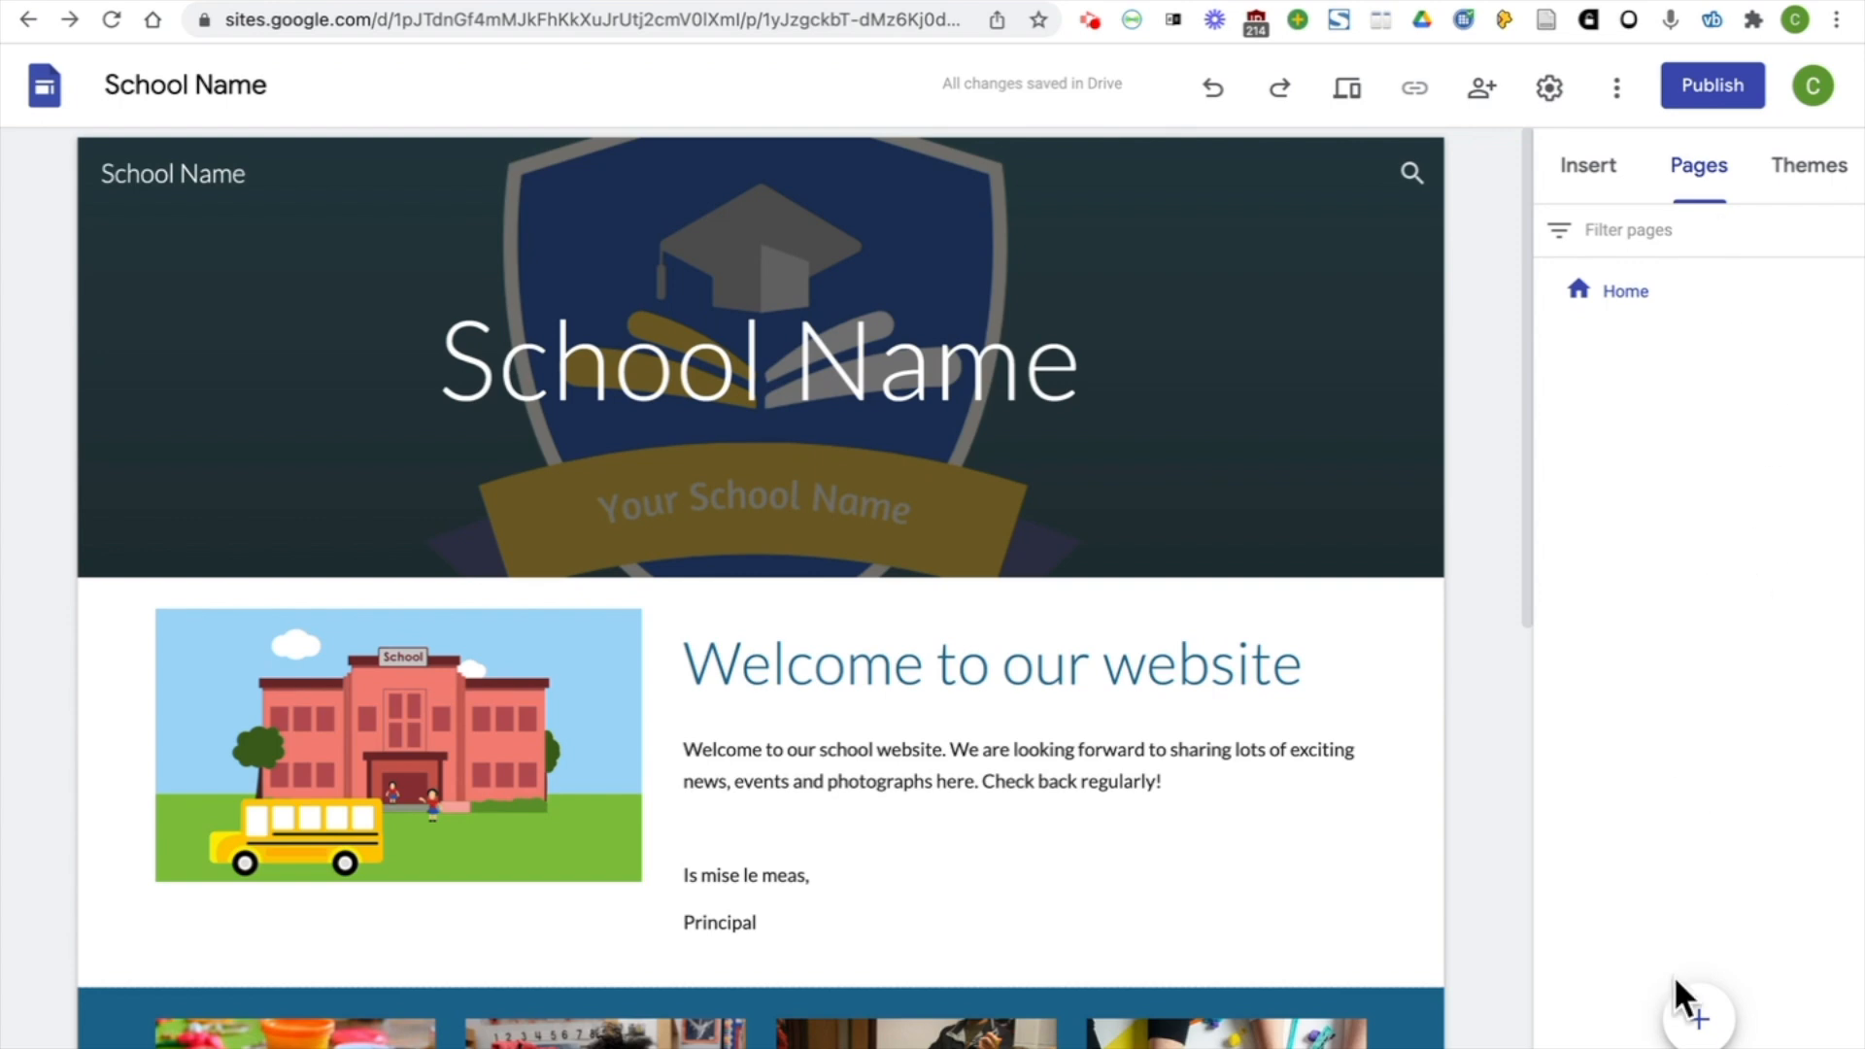
{"action": "left_click", "coordinate": [1700, 1021]}
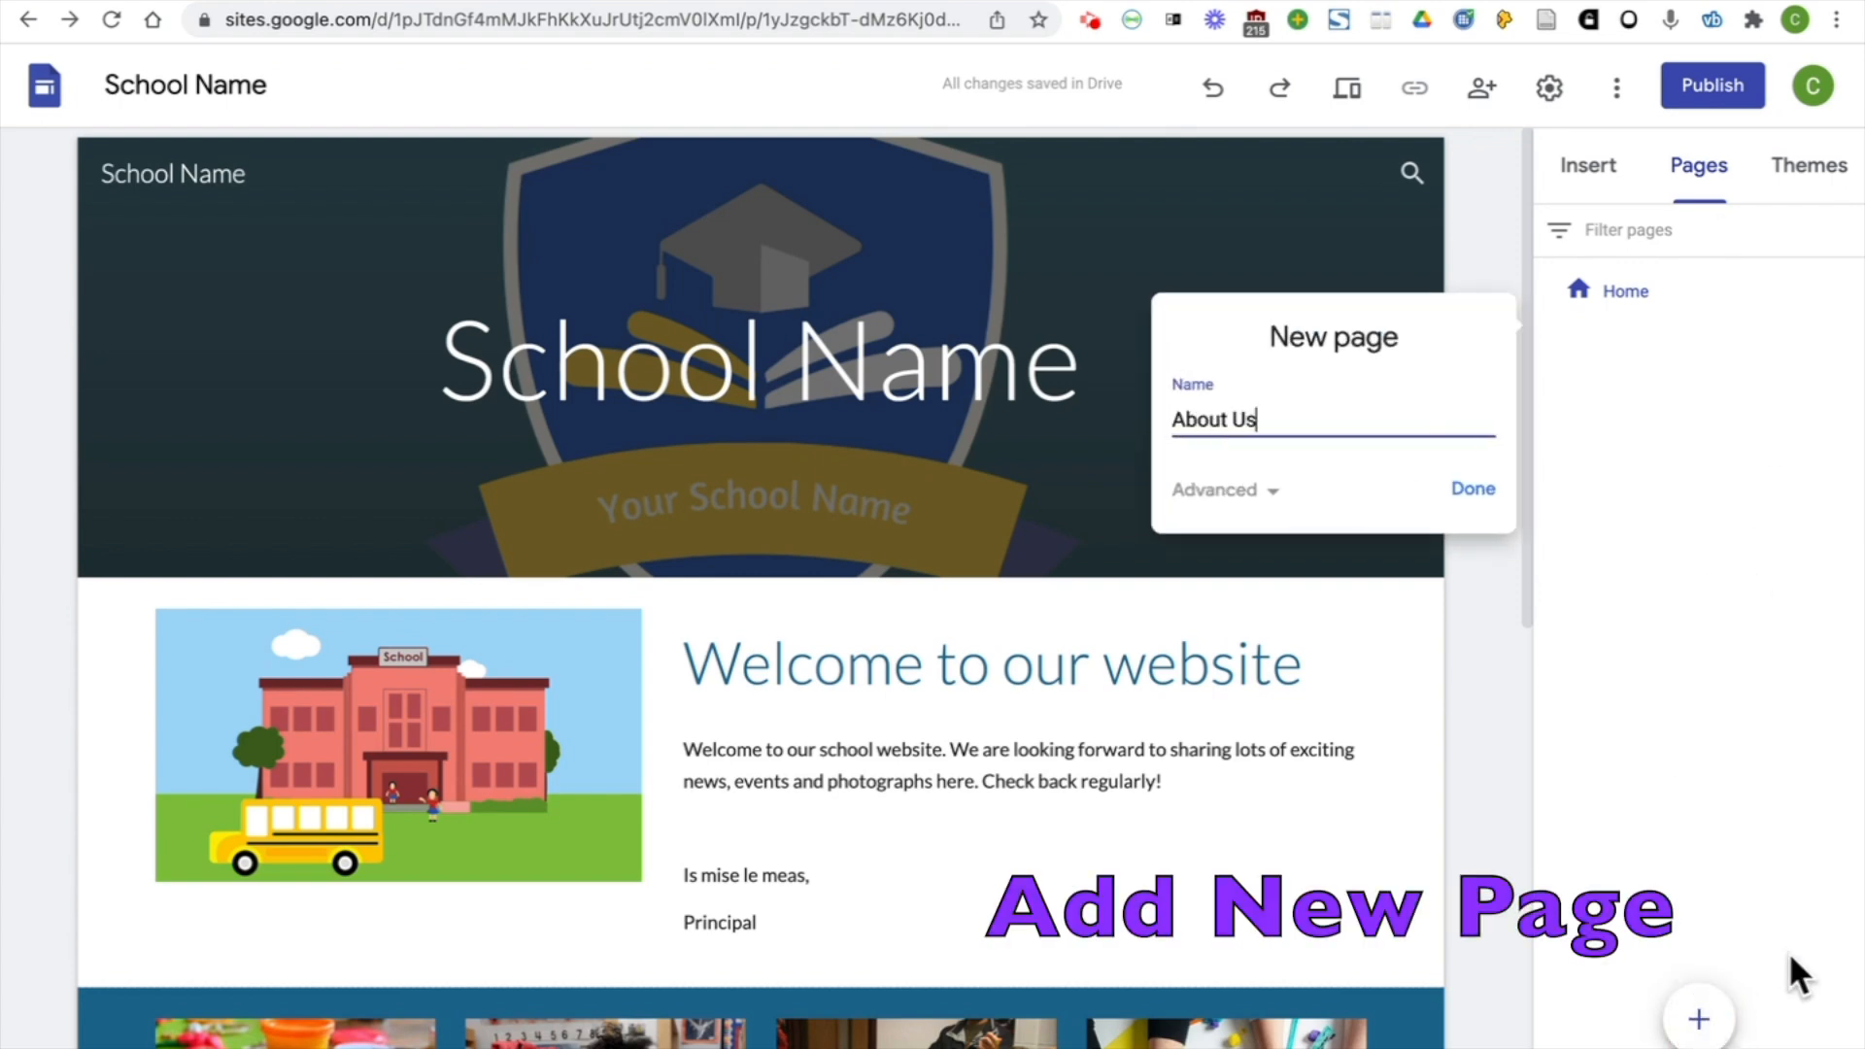
{"action": "left_click", "coordinate": [1454, 488]}
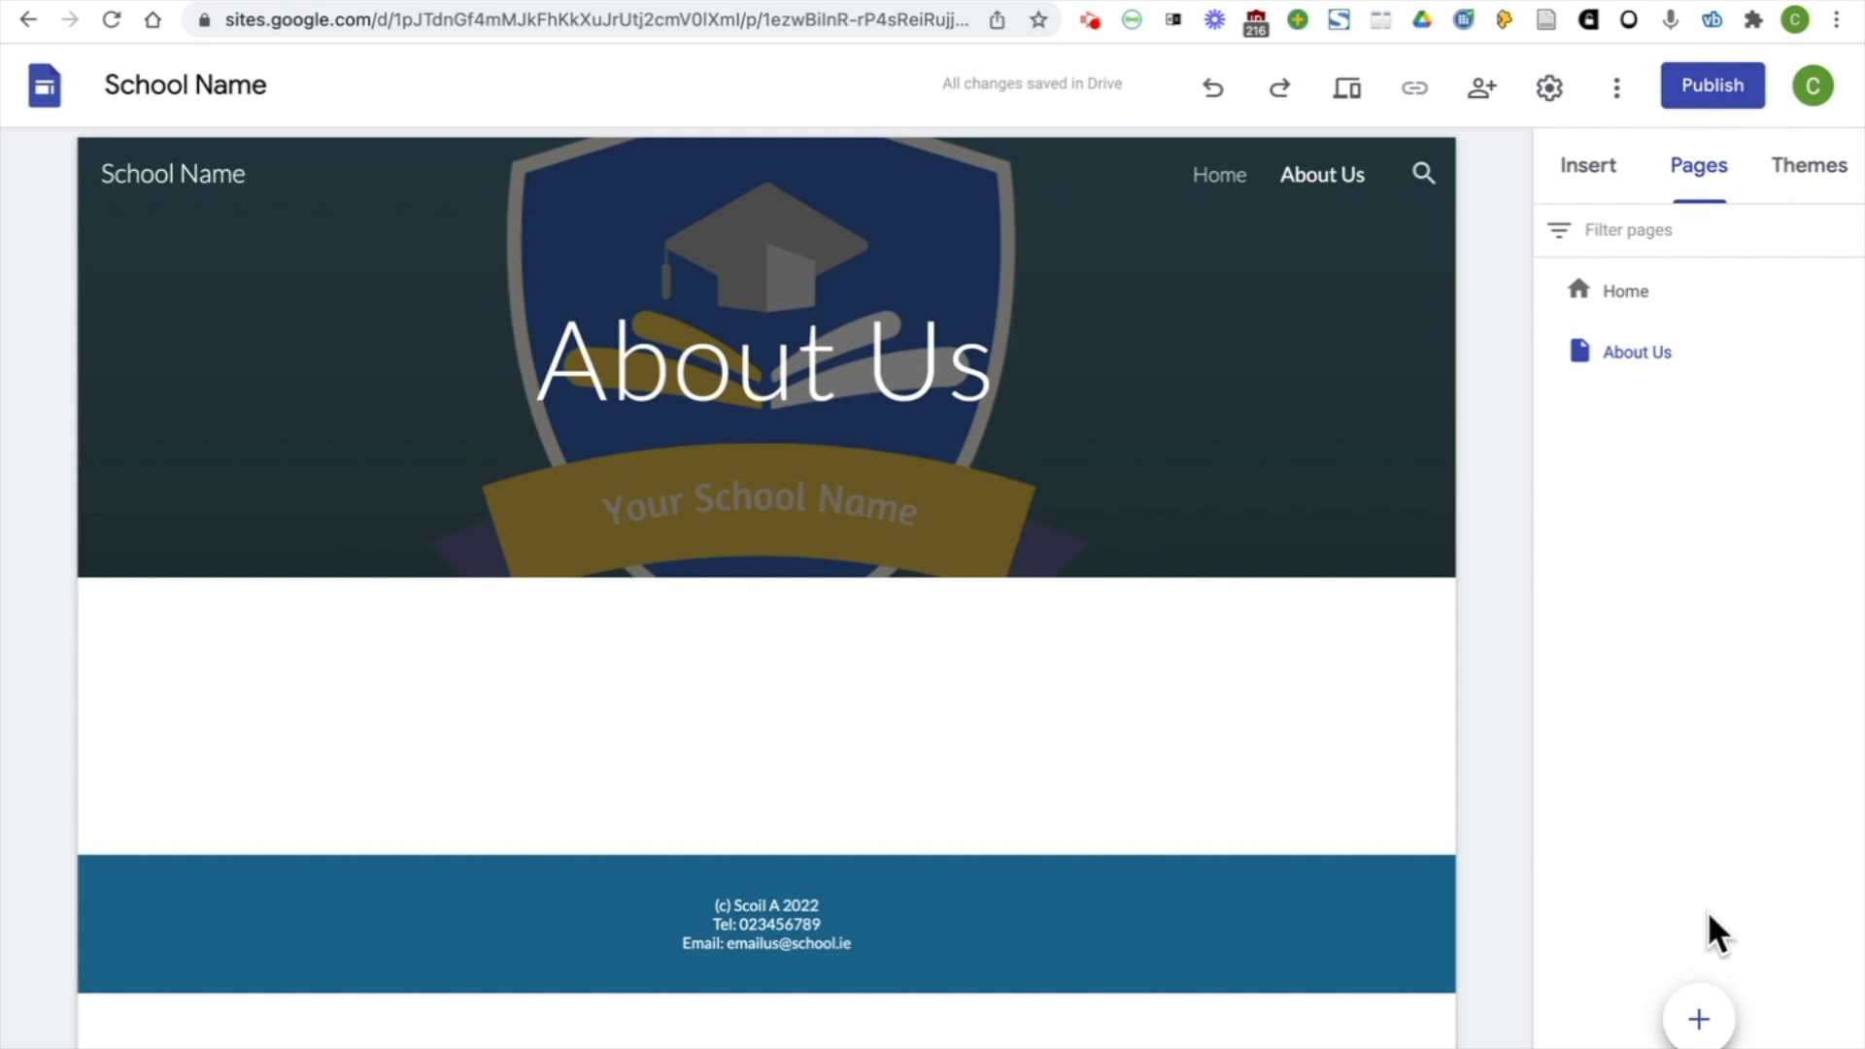
{"action": "left_click", "coordinate": [1699, 1019]}
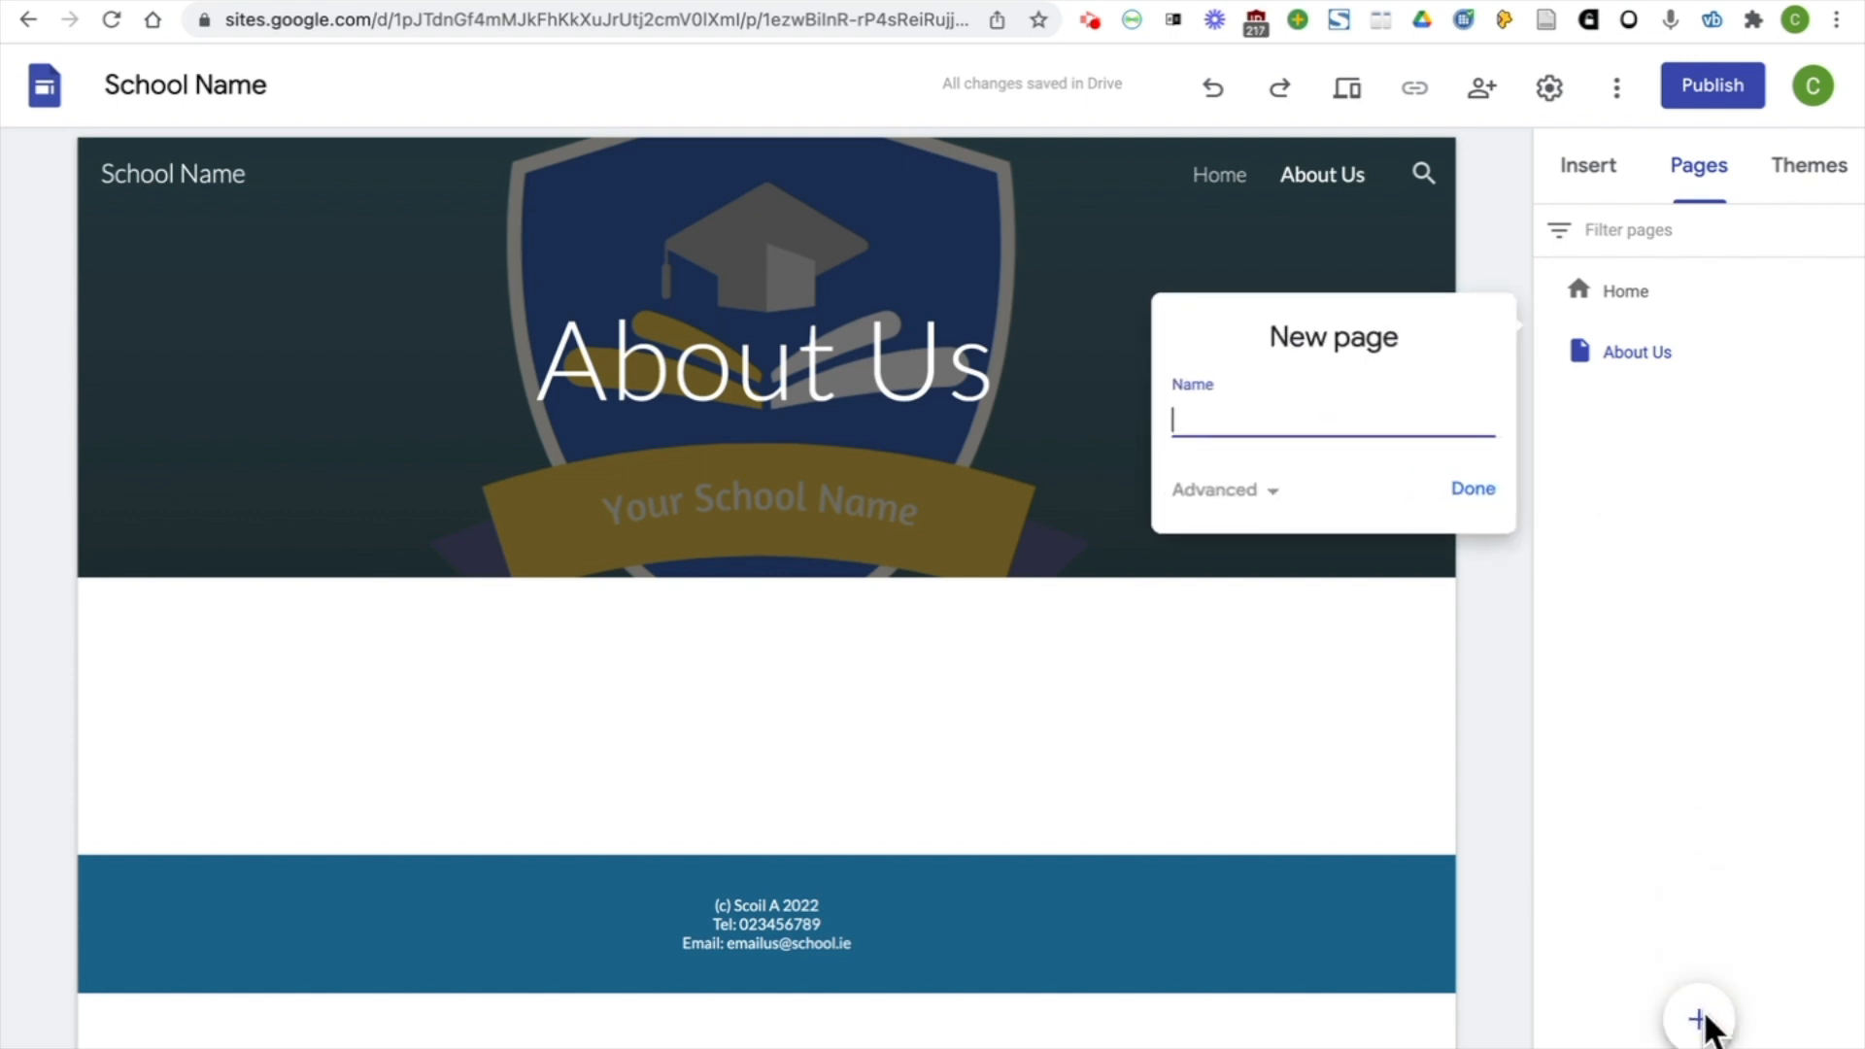
{"action": "left_click", "coordinate": [1472, 488]}
Add two new class pages named "1st & 2nd Class" and "3rd & 4th Class"
{"action": "left_click", "coordinate": [1699, 1020]}
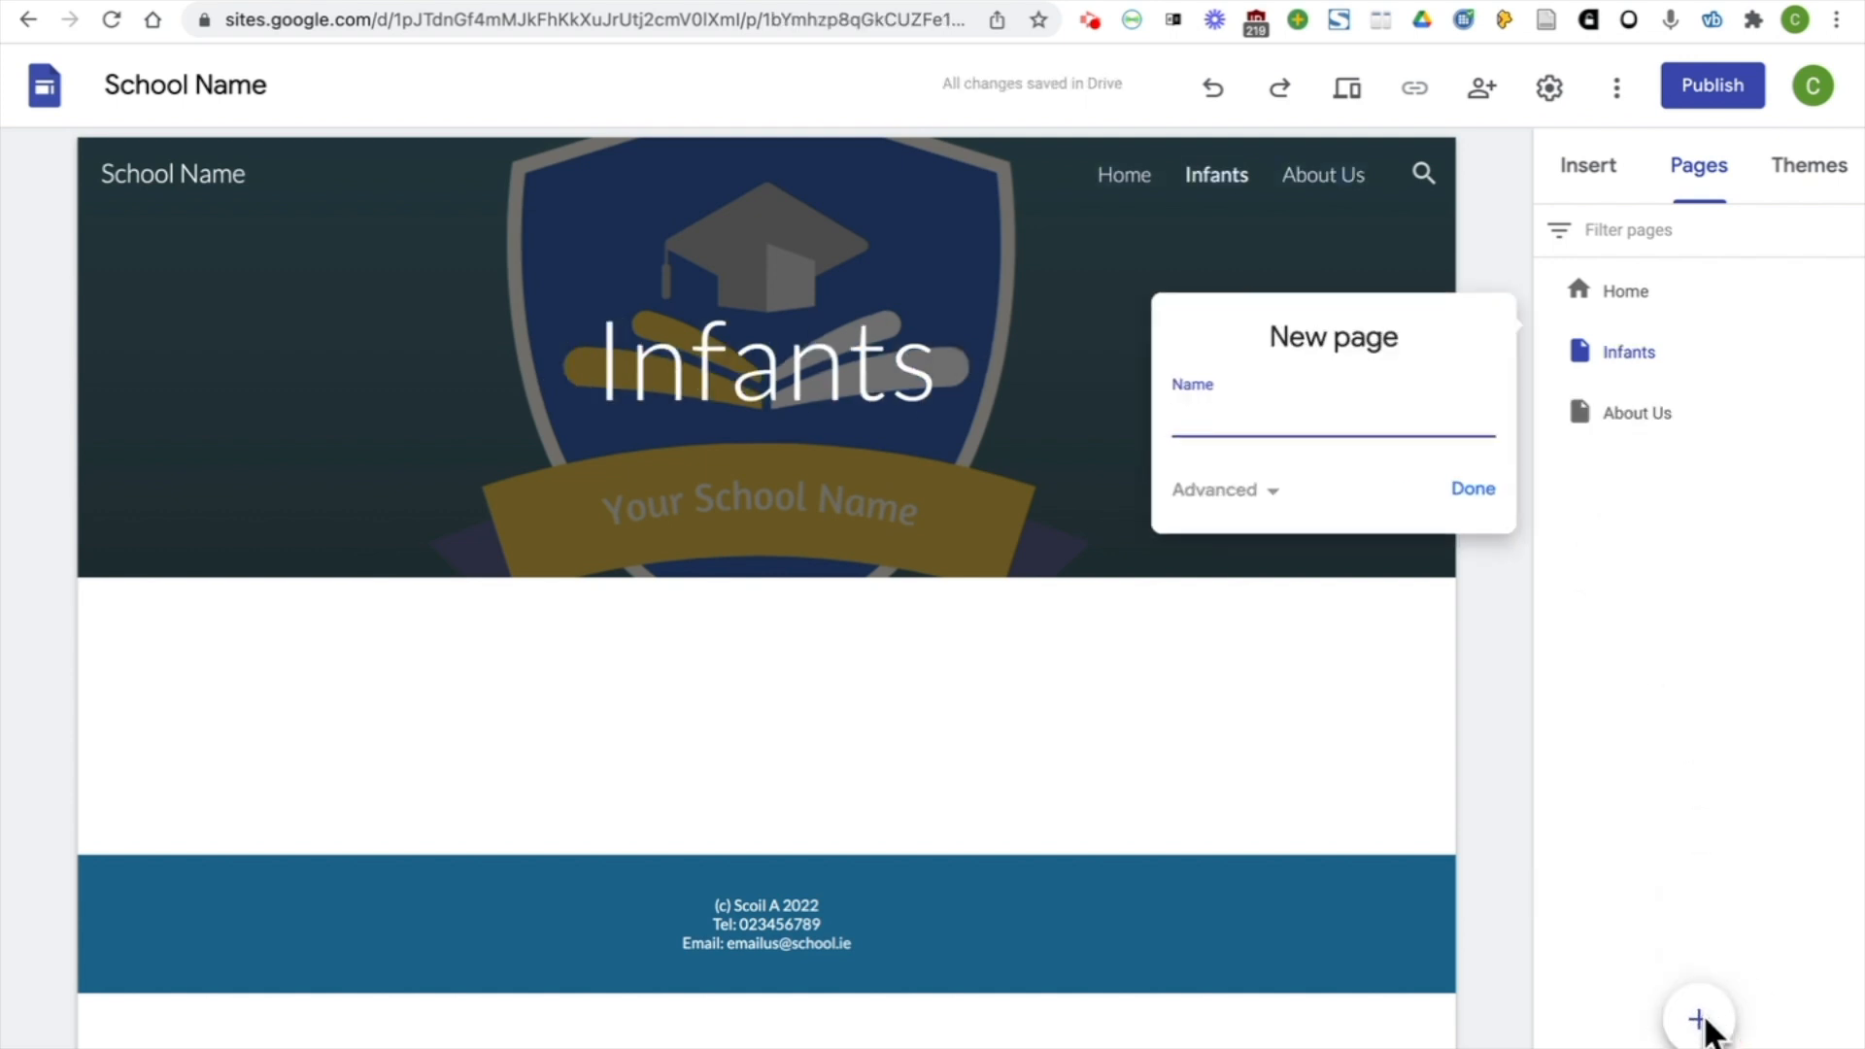
{"action": "type", "text": "1st & 2nd Class"}
{"action": "left_click", "coordinate": [1472, 489]}
{"action": "left_click", "coordinate": [1700, 1019]}
{"action": "type", "text": "3rd and 4th Class"}
{"action": "left_click_drag", "start_coordinate": [1318, 398], "coordinate": [1111, 433]}
{"action": "type", "text": "3rd & 4th Class"}
{"action": "left_click", "coordinate": [1447, 481]}
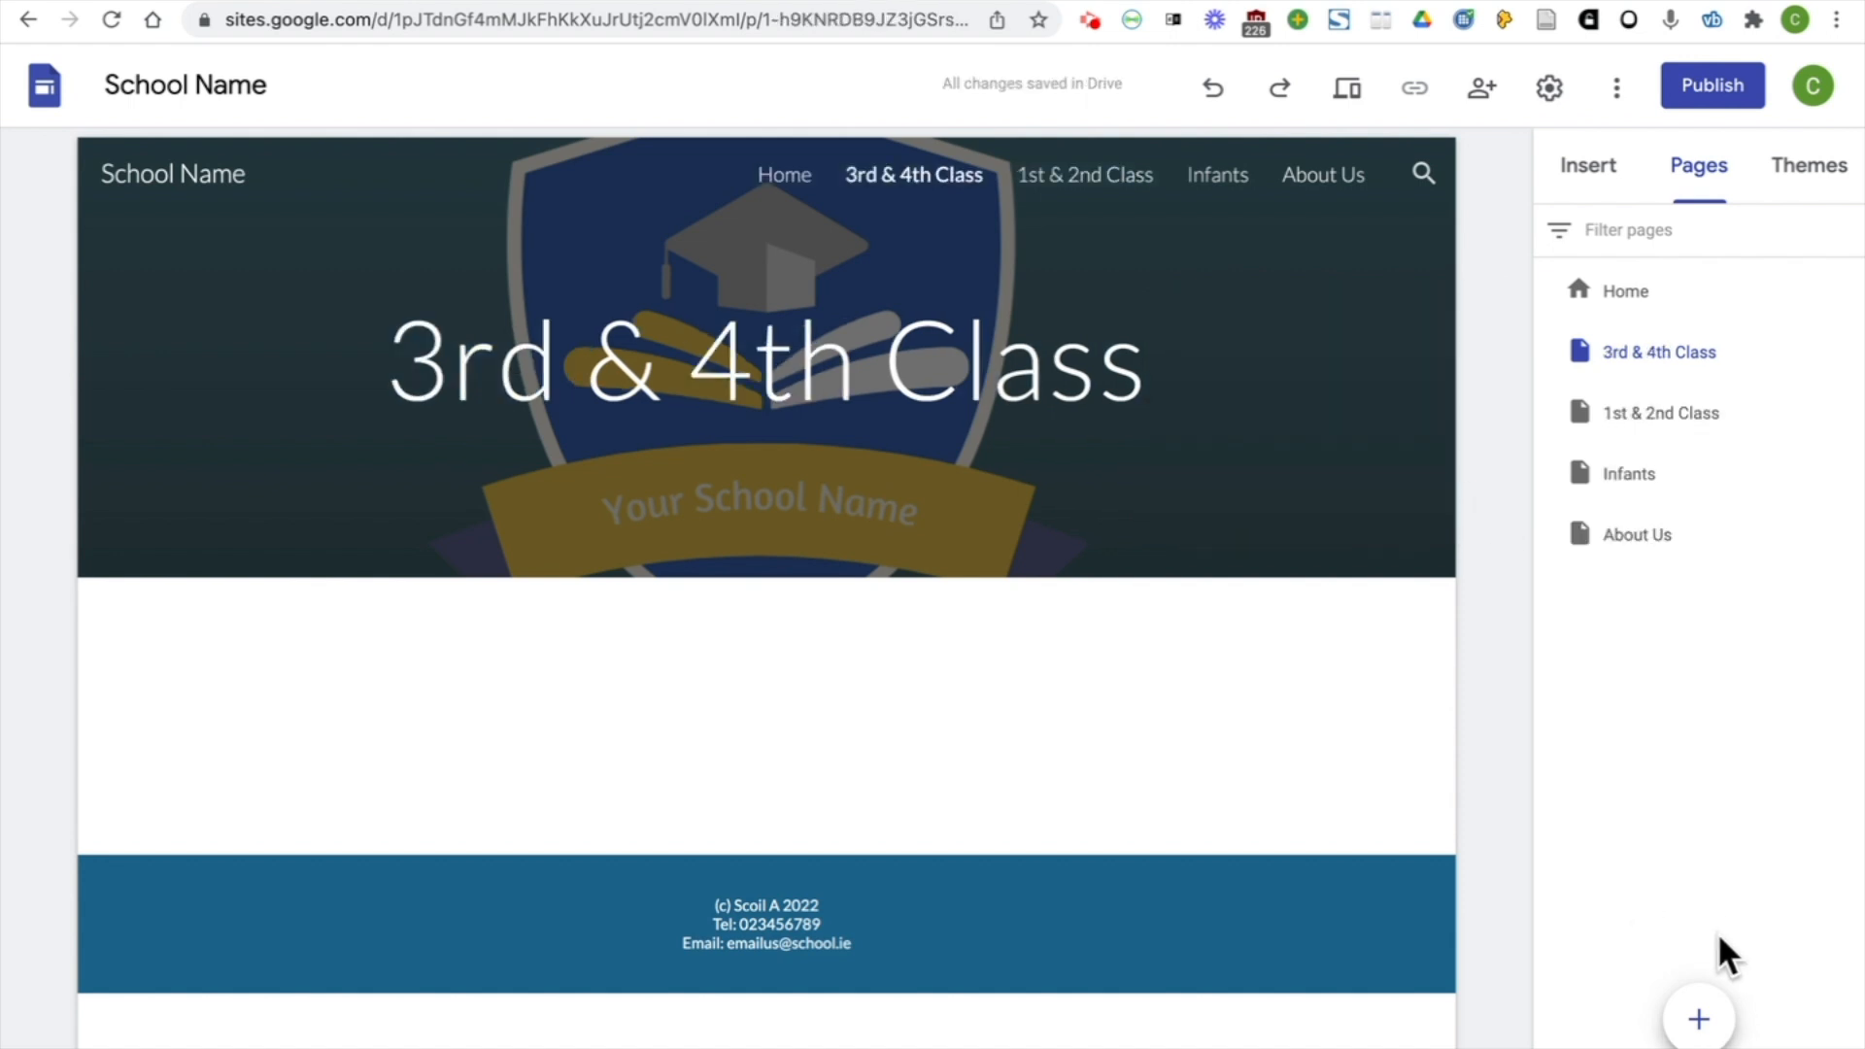
Add two more pages named "5th & 6th Class" and "News and Events"
{"action": "left_click", "coordinate": [1699, 1020]}
{"action": "type", "text": "5th & 6th Class"}
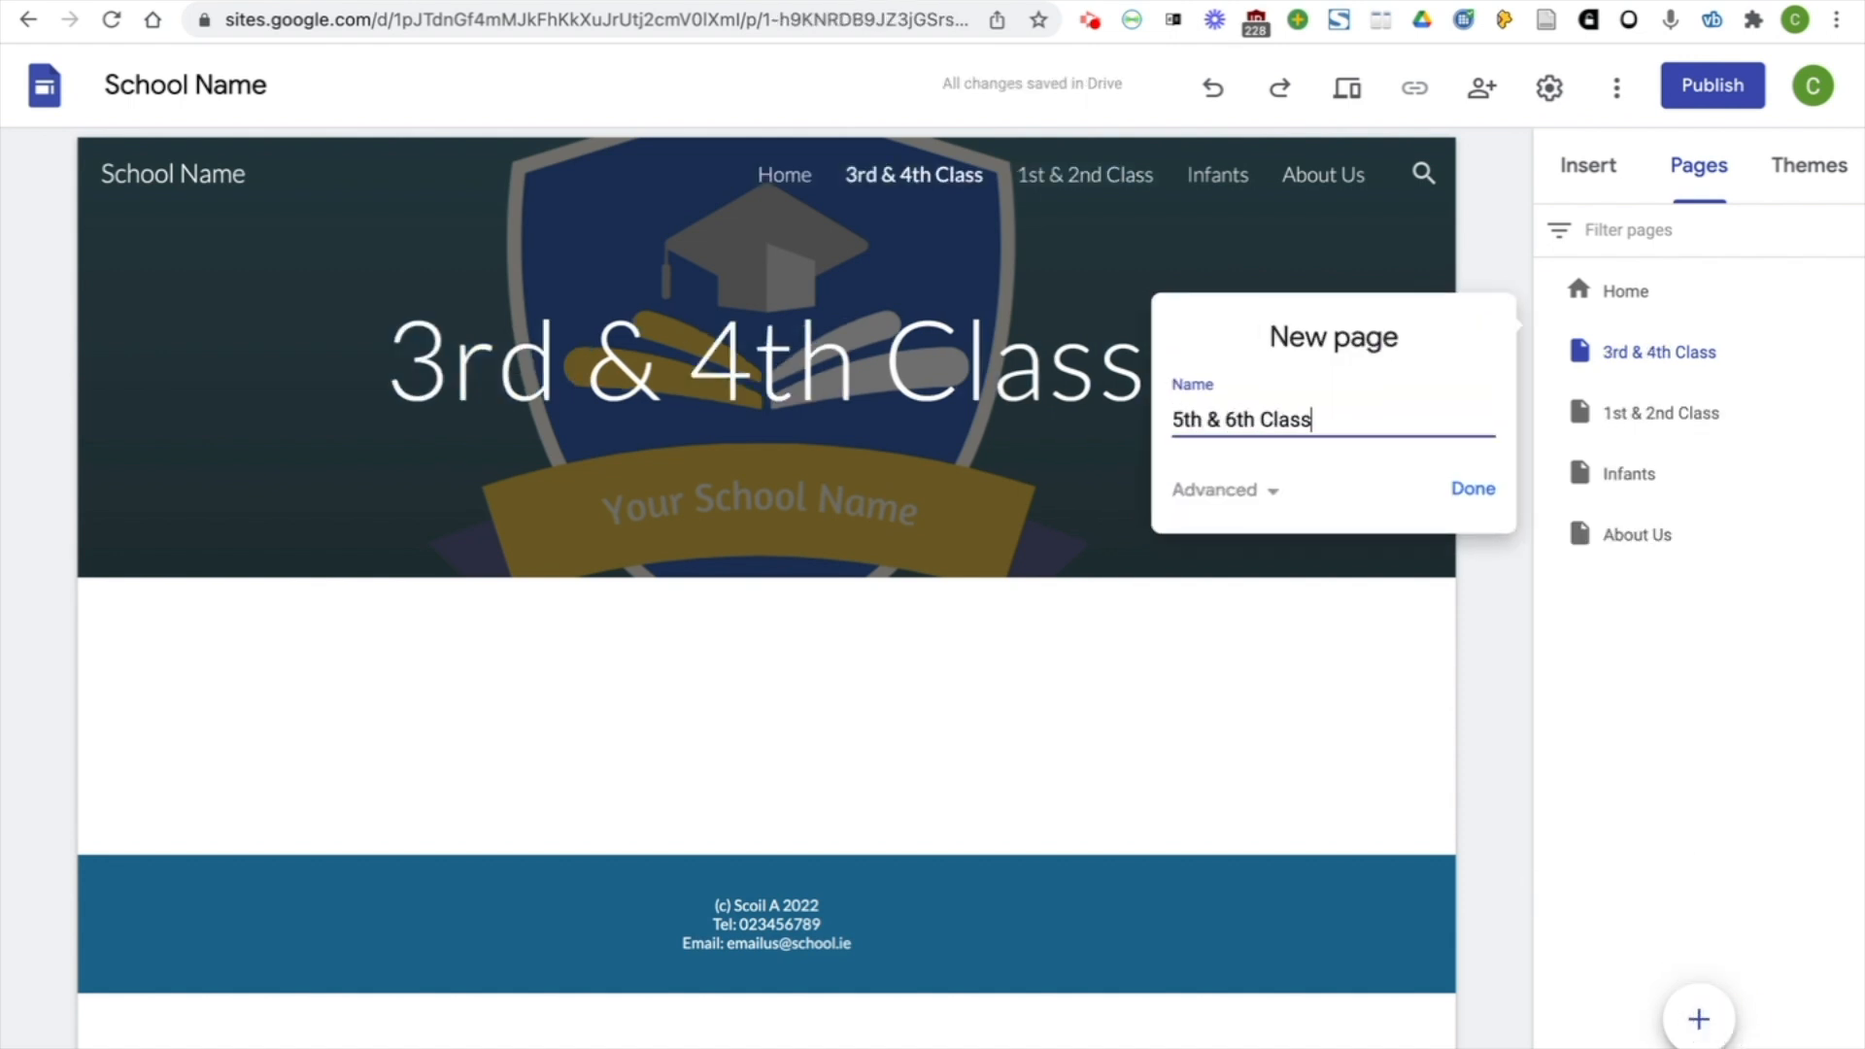
{"action": "left_click", "coordinate": [1466, 490]}
{"action": "left_click", "coordinate": [1699, 1019]}
{"action": "type", "text": "News and Events"}
{"action": "key", "text": "Return"}
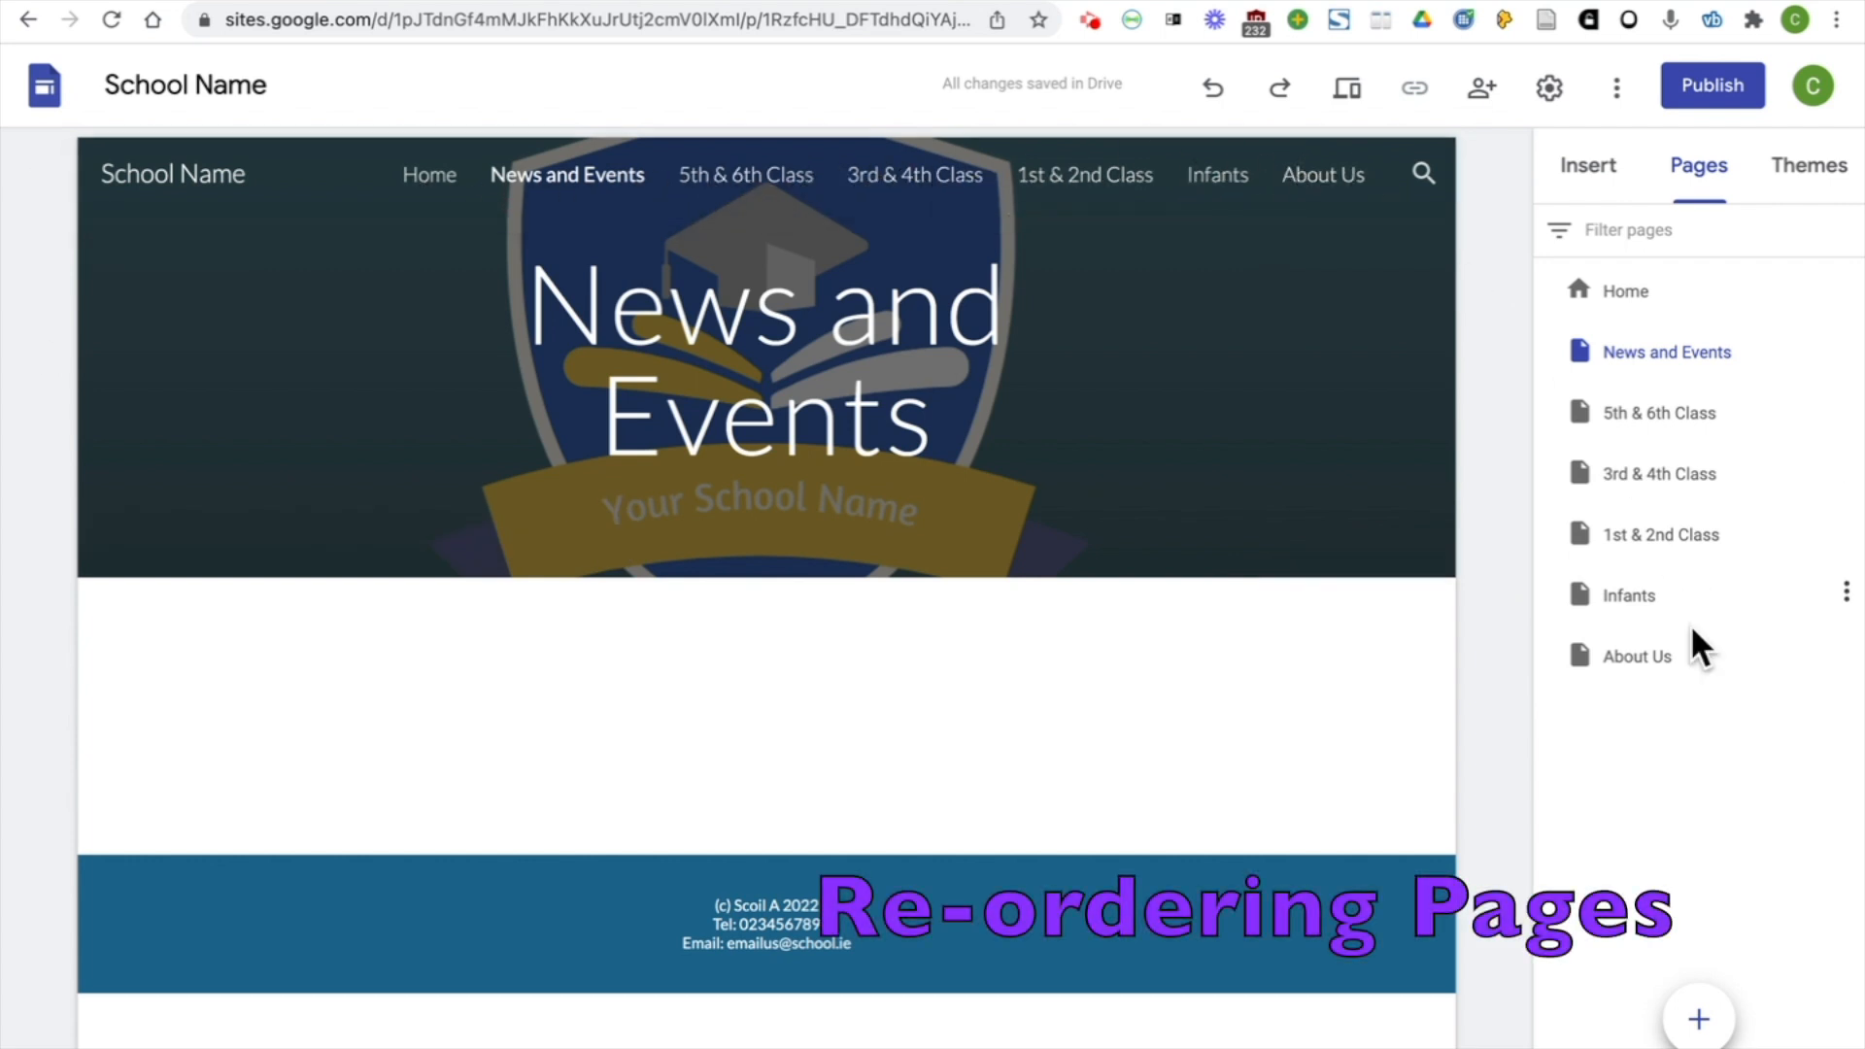
Reorder the class pages below News and Events as Infants, 1st & 2nd Class, 3rd & 4th Class, 5th & 6th Class
{"action": "left_click_drag", "start_coordinate": [1656, 611], "coordinate": [1663, 396]}
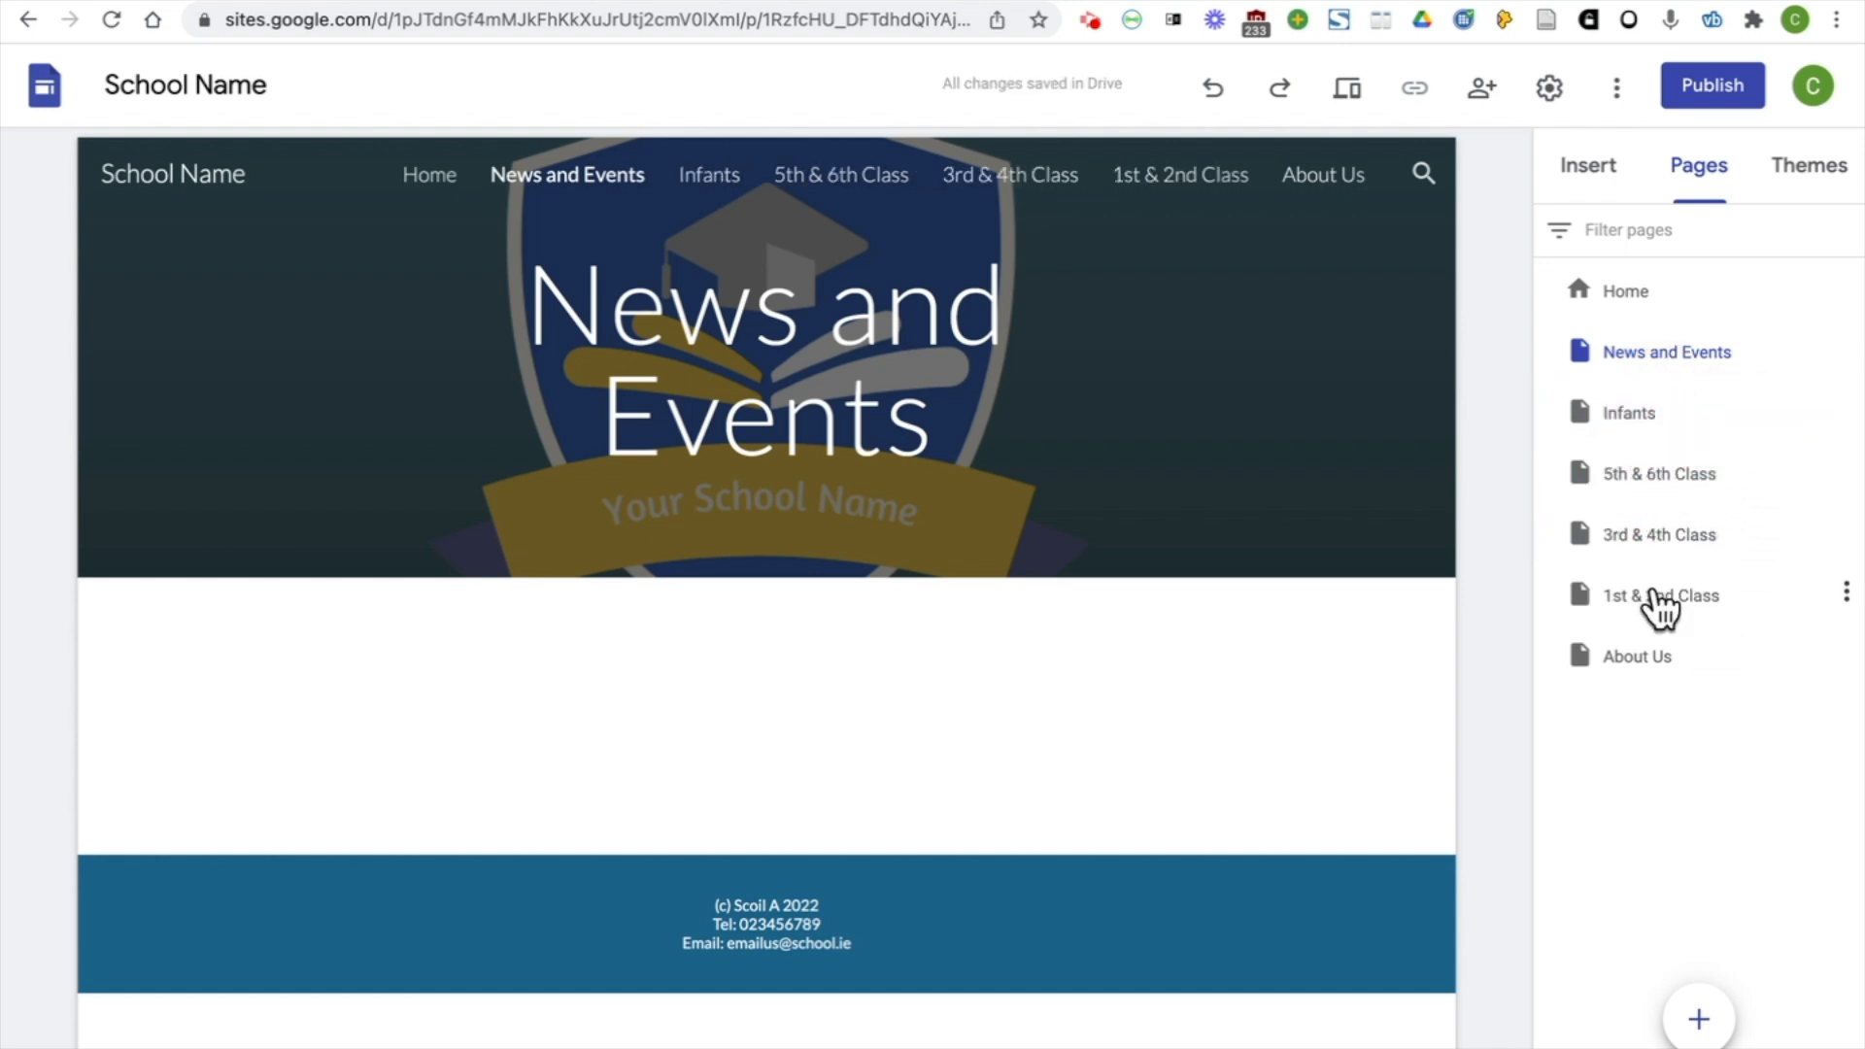
{"action": "left_click_drag", "start_coordinate": [1663, 610], "coordinate": [1657, 447]}
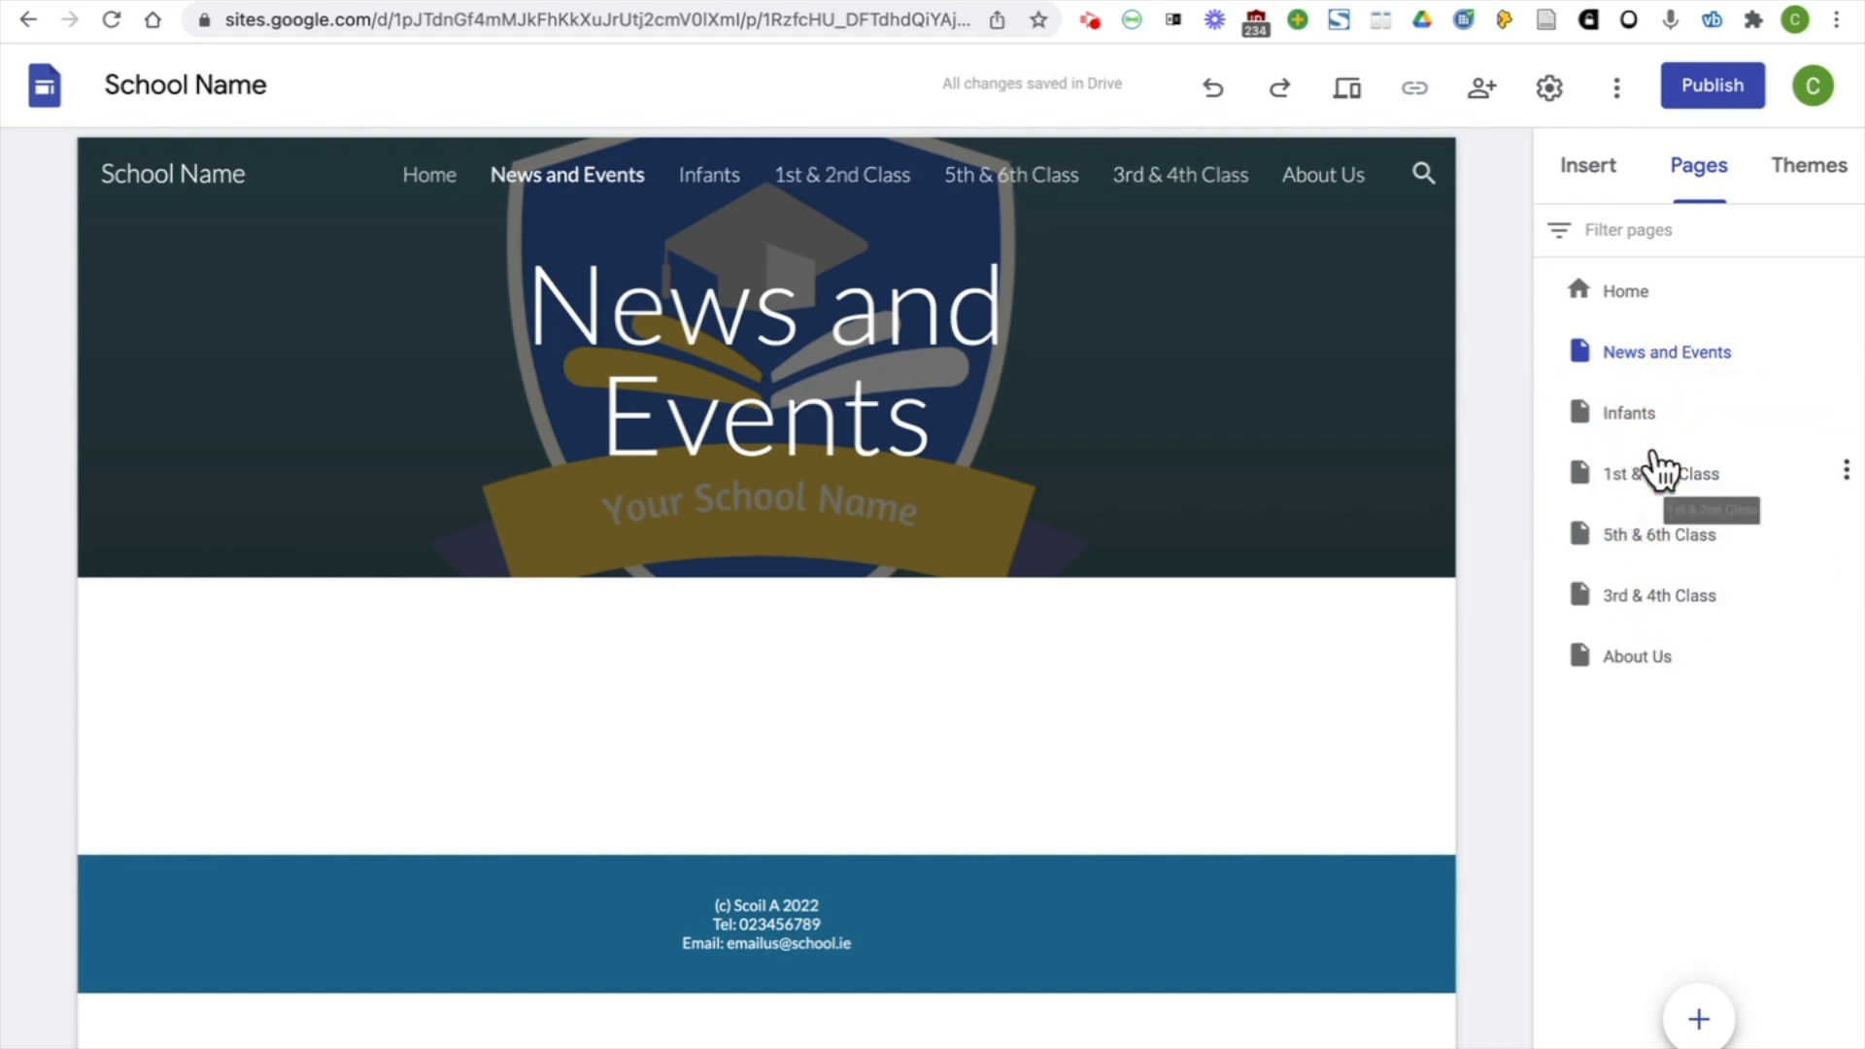
{"action": "left_click_drag", "start_coordinate": [1648, 612], "coordinate": [1644, 533]}
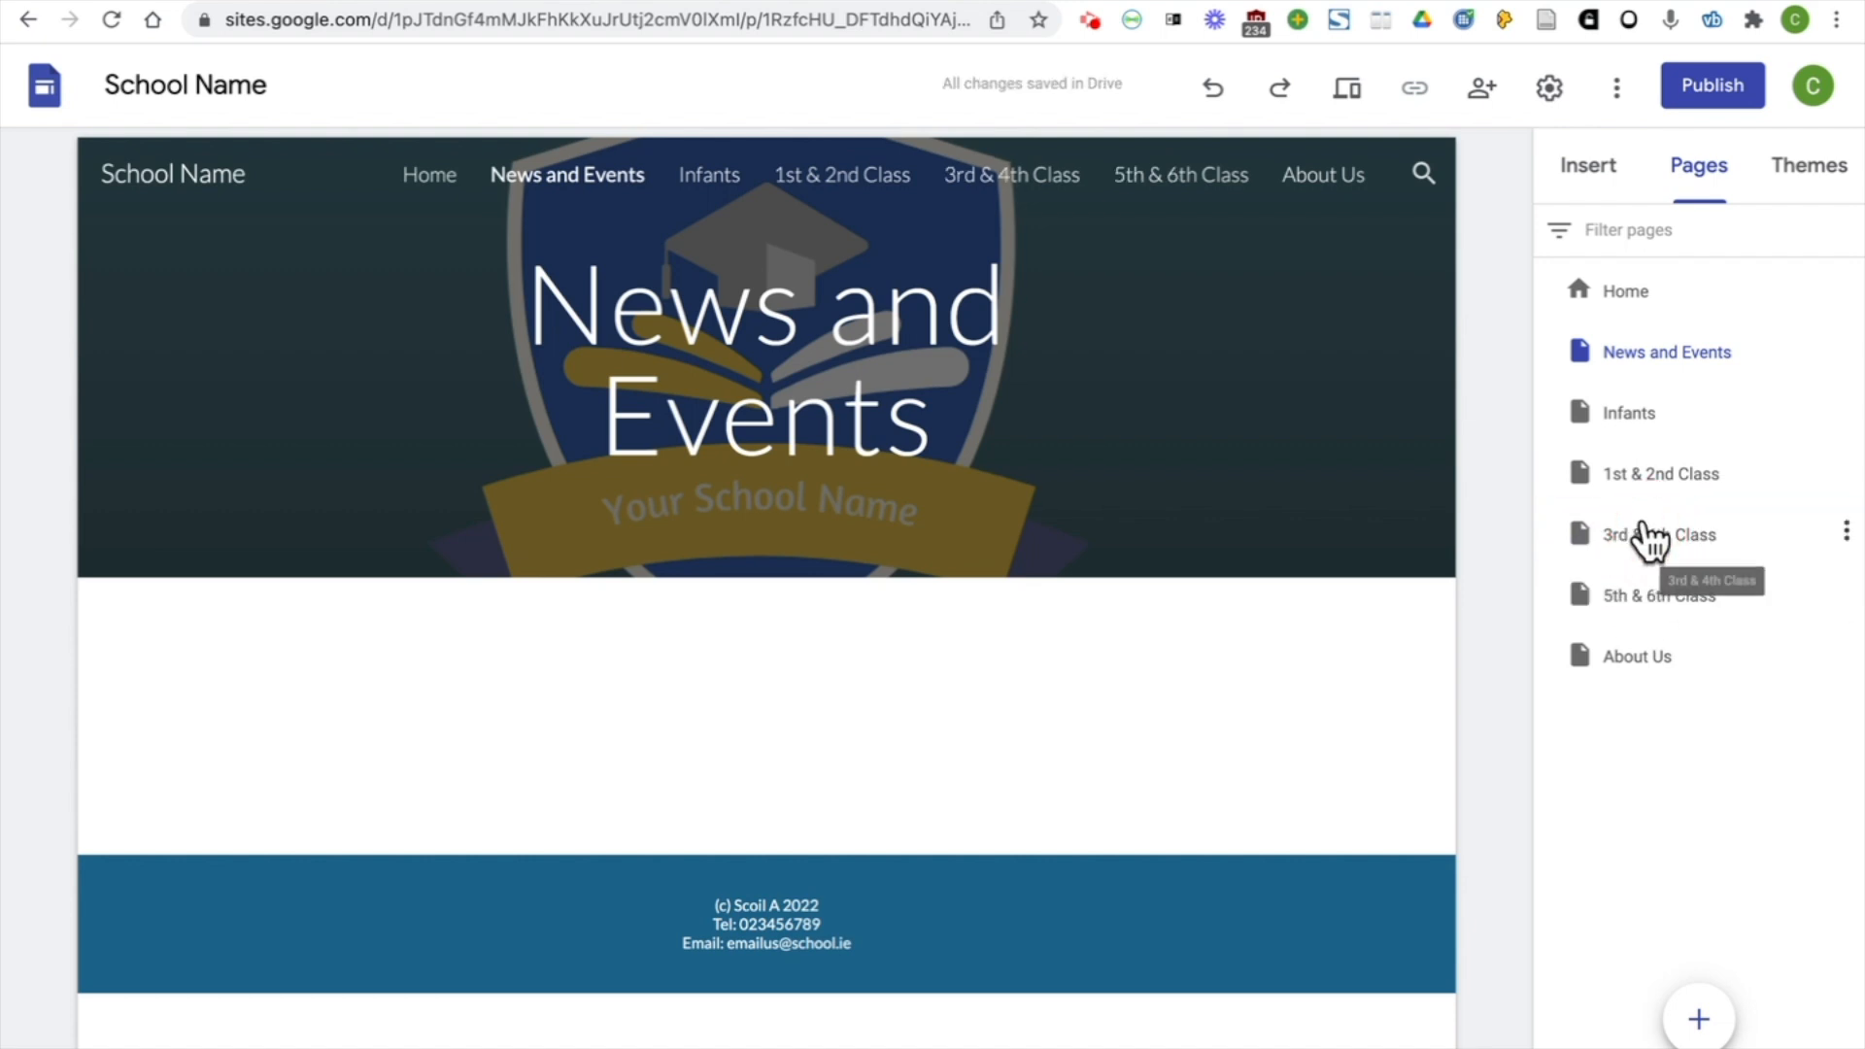
Add a new page named "Contact Us" to the site
{"action": "left_click", "coordinate": [1698, 1020]}
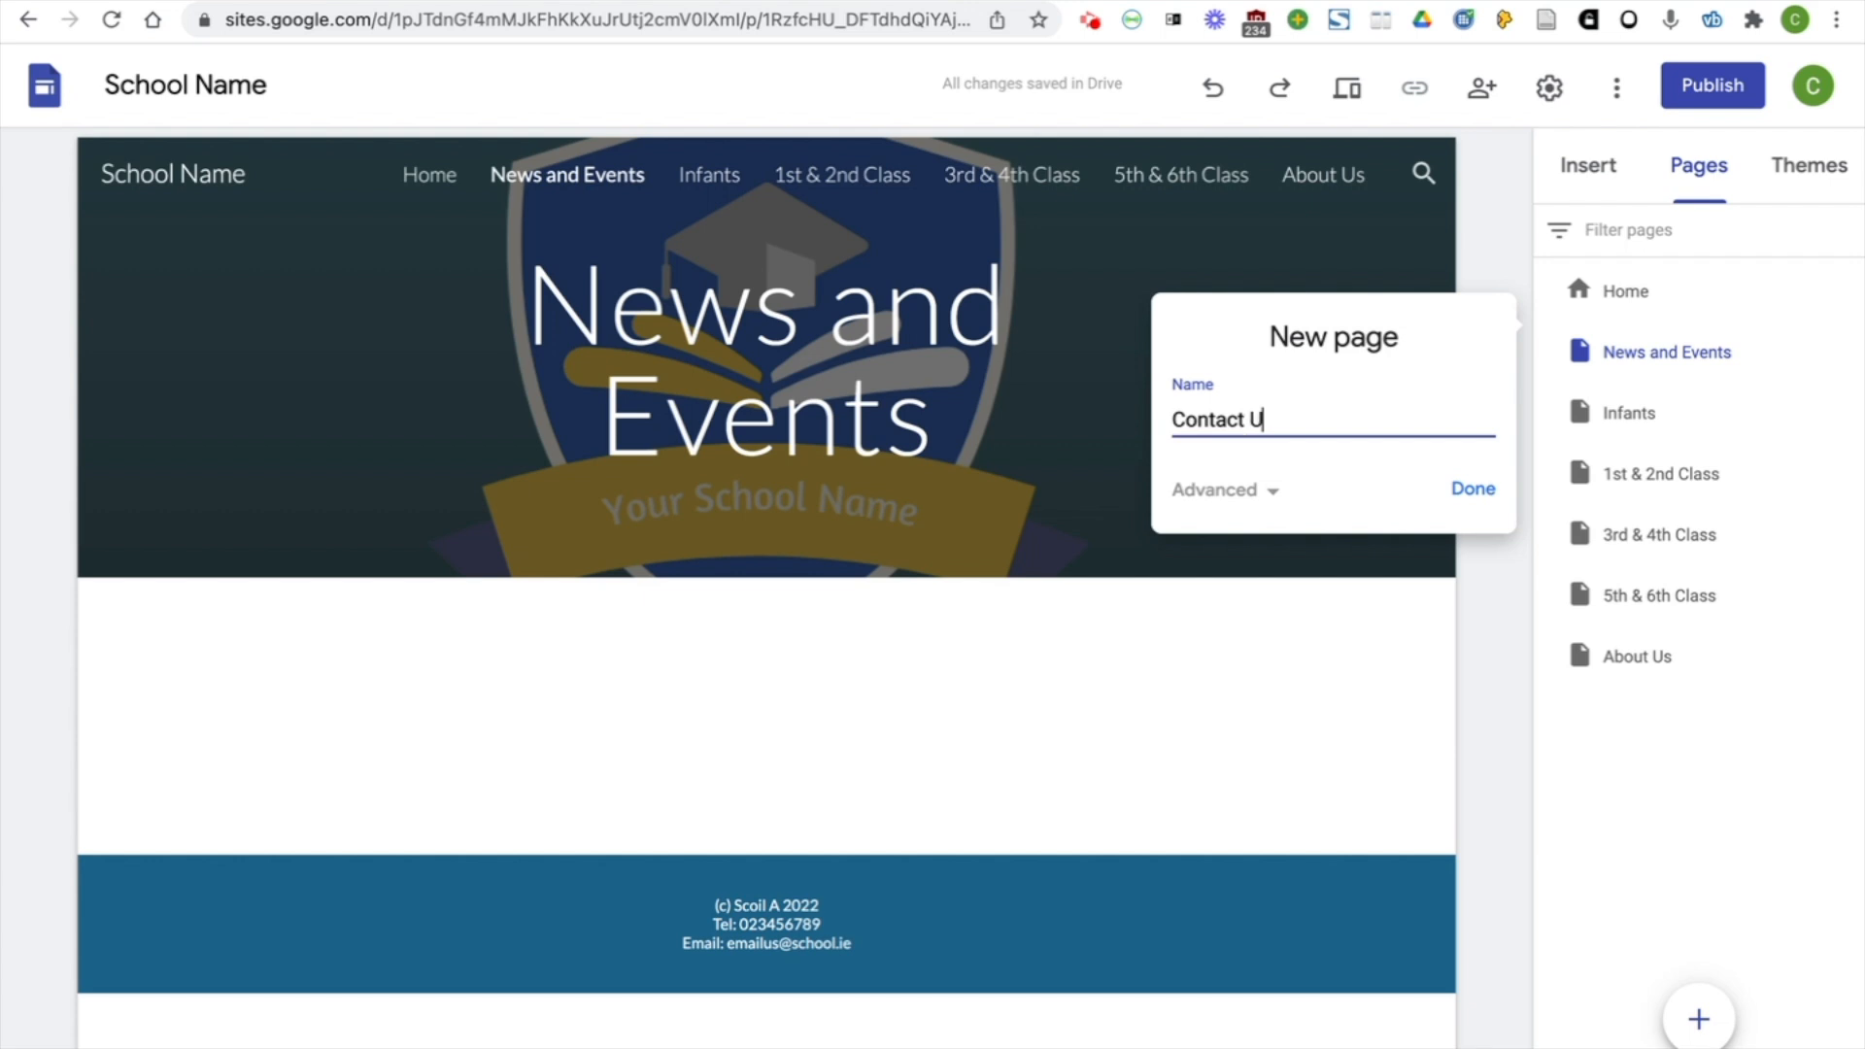
{"action": "left_click", "coordinate": [1474, 490]}
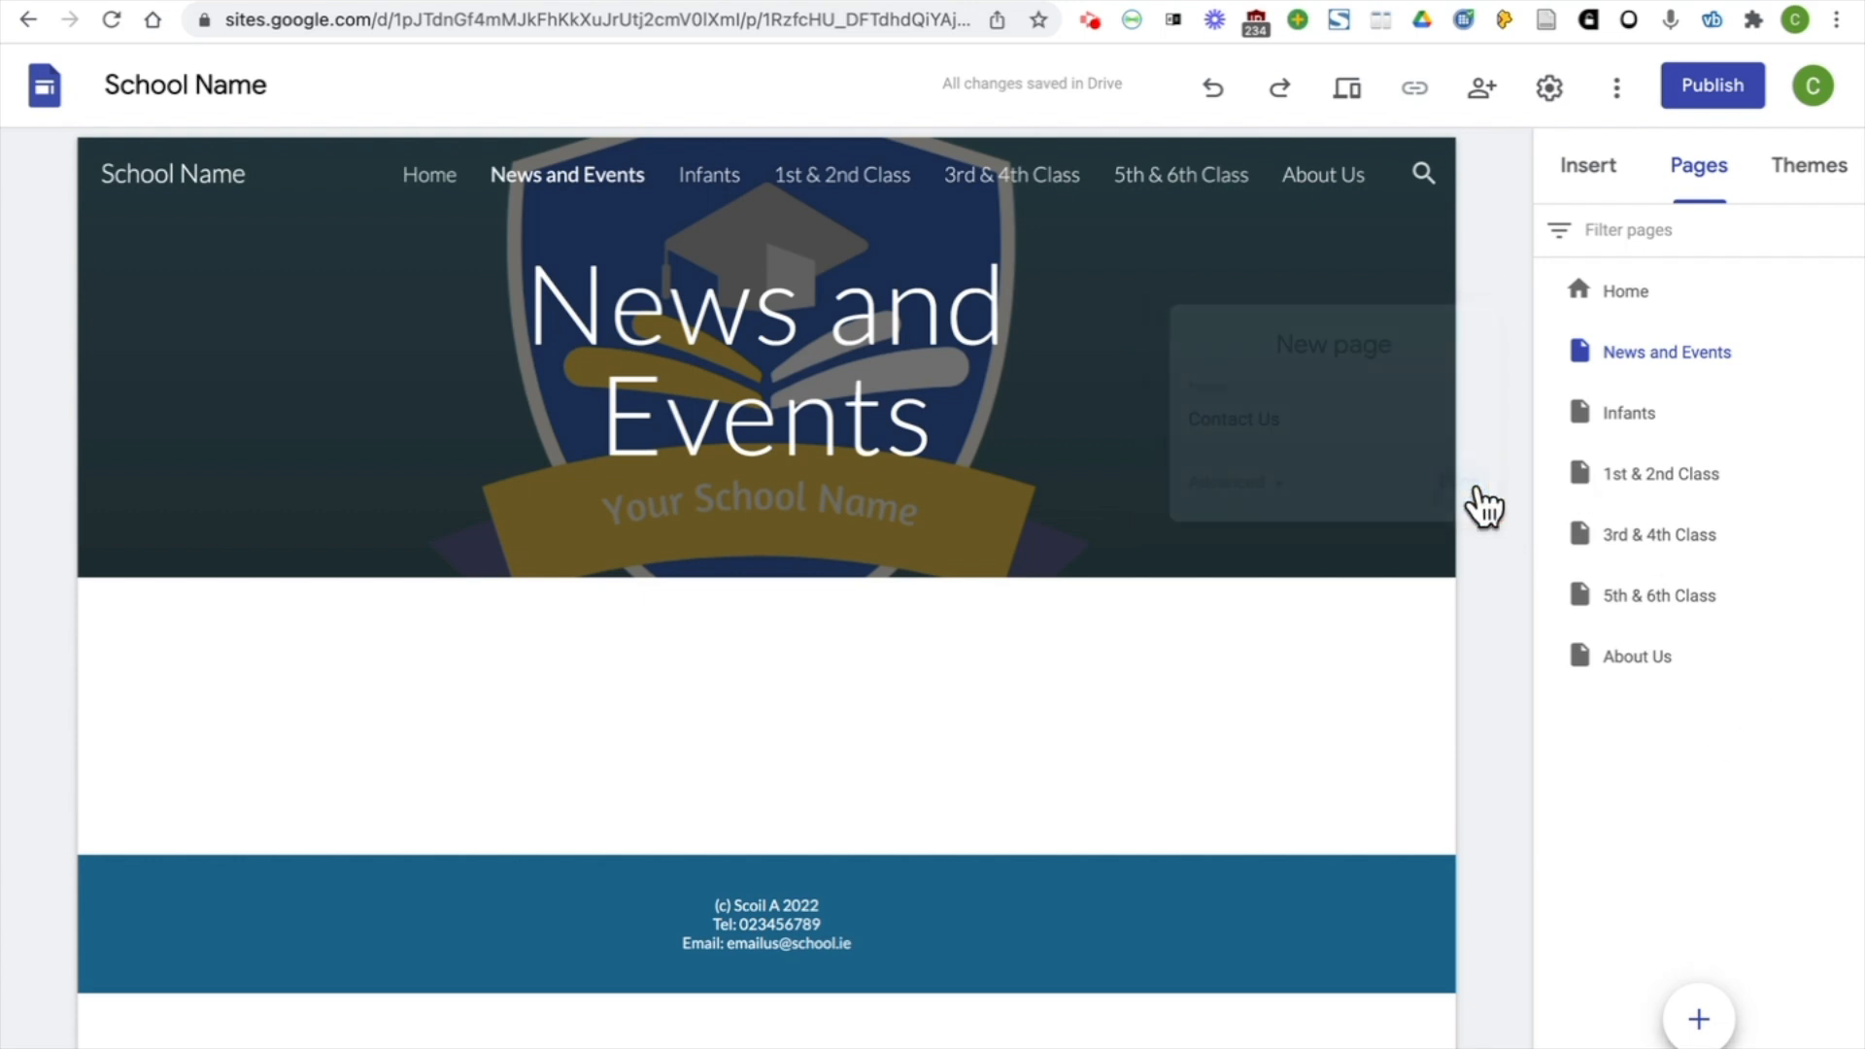
{"action": "mouse_move", "coordinate": [1338, 179]}
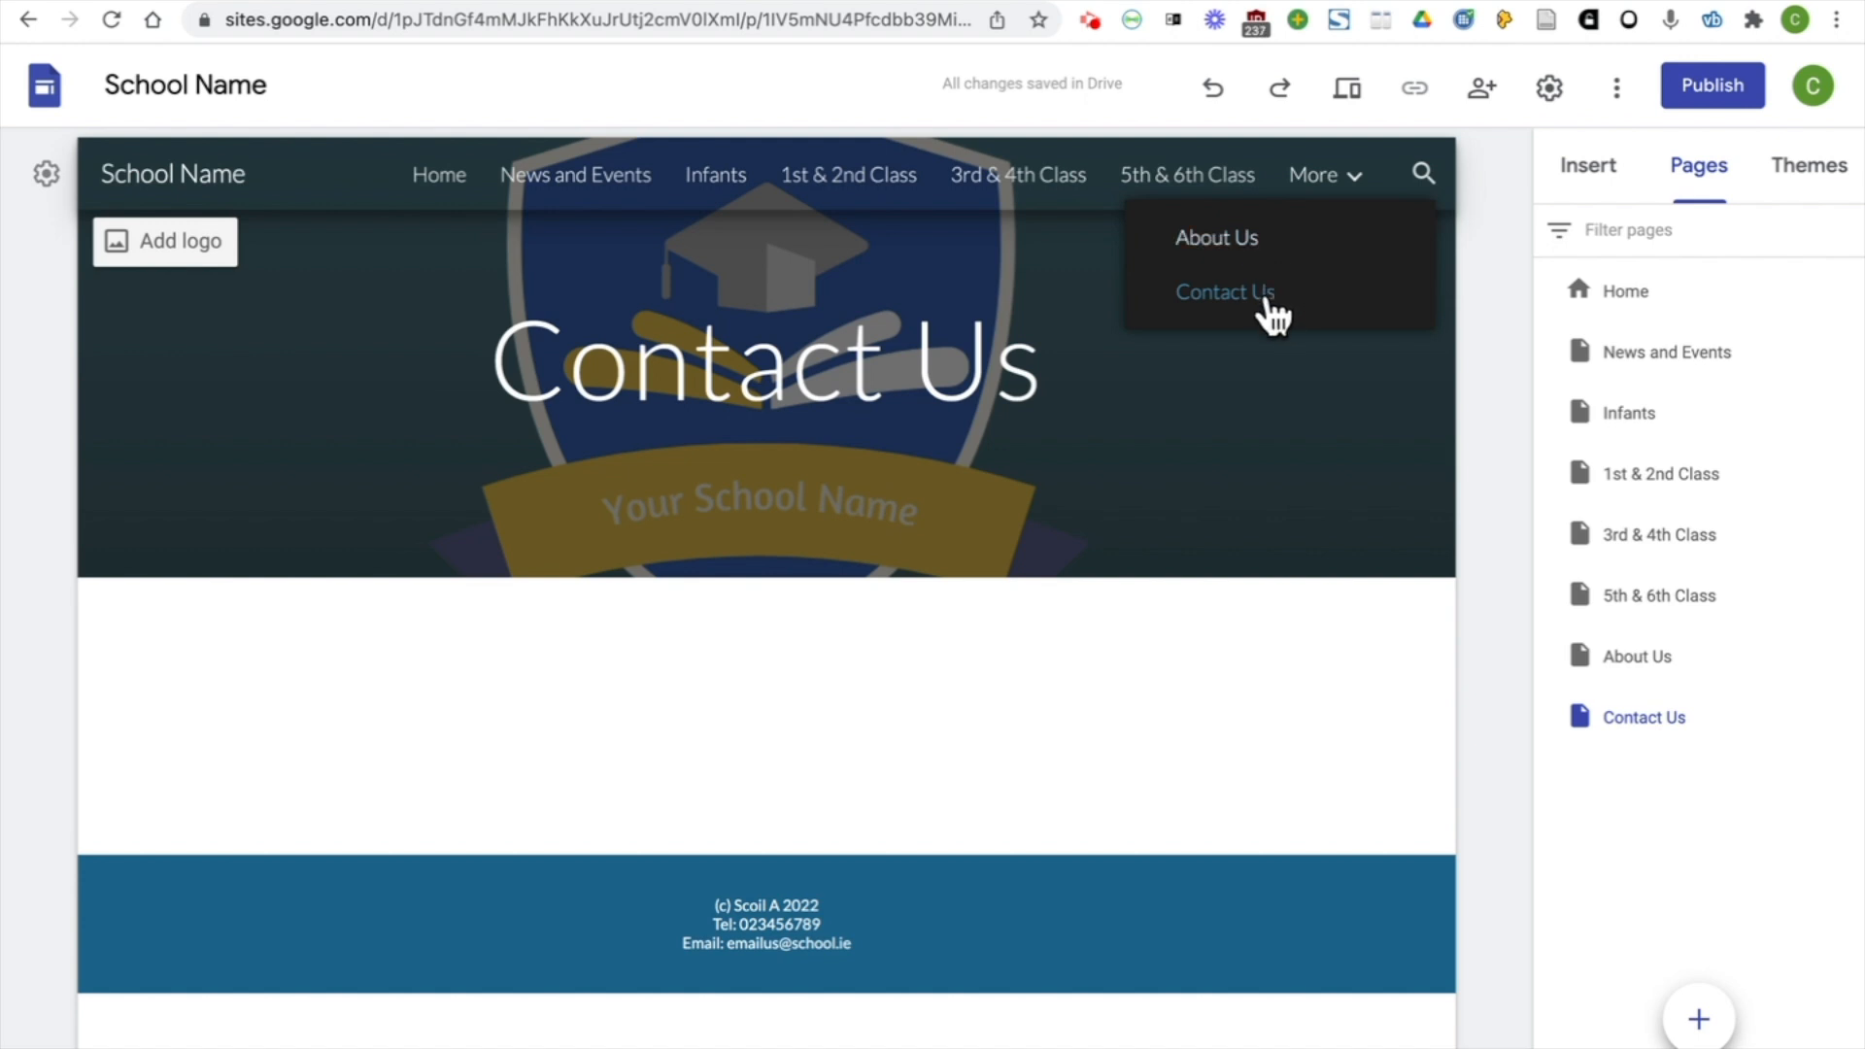
Delete the "Contact Us" page from the site
{"action": "left_click", "coordinate": [1846, 715]}
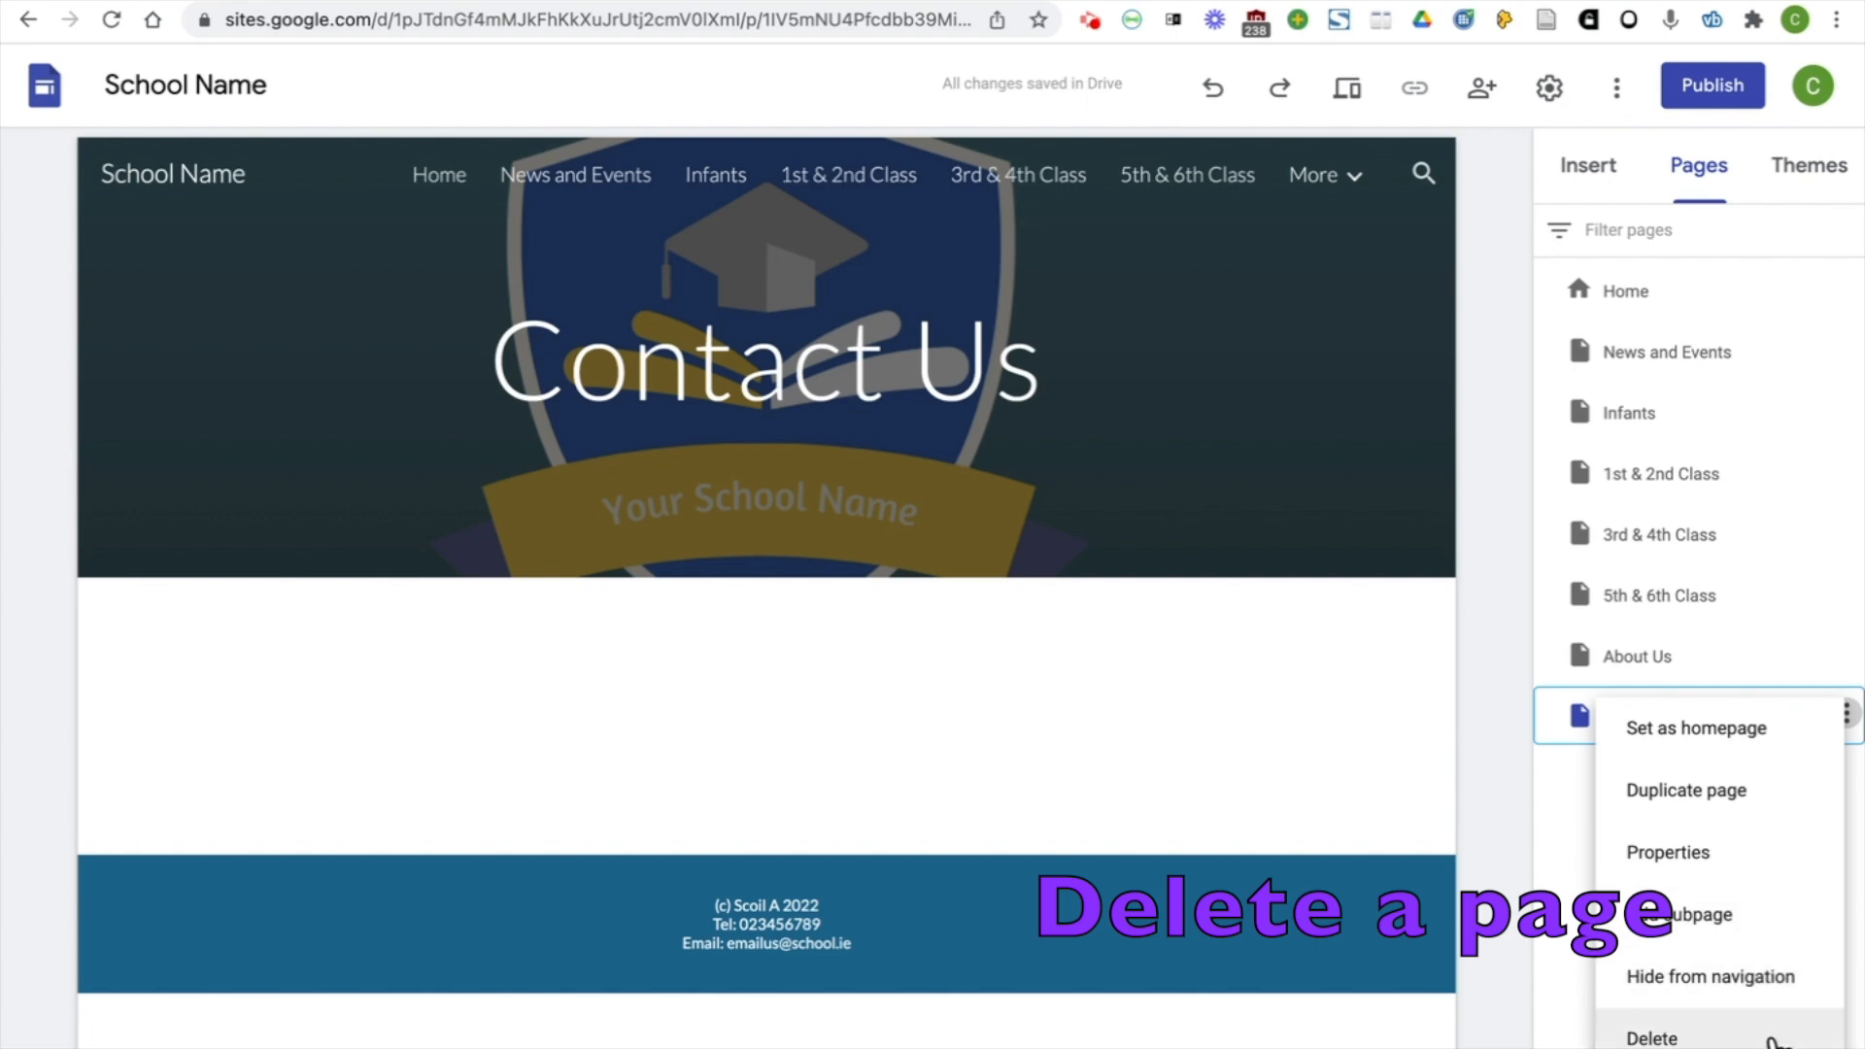
{"action": "left_click", "coordinate": [1767, 1036]}
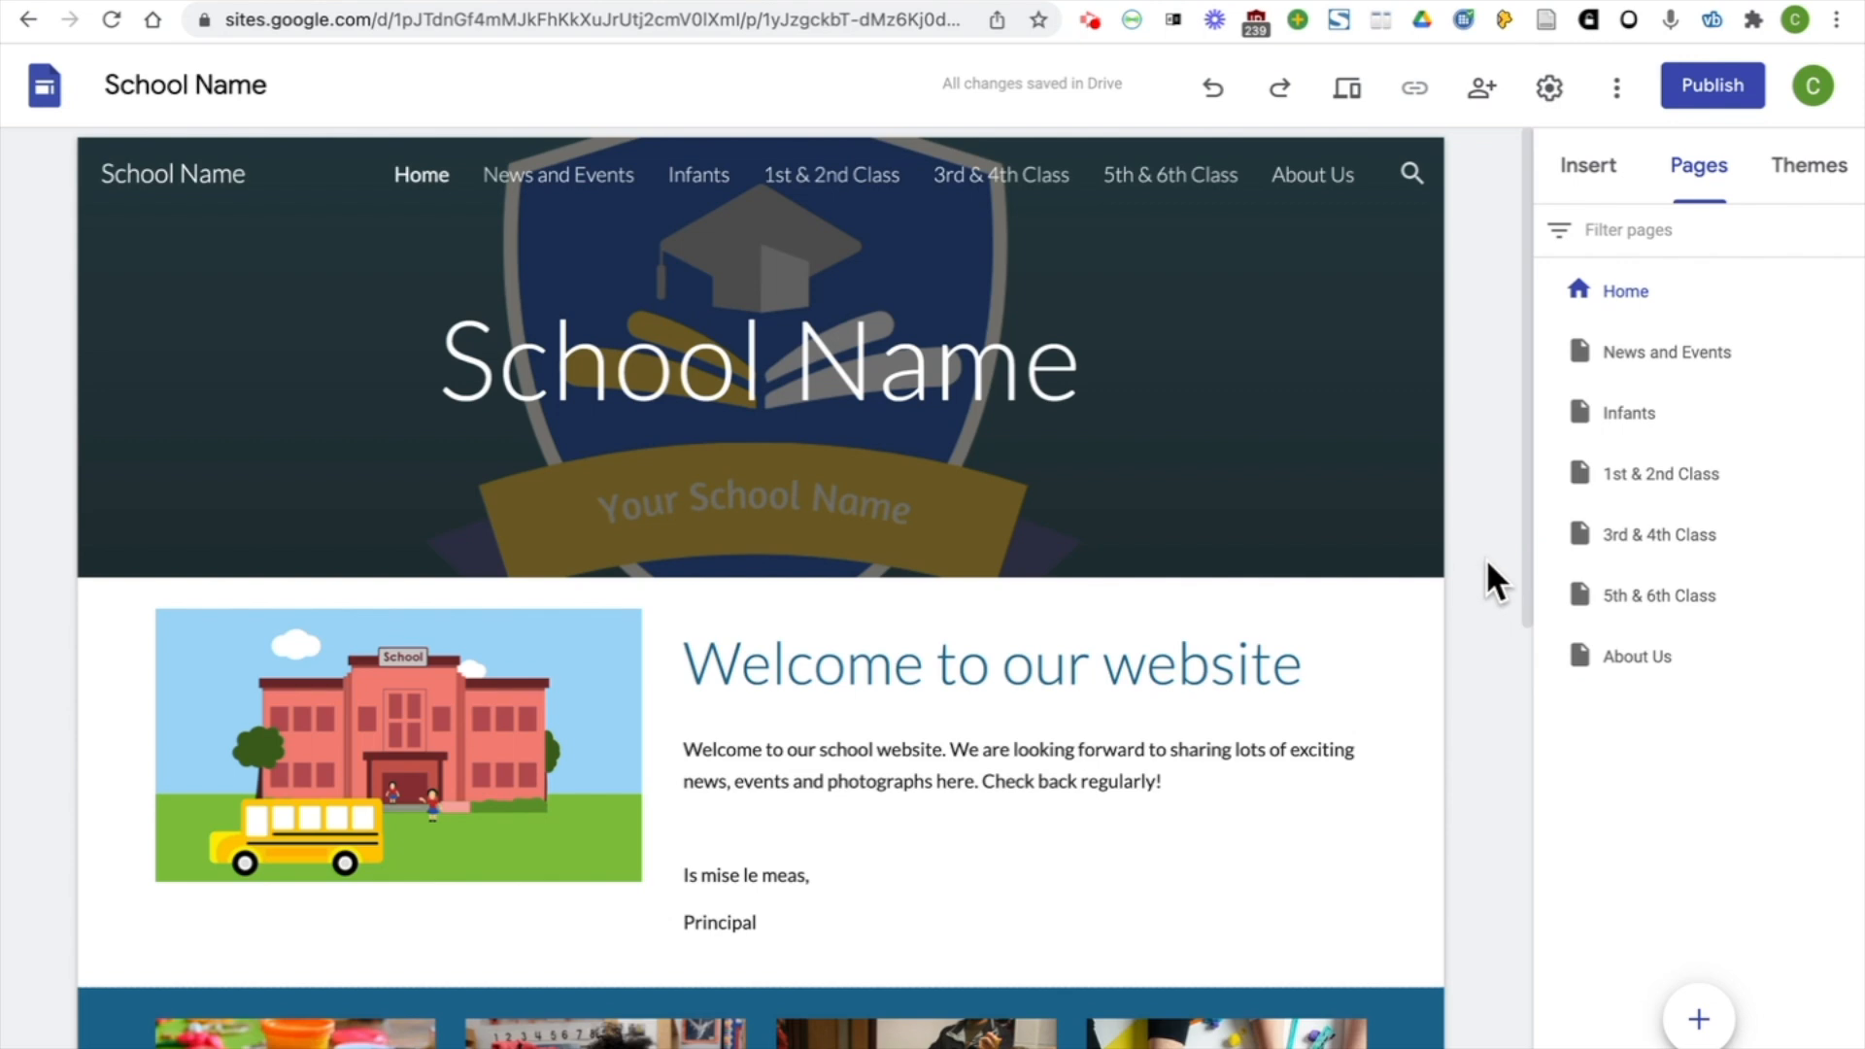
On the News and Events page, add a text box with the heading "Our School Building" and the line "We are lucky to have a new school building."
{"action": "left_click", "coordinate": [1695, 361]}
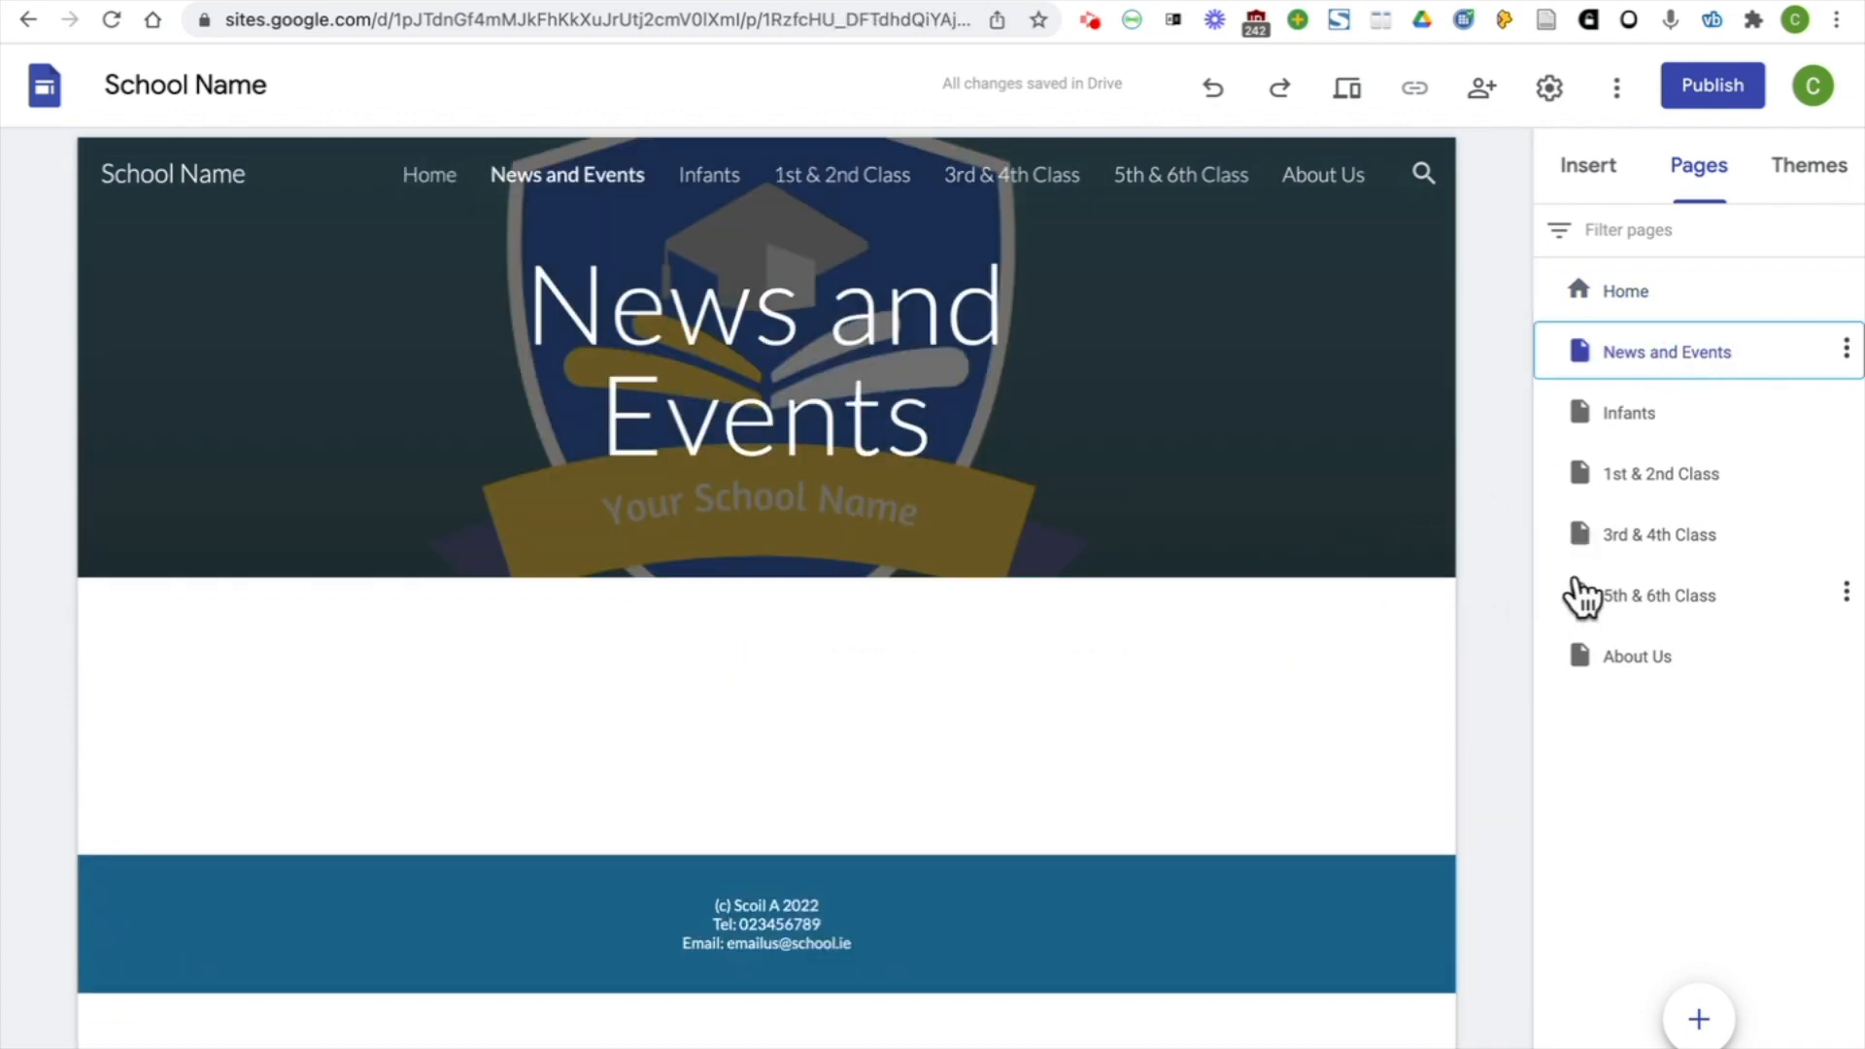
{"action": "left_click", "coordinate": [1604, 183]}
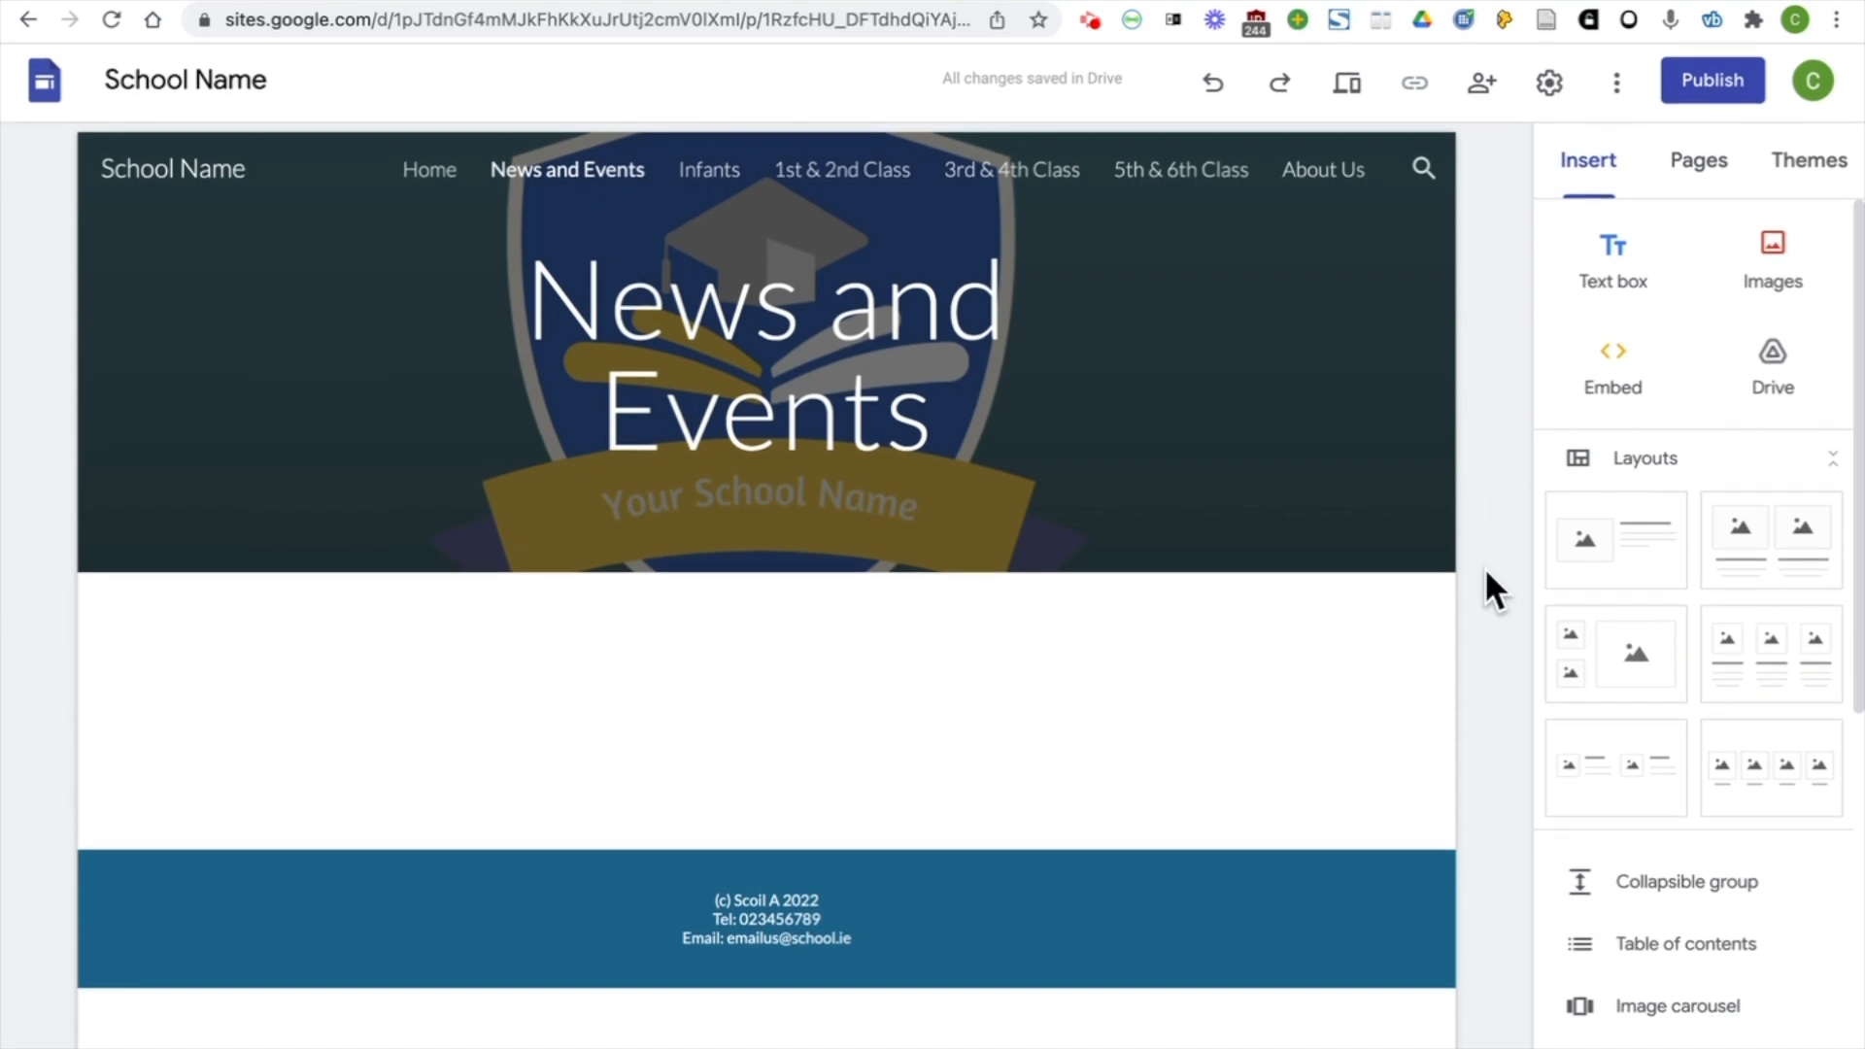
{"action": "left_click", "coordinate": [1641, 277]}
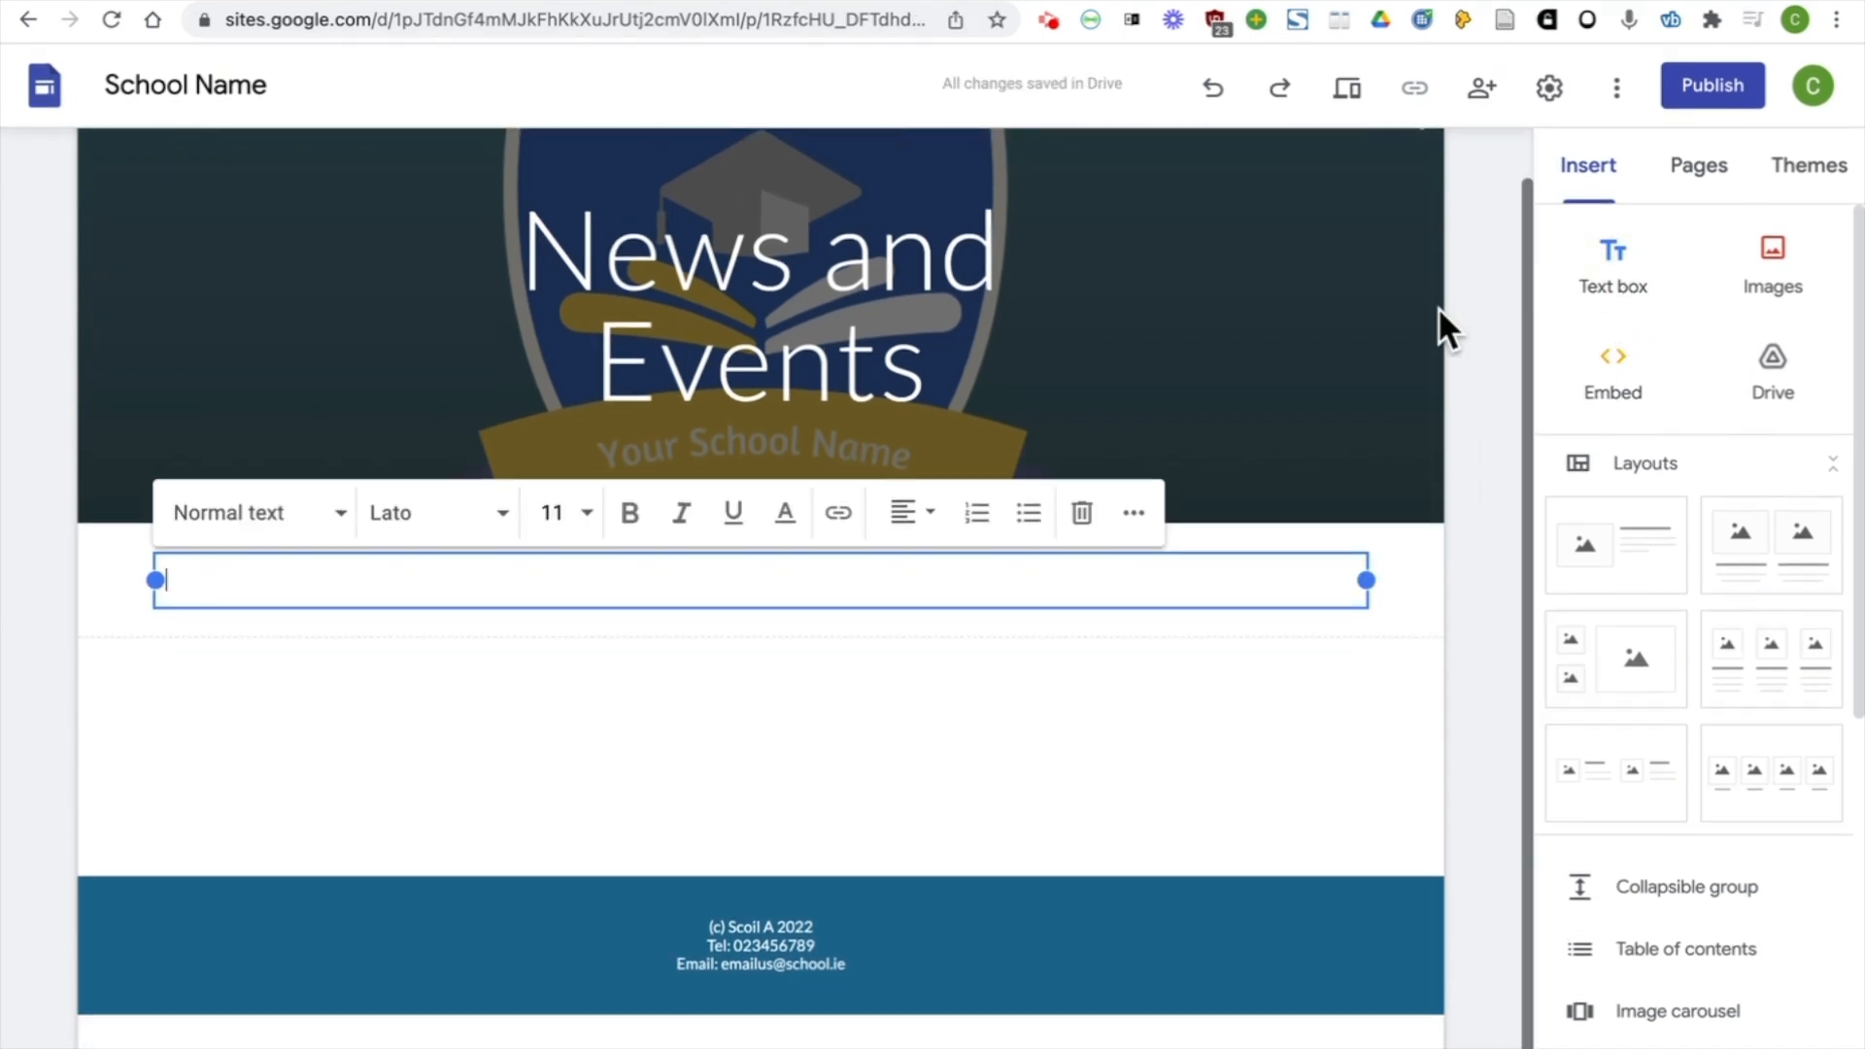
{"action": "type", "text": "Our School Building We are lucky to have a new school building."}
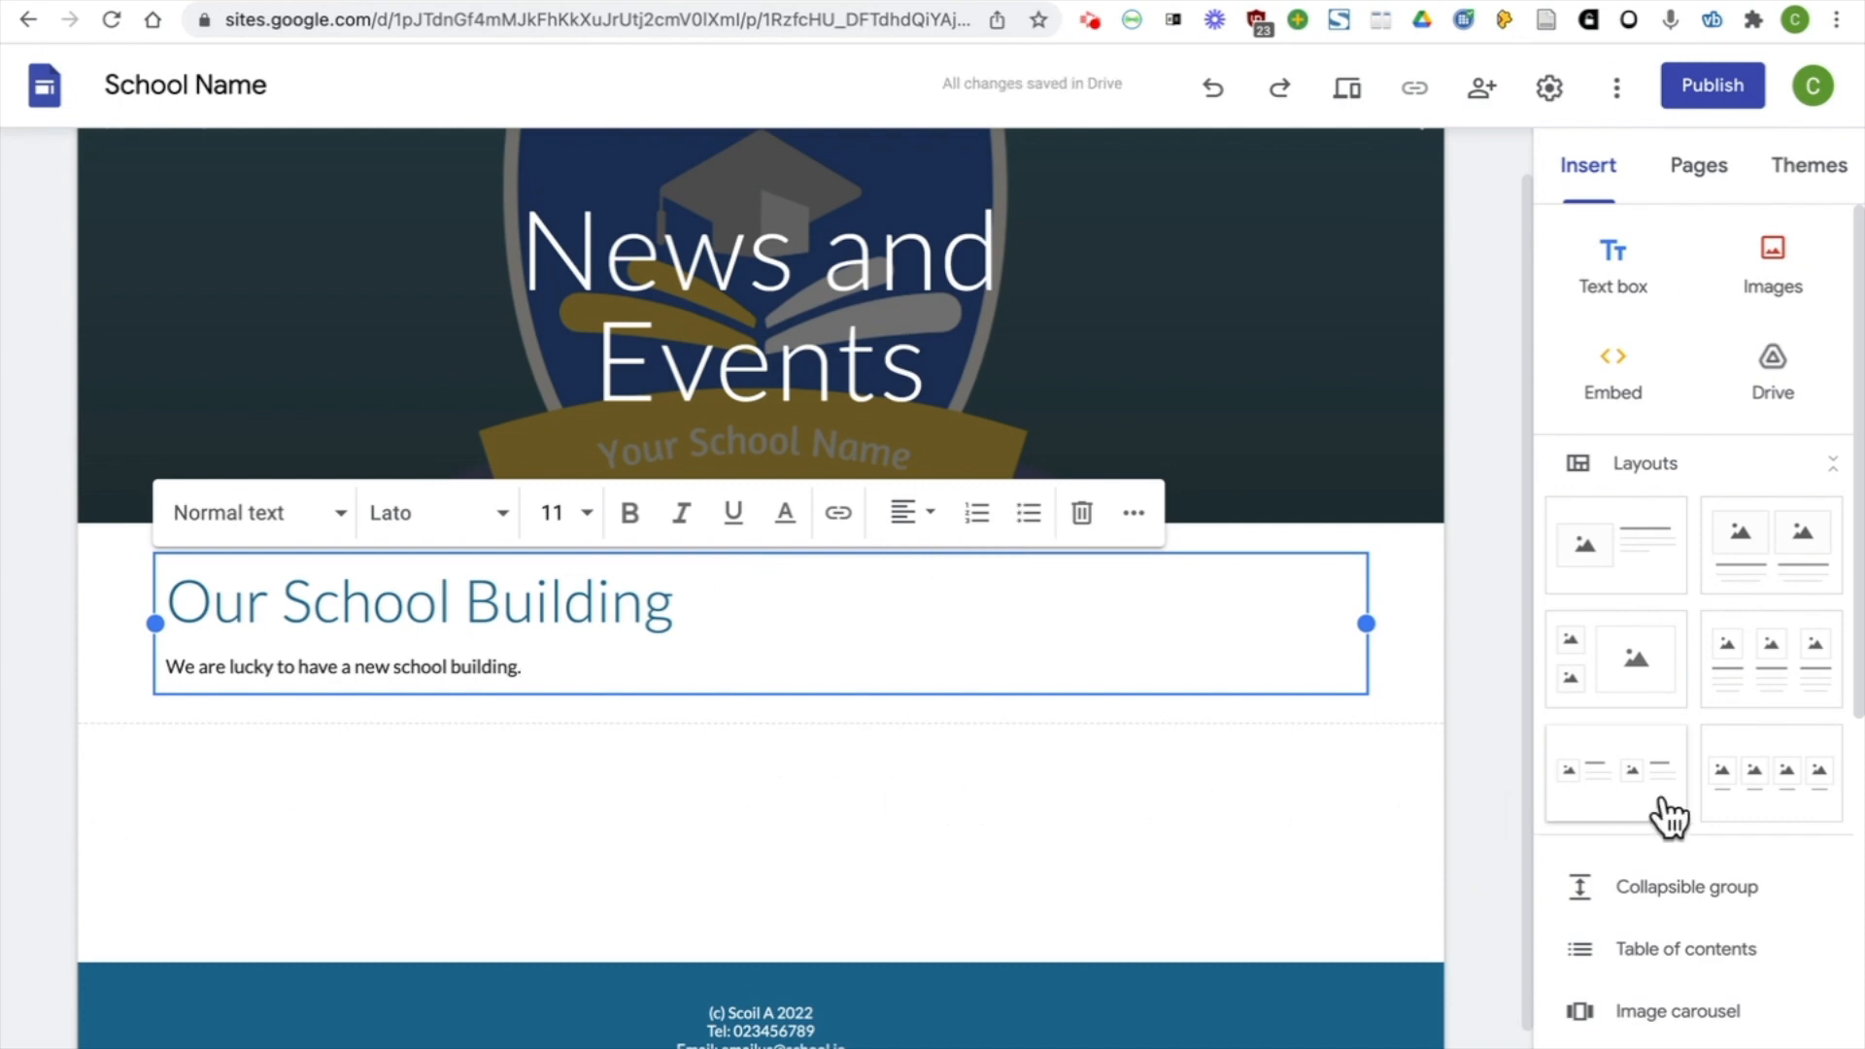
Start an image carousel below the text box and search Google Images for "classroom"
{"action": "scroll", "coordinate": [1777, 796], "scroll_direction": "down", "scroll_amount": 3}
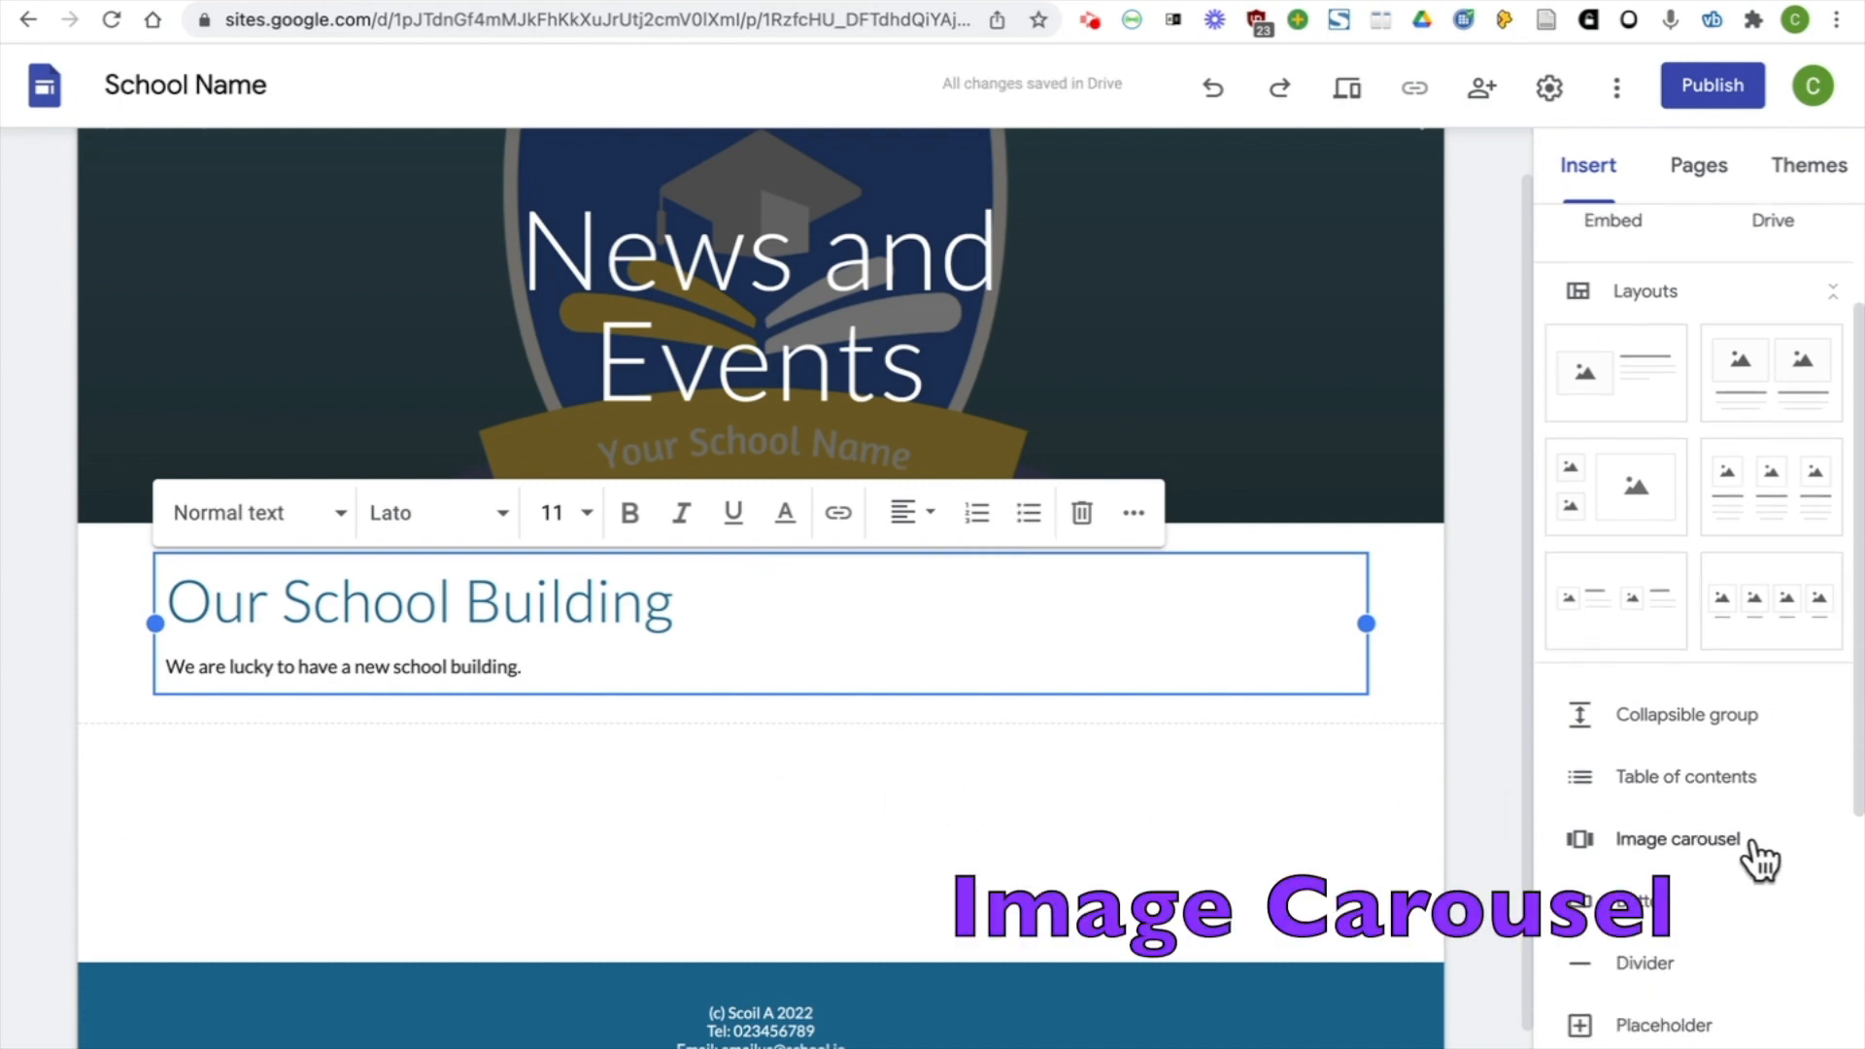
{"action": "left_click", "coordinate": [1758, 858]}
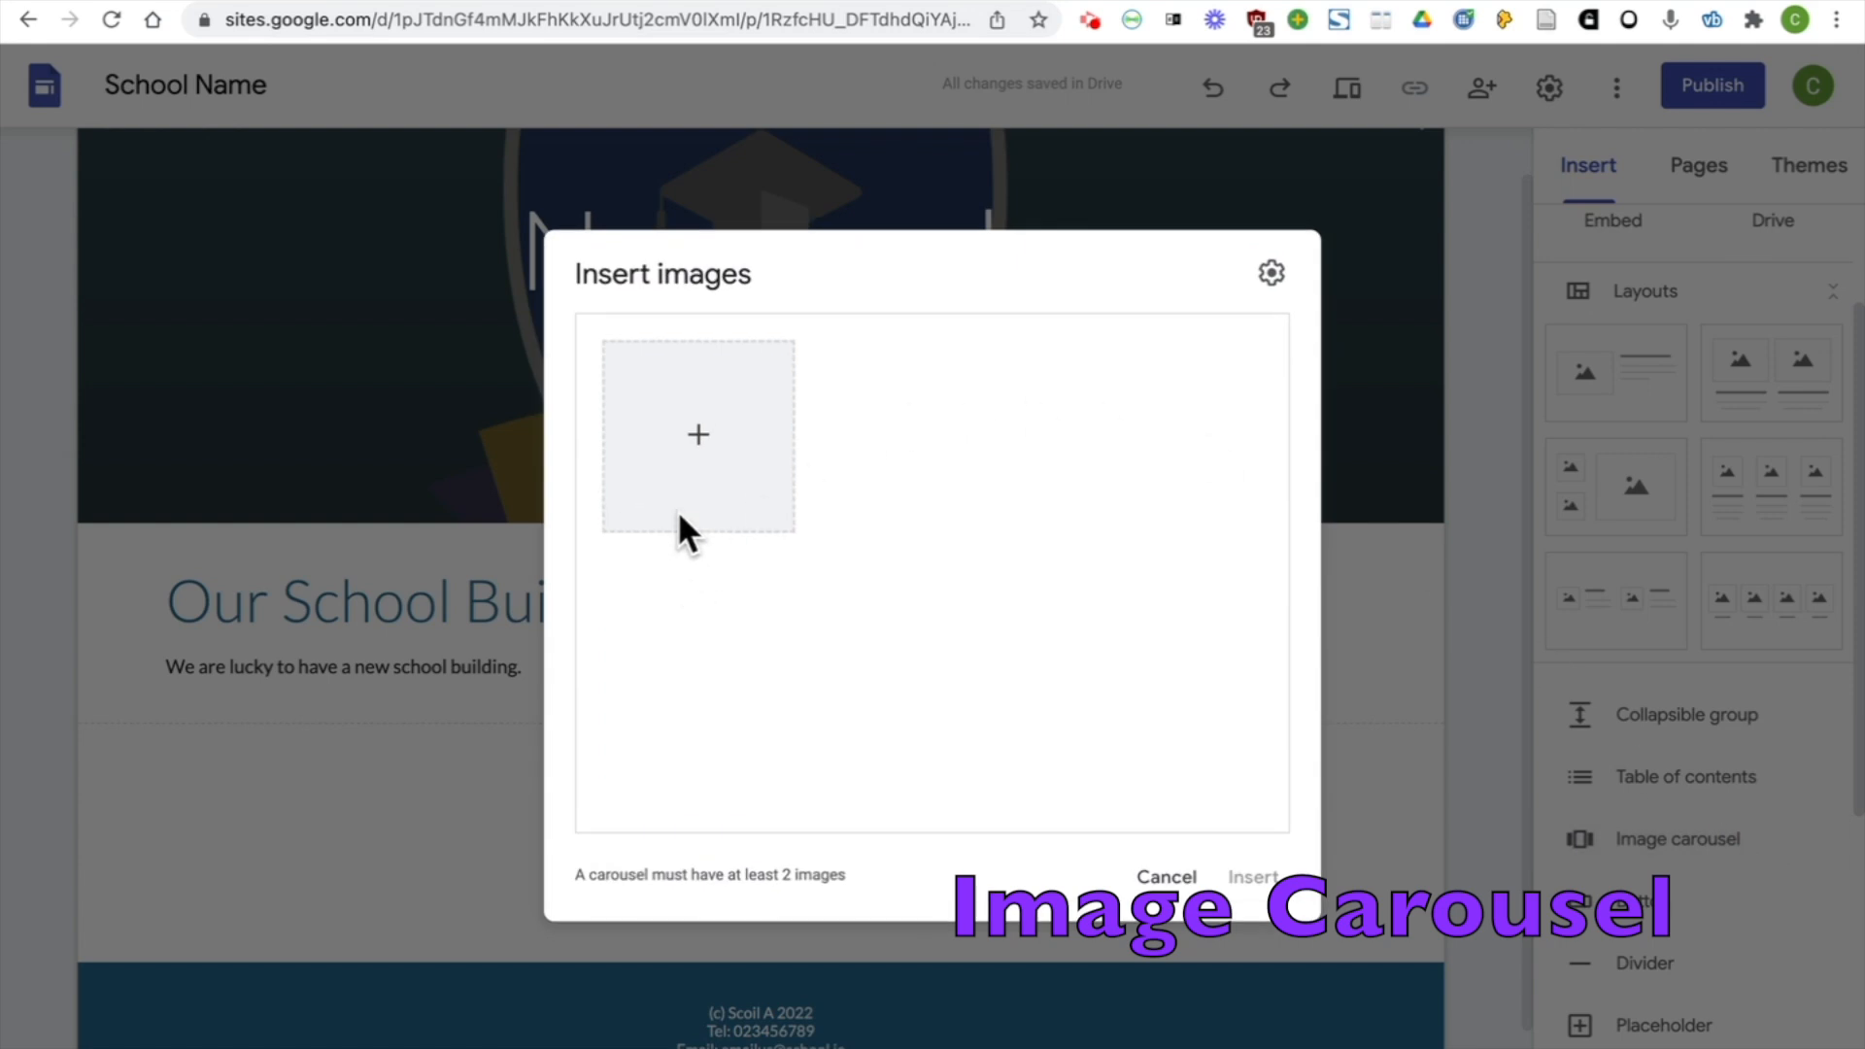
{"action": "left_click", "coordinate": [697, 464]}
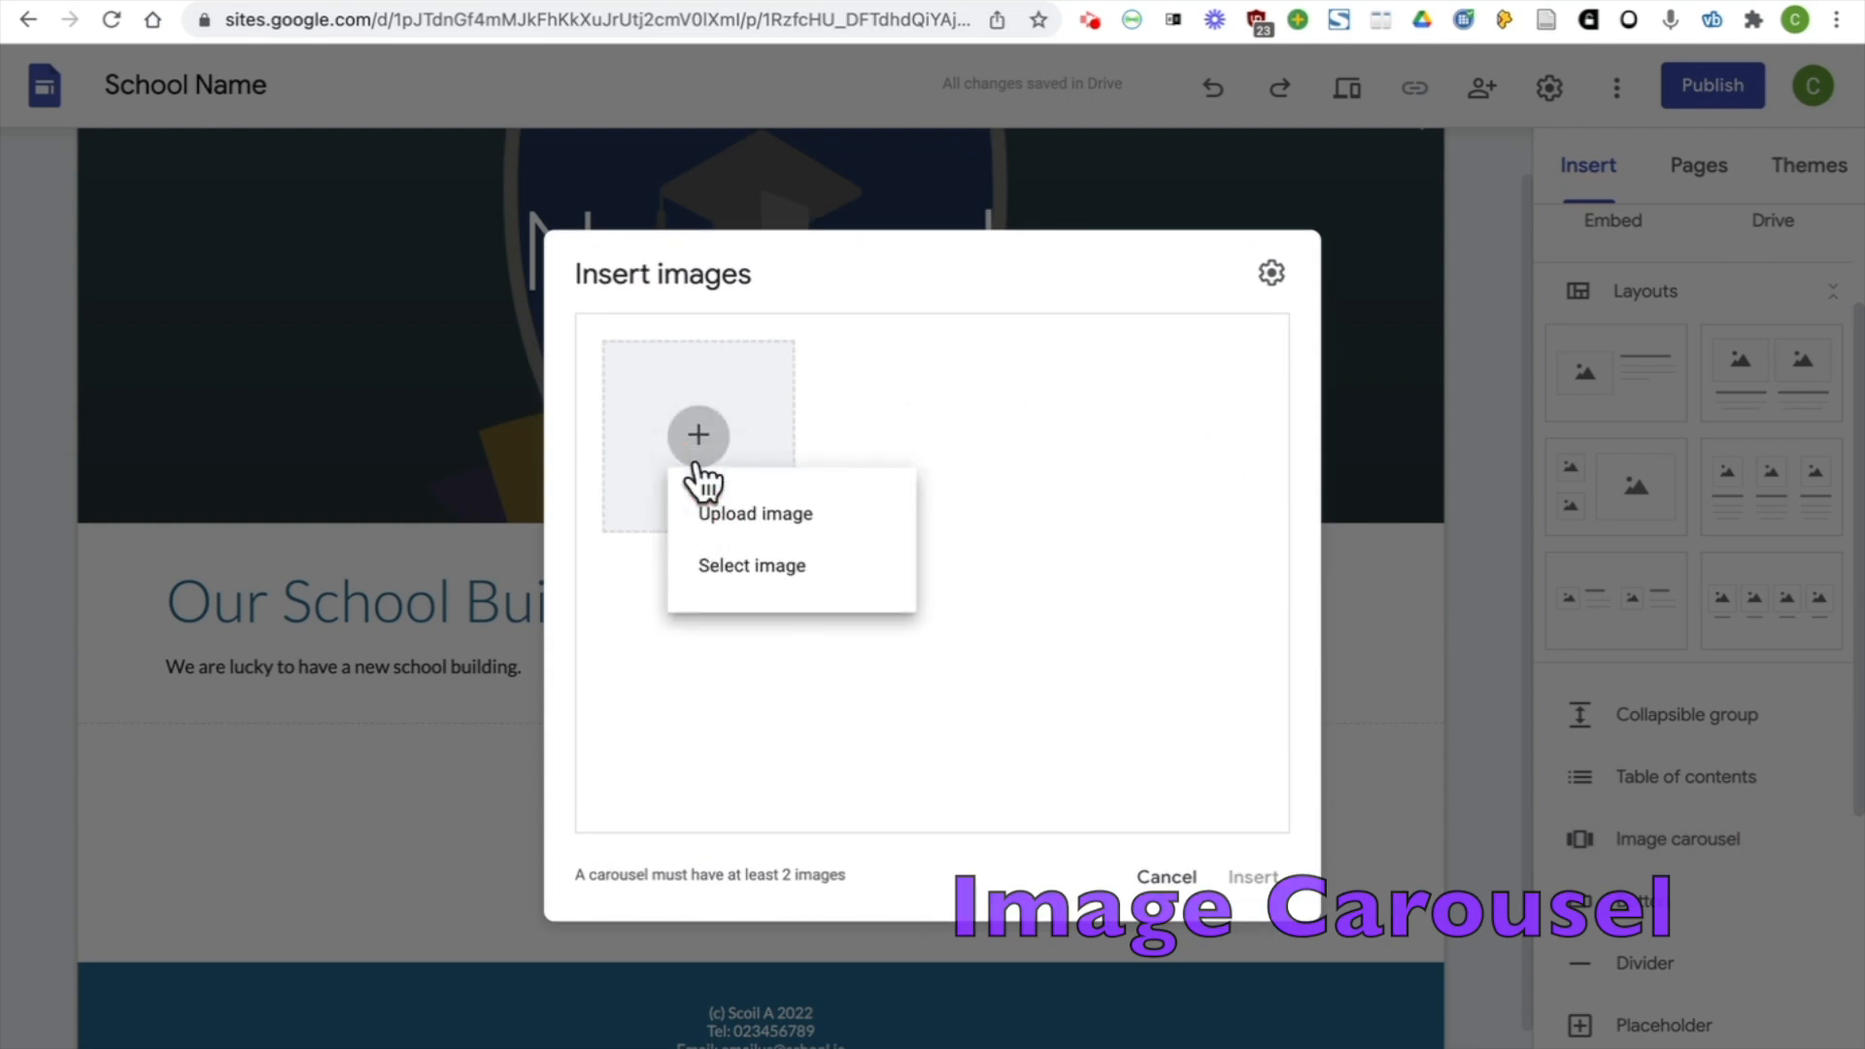
{"action": "left_click", "coordinate": [837, 569]}
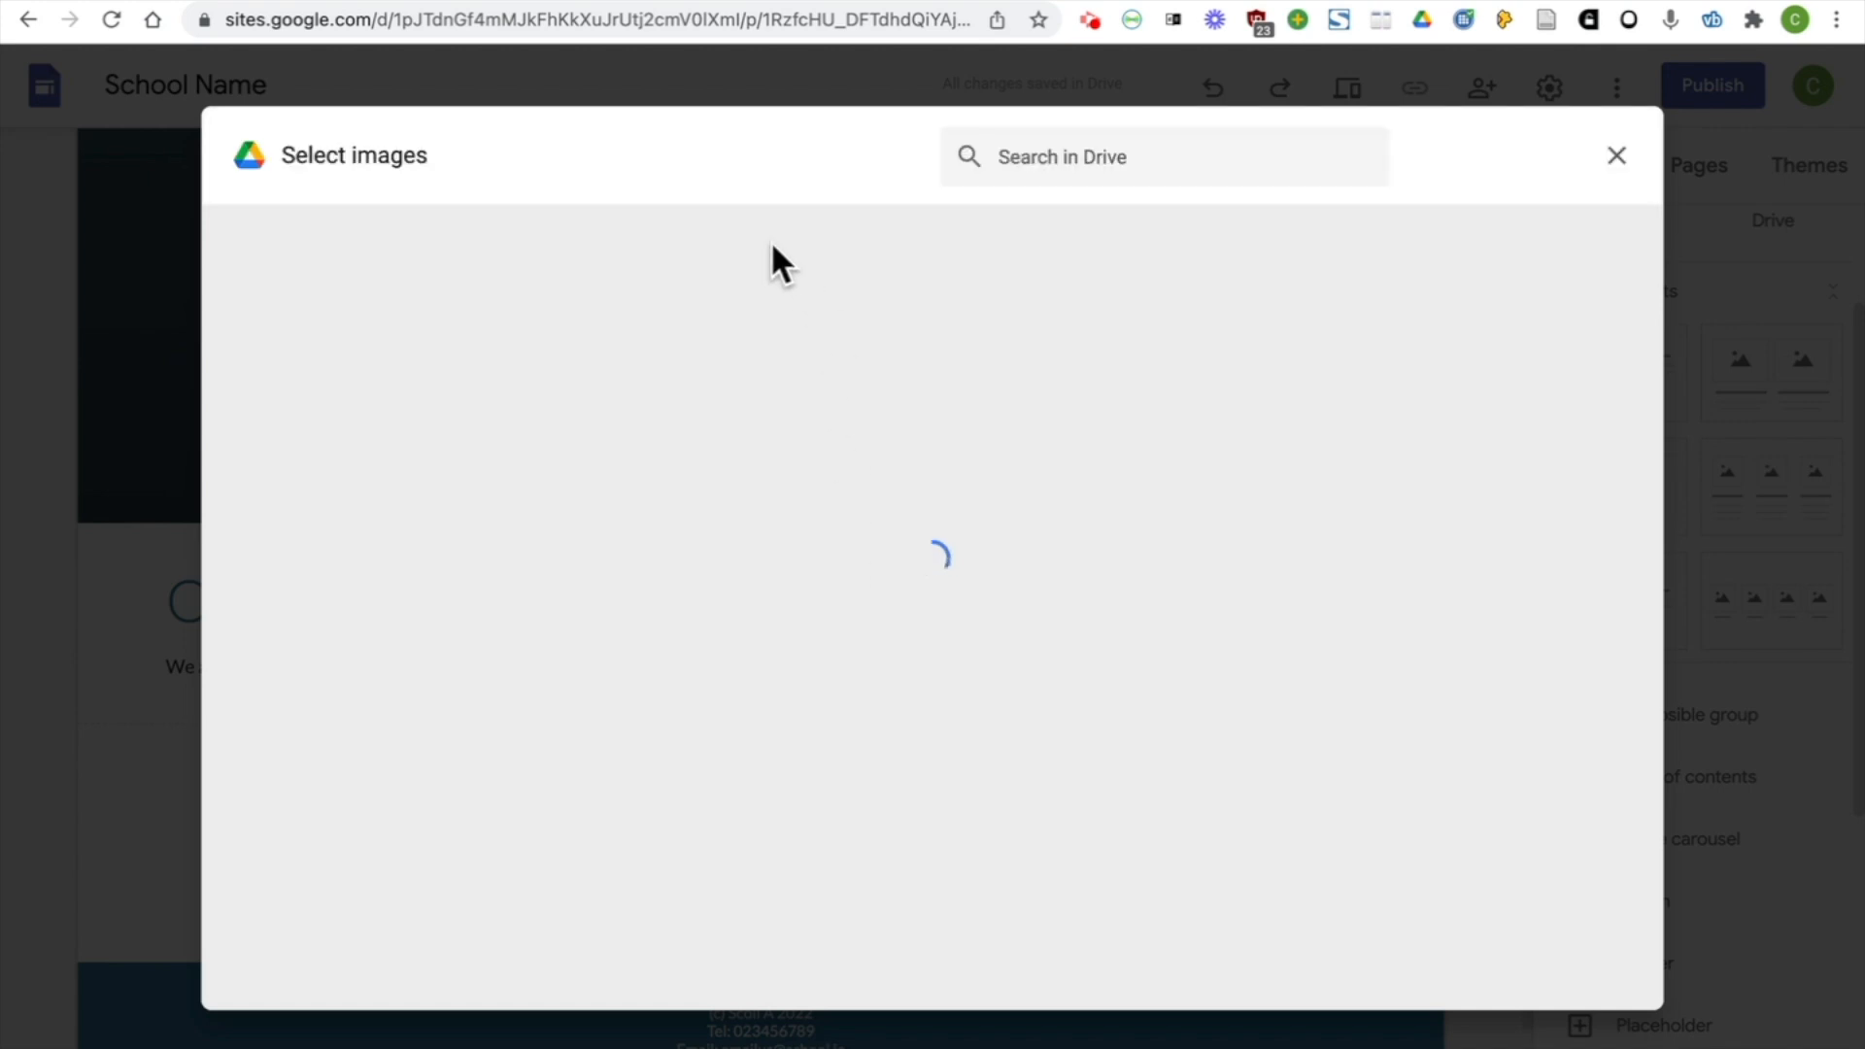
{"action": "left_click", "coordinate": [602, 238]}
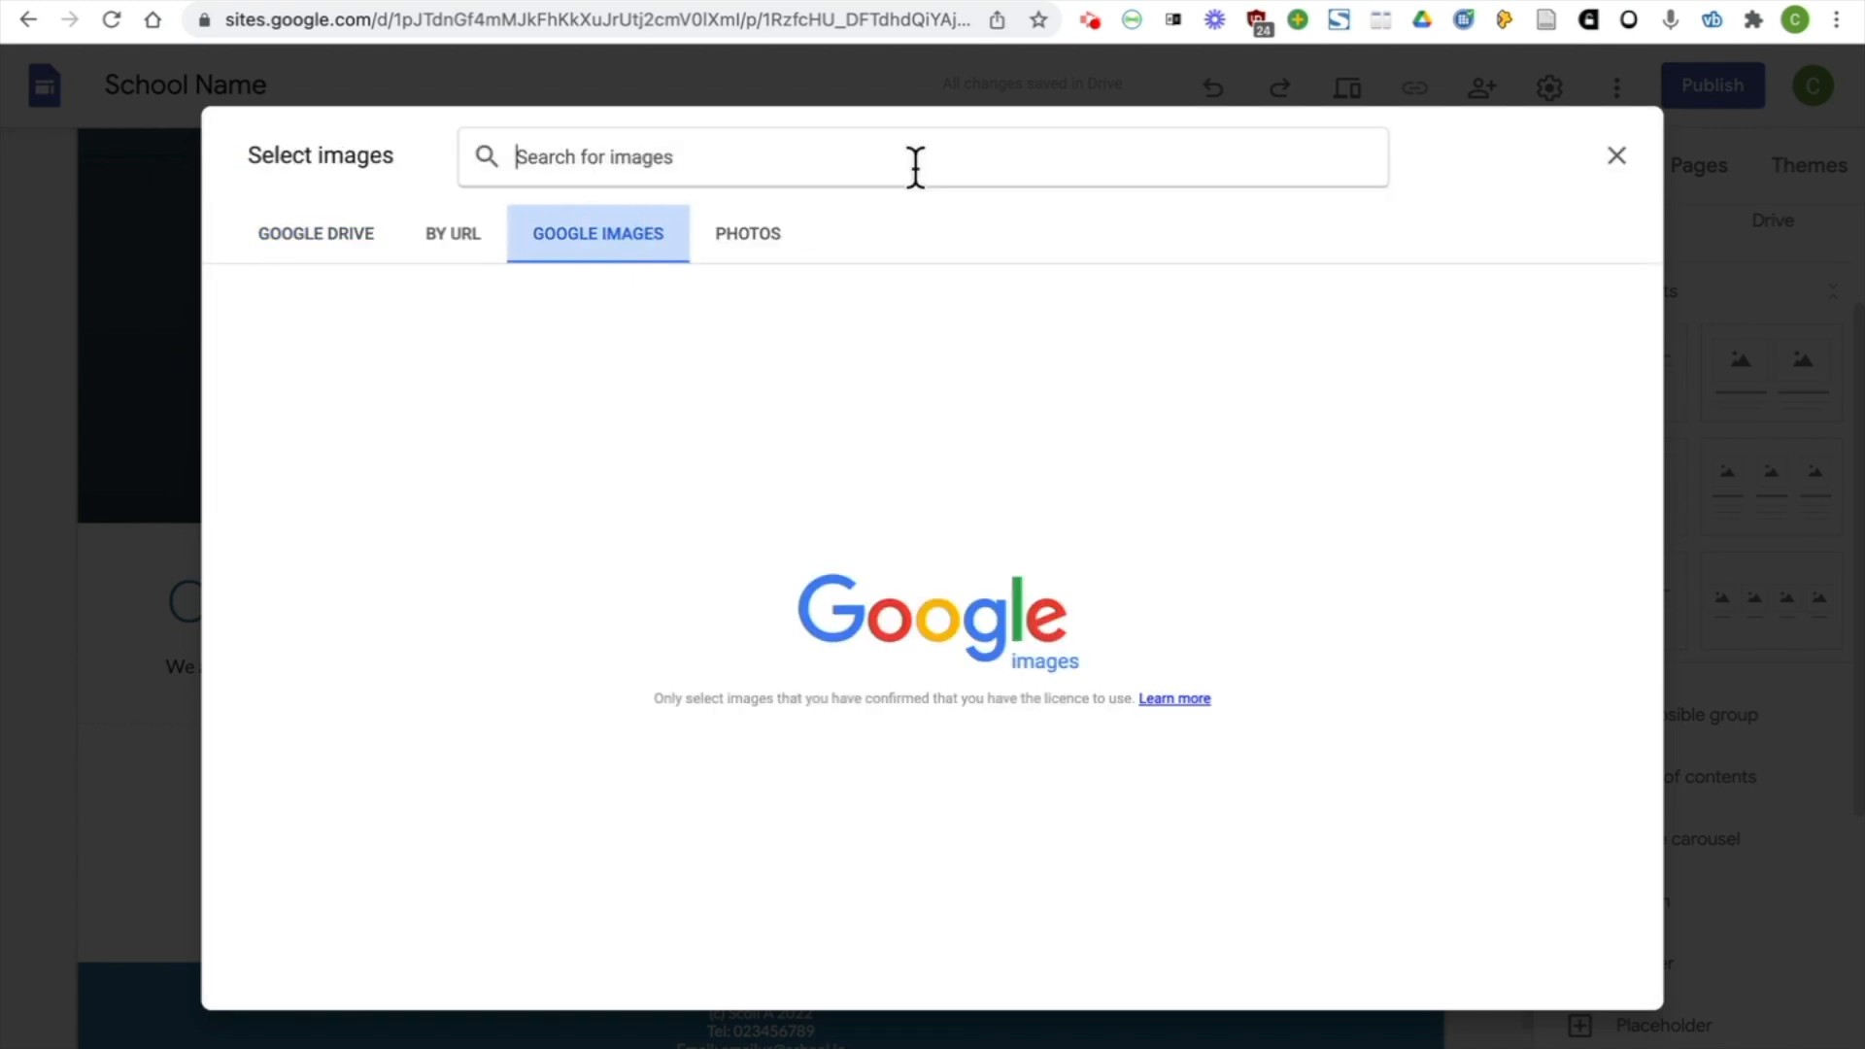
{"action": "type", "text": "classroom"}
{"action": "key", "text": "Return"}
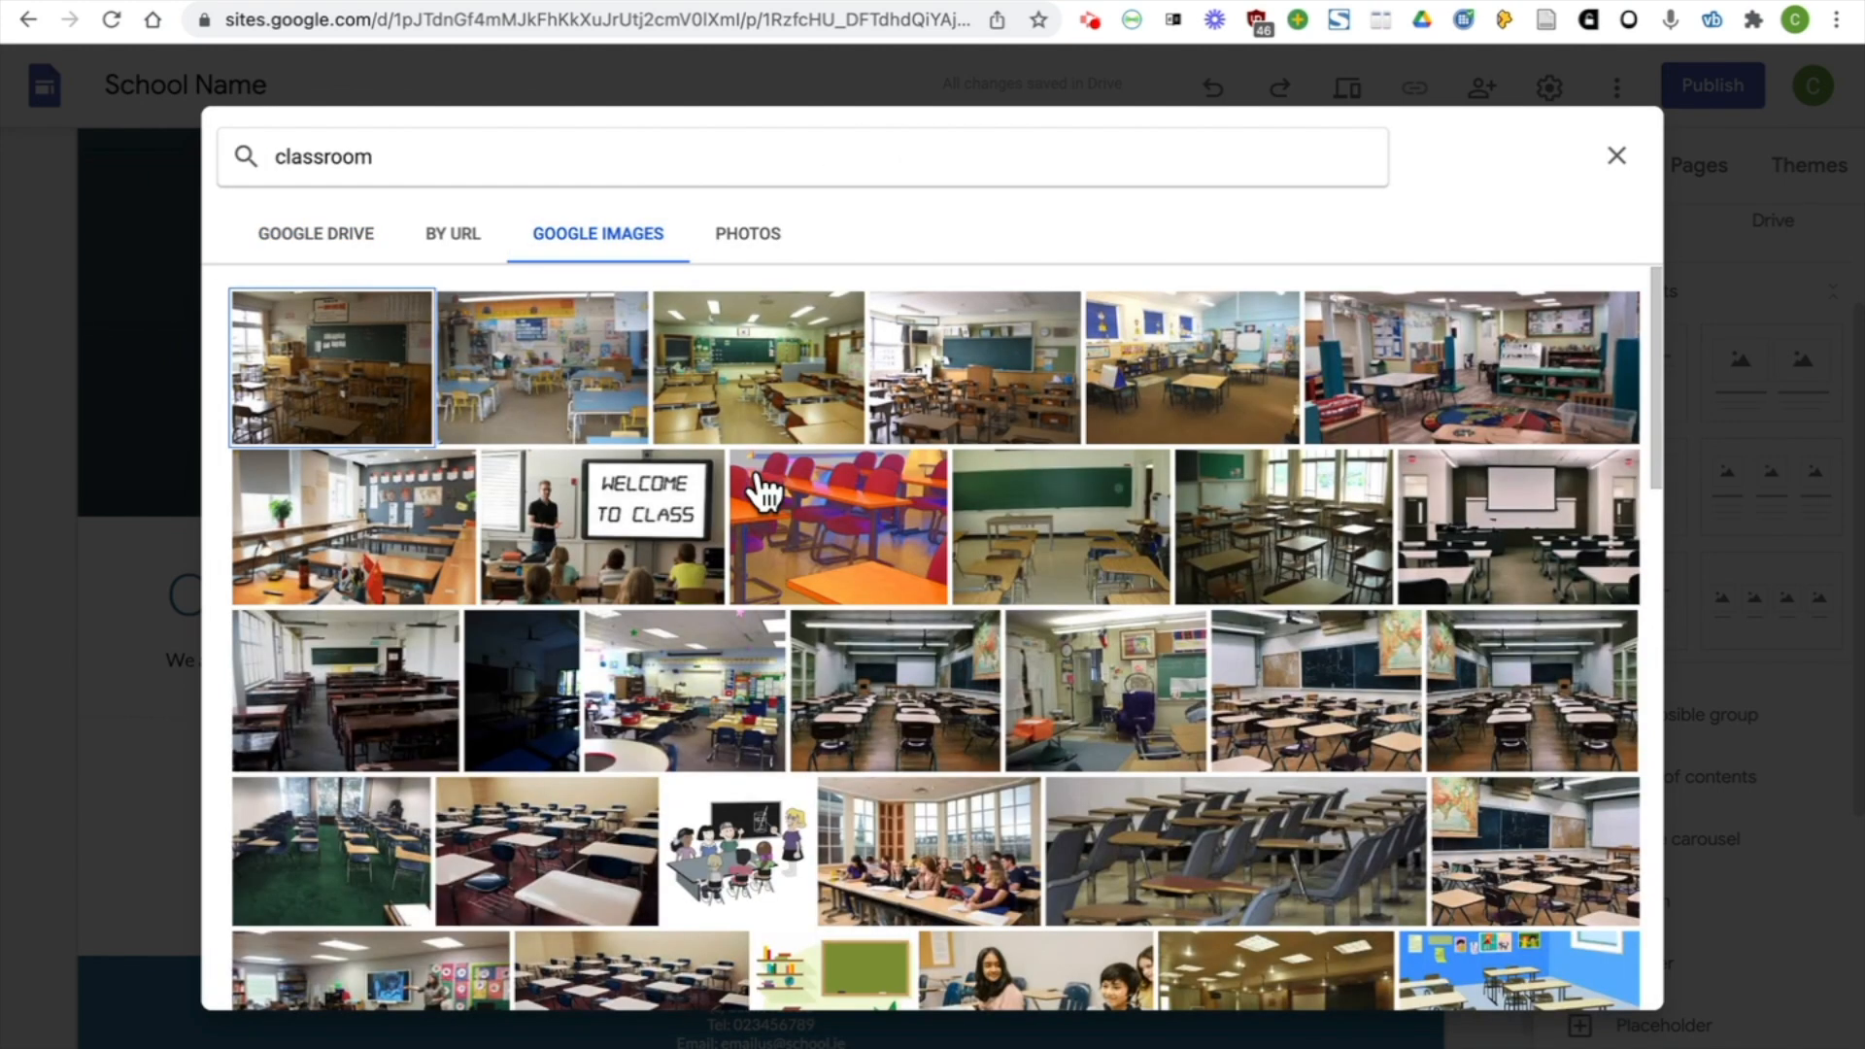
Insert two classroom pictures into the carousel and centre it below the "Our School Building" text
{"action": "left_click", "coordinate": [568, 389]}
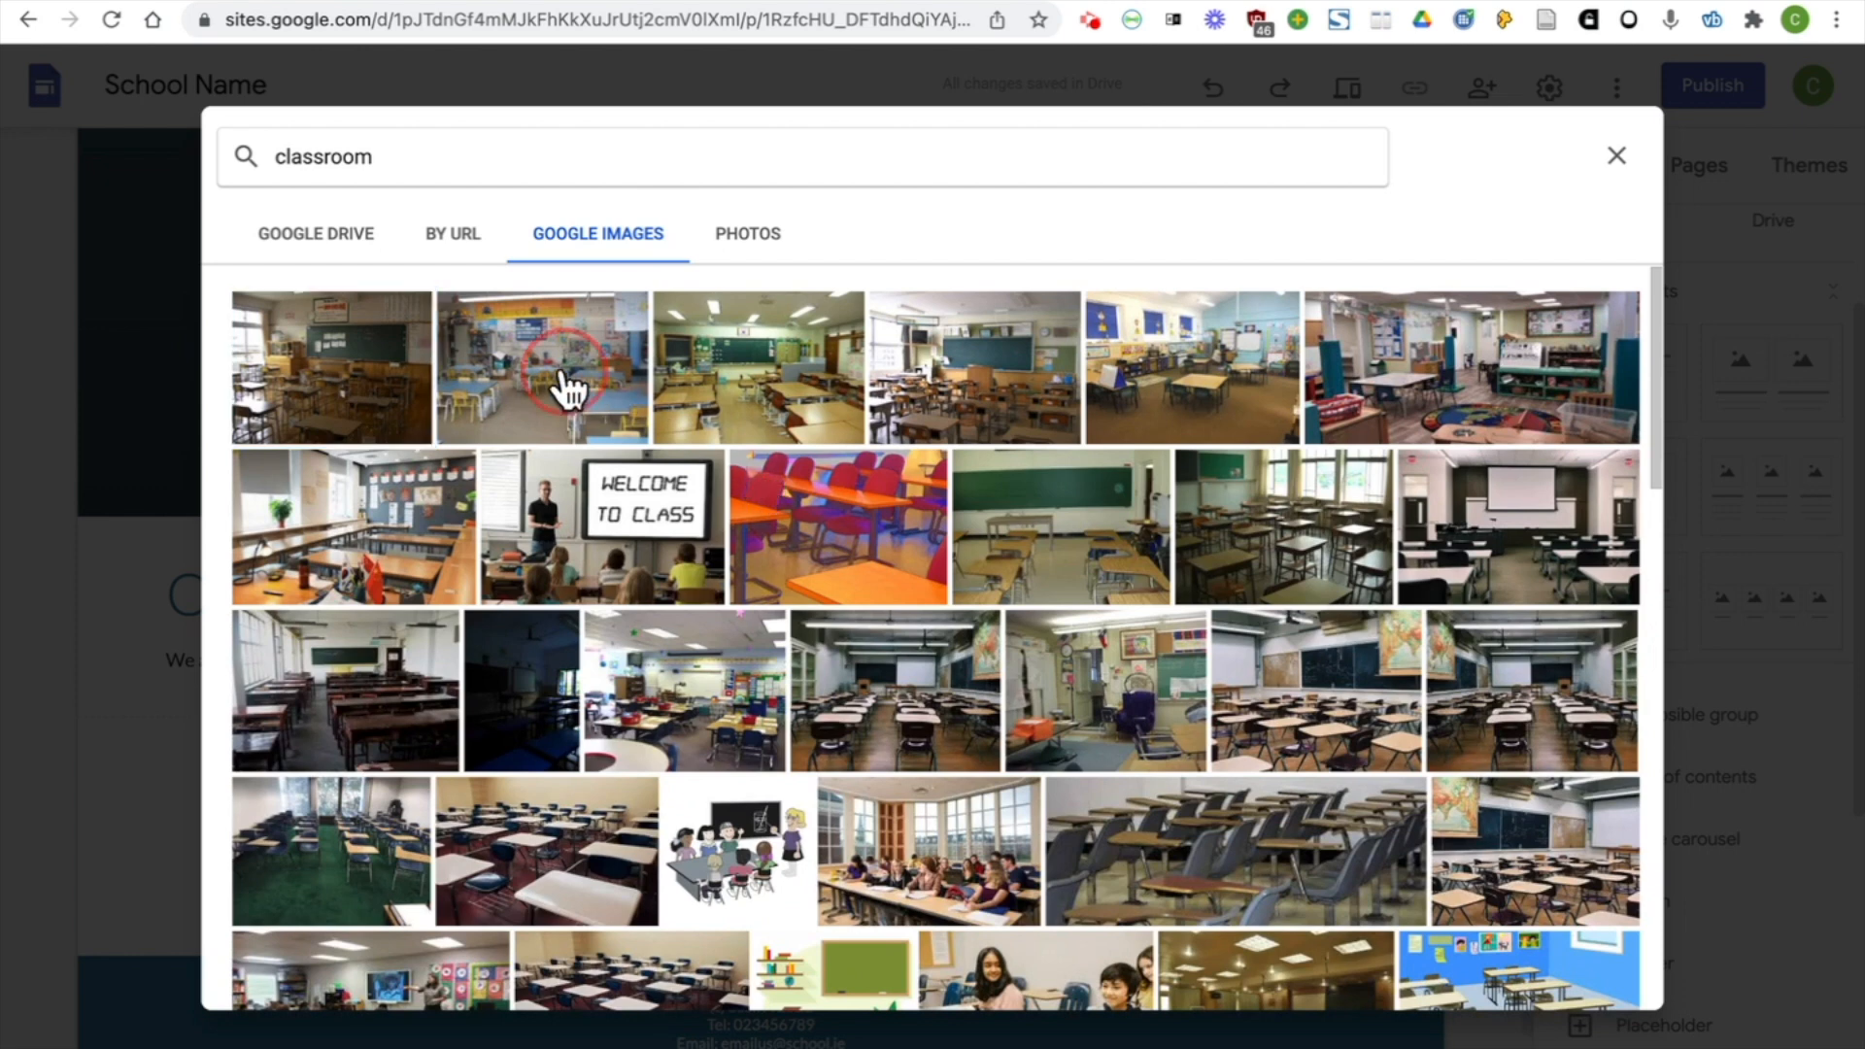
{"action": "left_click", "coordinate": [697, 744]}
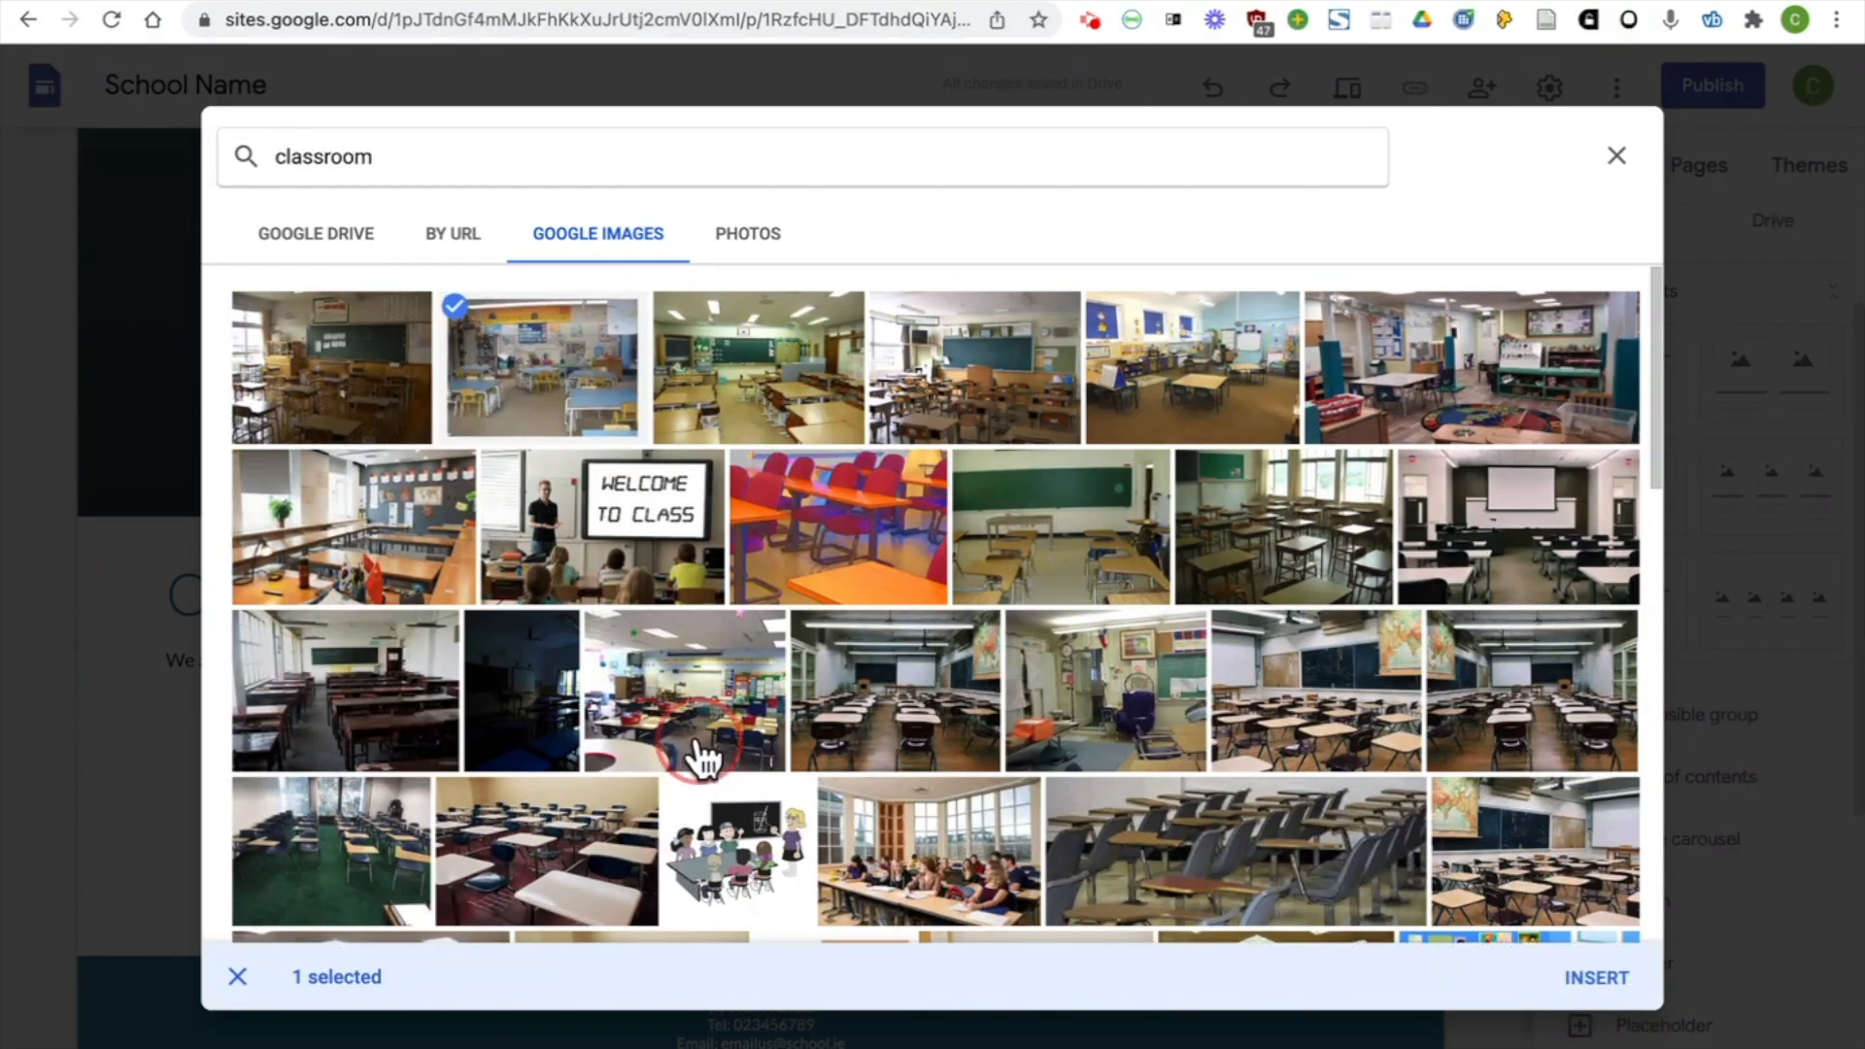
{"action": "left_click", "coordinate": [1614, 984]}
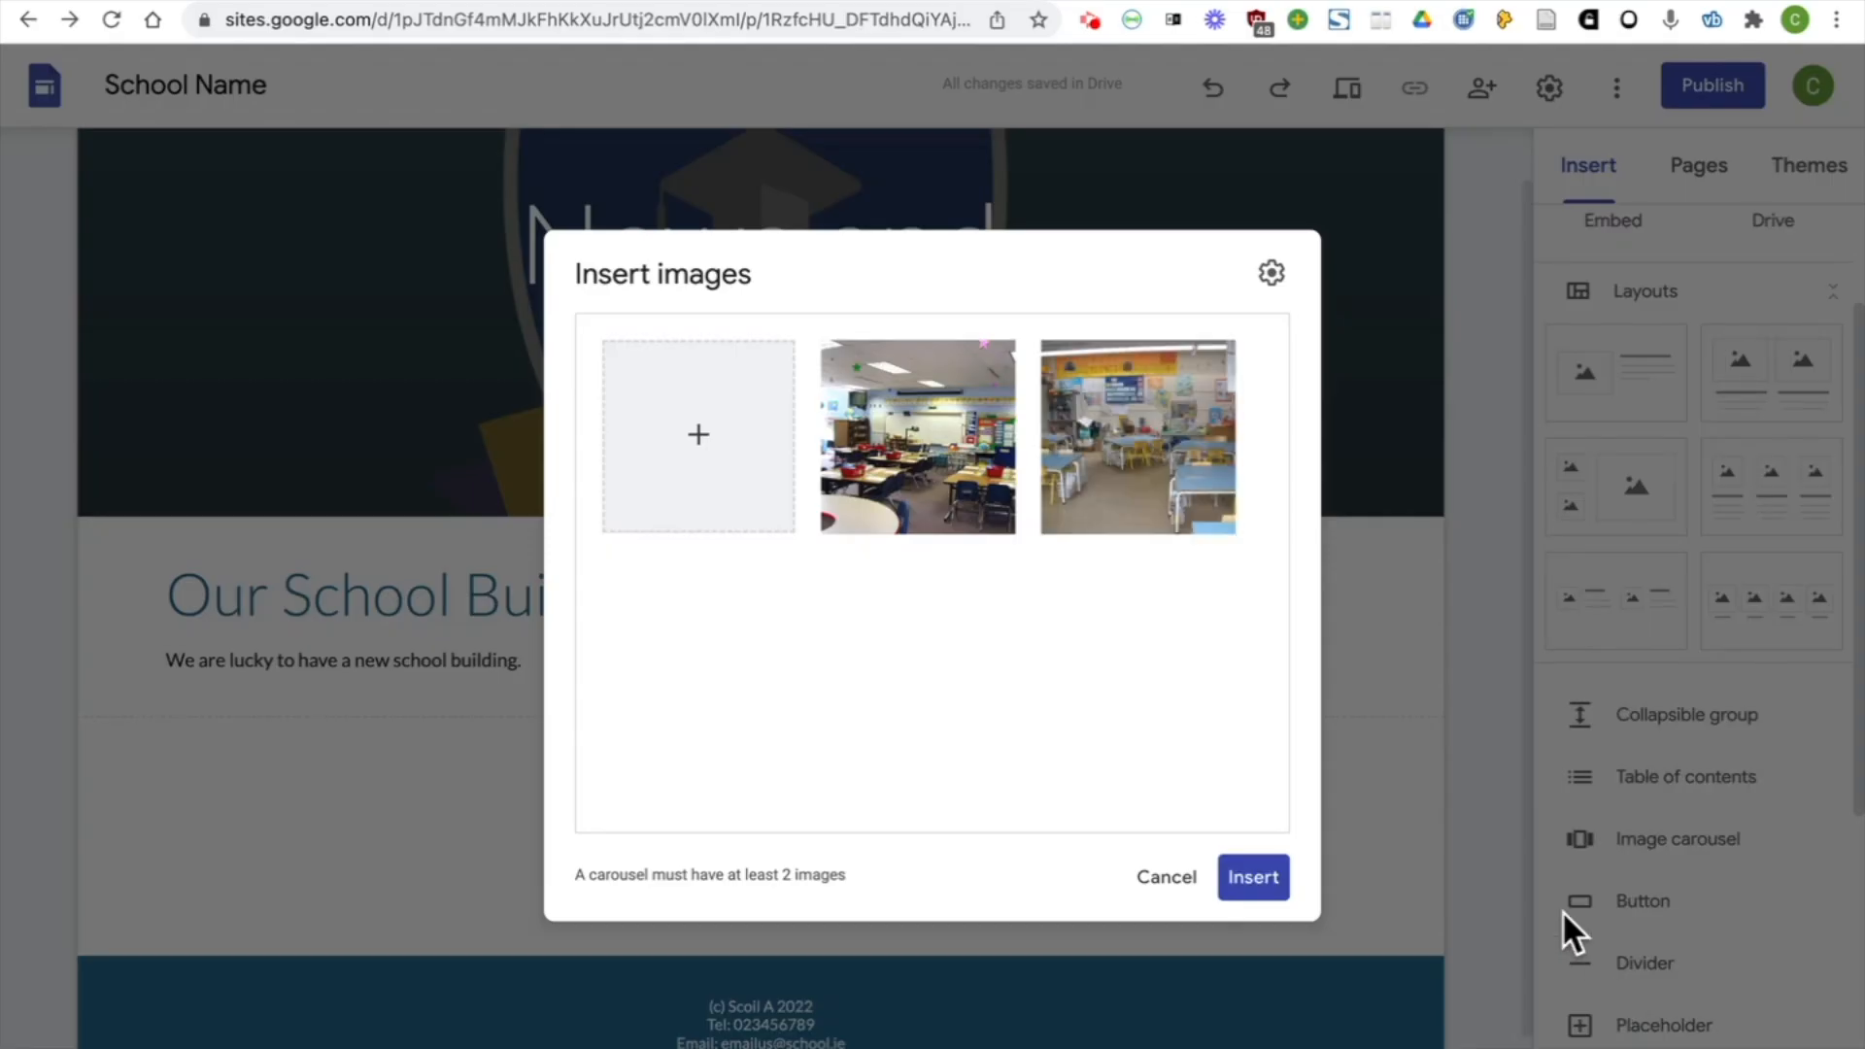
{"action": "left_click", "coordinate": [1255, 879]}
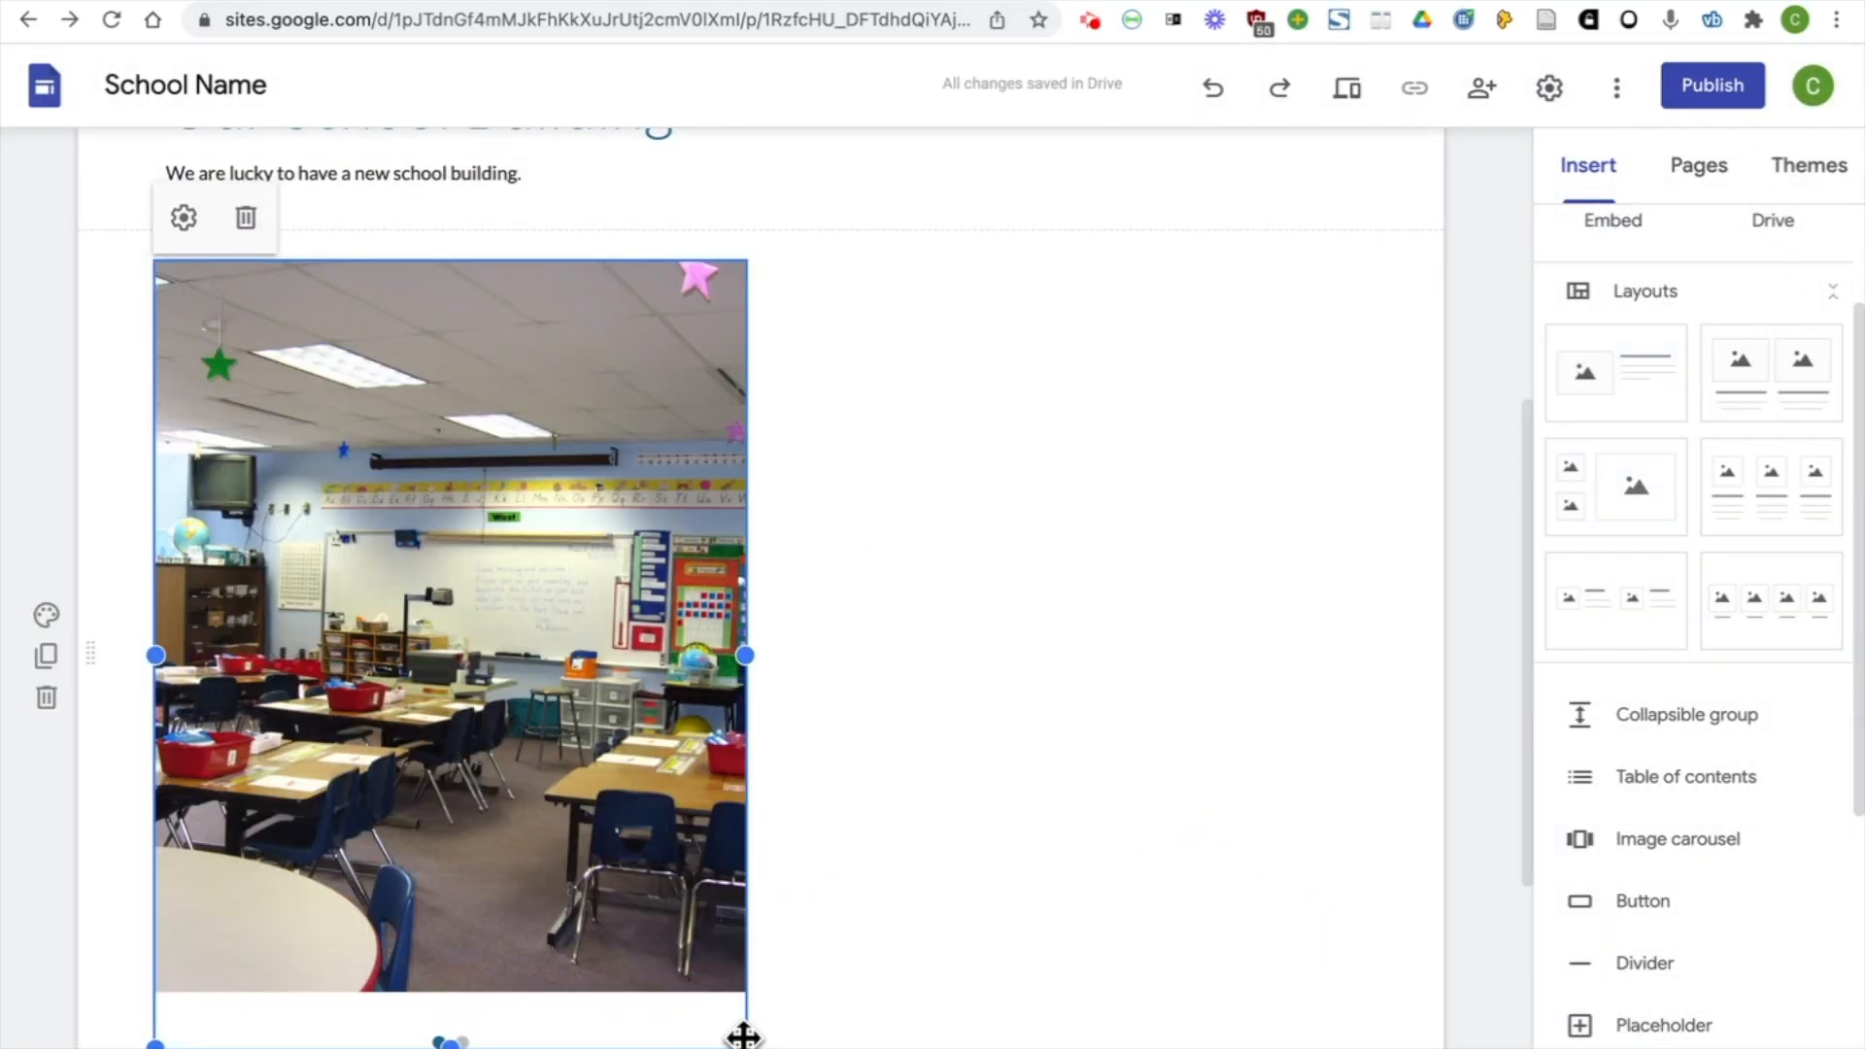
{"action": "left_click_drag", "start_coordinate": [645, 708], "coordinate": [773, 693]}
{"action": "scroll", "coordinate": [773, 692], "scroll_direction": "up", "scroll_amount": 1}
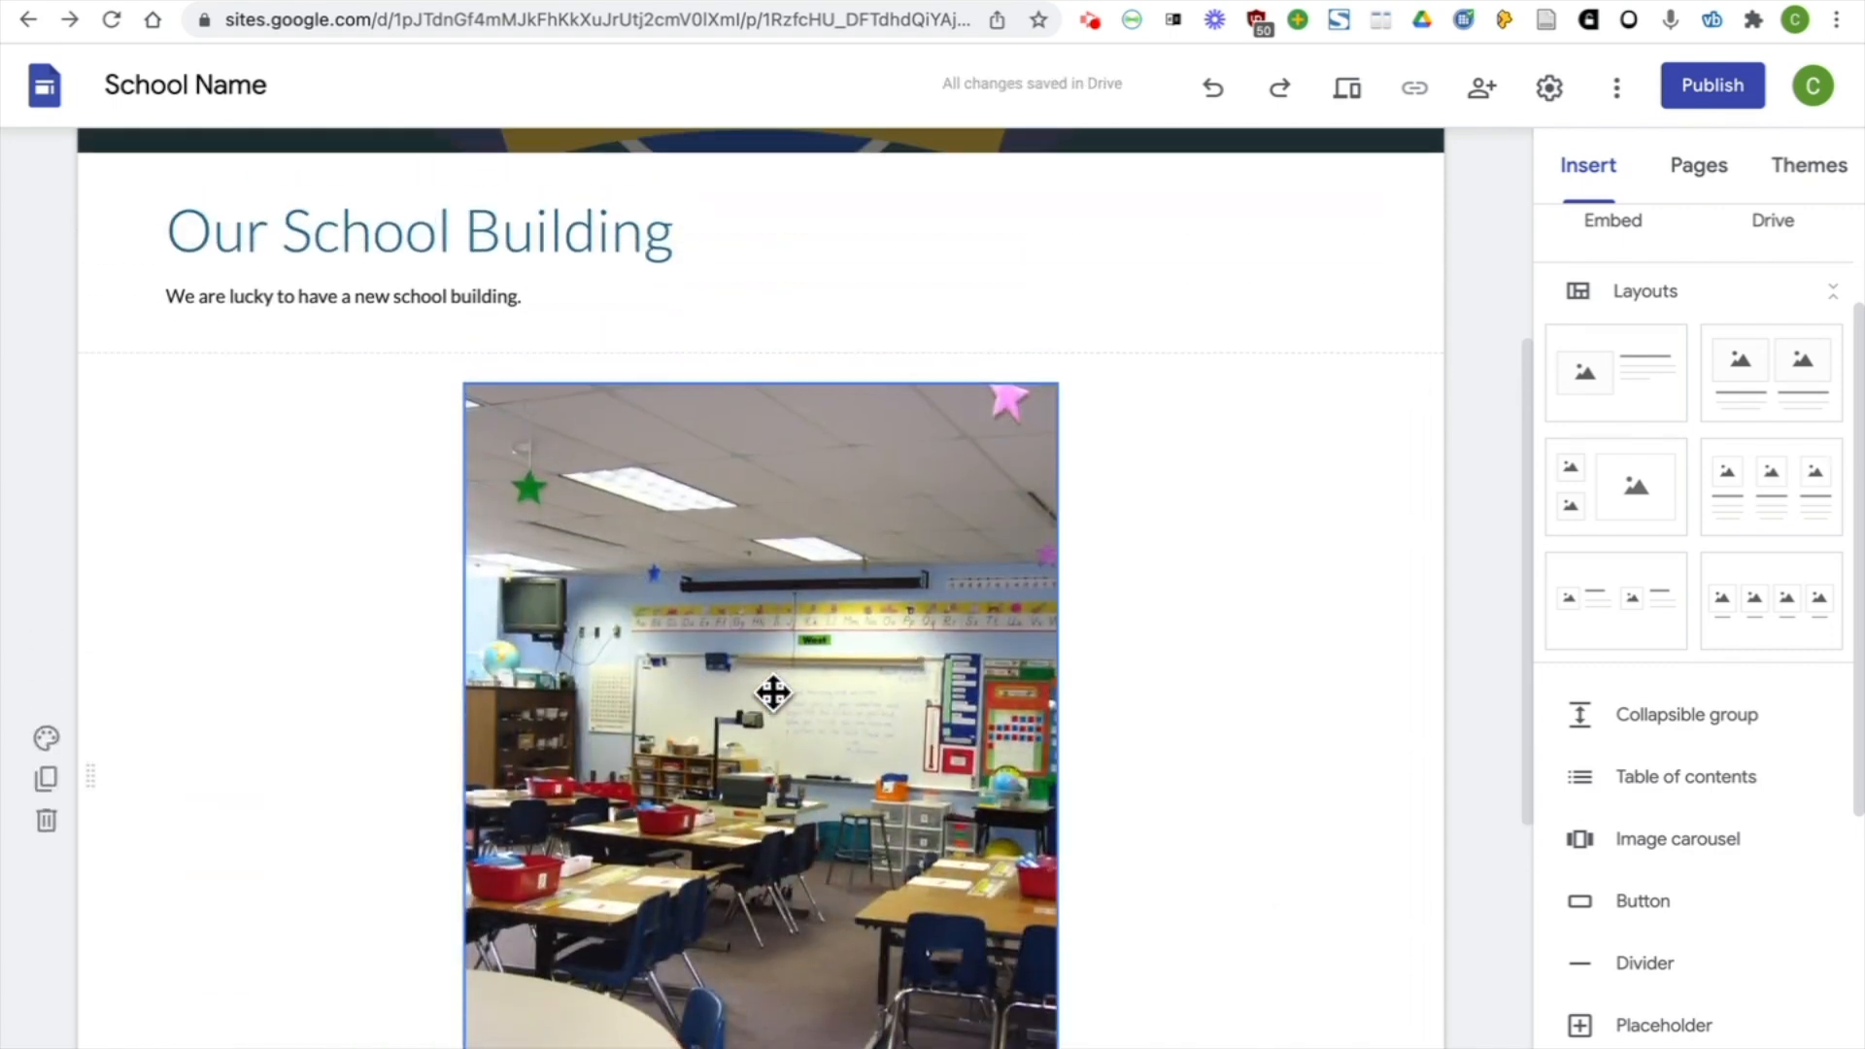
Preview the News and Events page, advance the carousel to its next picture and close the preview
{"action": "scroll", "coordinate": [773, 692], "scroll_direction": "down", "scroll_amount": 2}
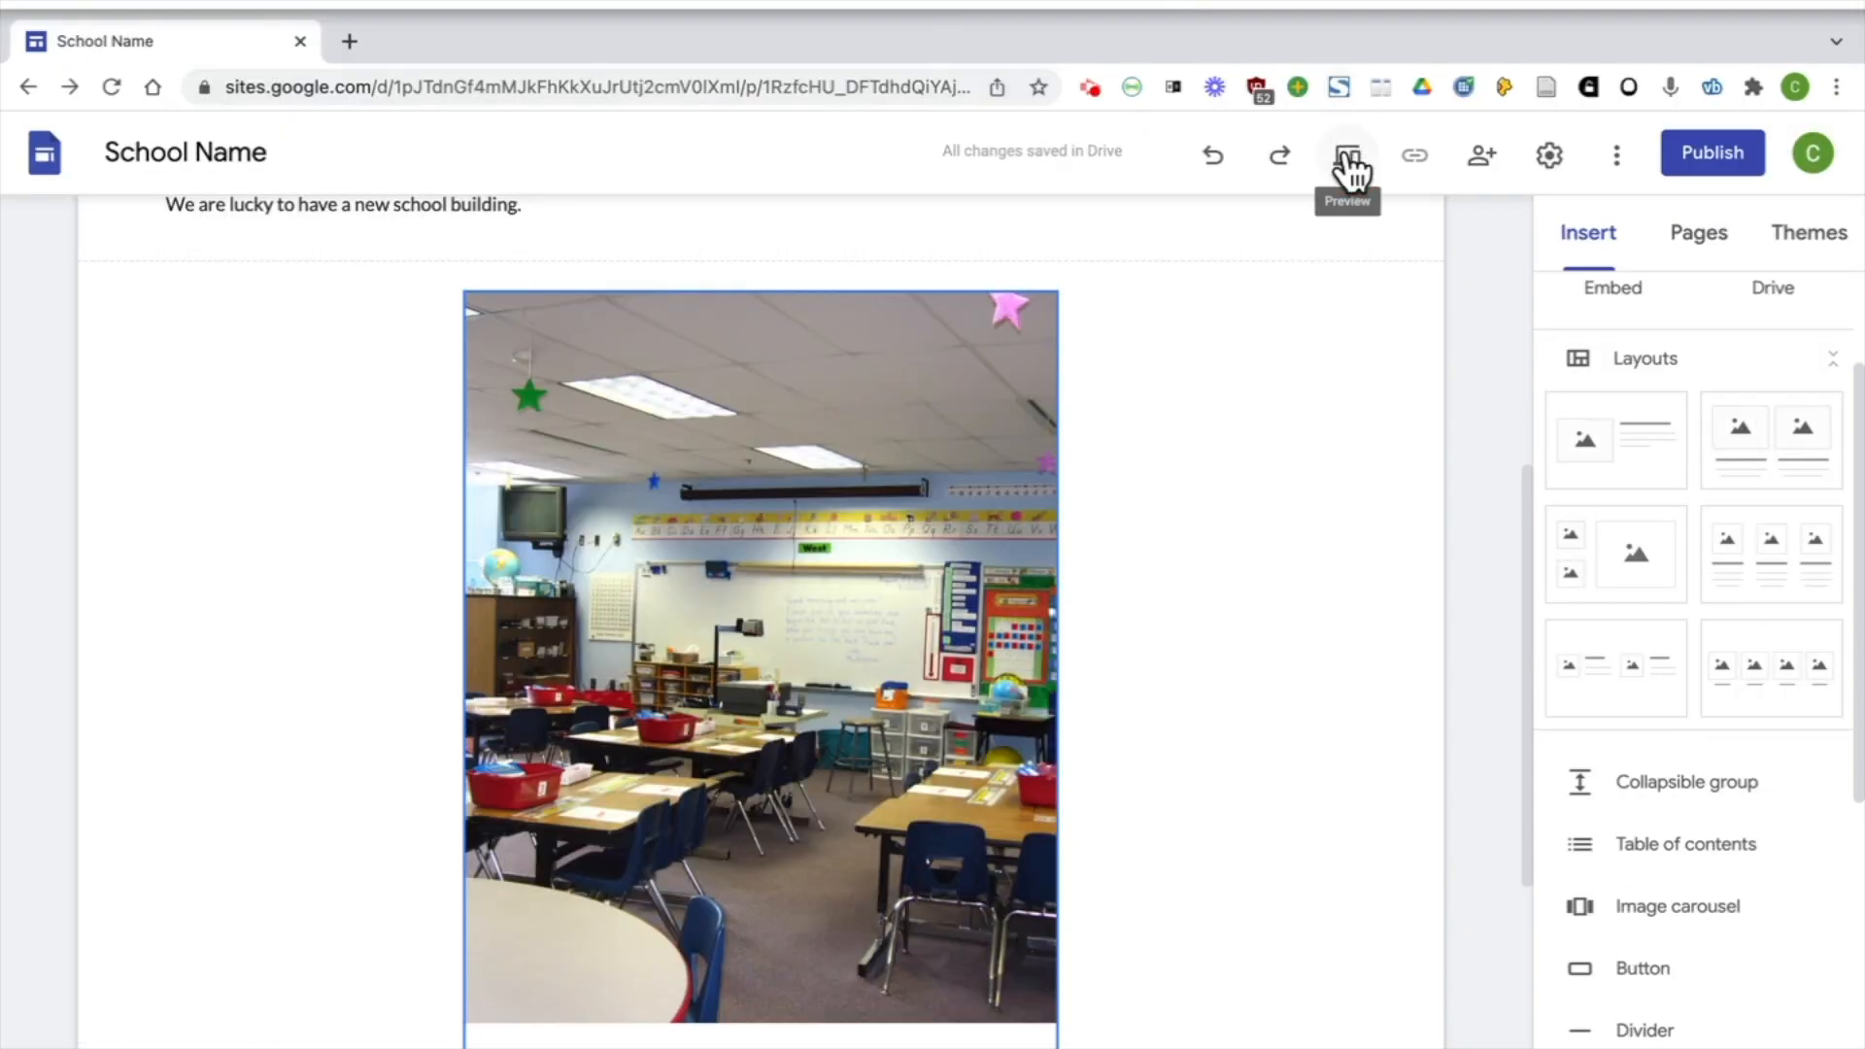
{"action": "left_click", "coordinate": [1346, 155]}
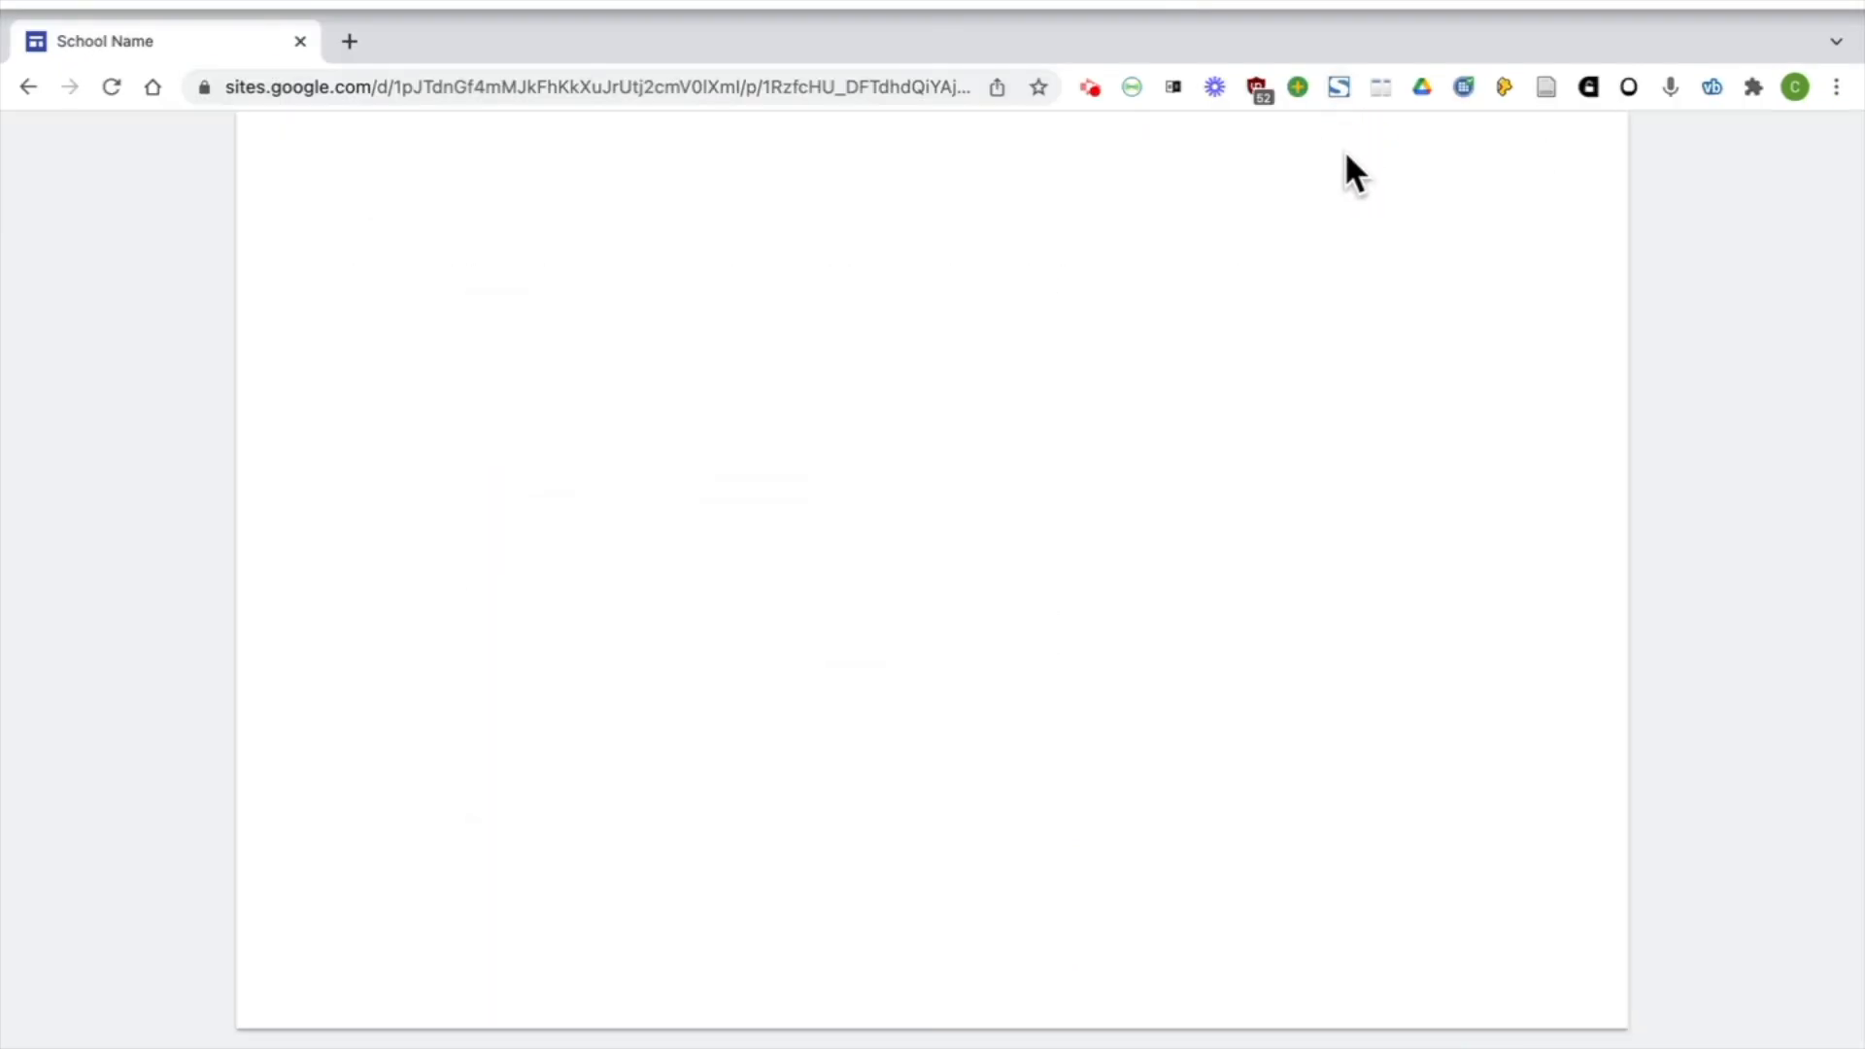
{"action": "scroll", "coordinate": [1154, 408], "scroll_direction": "down", "scroll_amount": 6}
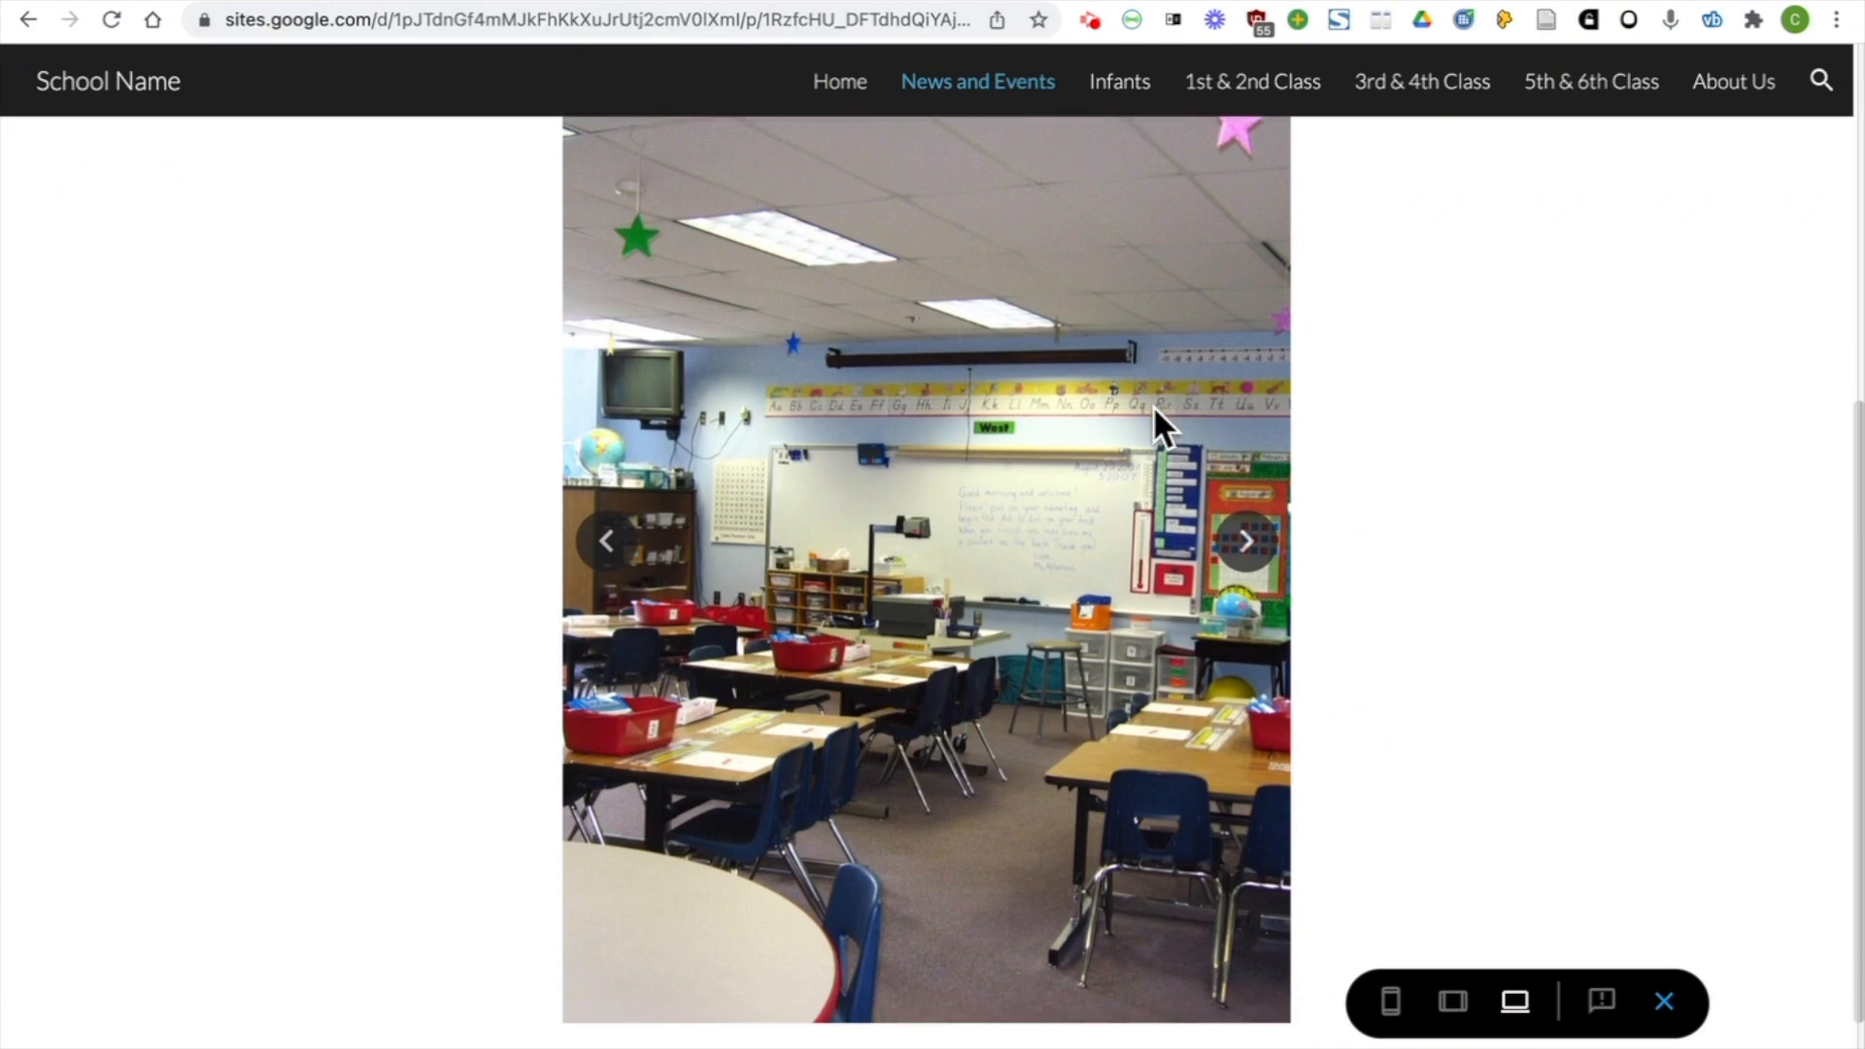
{"action": "left_click", "coordinate": [1249, 549]}
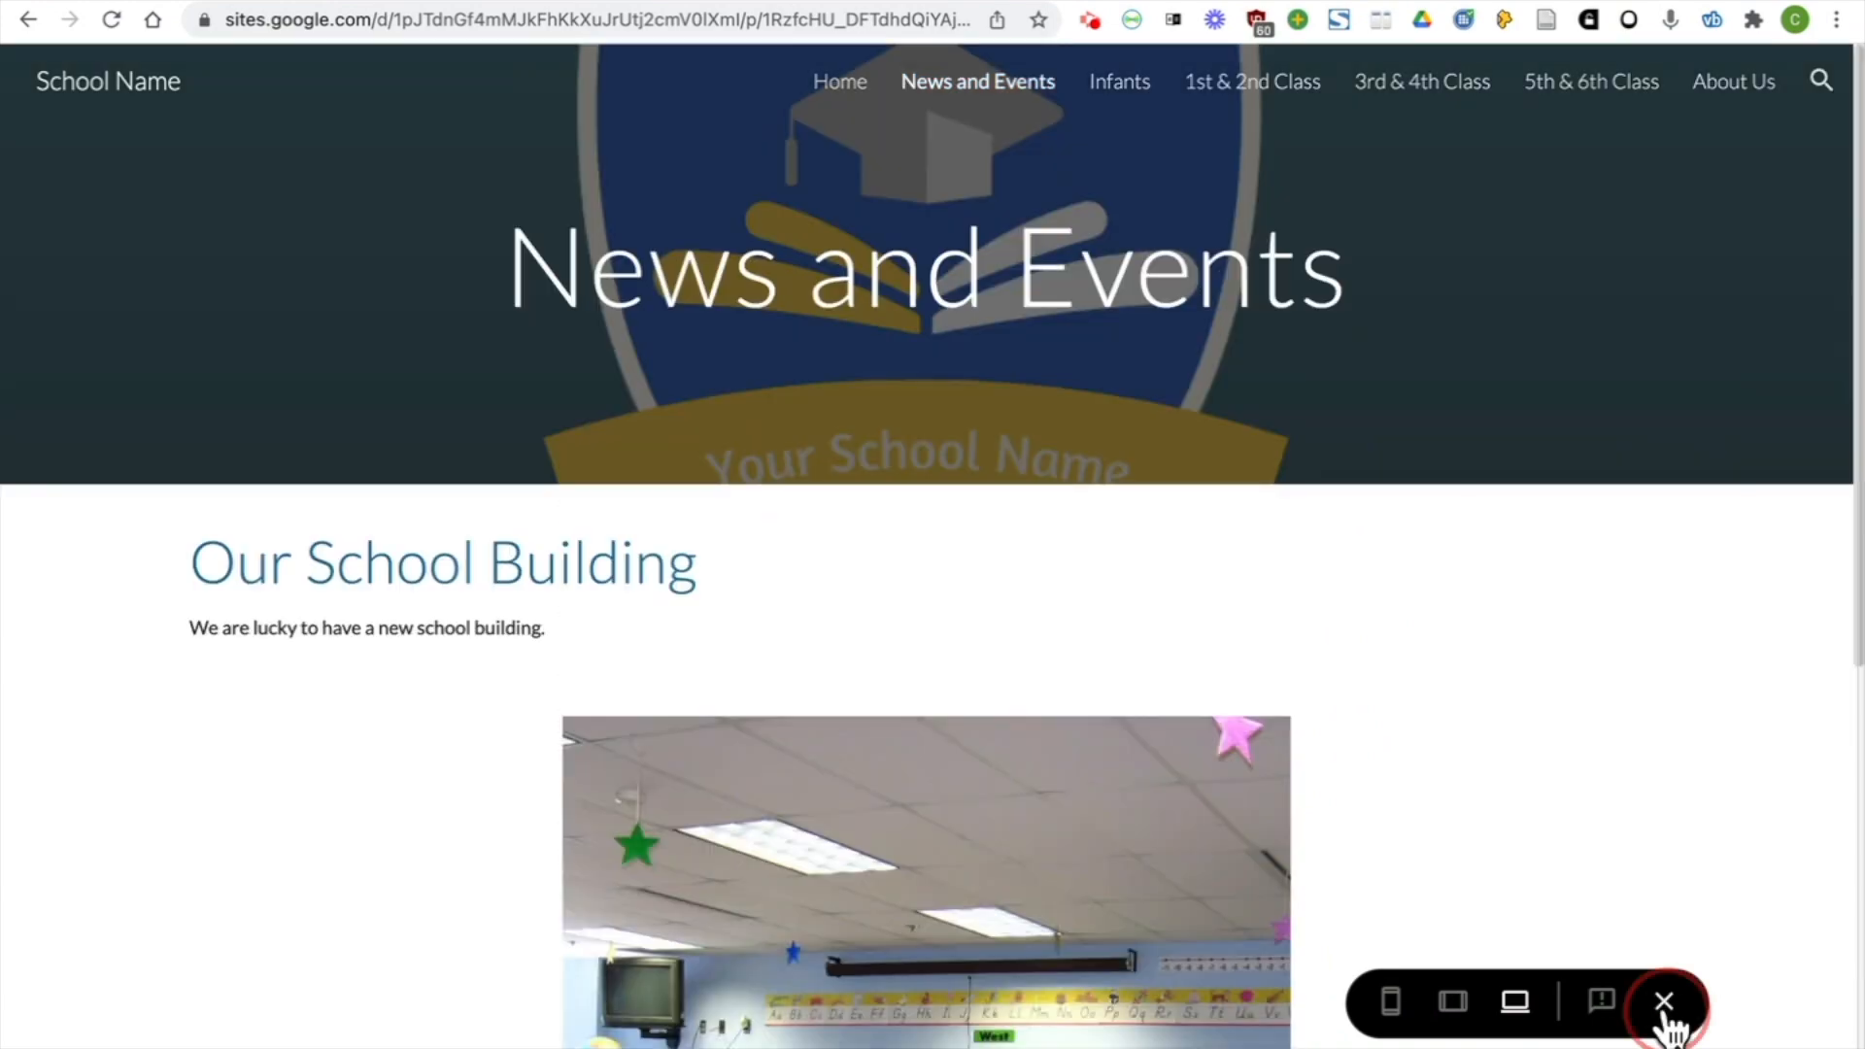
{"action": "left_click", "coordinate": [1664, 1000]}
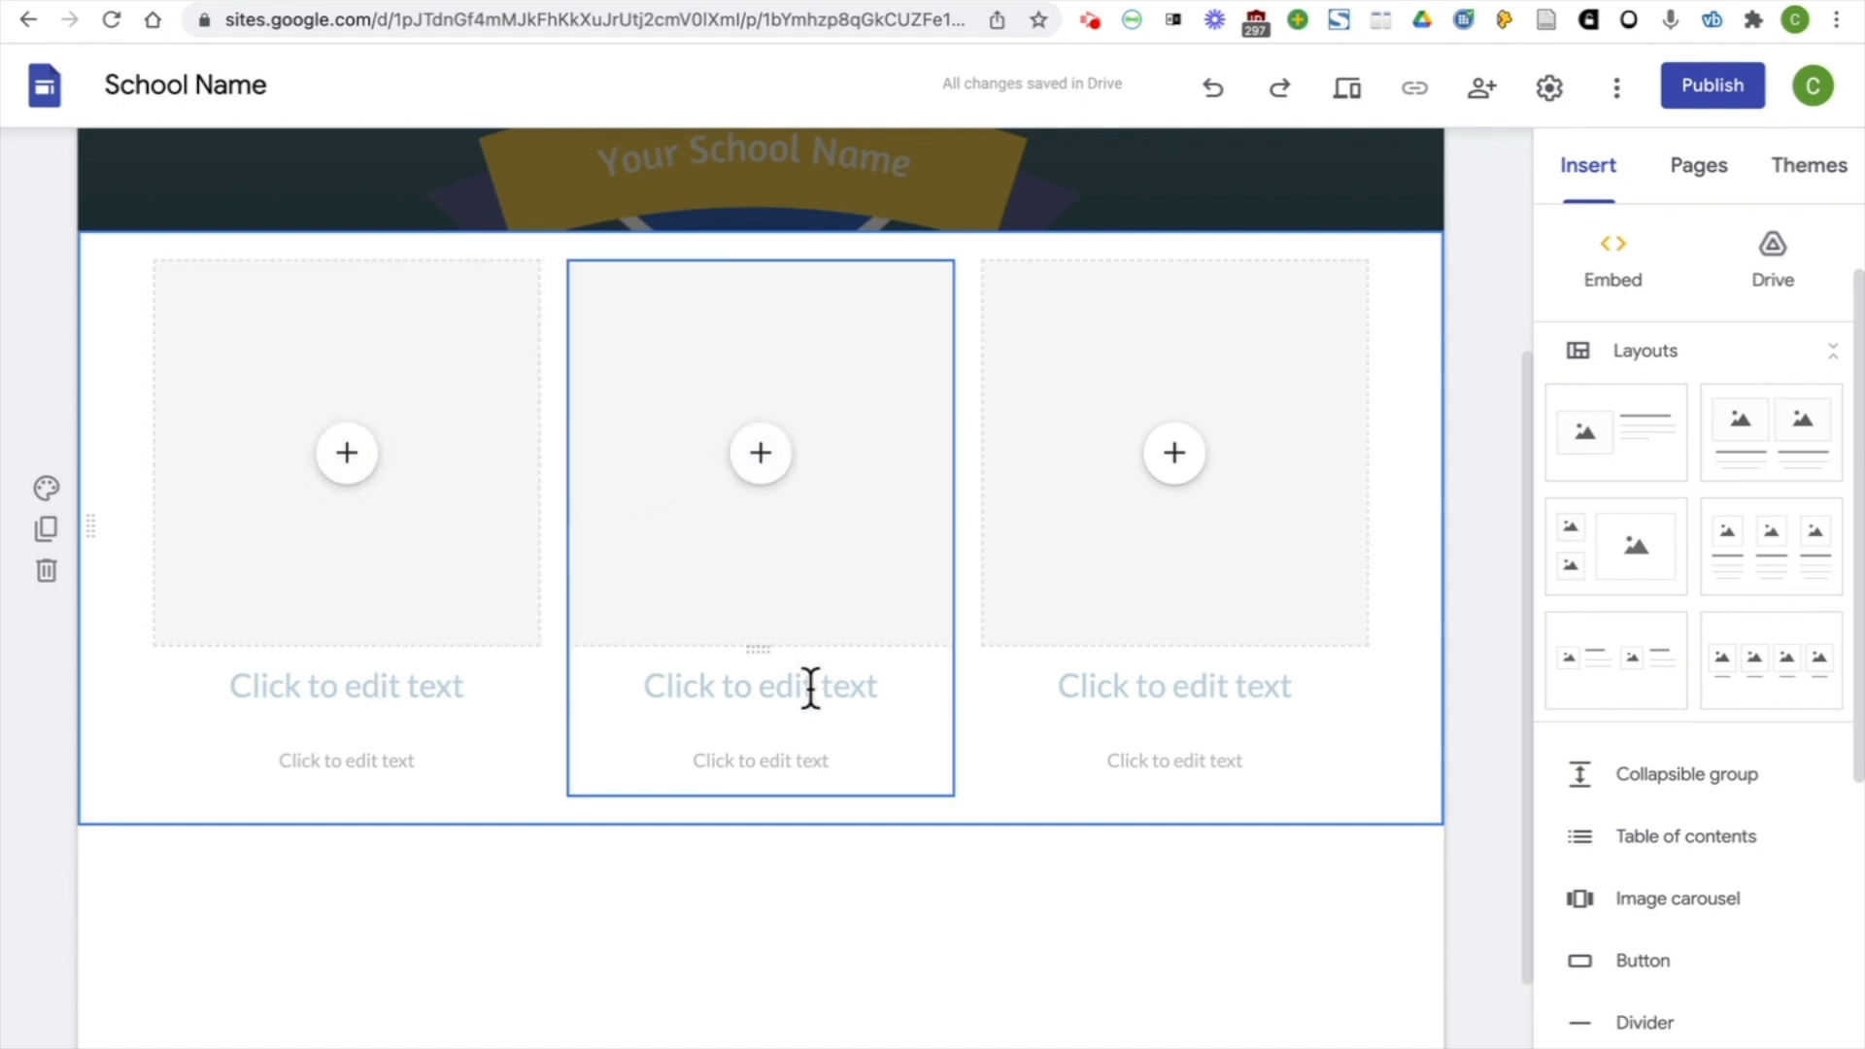
Add image-and-text layout sections below the three-column layout and give the lowest one the blue background
{"action": "left_click", "coordinate": [1636, 472]}
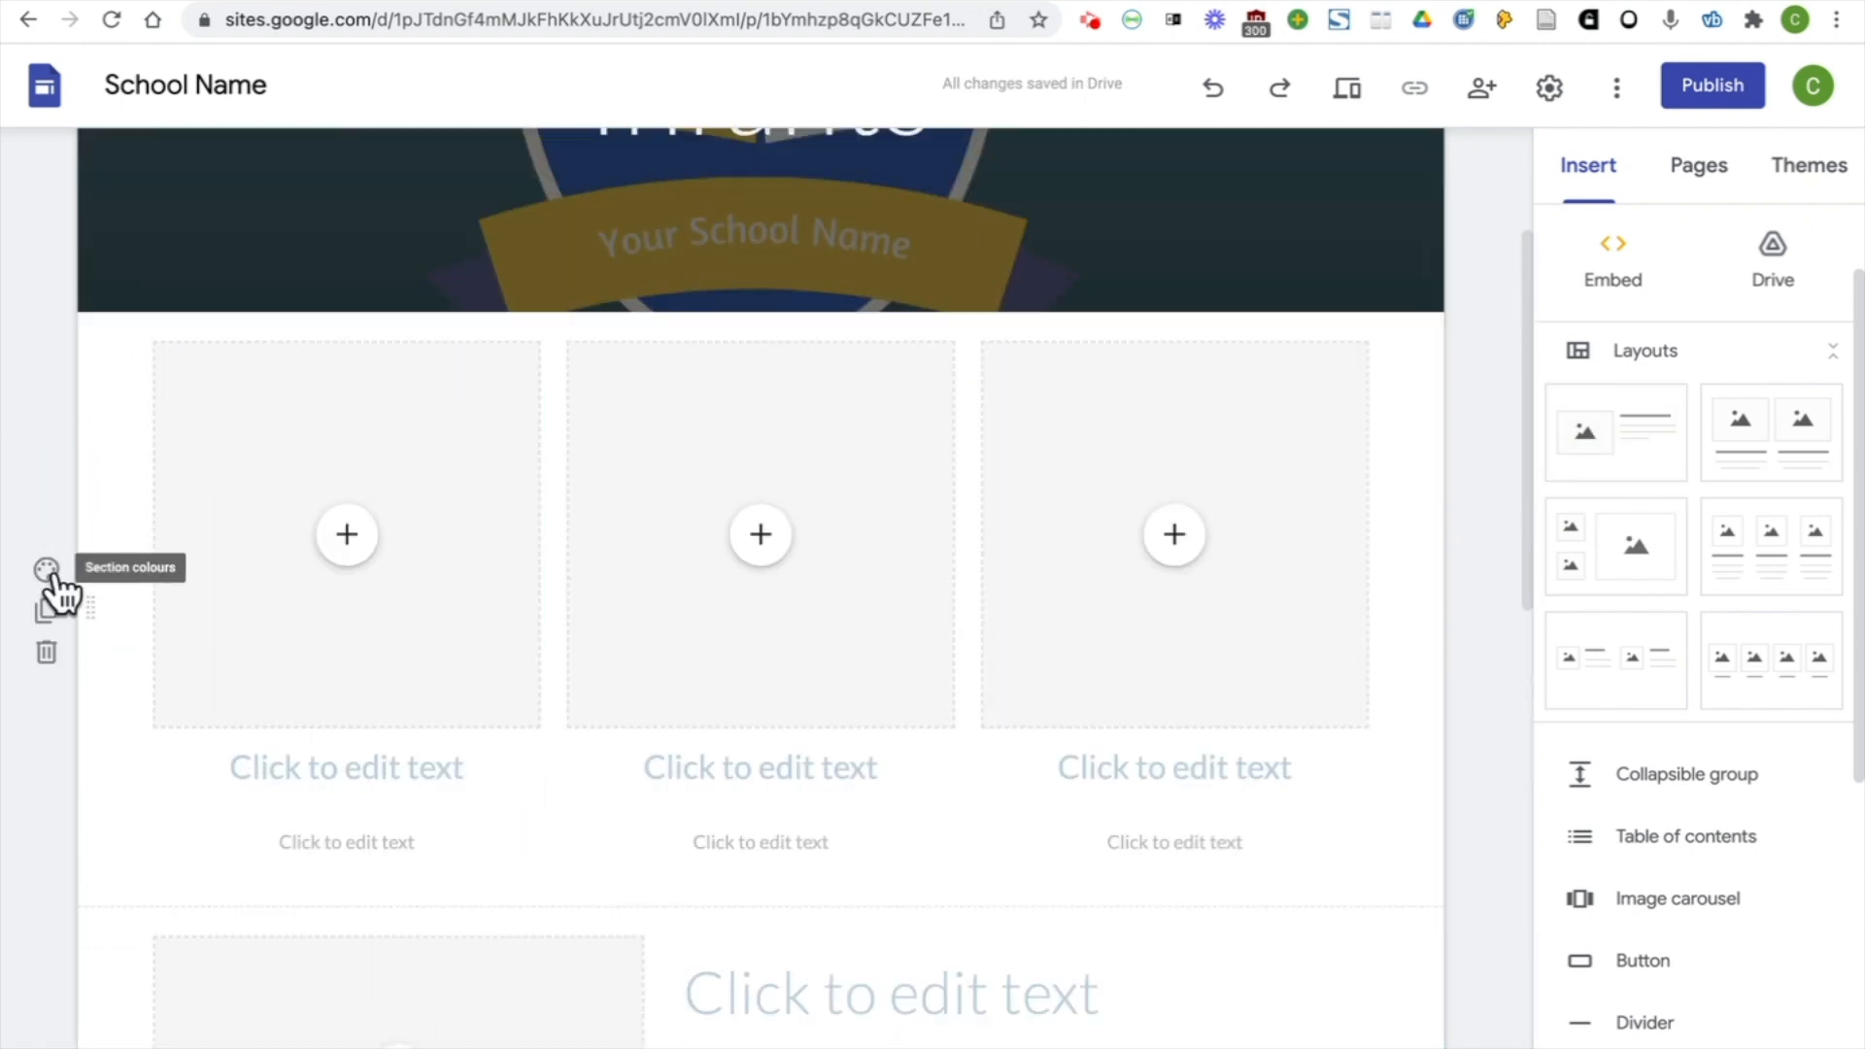
{"action": "left_click", "coordinate": [45, 741]}
{"action": "left_click", "coordinate": [206, 896]}
{"action": "scroll", "coordinate": [207, 889], "scroll_direction": "down", "scroll_amount": 7}
{"action": "left_click", "coordinate": [48, 755]}
{"action": "left_click", "coordinate": [207, 908]}
{"action": "scroll", "coordinate": [1467, 677], "scroll_direction": "down", "scroll_amount": 3}
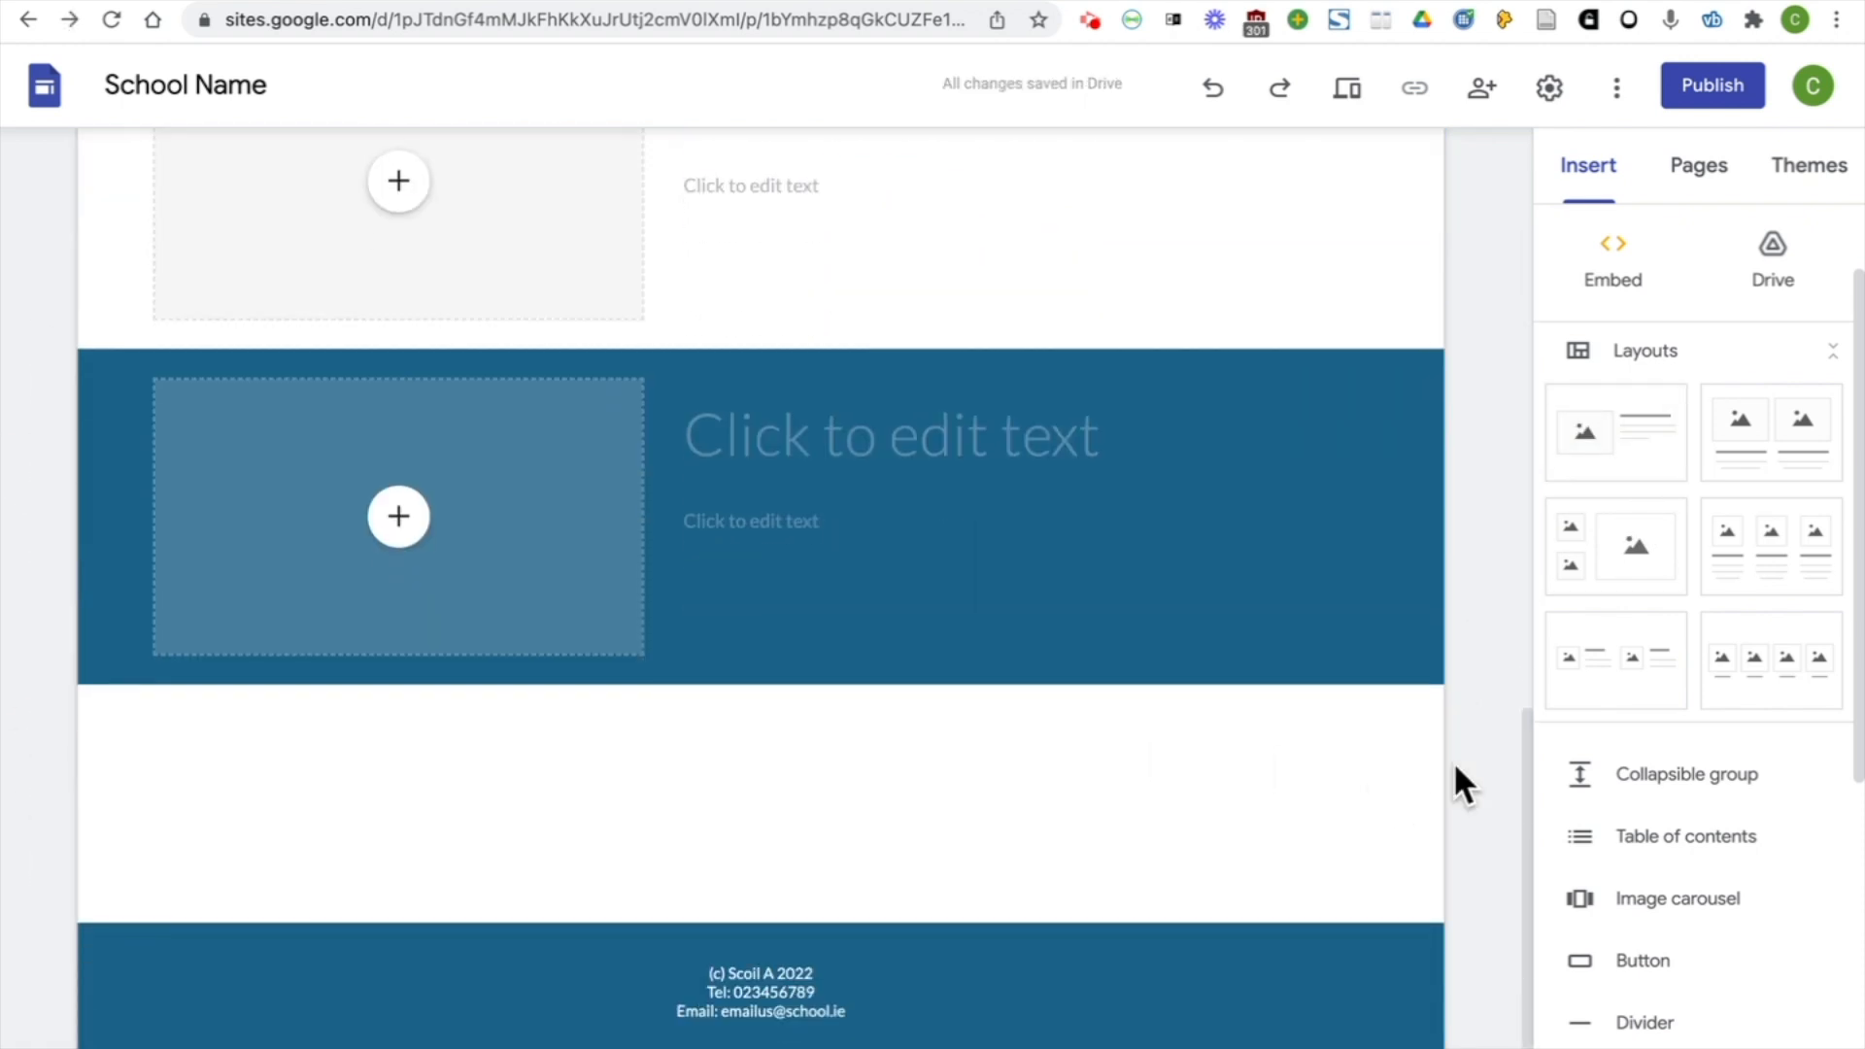
Insert a button named "Home Page" that links to the site's Home page
{"action": "left_click", "coordinate": [1686, 981]}
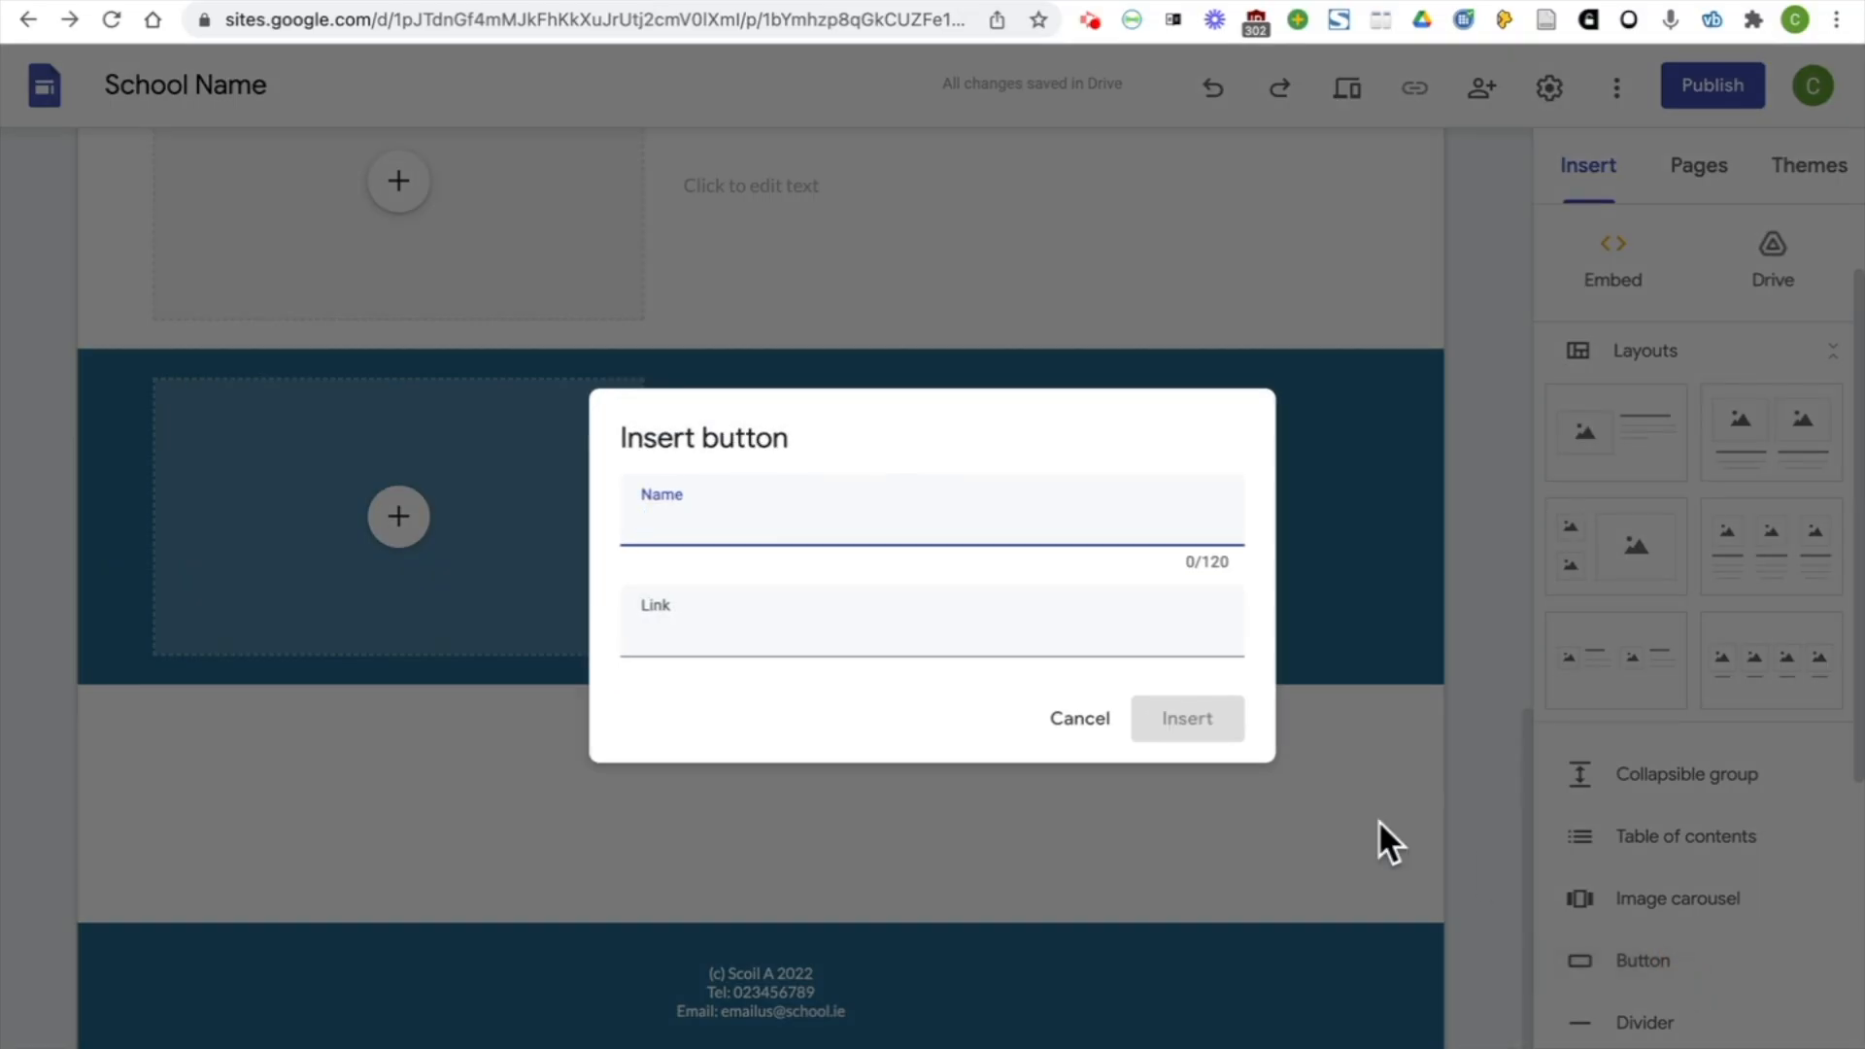
{"action": "type", "text": "Home Page"}
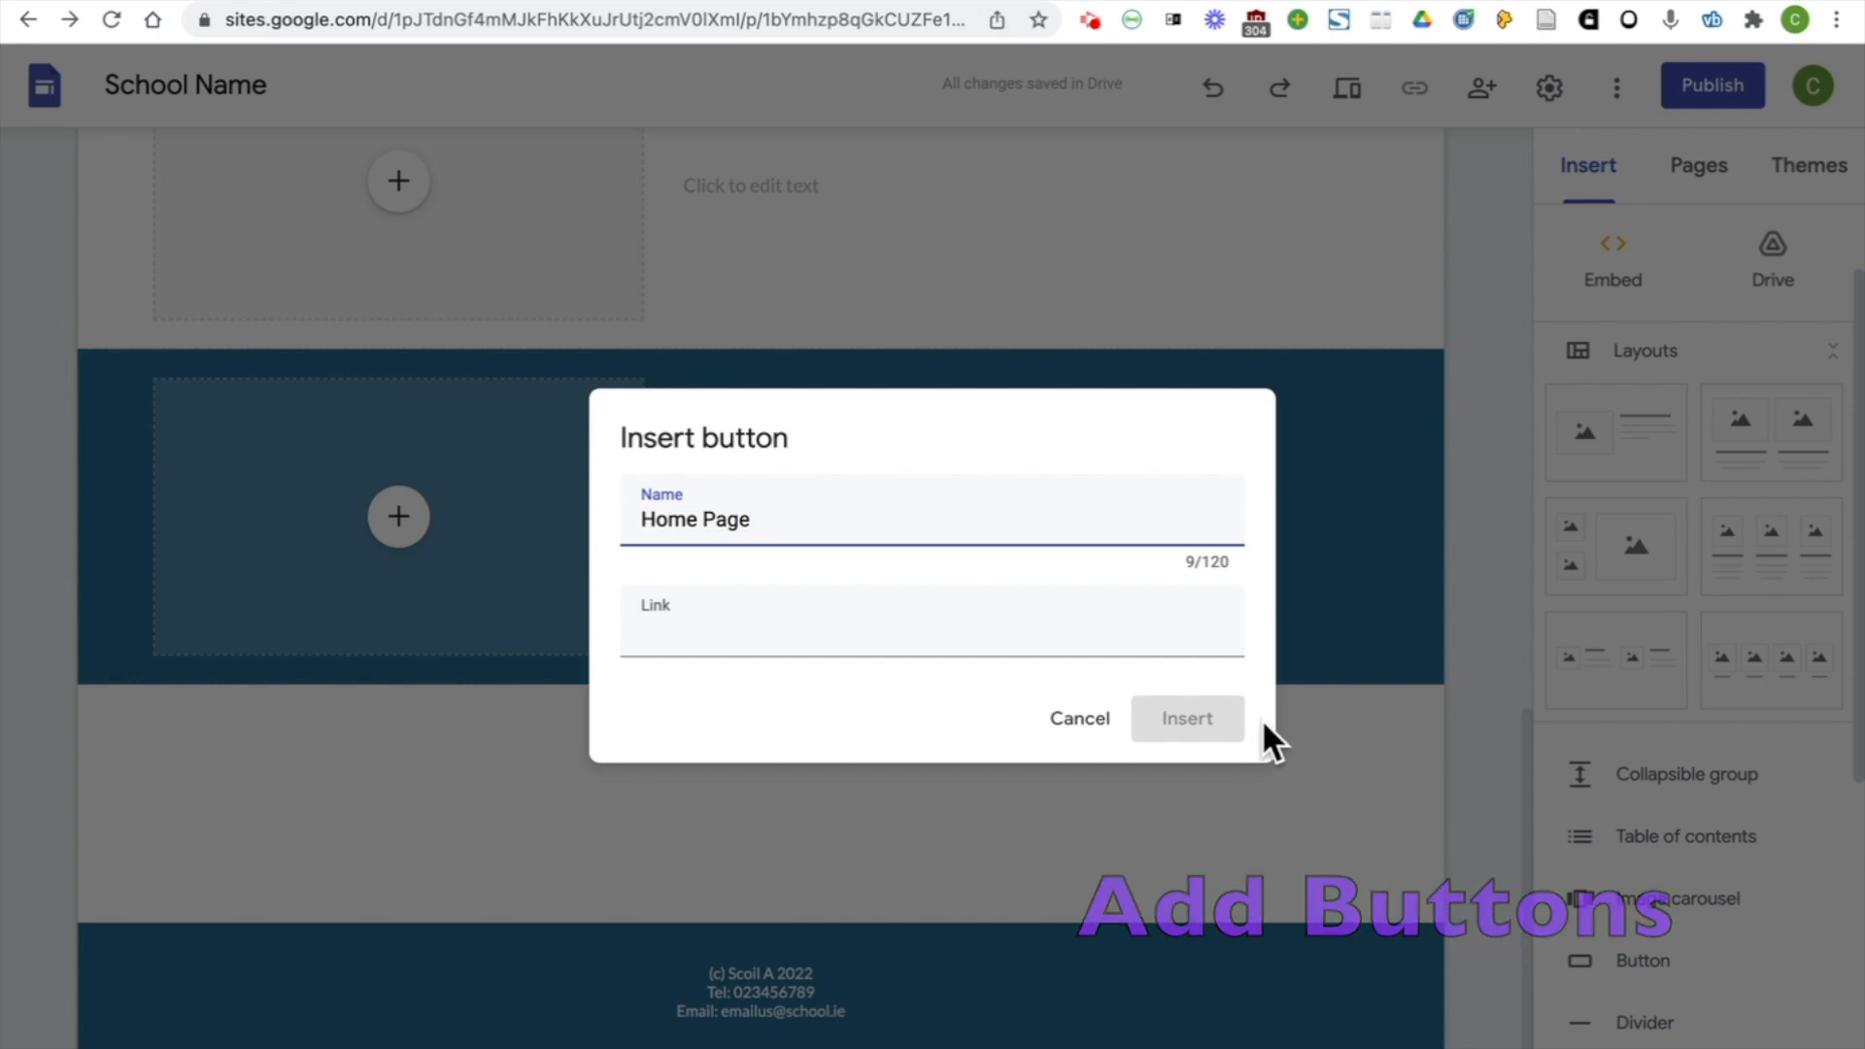
{"action": "left_click", "coordinate": [1193, 714]}
{"action": "left_click", "coordinate": [903, 626]}
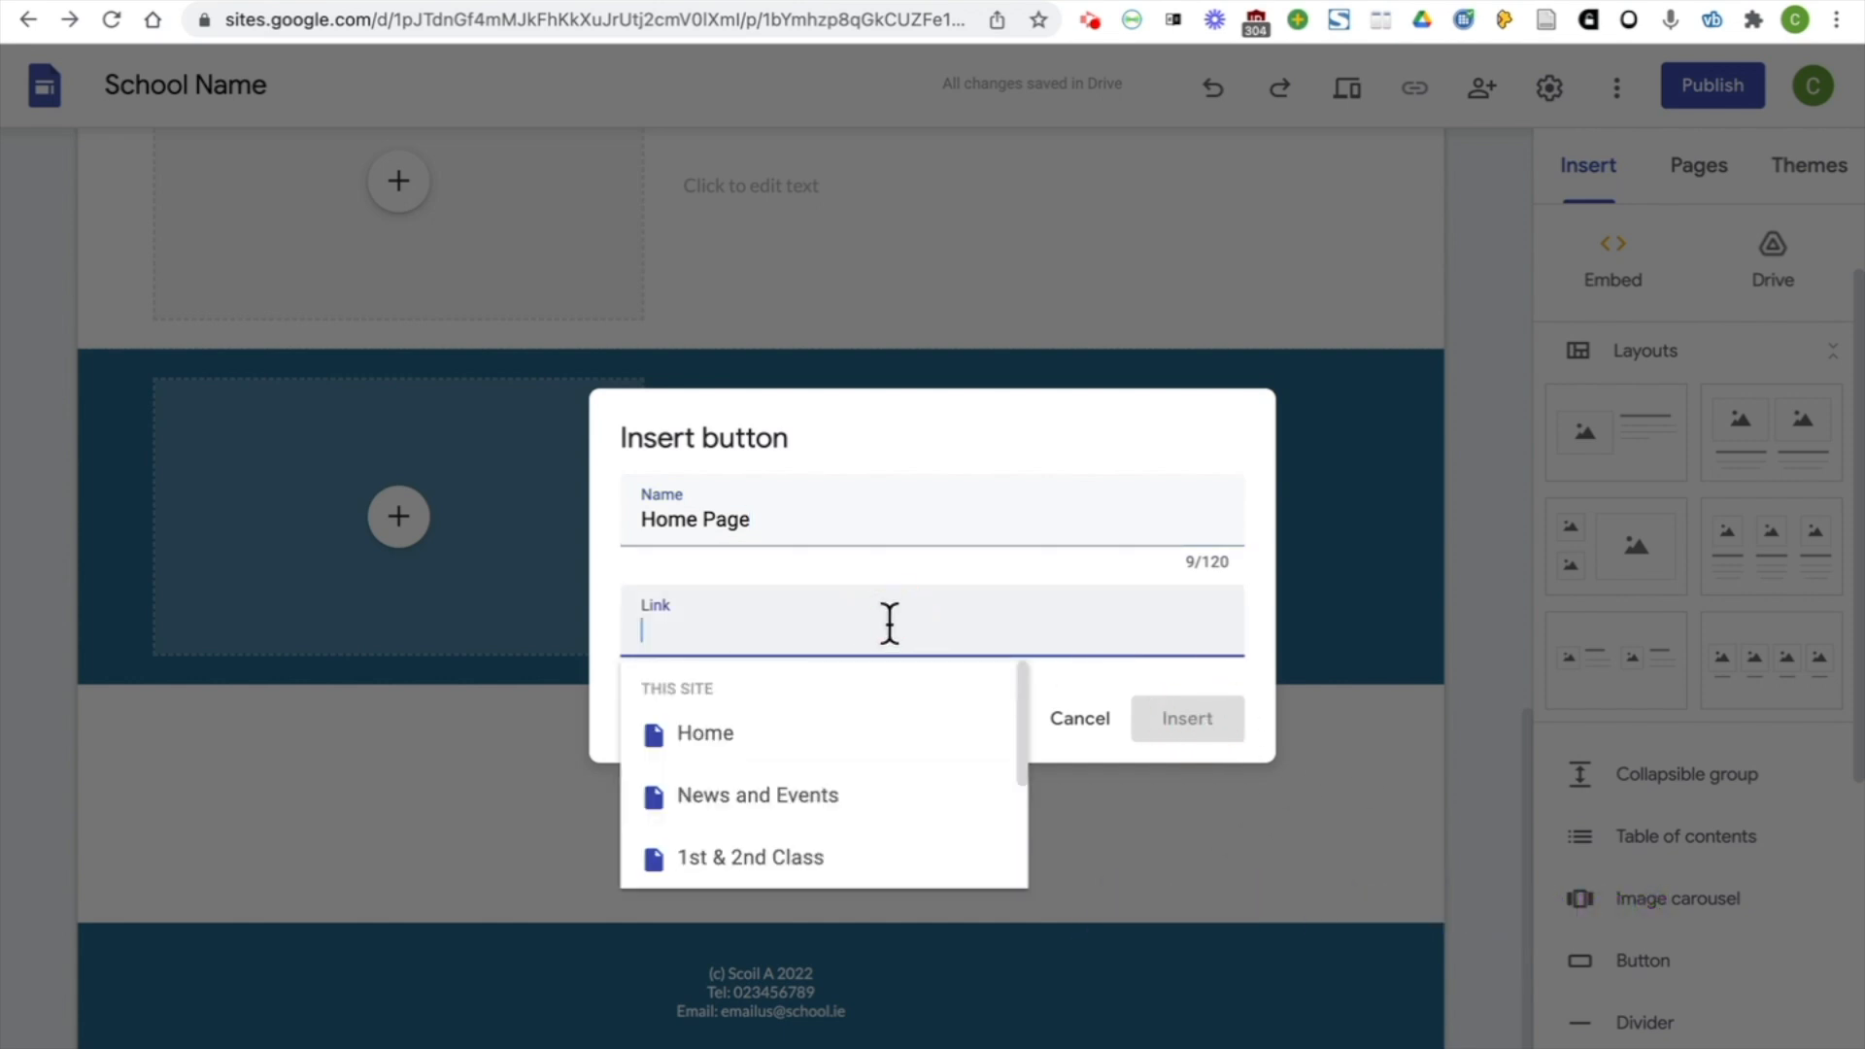
{"action": "left_click", "coordinate": [777, 748]}
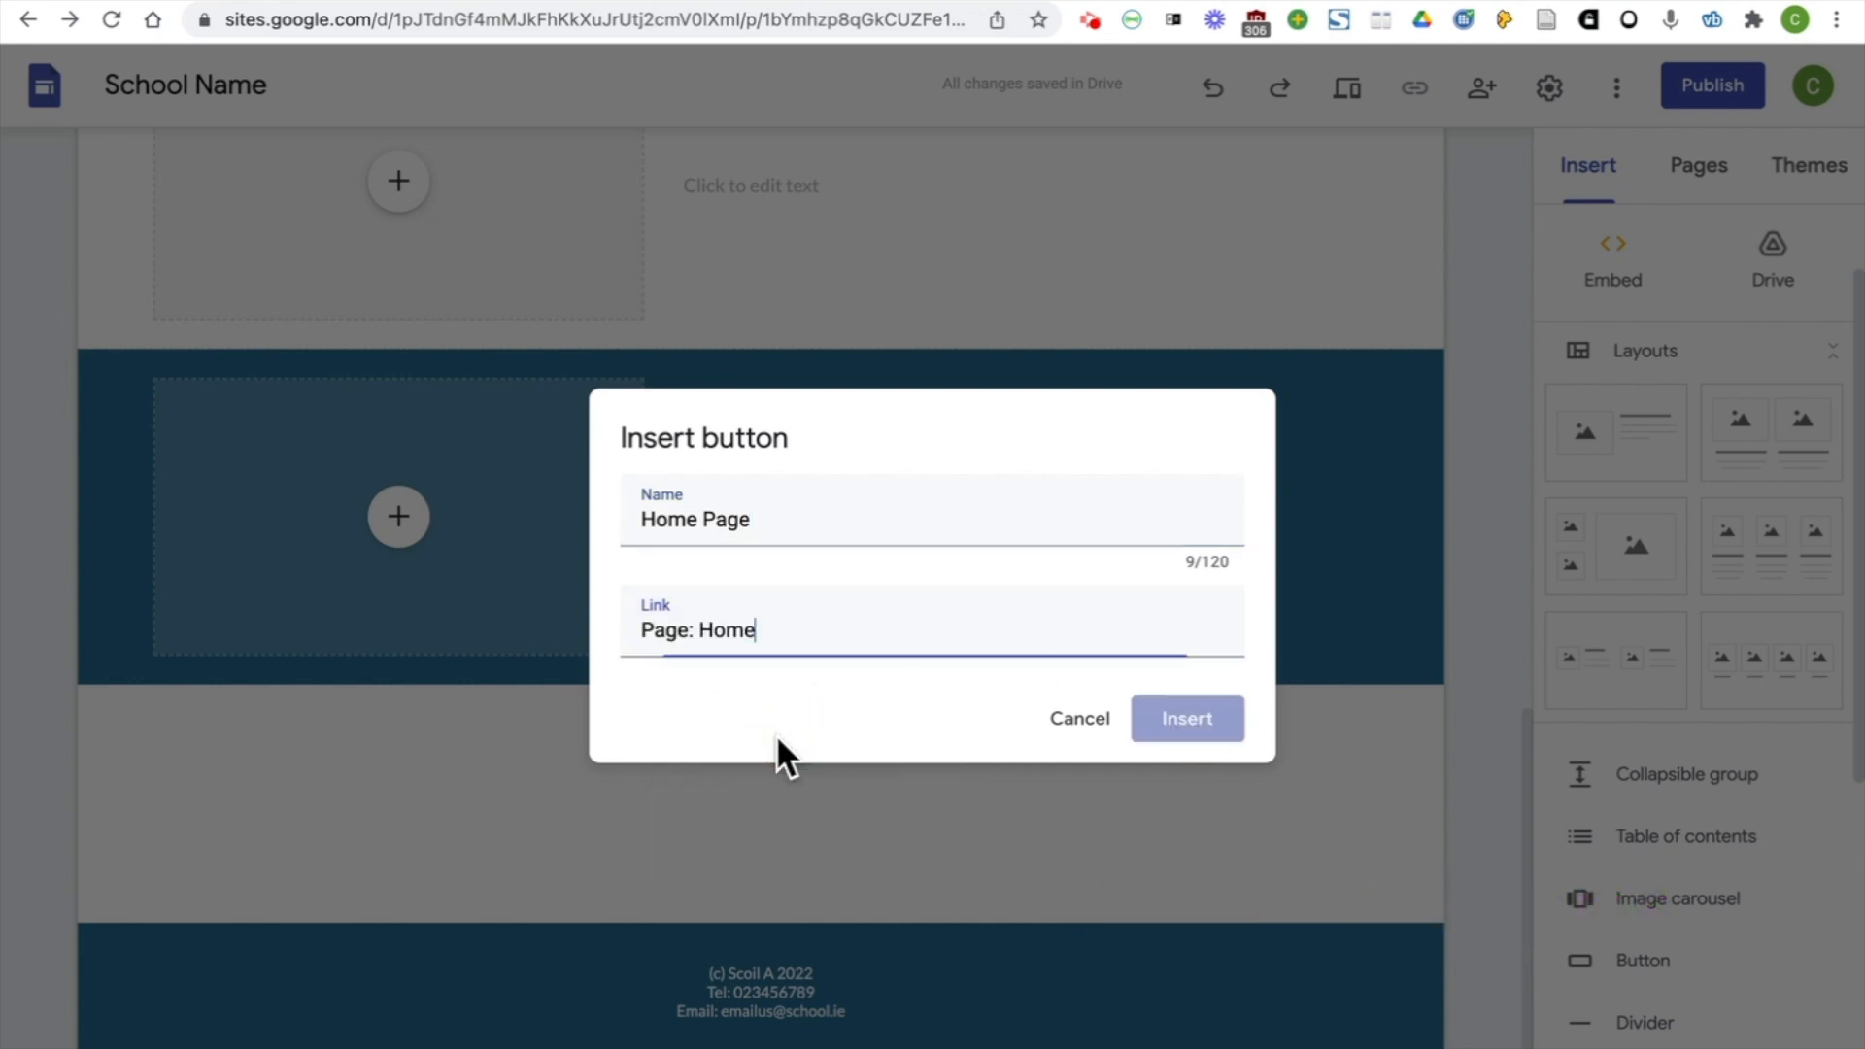
{"action": "left_click", "coordinate": [1207, 717]}
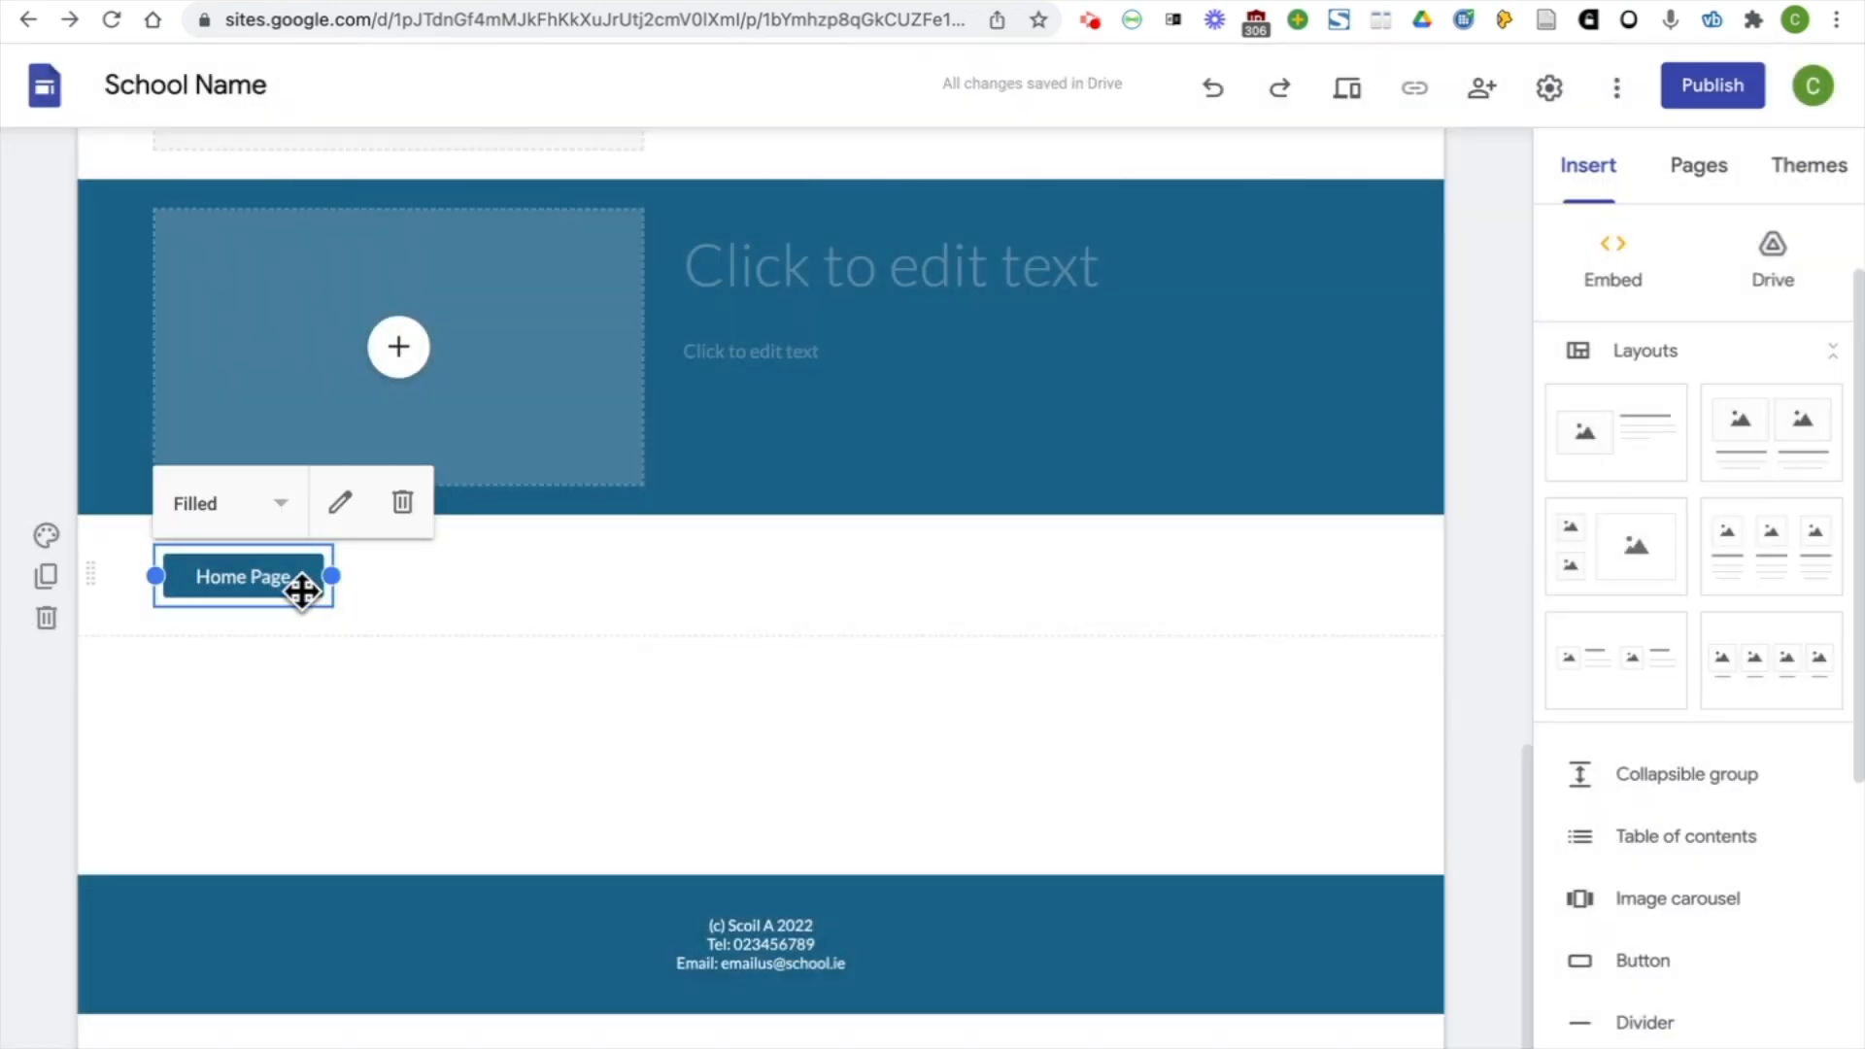
Move the Home Page button to the centre of its section
{"action": "left_click_drag", "start_coordinate": [275, 584], "coordinate": [960, 578]}
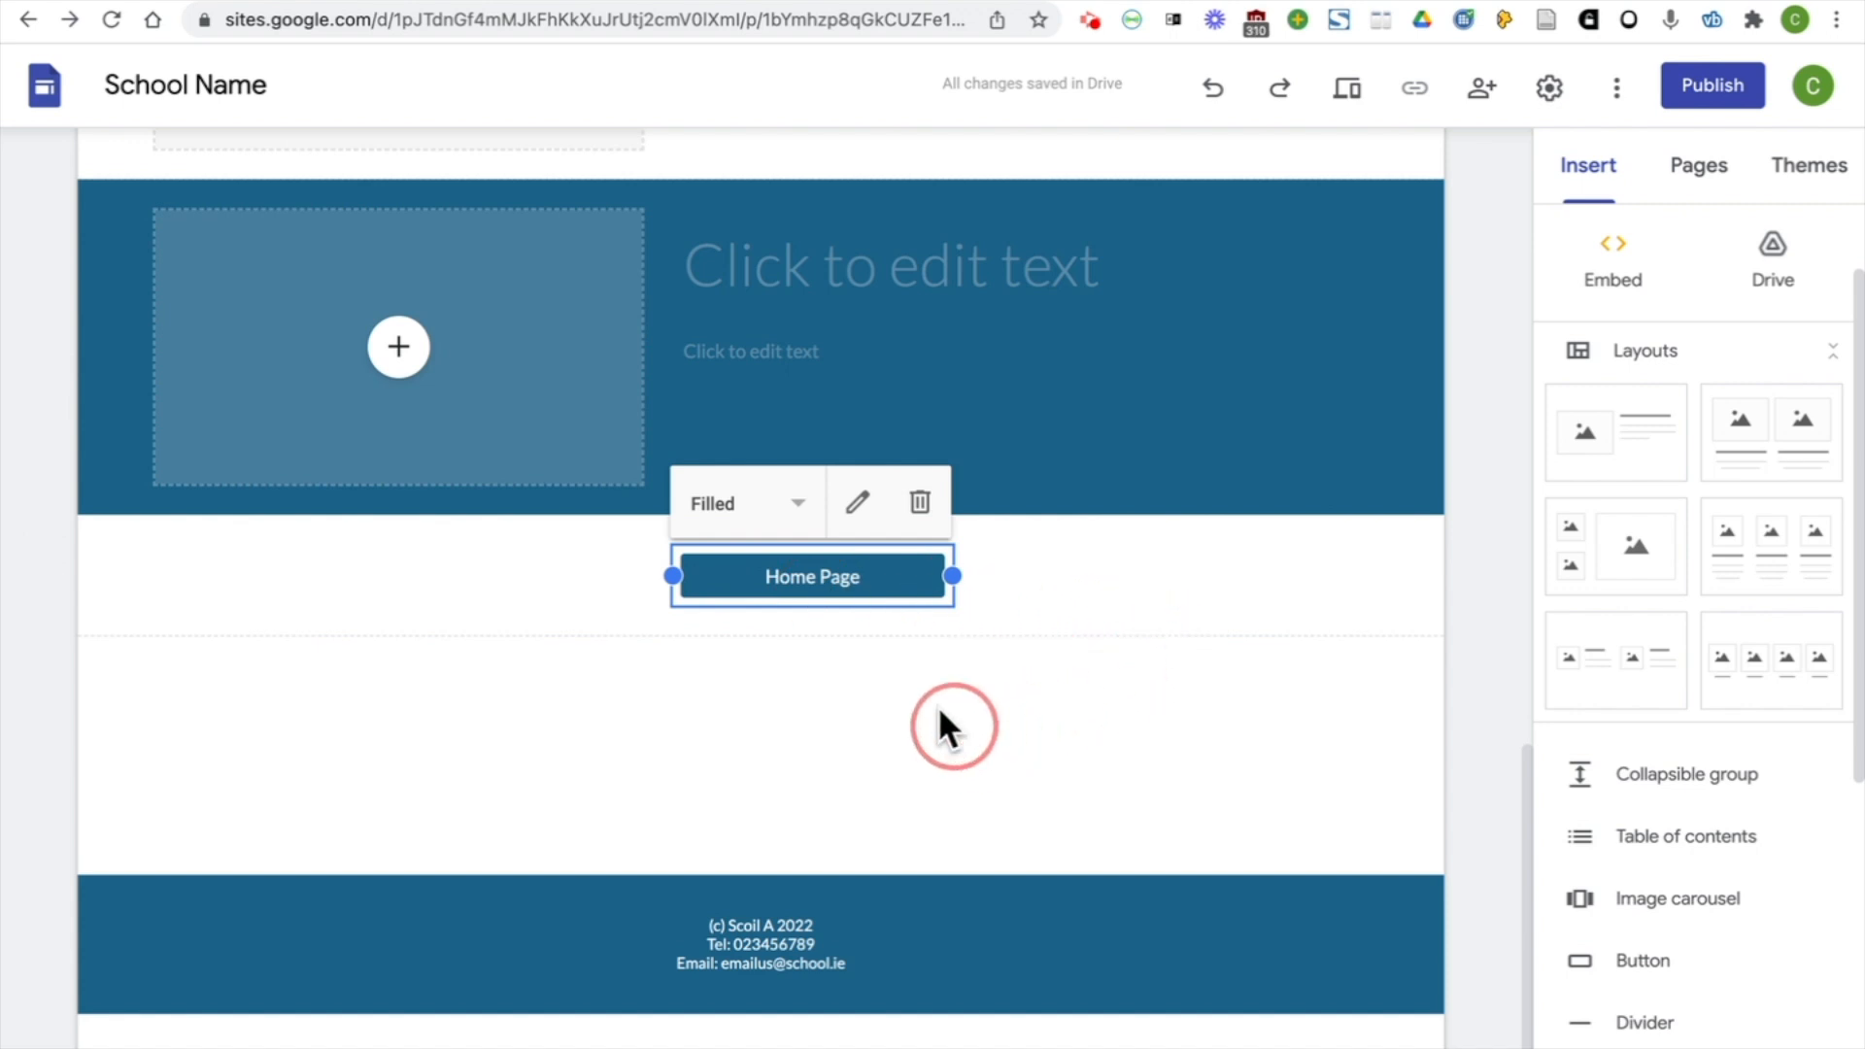
{"action": "left_click_drag", "start_coordinate": [821, 577], "coordinate": [783, 579]}
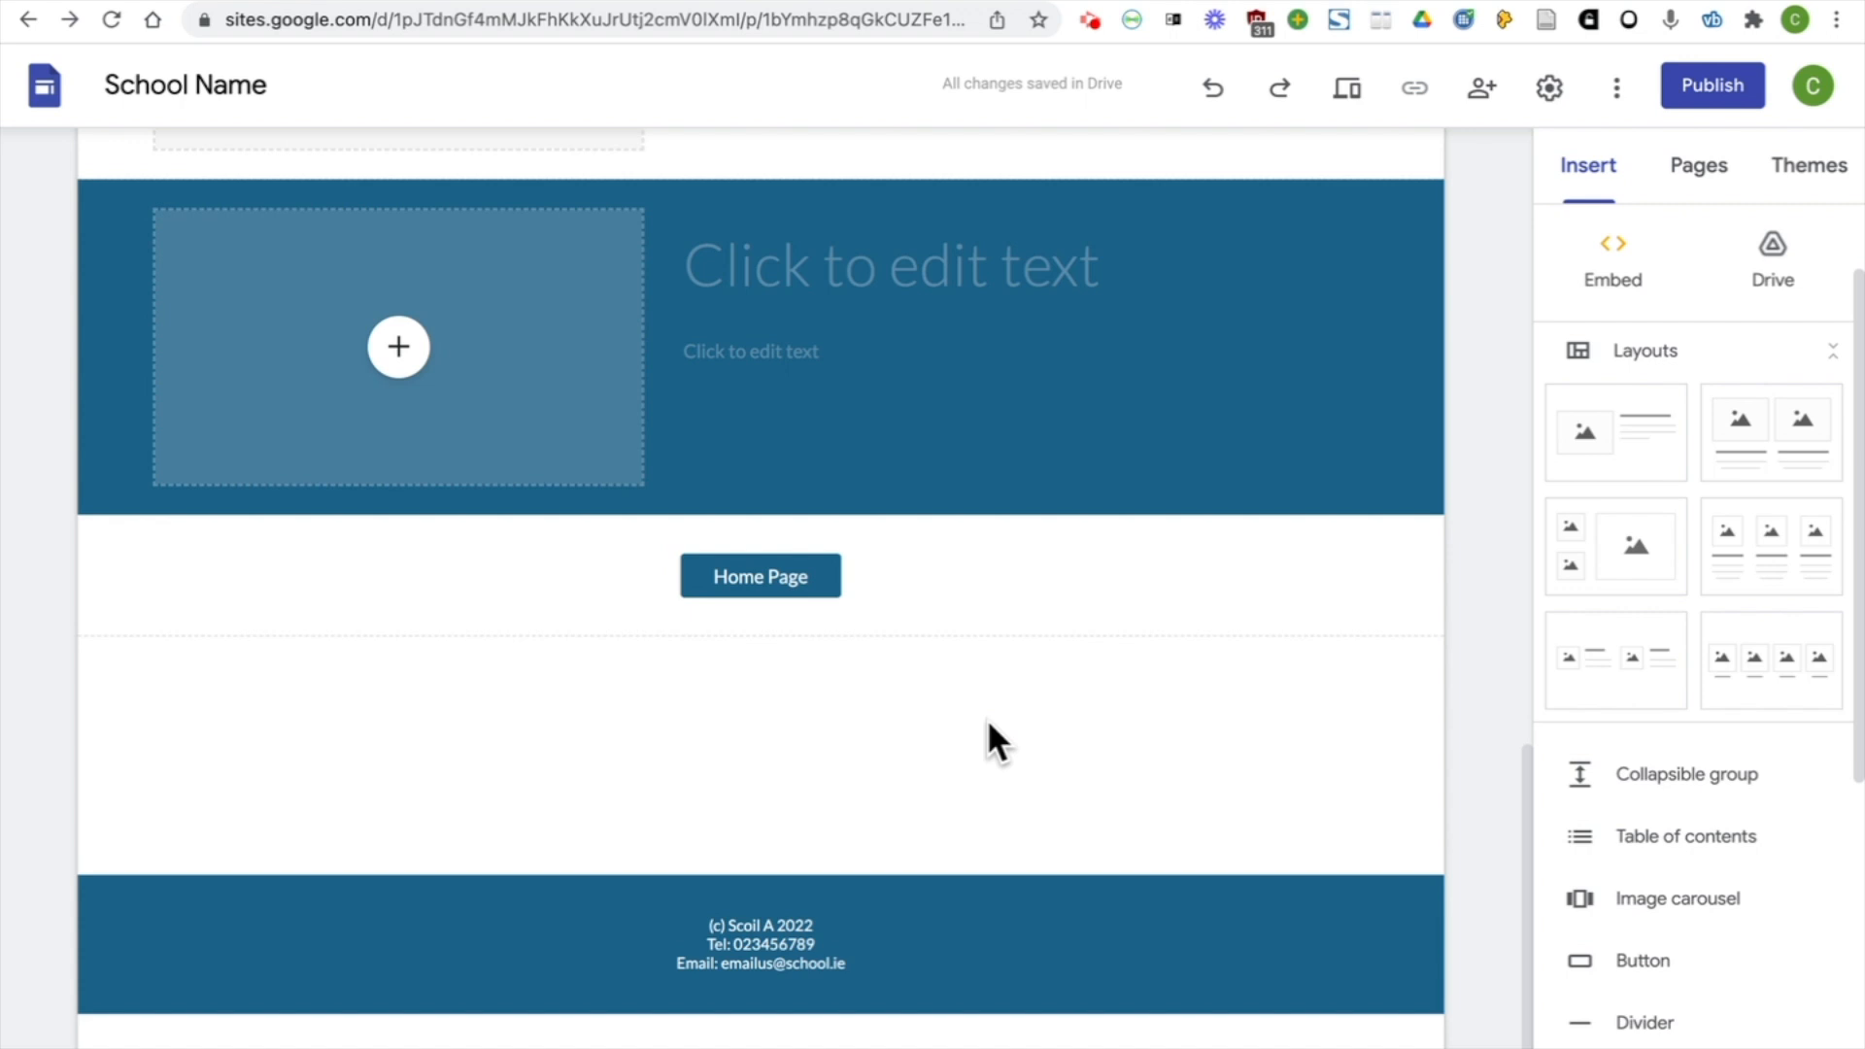
{"action": "left_click", "coordinate": [778, 582]}
Insert a button named "About Us" that links to the site's About Us page
{"action": "left_click", "coordinate": [1662, 965]}
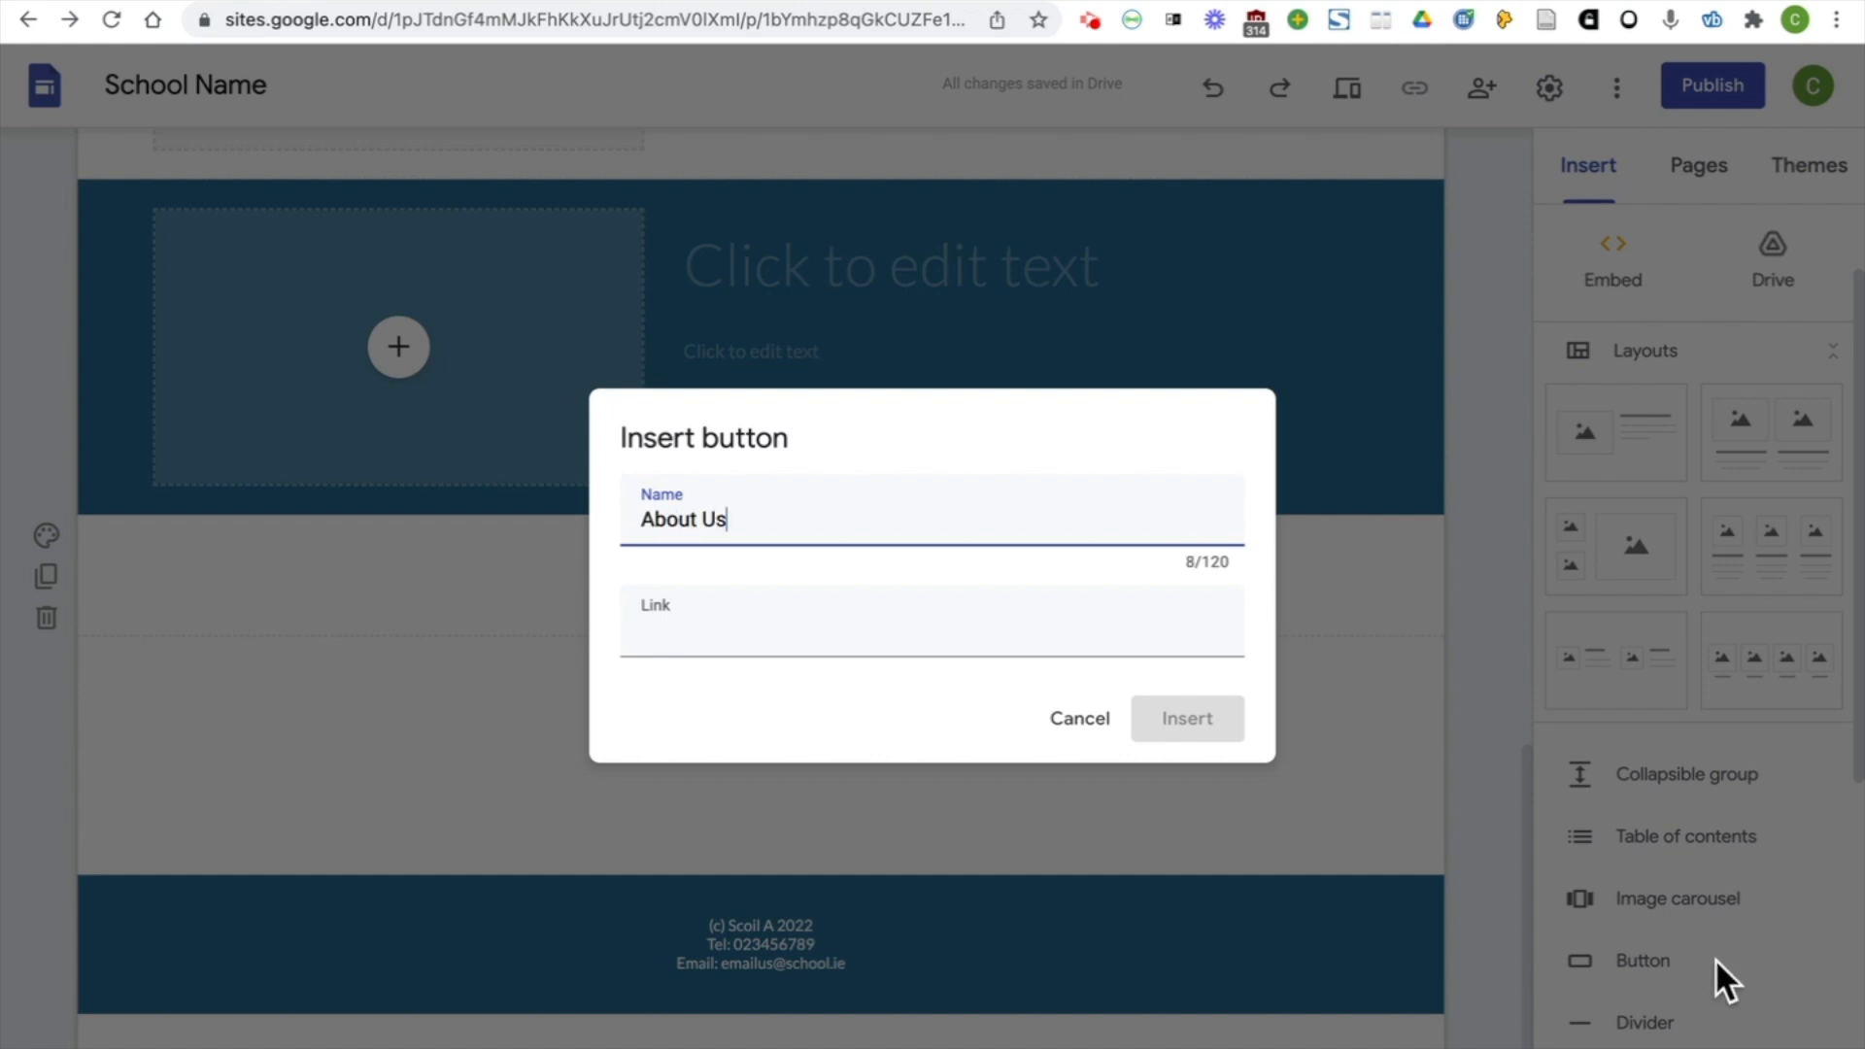
{"action": "left_click", "coordinate": [878, 612]}
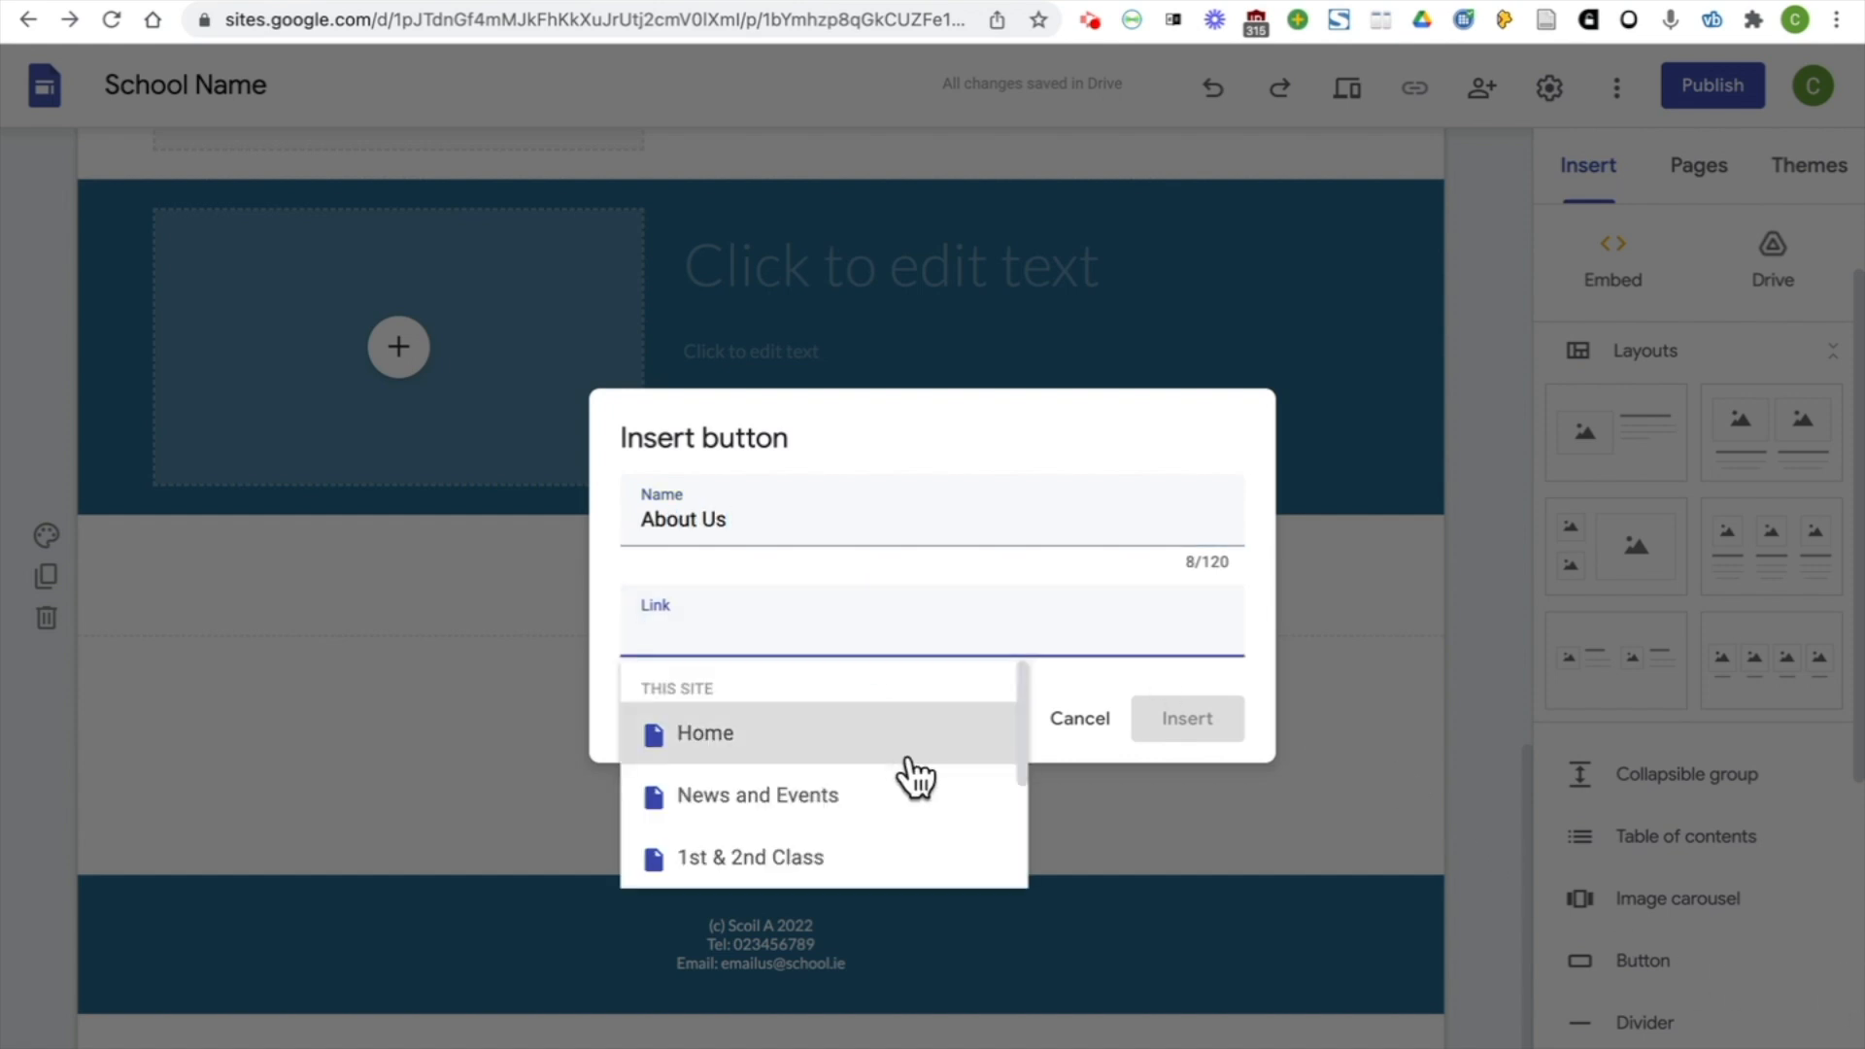
{"action": "scroll", "coordinate": [907, 774], "scroll_direction": "down", "scroll_amount": 3}
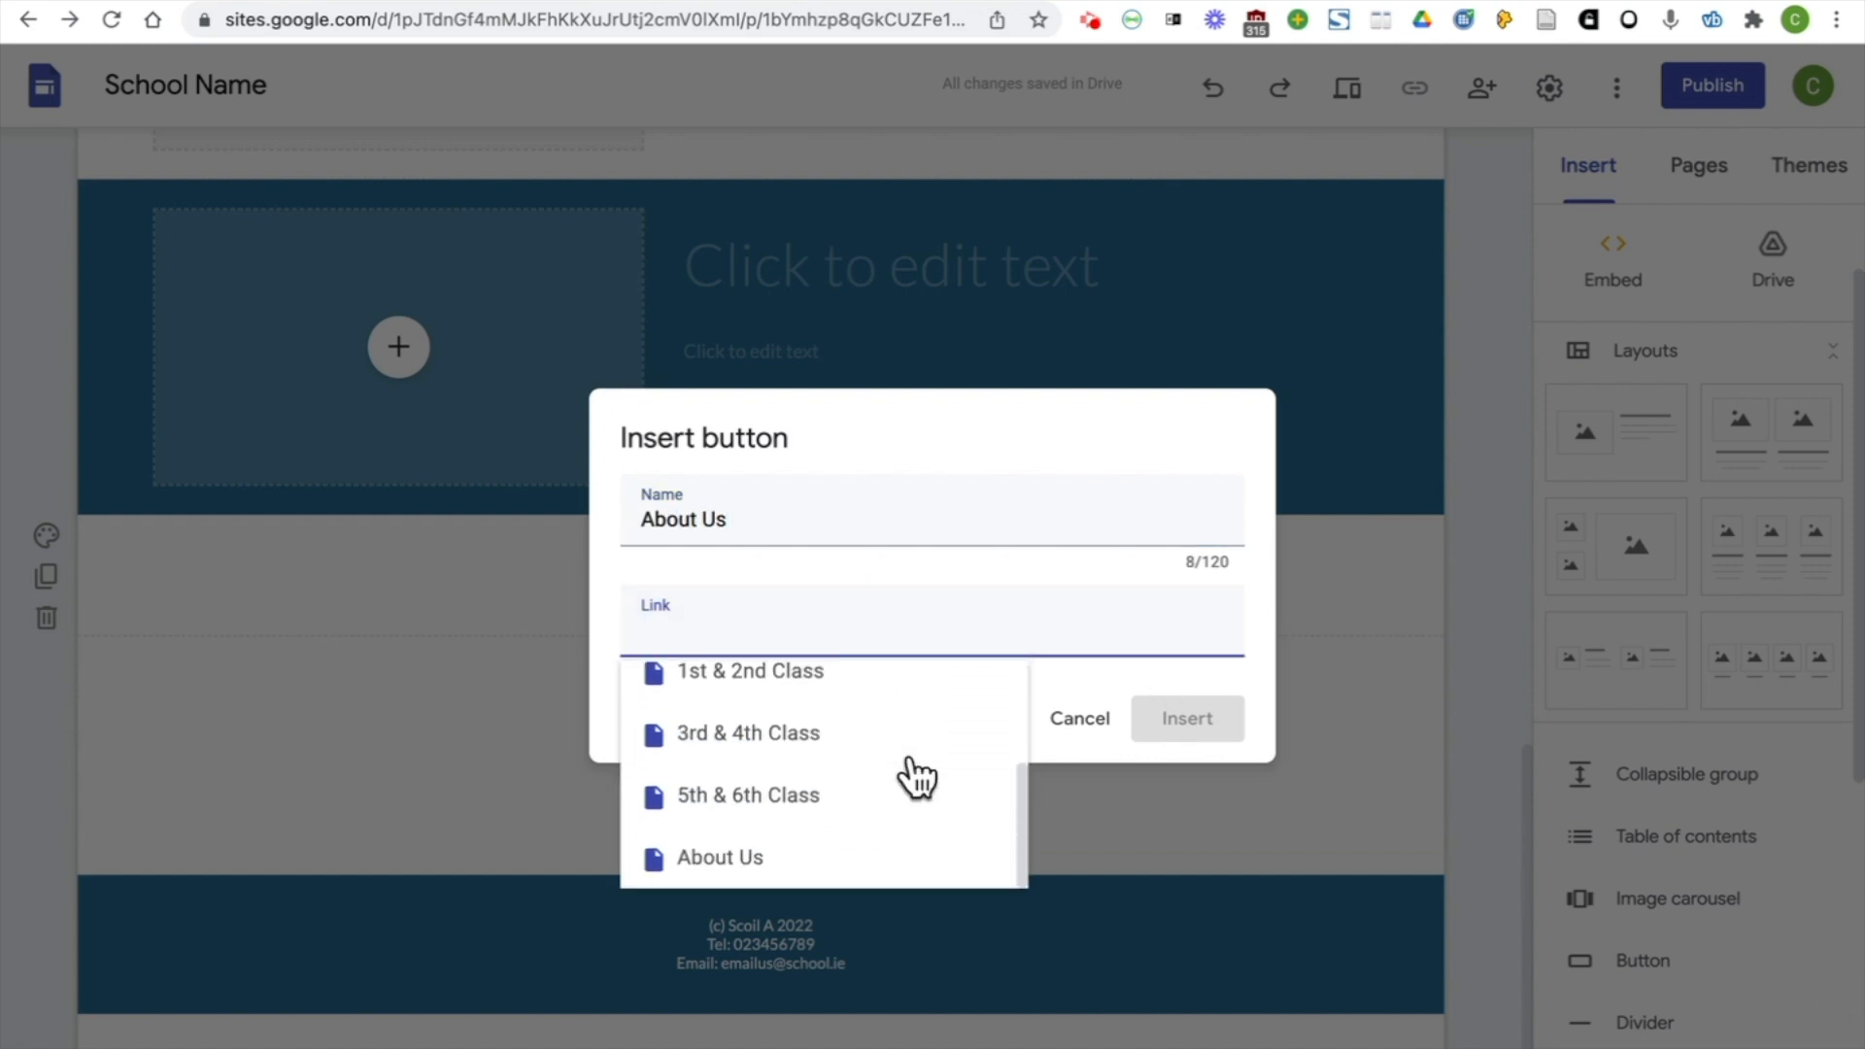
{"action": "left_click", "coordinate": [882, 861]}
{"action": "left_click", "coordinate": [1216, 745]}
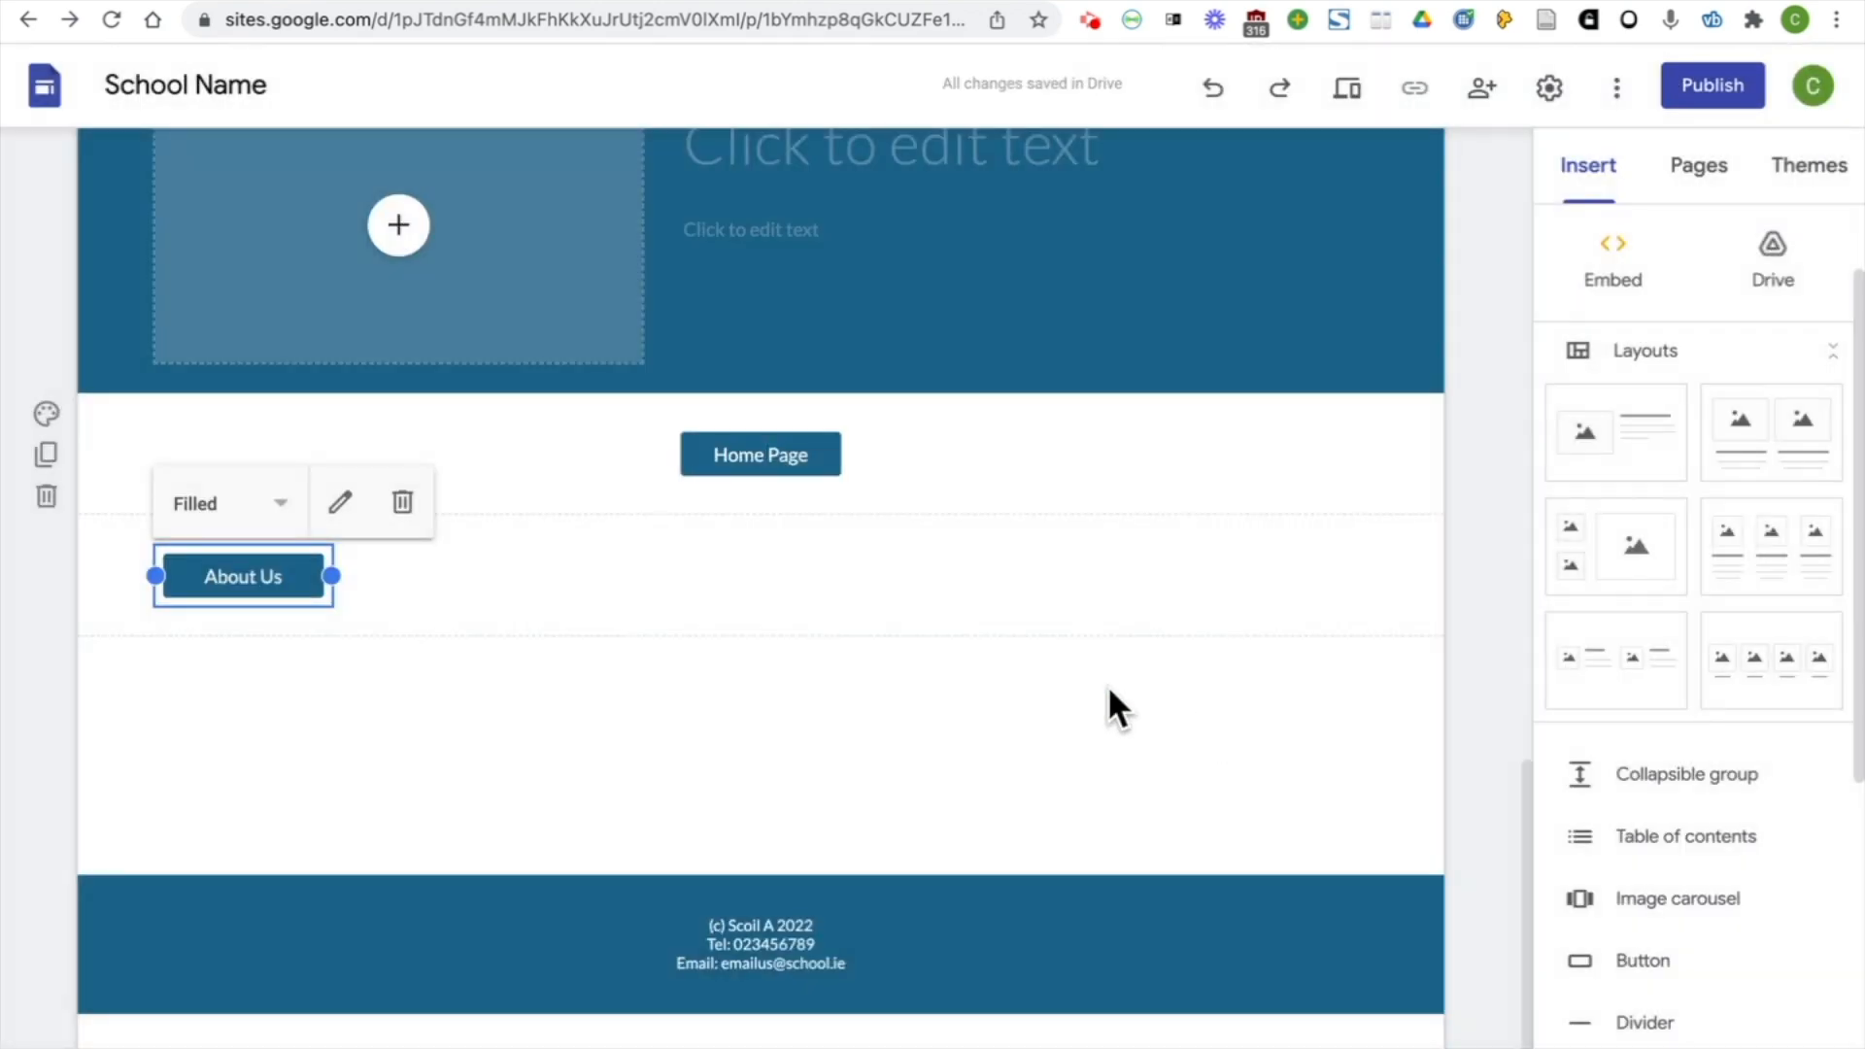
Place the About Us button beside the Home Page button and space the two evenly about the section's centre
{"action": "left_click_drag", "start_coordinate": [277, 581], "coordinate": [956, 464]}
{"action": "left_click_drag", "start_coordinate": [730, 577], "coordinate": [604, 580]}
{"action": "left_click", "coordinate": [820, 614]}
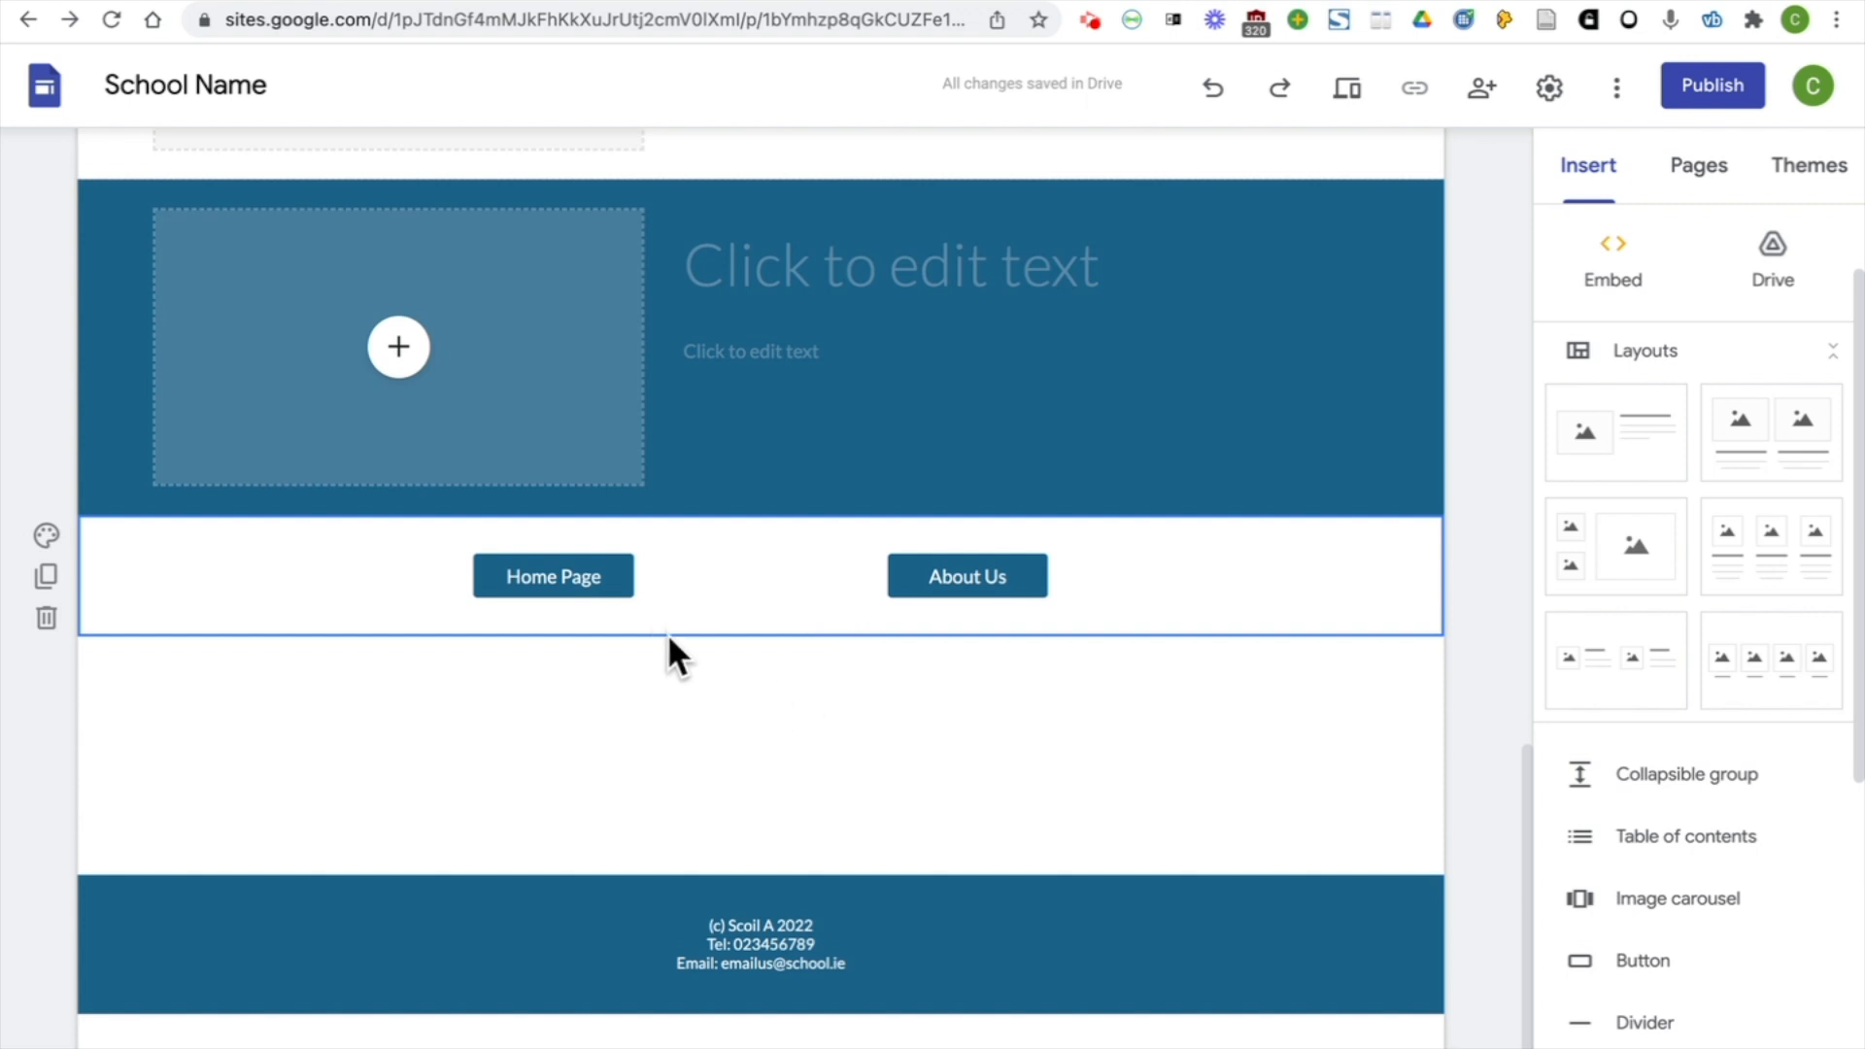
Preview the Infants page down to its buttons, test the Home Page button, and return to editing
{"action": "left_click", "coordinate": [1352, 89]}
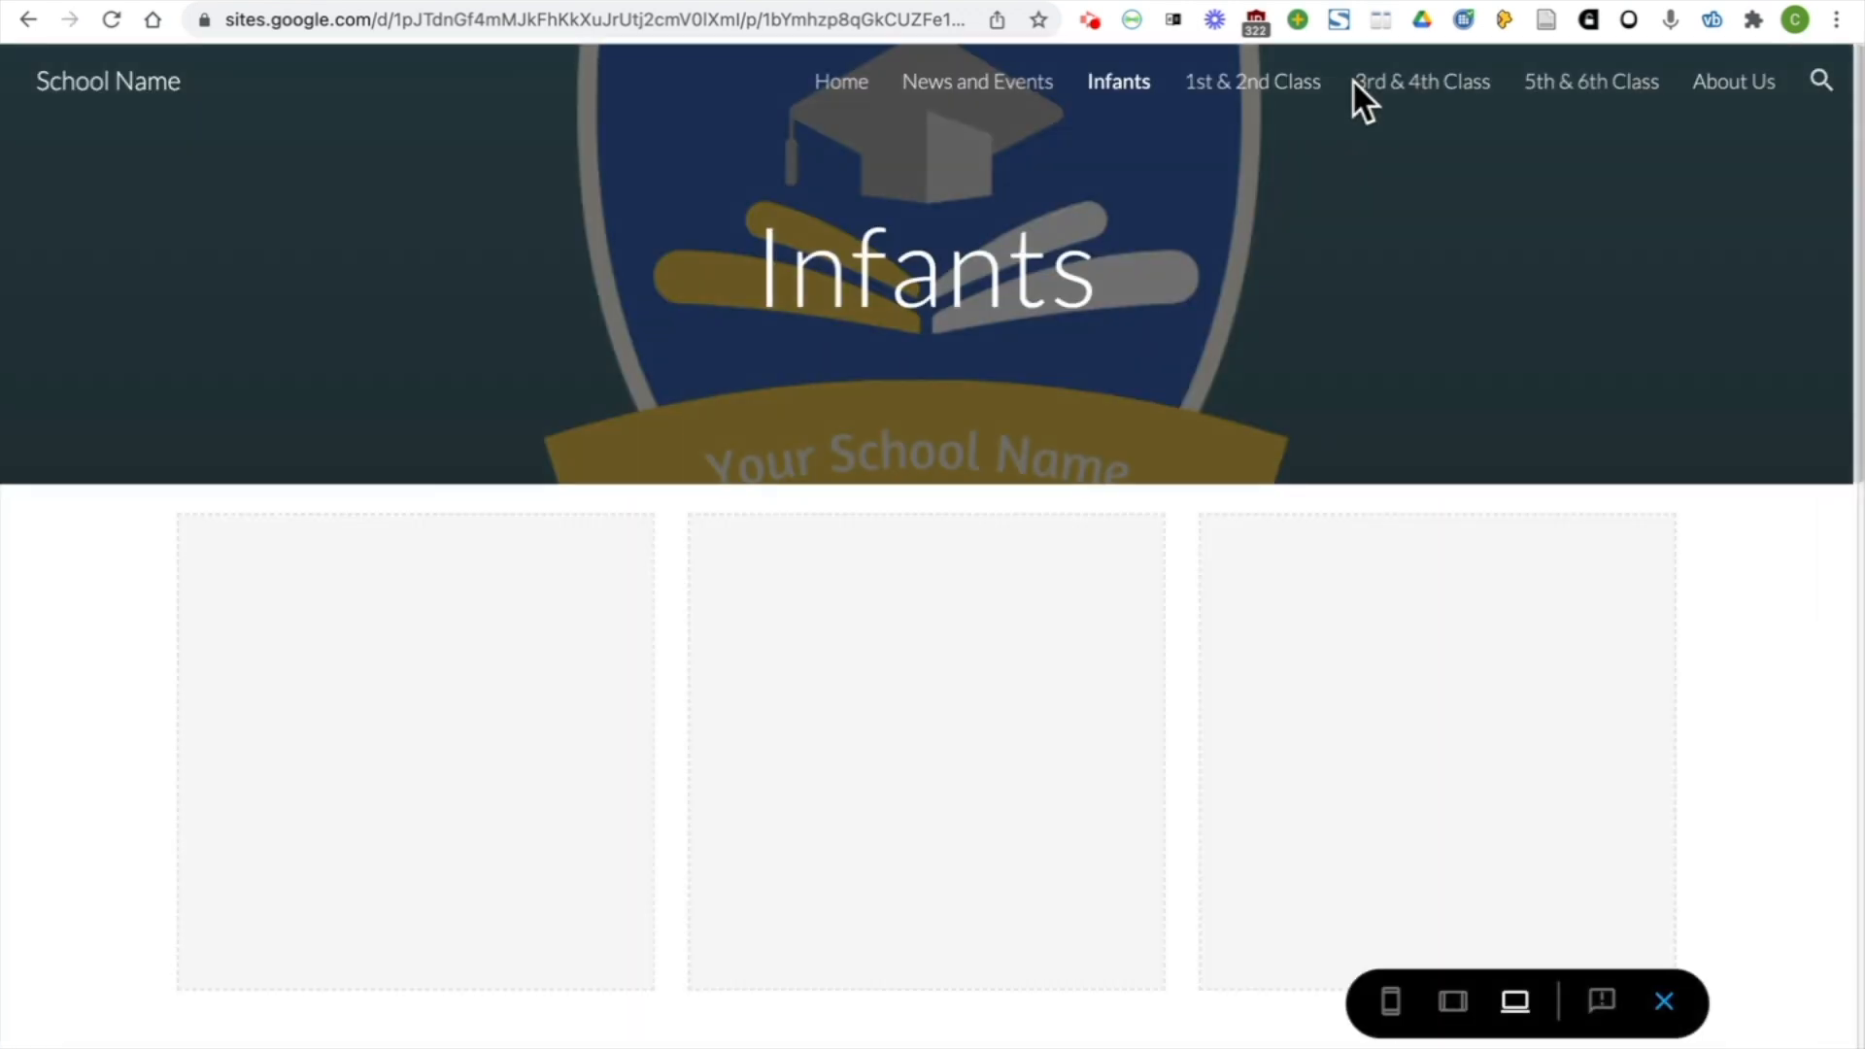
{"action": "scroll", "coordinate": [1614, 321], "scroll_direction": "down", "scroll_amount": 5}
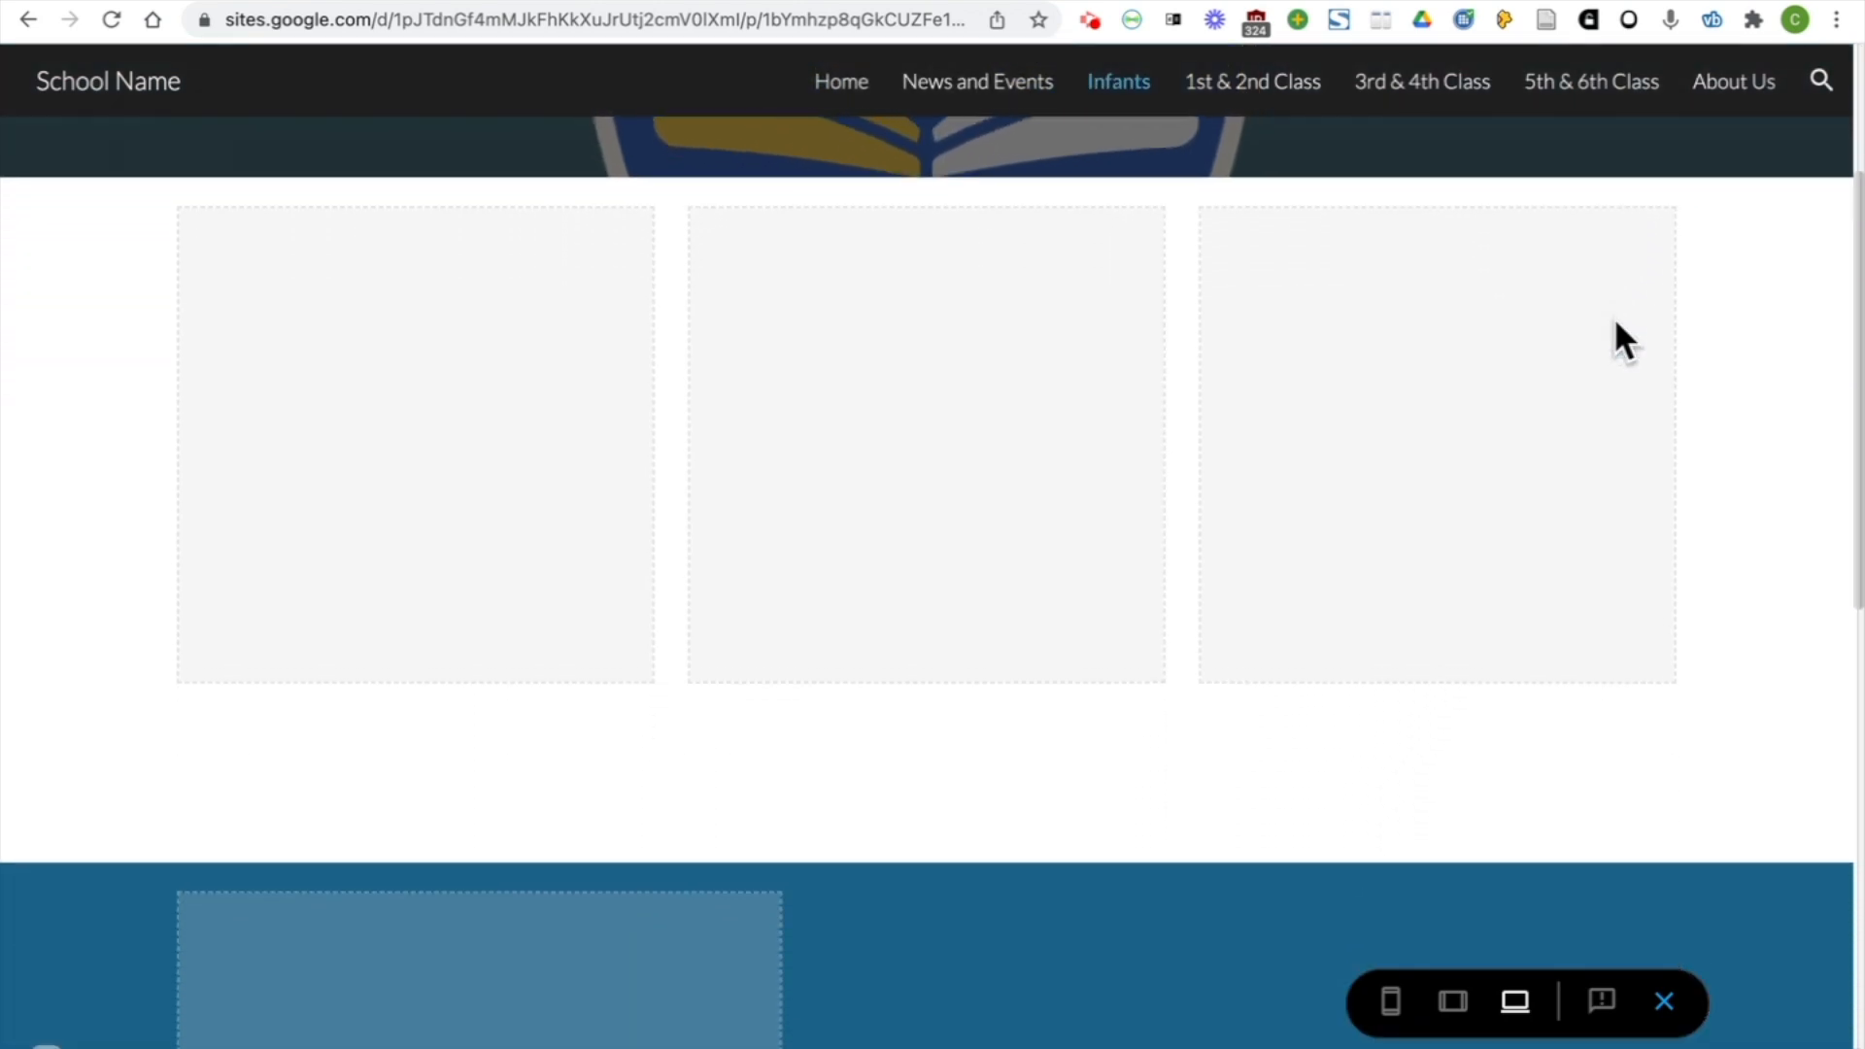
{"action": "scroll", "coordinate": [1614, 320], "scroll_direction": "down", "scroll_amount": 10}
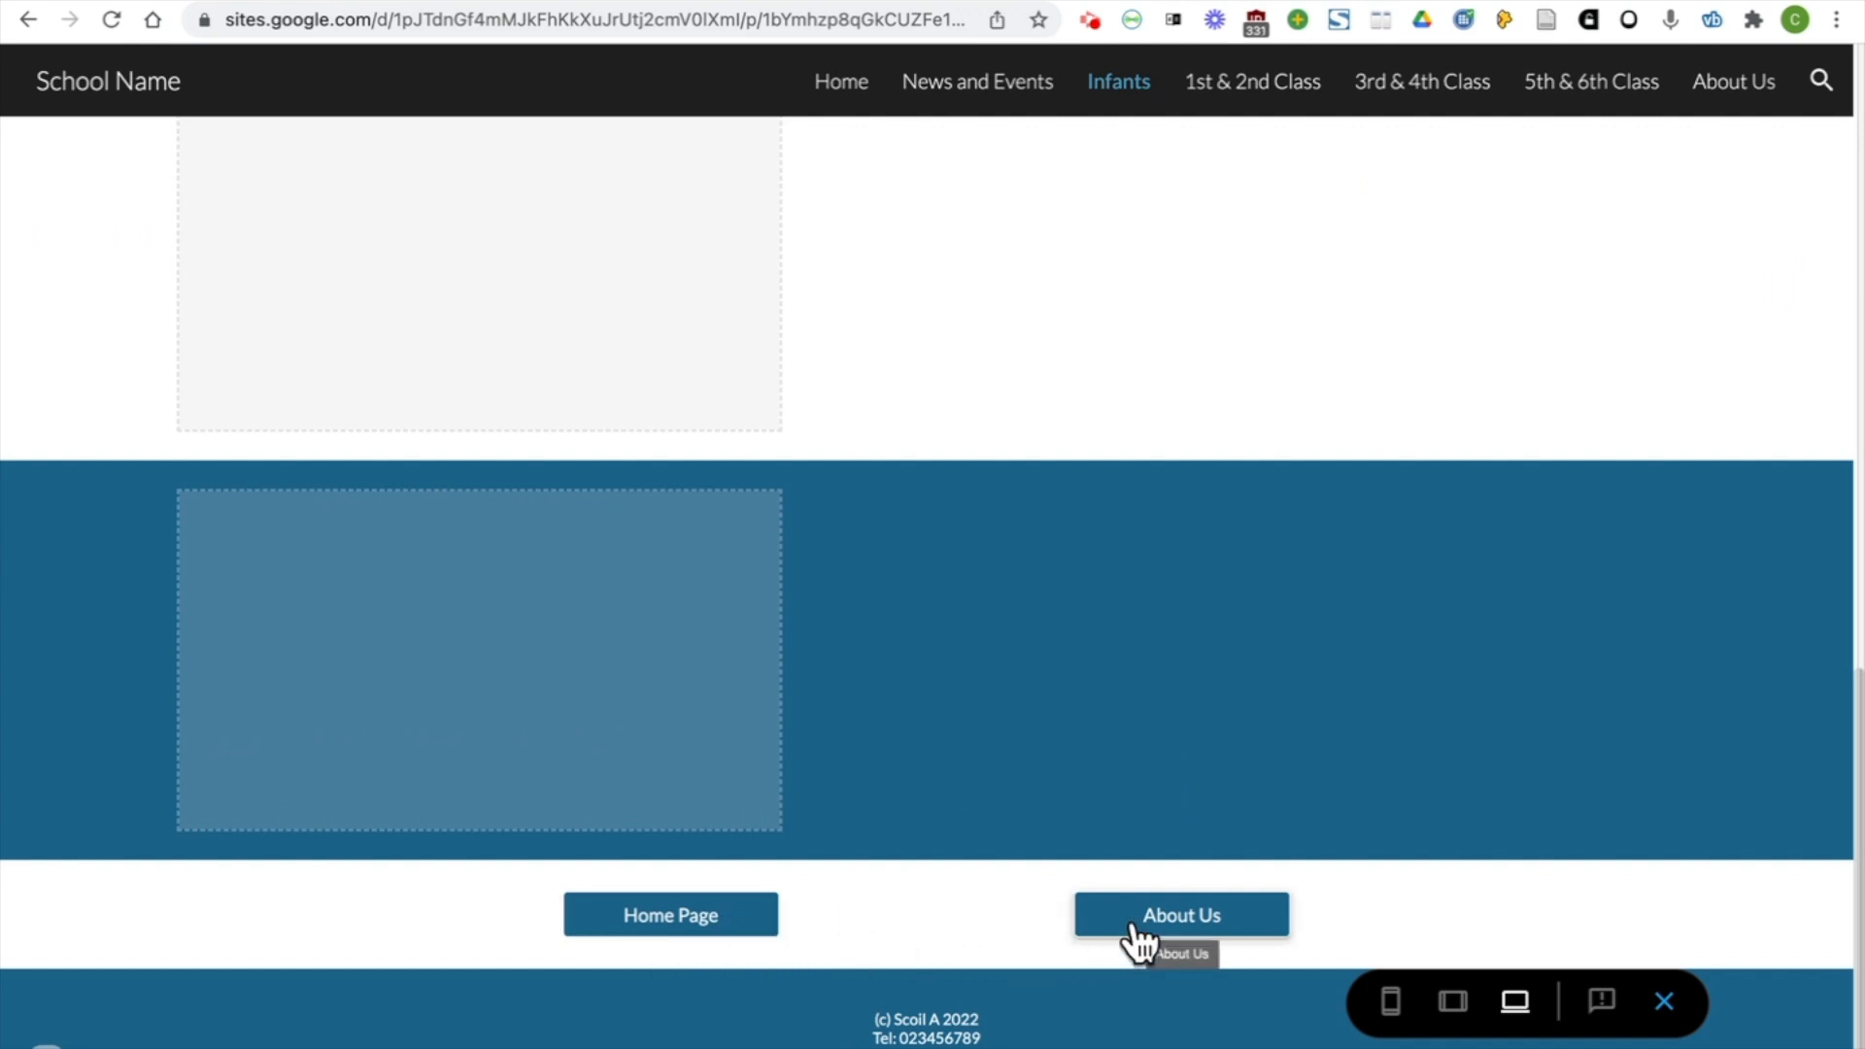
{"action": "left_click", "coordinate": [719, 918]}
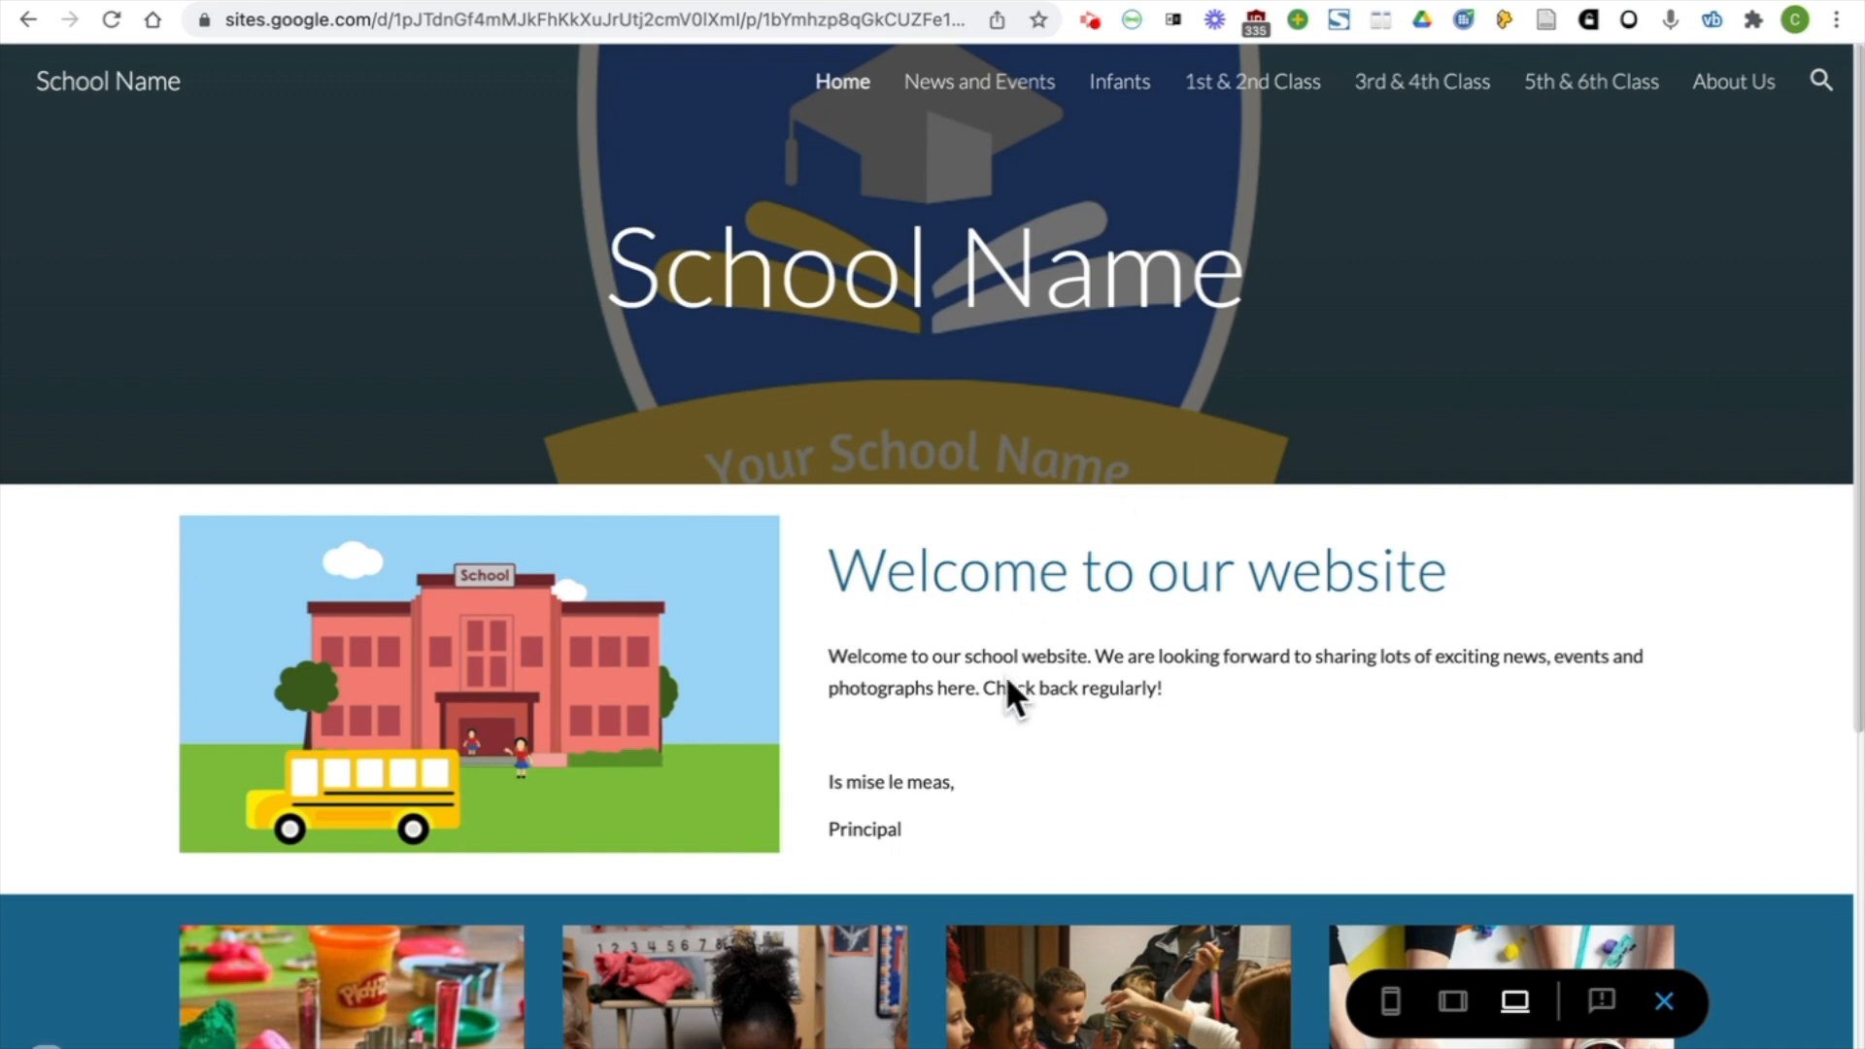
{"action": "left_click", "coordinate": [1667, 1002]}
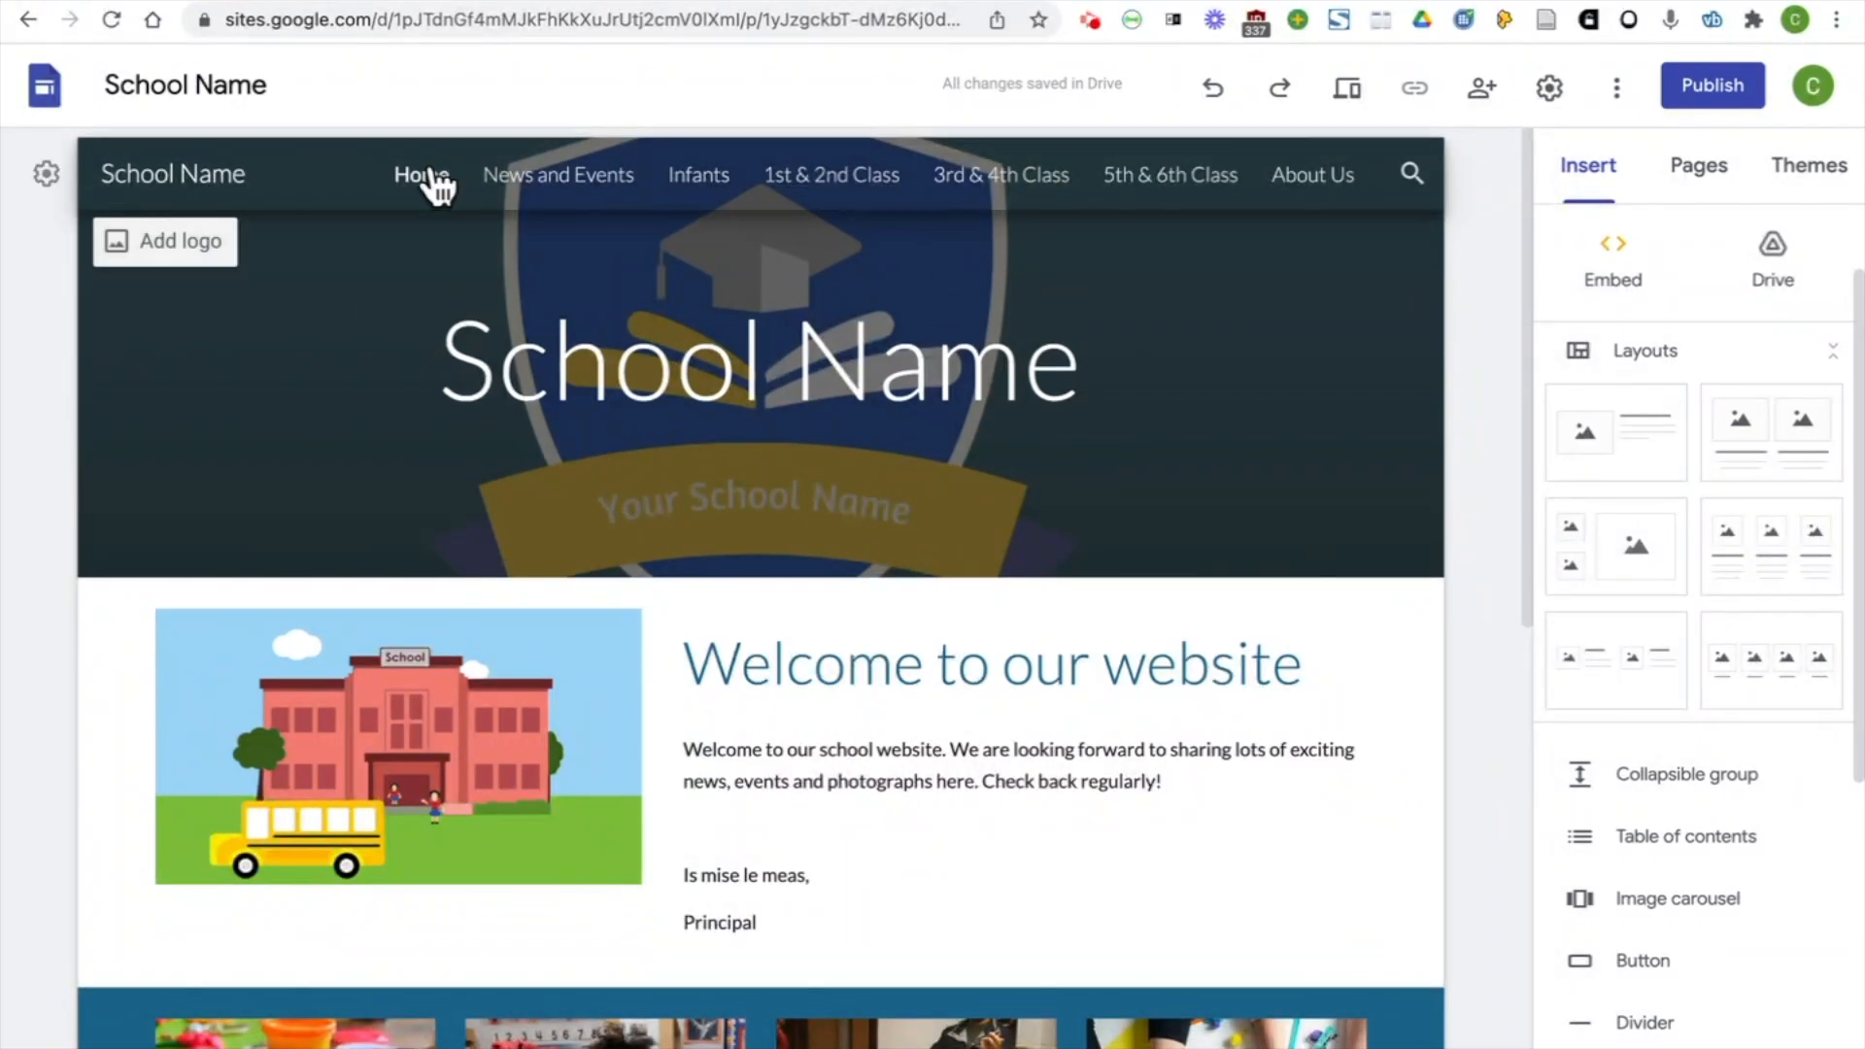
Link the "Junior and Senior Infants" caption on the Home page to the site's Infants page
{"action": "scroll", "coordinate": [1465, 356], "scroll_direction": "down", "scroll_amount": 6}
{"action": "left_click", "coordinate": [335, 719]}
{"action": "left_click_drag", "start_coordinate": [413, 730], "coordinate": [190, 731]}
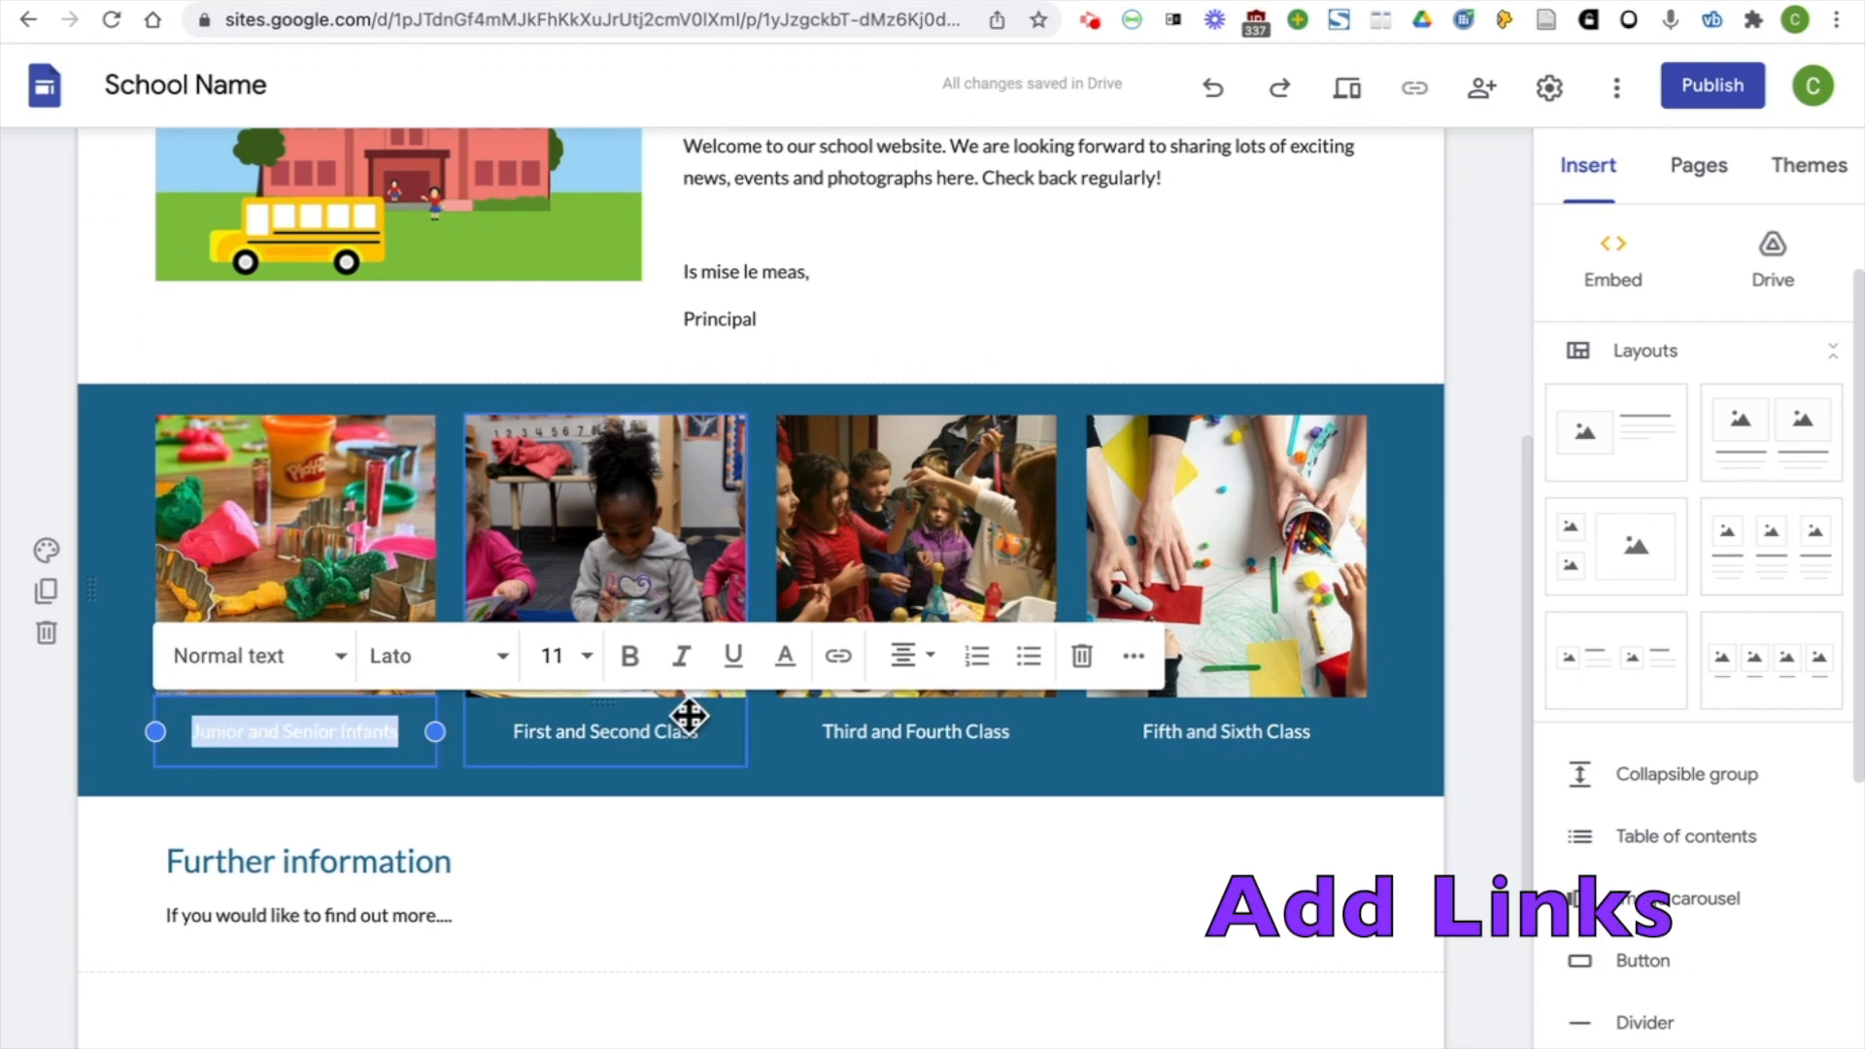
{"action": "left_click", "coordinate": [838, 661]}
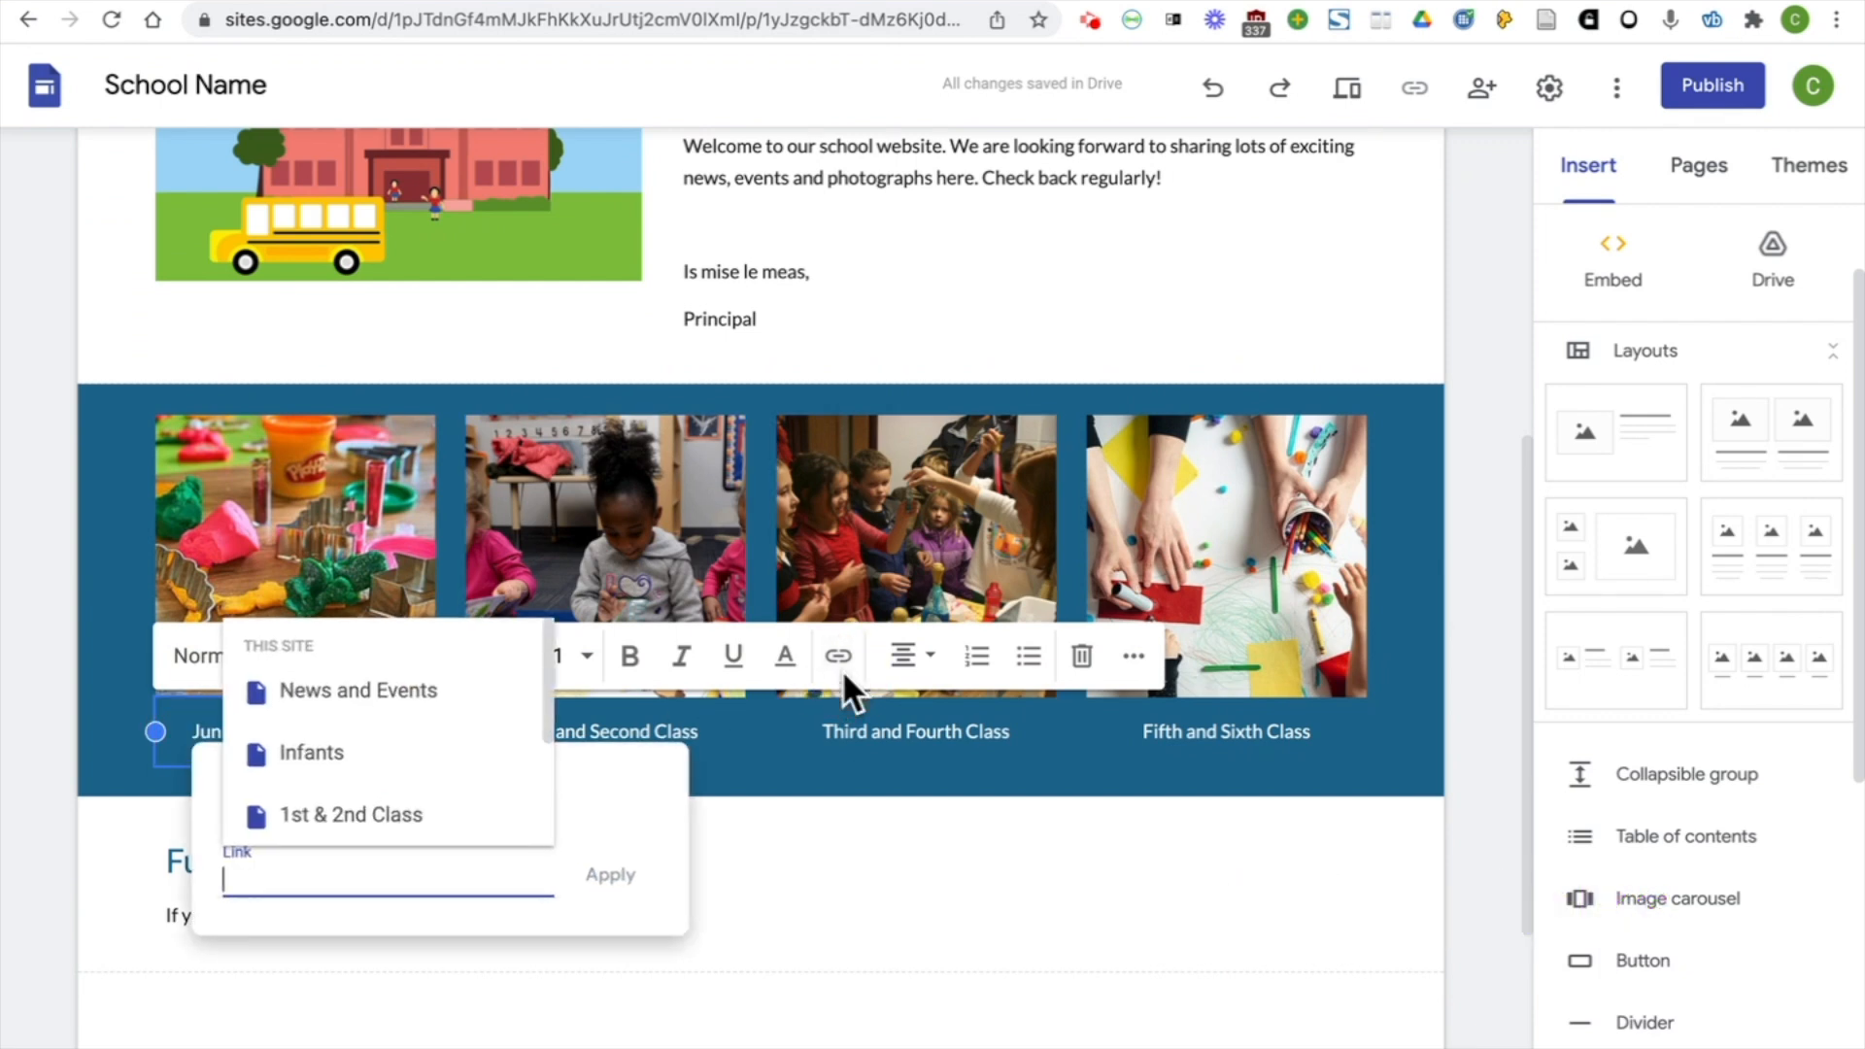
{"action": "left_click", "coordinate": [467, 759]}
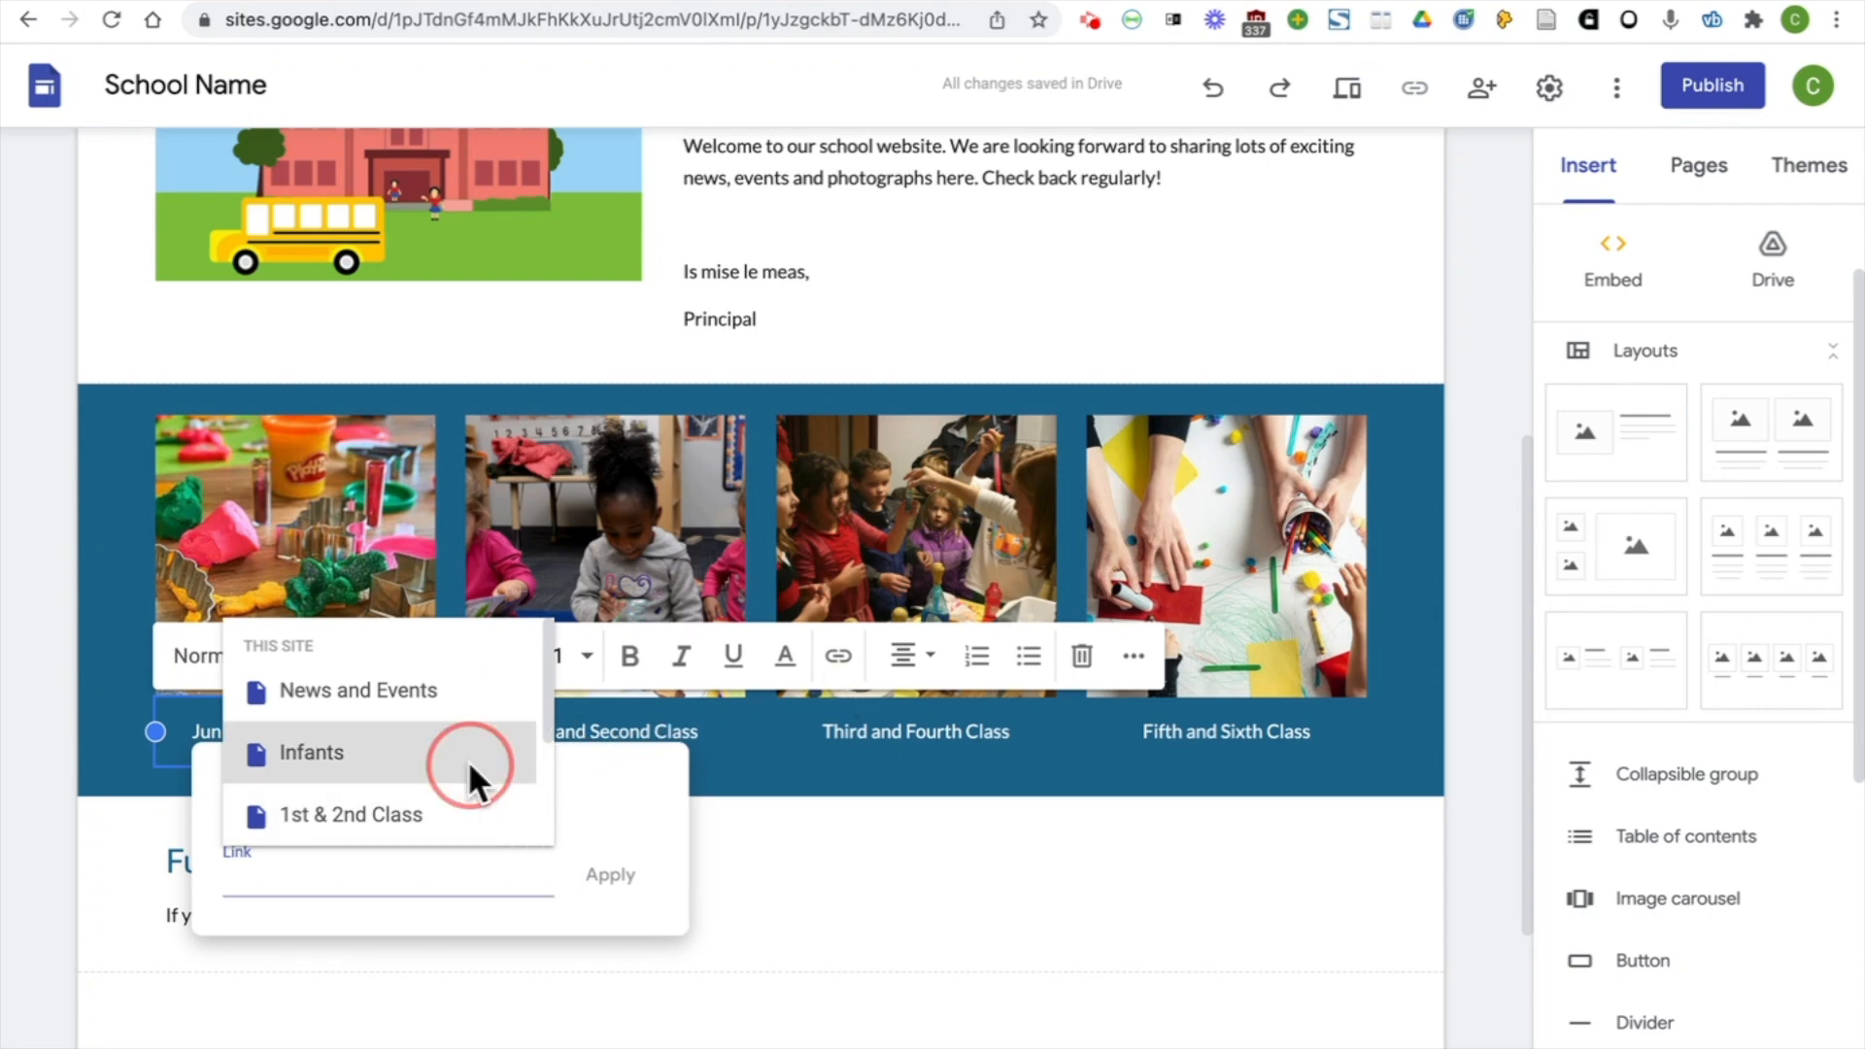
{"action": "left_click", "coordinate": [612, 876]}
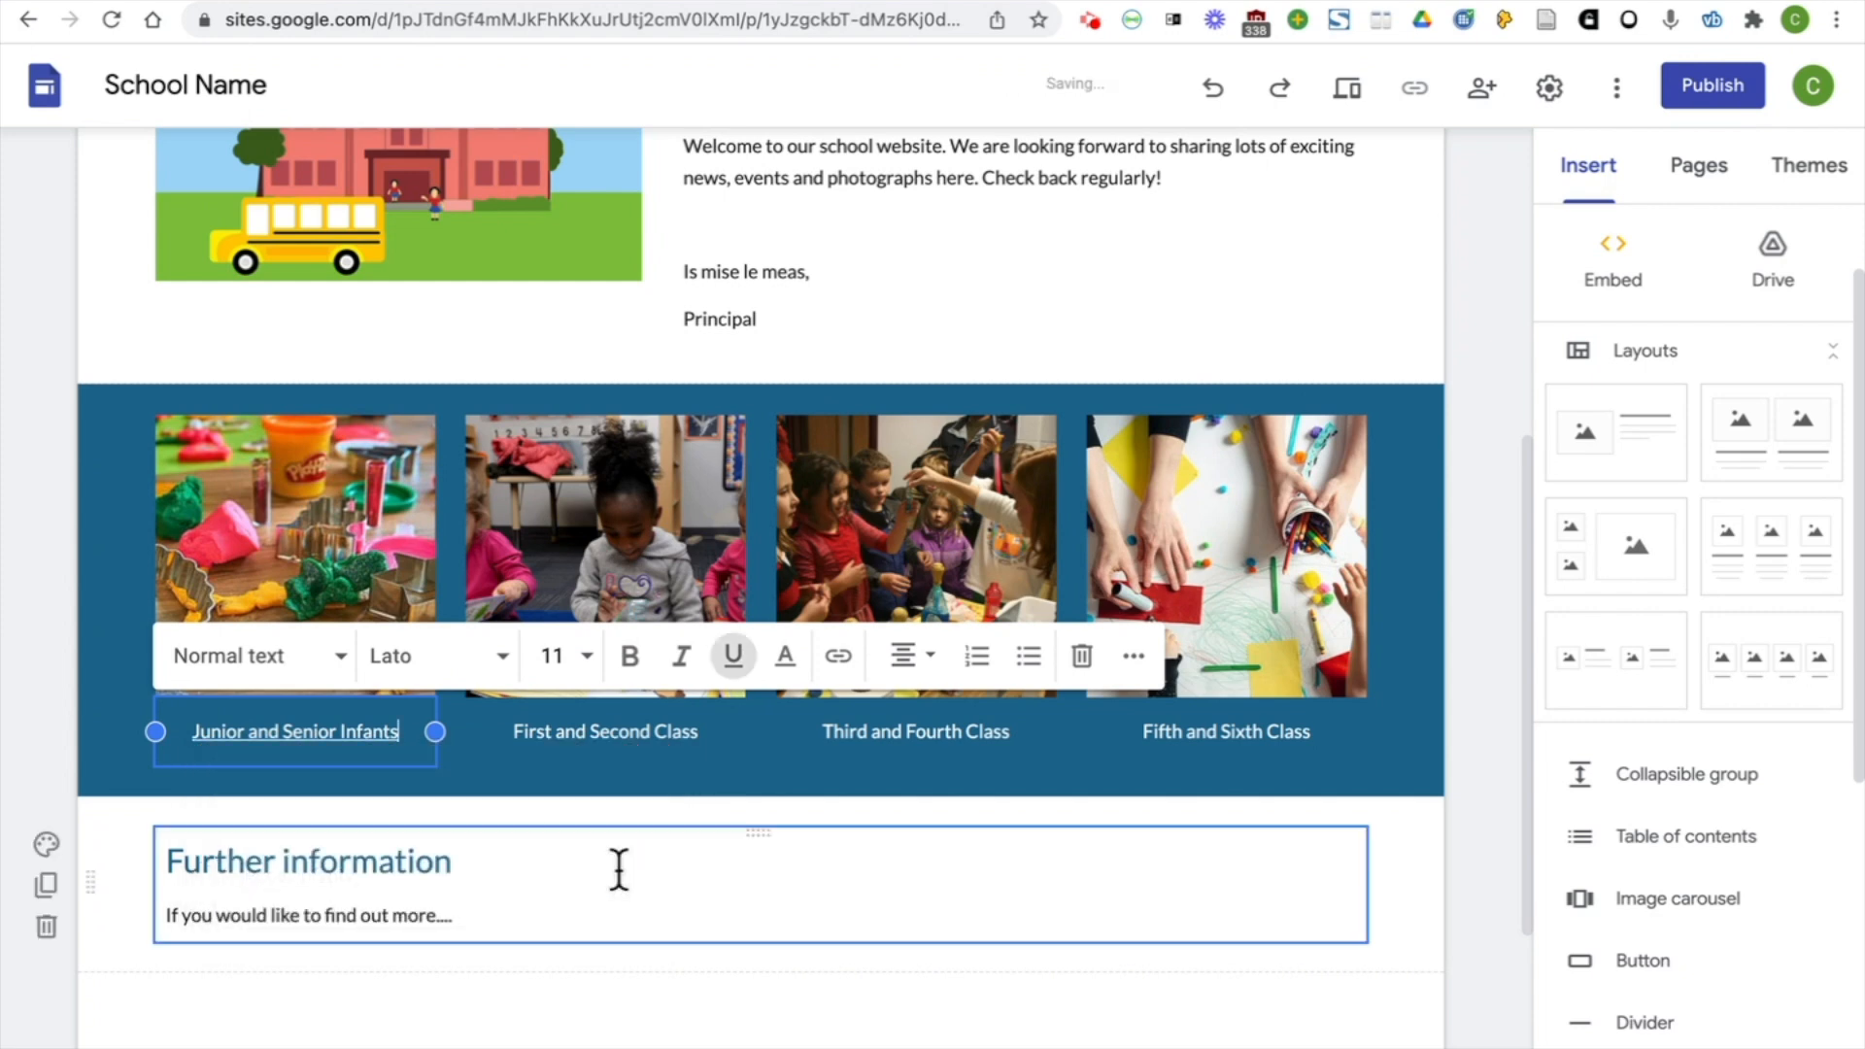
Link the "First and Second Class" caption to the site's 1st & 2nd Class page
{"action": "left_click", "coordinate": [666, 733]}
{"action": "left_click_drag", "start_coordinate": [705, 732], "coordinate": [508, 730]}
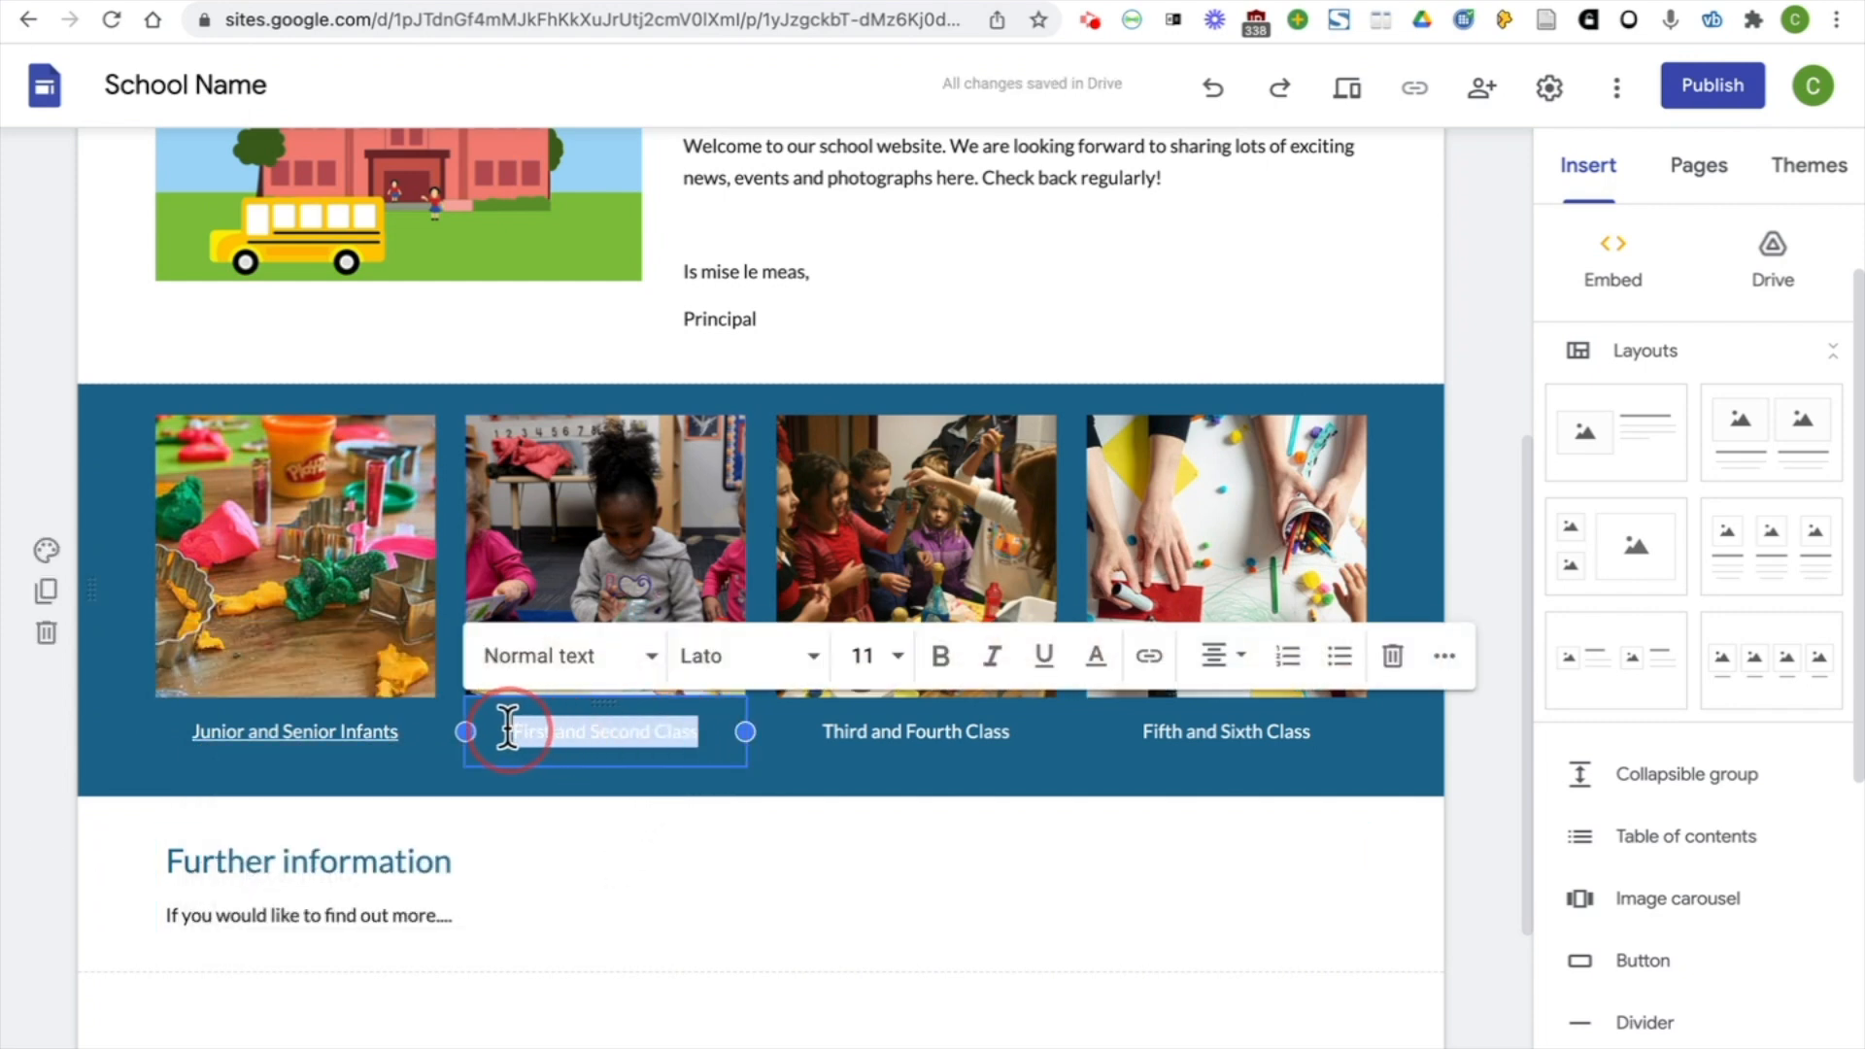
{"action": "left_click", "coordinate": [1151, 668]}
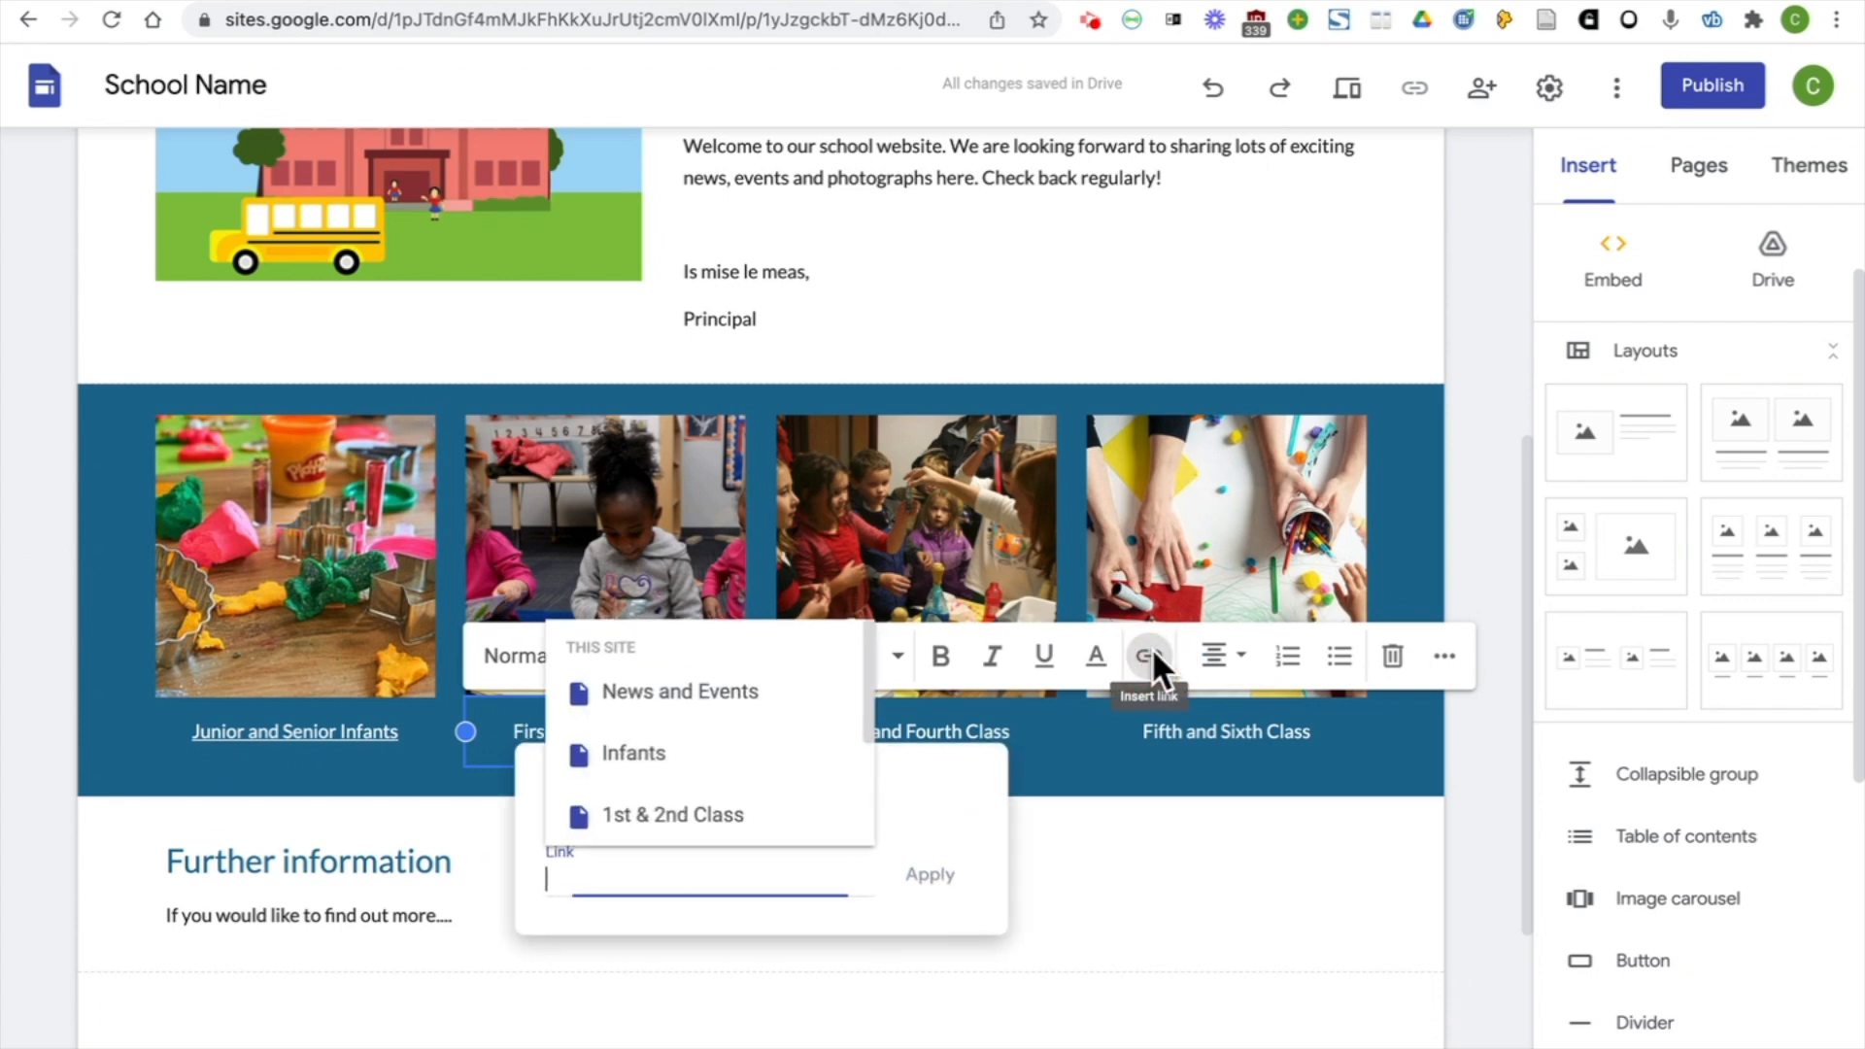
{"action": "left_click", "coordinate": [742, 818]}
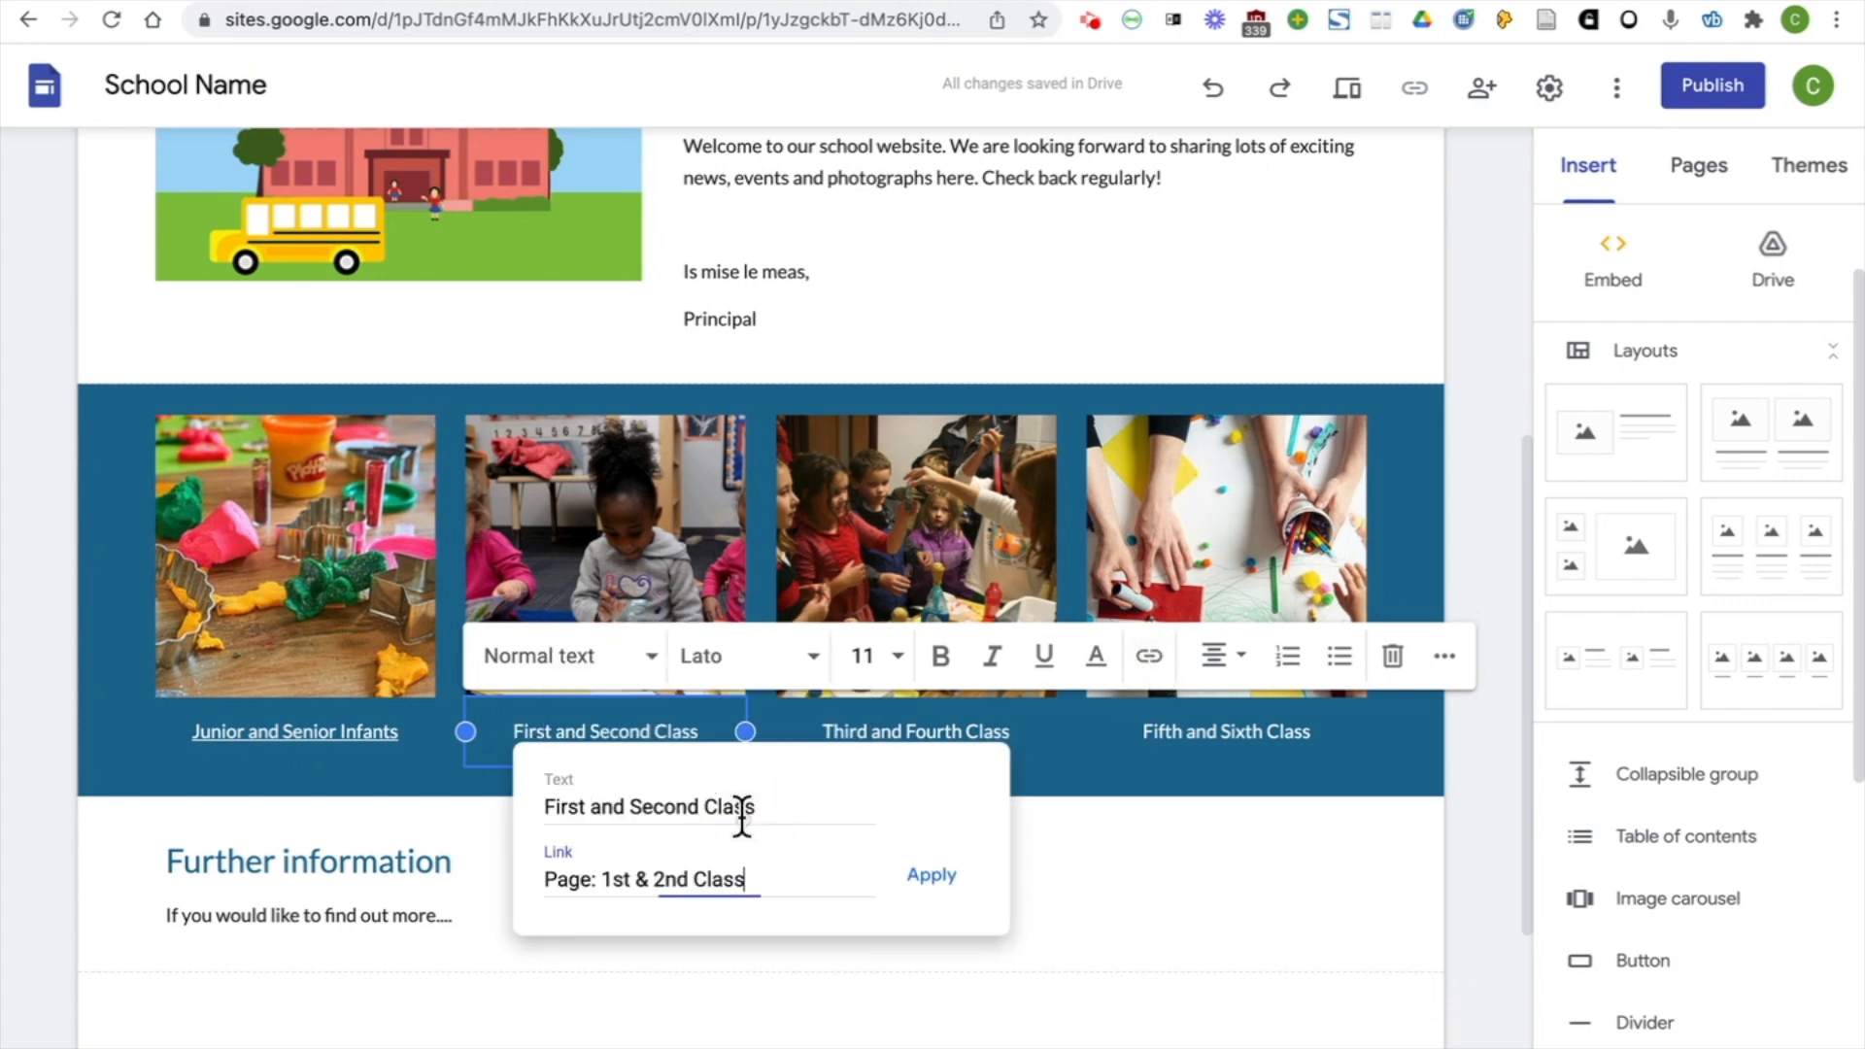
{"action": "left_click", "coordinate": [934, 879]}
Link the "Third and Fourth Class" caption to the site's 3rd & 4th Class page
{"action": "left_click", "coordinate": [956, 751]}
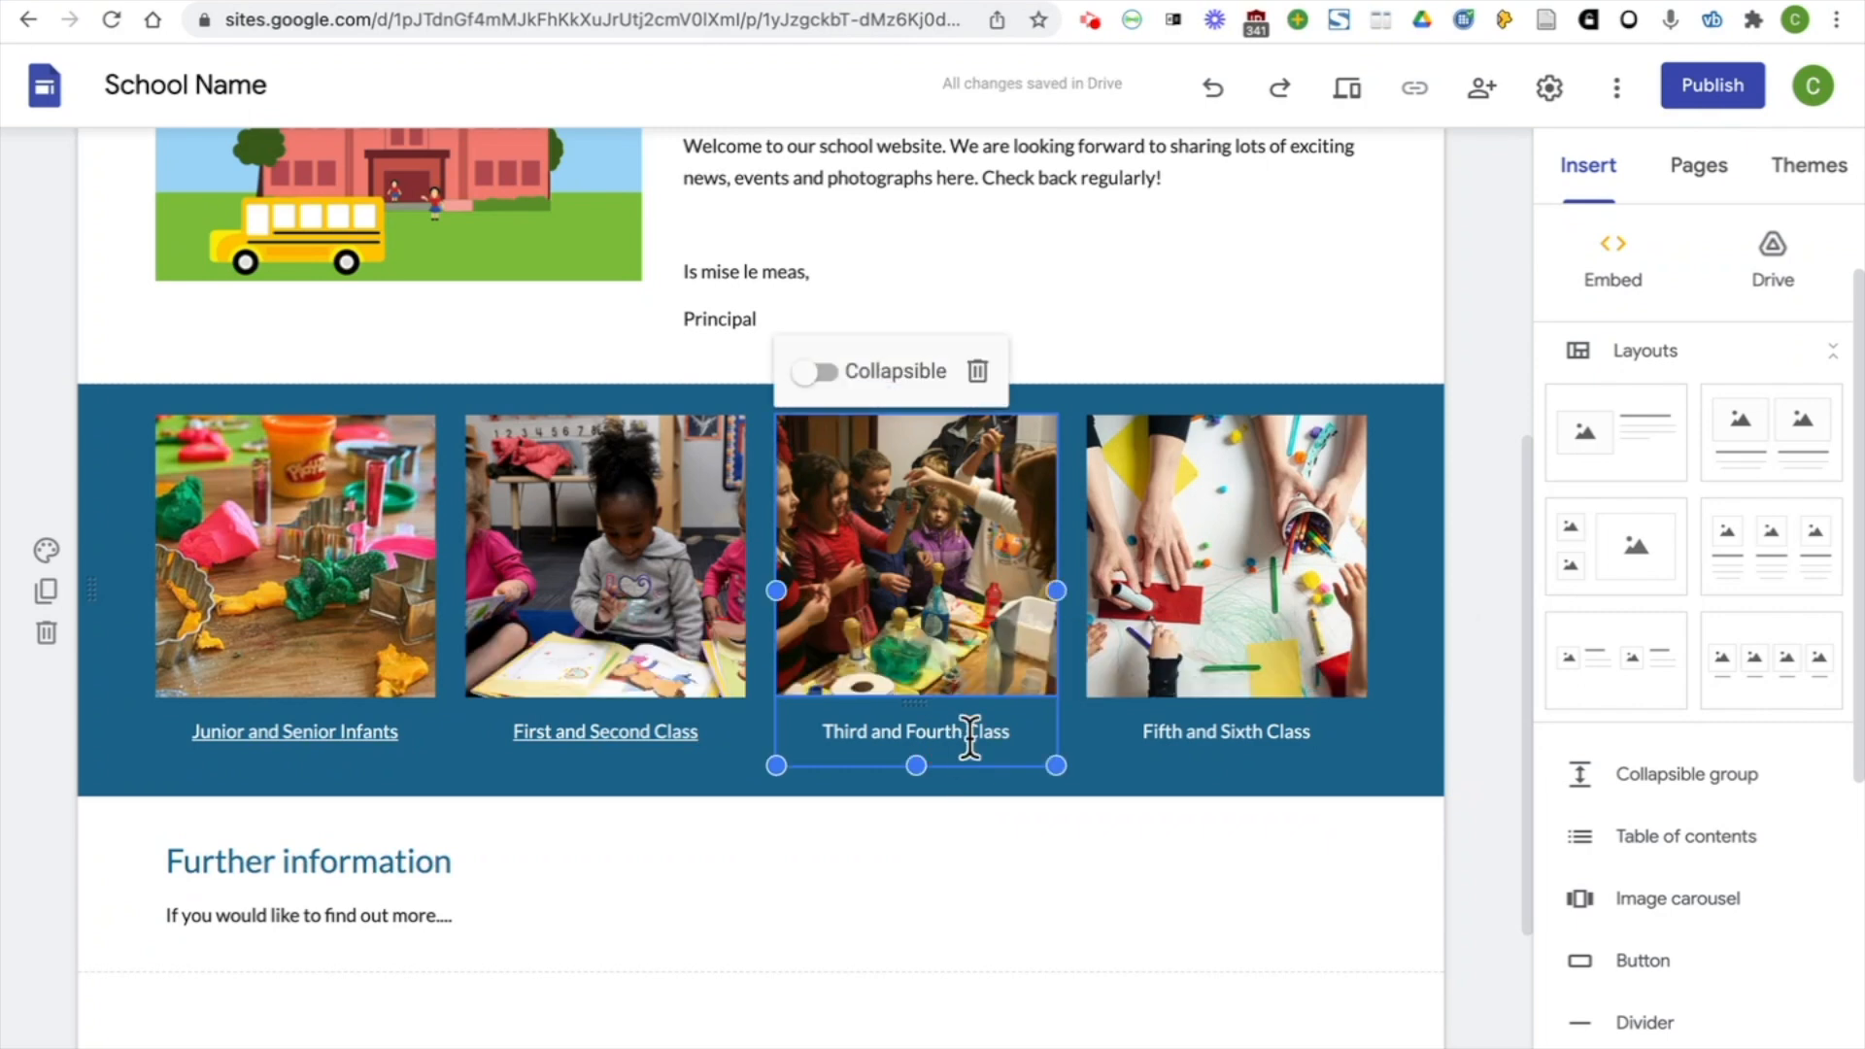
{"action": "left_click_drag", "start_coordinate": [1016, 730], "coordinate": [824, 732]}
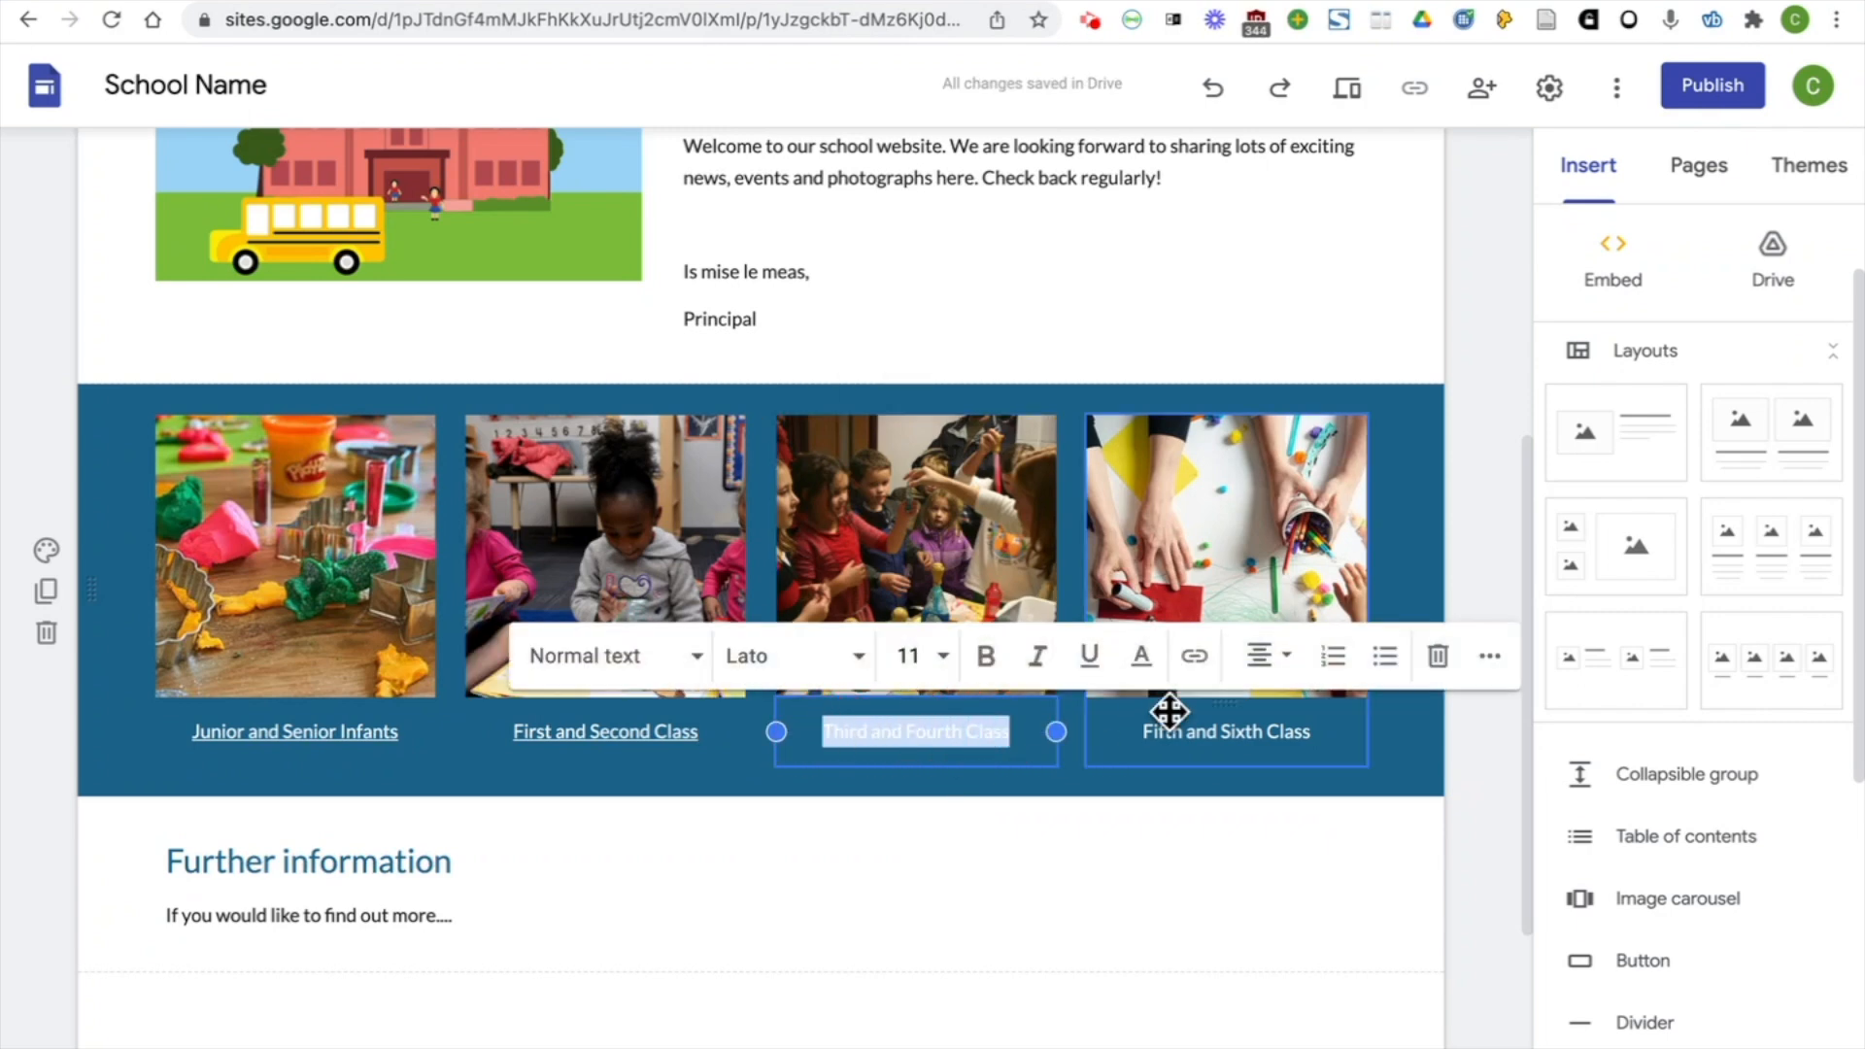
{"action": "left_click", "coordinate": [1194, 660]}
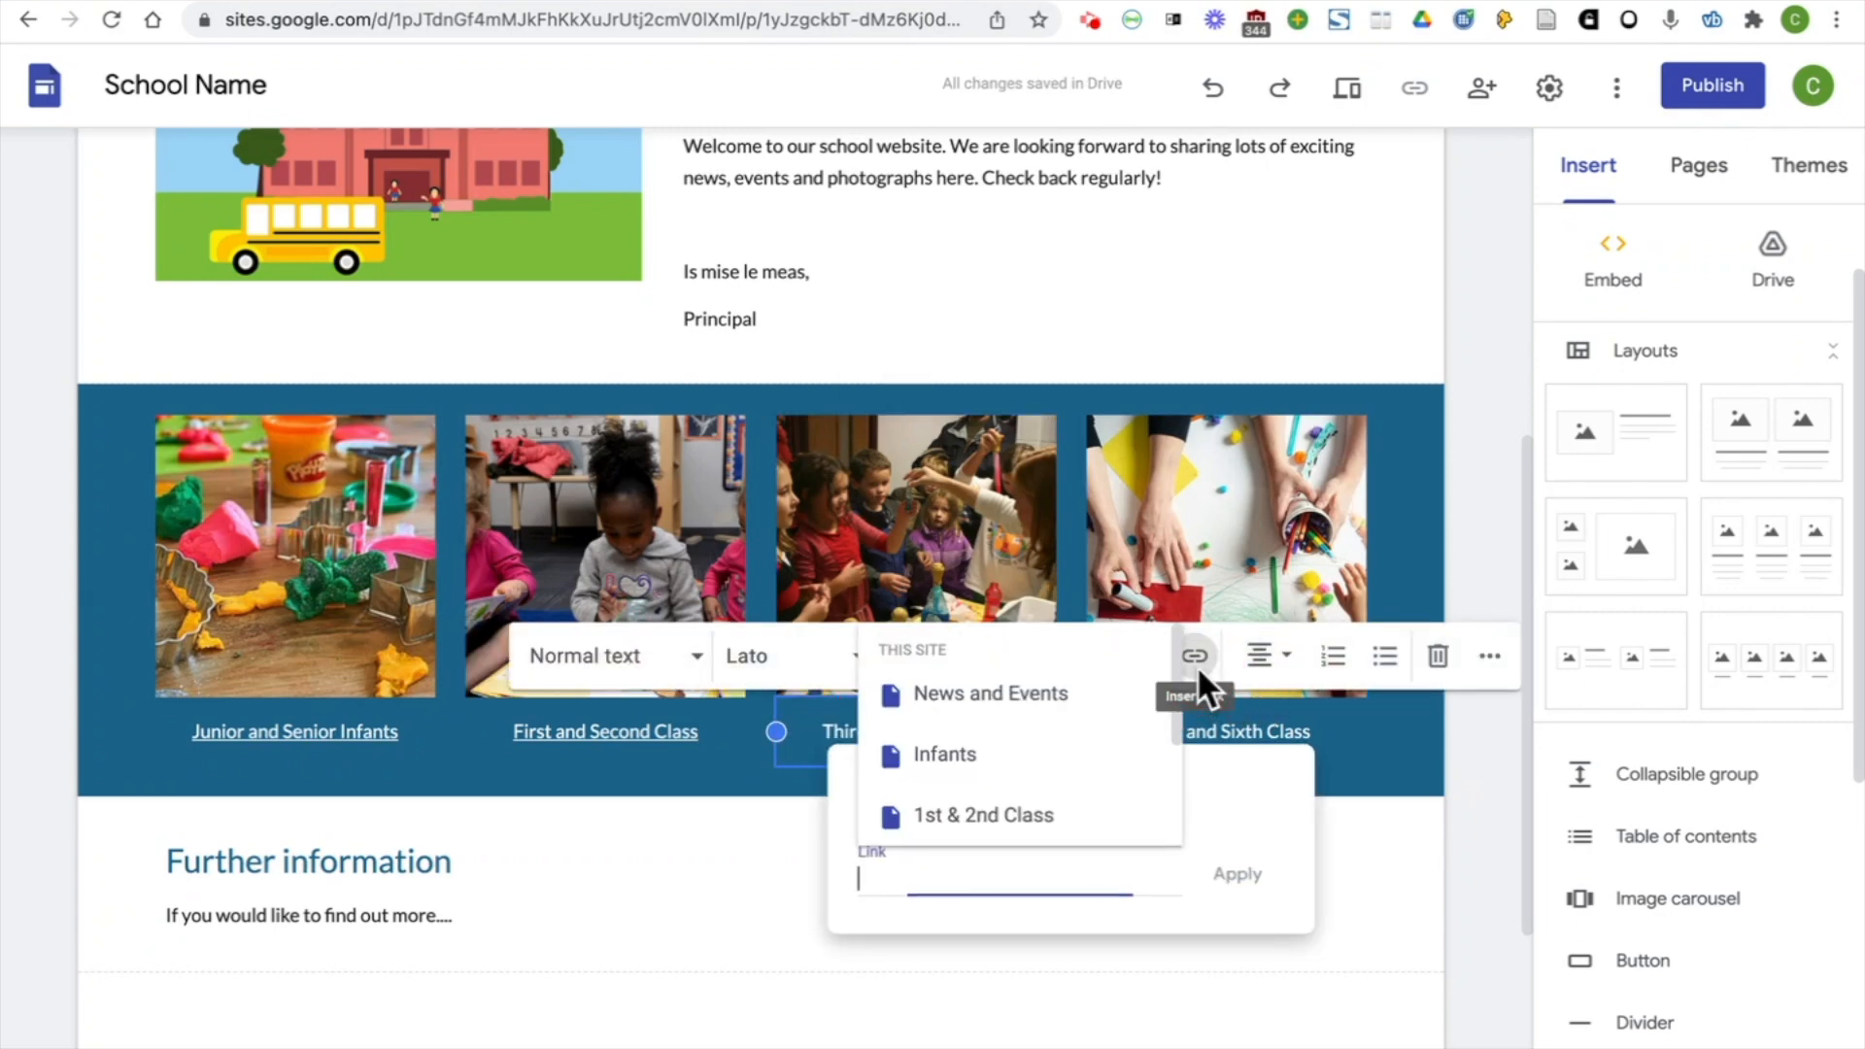
{"action": "scroll", "coordinate": [1097, 753], "scroll_direction": "down", "scroll_amount": 2}
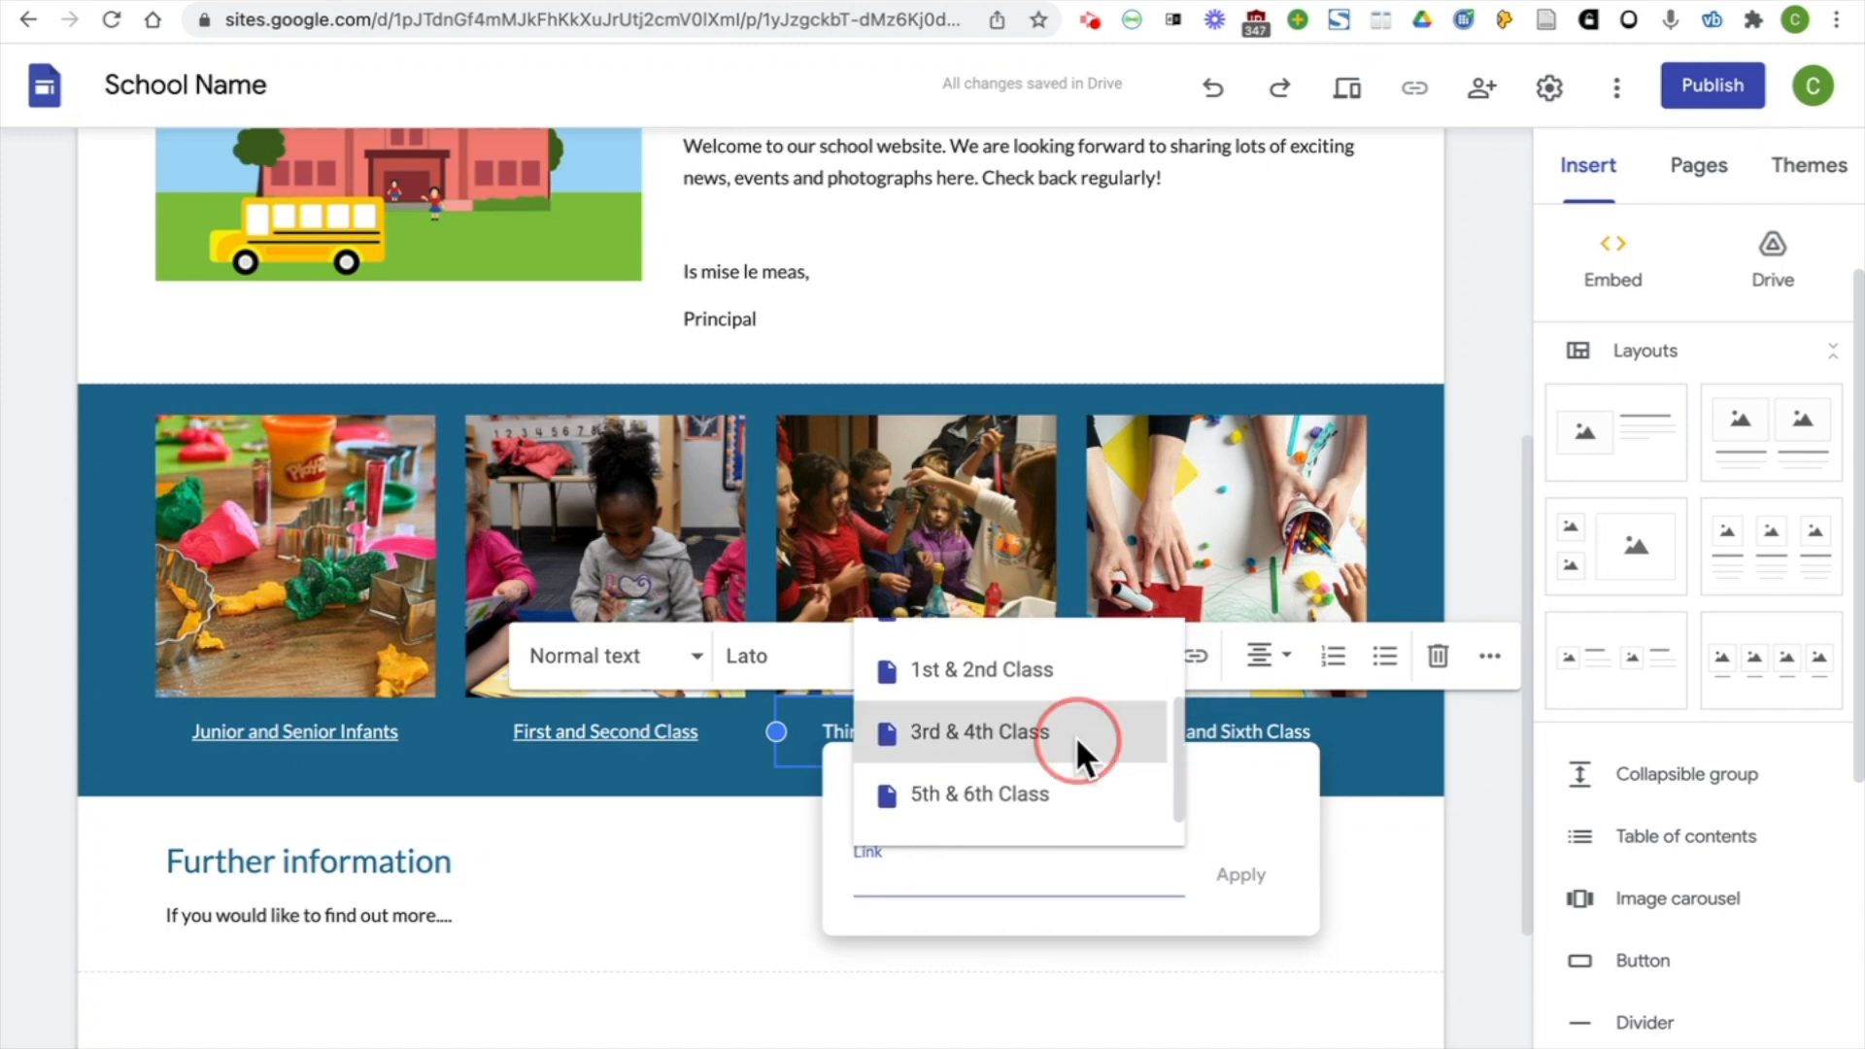
{"action": "left_click", "coordinate": [1075, 736]}
{"action": "left_click", "coordinate": [1245, 878]}
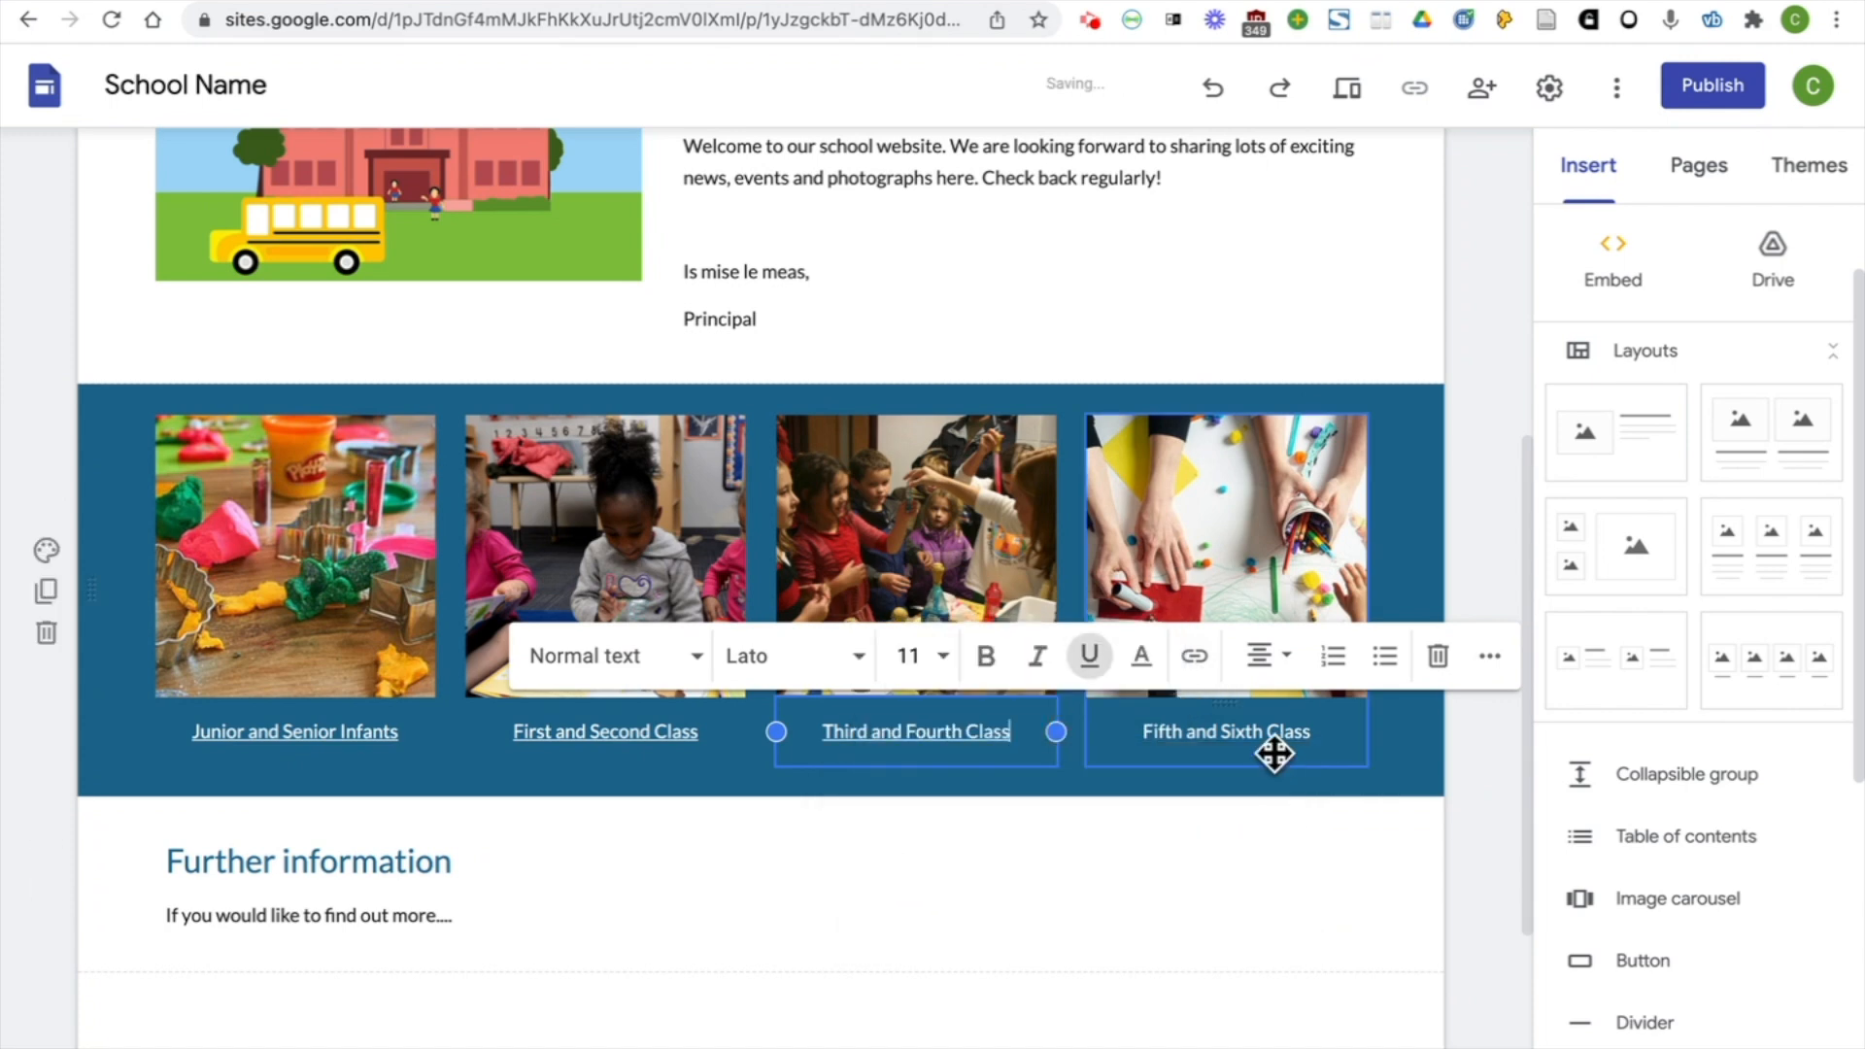
Link the "Fifth and Sixth Class" caption to the site's 5th & 6th Class page
{"action": "left_click", "coordinate": [1274, 754]}
{"action": "left_click", "coordinate": [1320, 733]}
{"action": "left_click_drag", "start_coordinate": [1319, 732], "coordinate": [1142, 732]}
{"action": "left_click", "coordinate": [1194, 656]}
{"action": "scroll", "coordinate": [1284, 746], "scroll_direction": "down", "scroll_amount": 2}
{"action": "left_click", "coordinate": [1296, 788]}
{"action": "left_click", "coordinate": [1556, 874]}
{"action": "left_click", "coordinate": [1472, 863]}
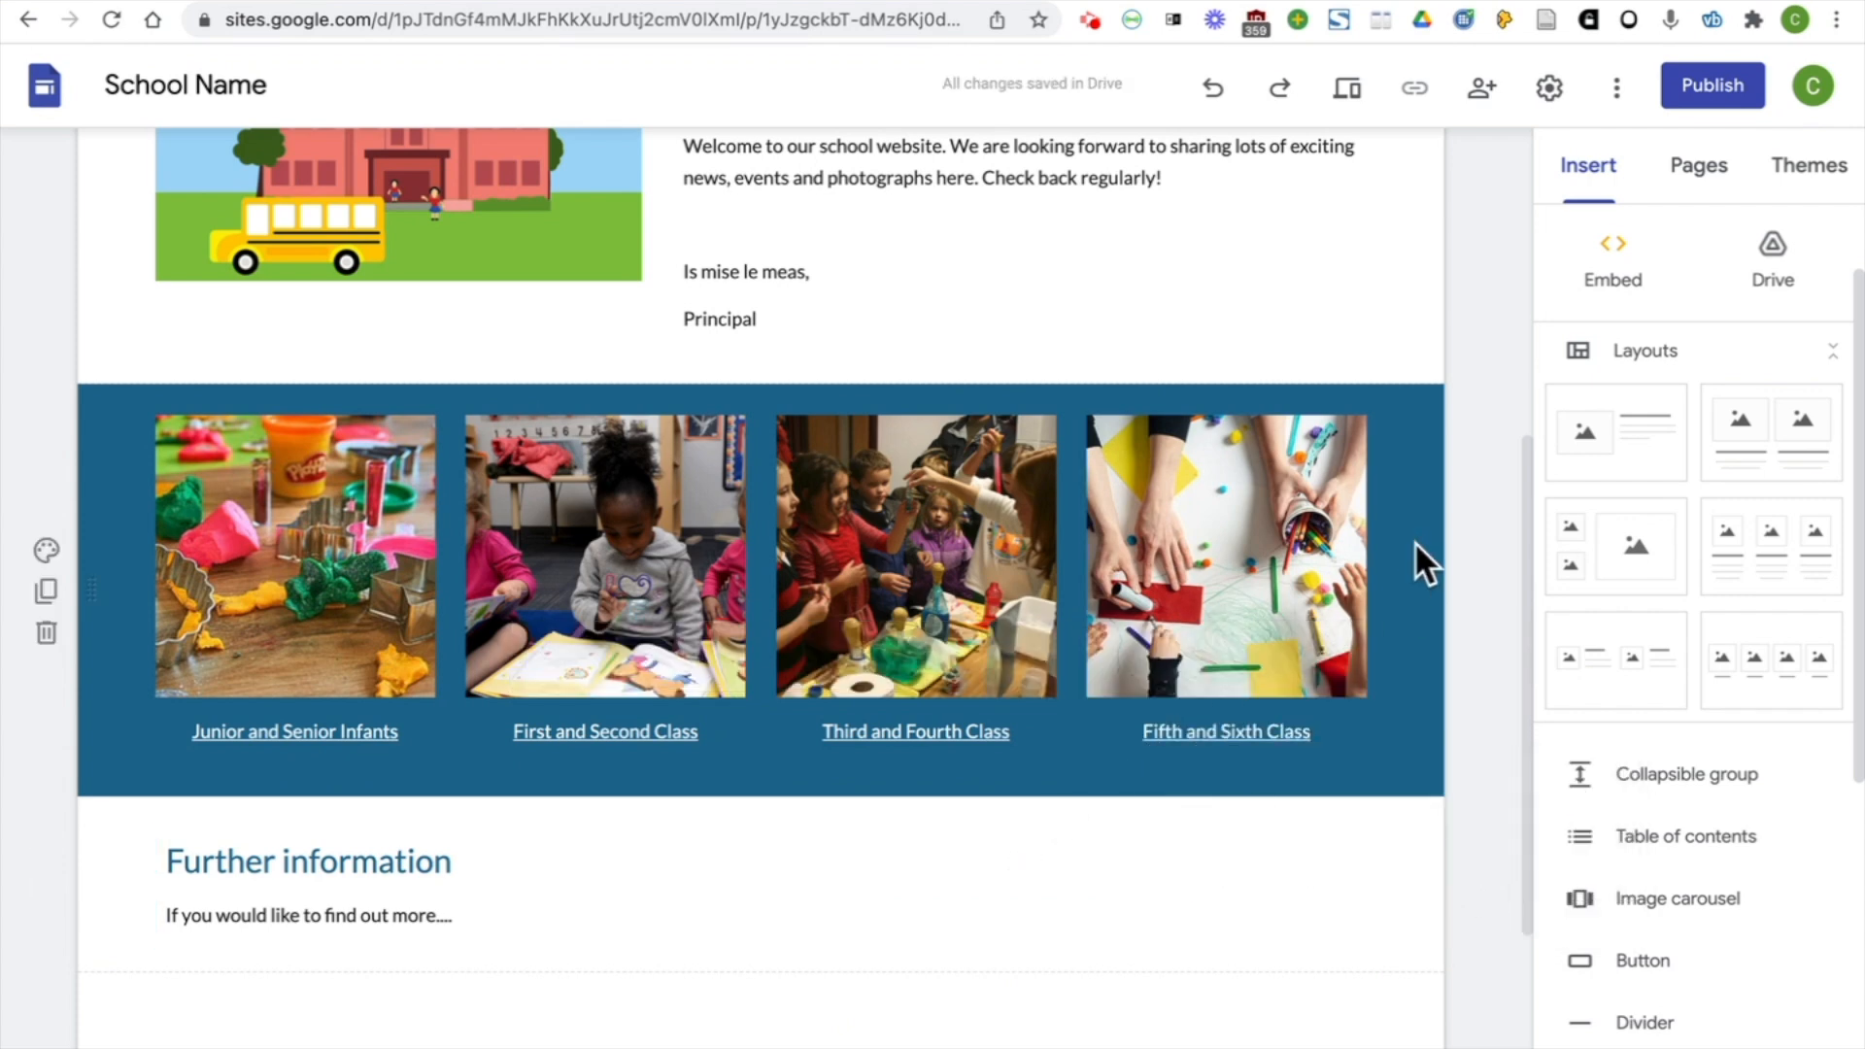
Preview the Home page and test the "Third and Fourth Class" caption link
{"action": "left_click", "coordinate": [1354, 97]}
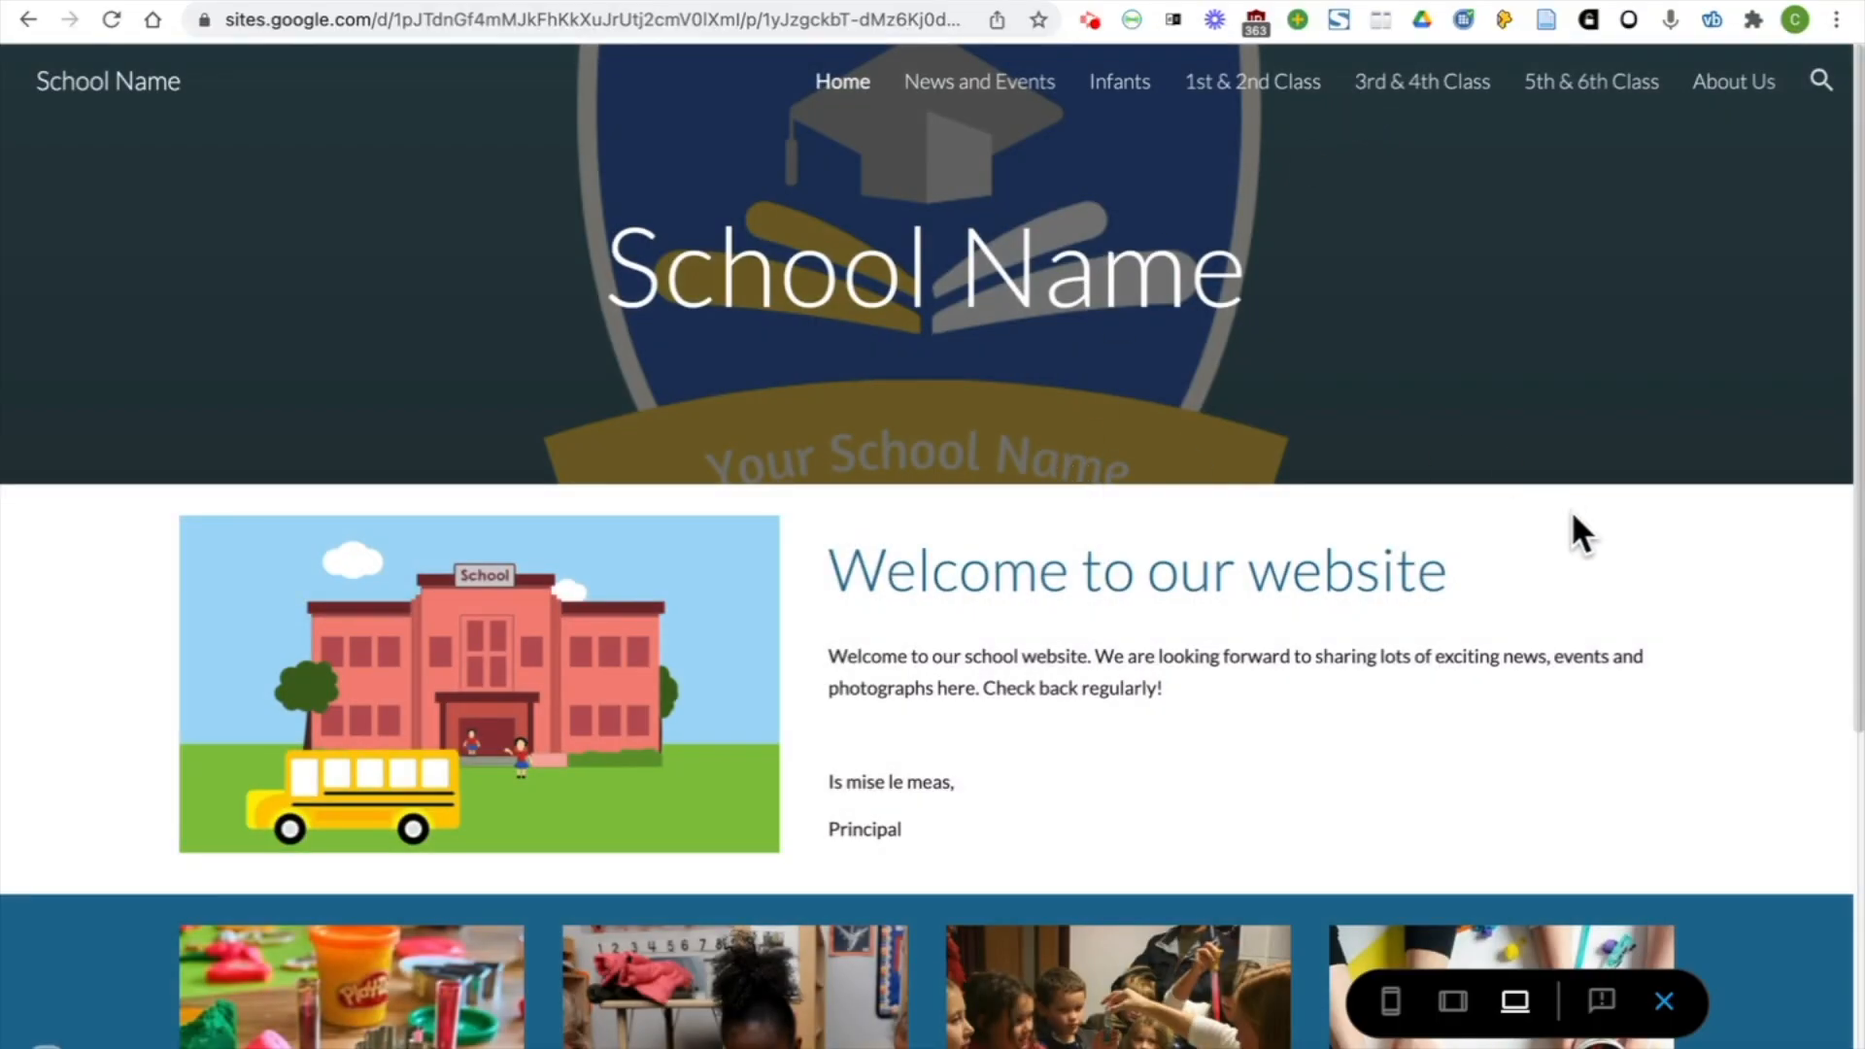
{"action": "scroll", "coordinate": [1561, 563], "scroll_direction": "down", "scroll_amount": 6}
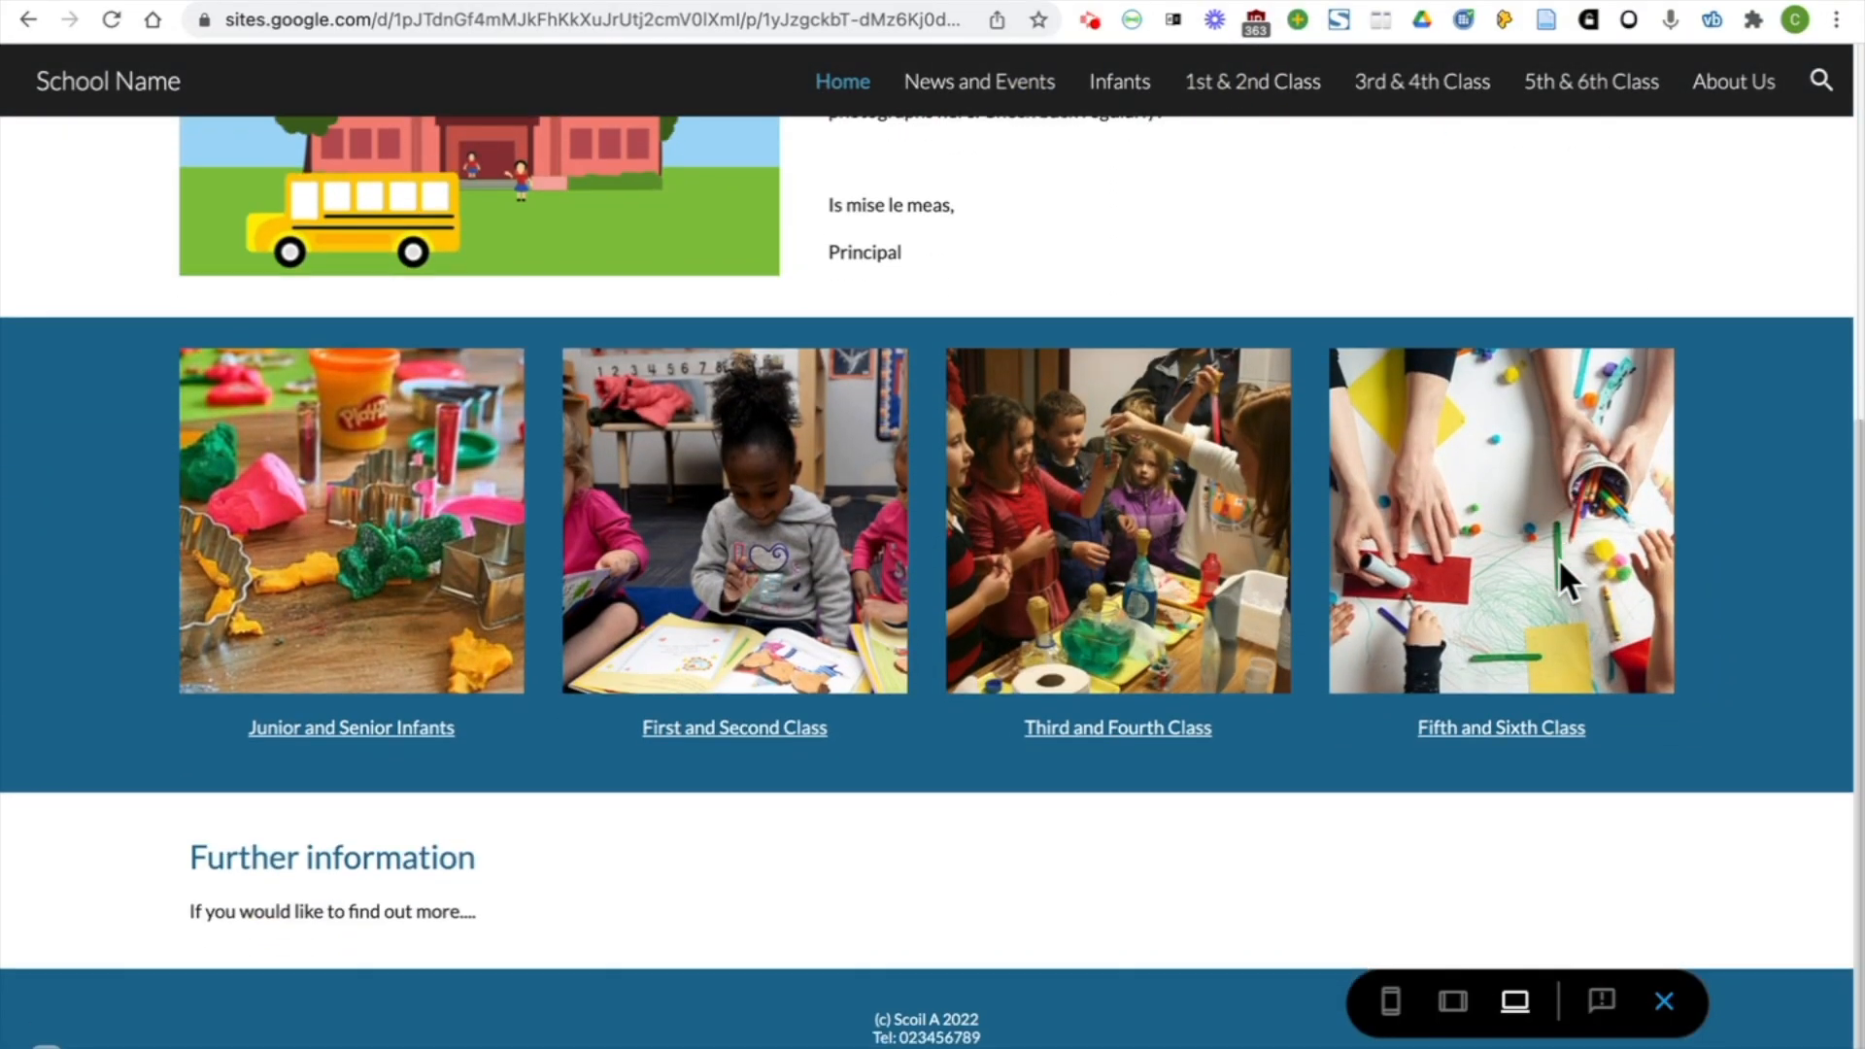
{"action": "left_click", "coordinate": [1153, 743]}
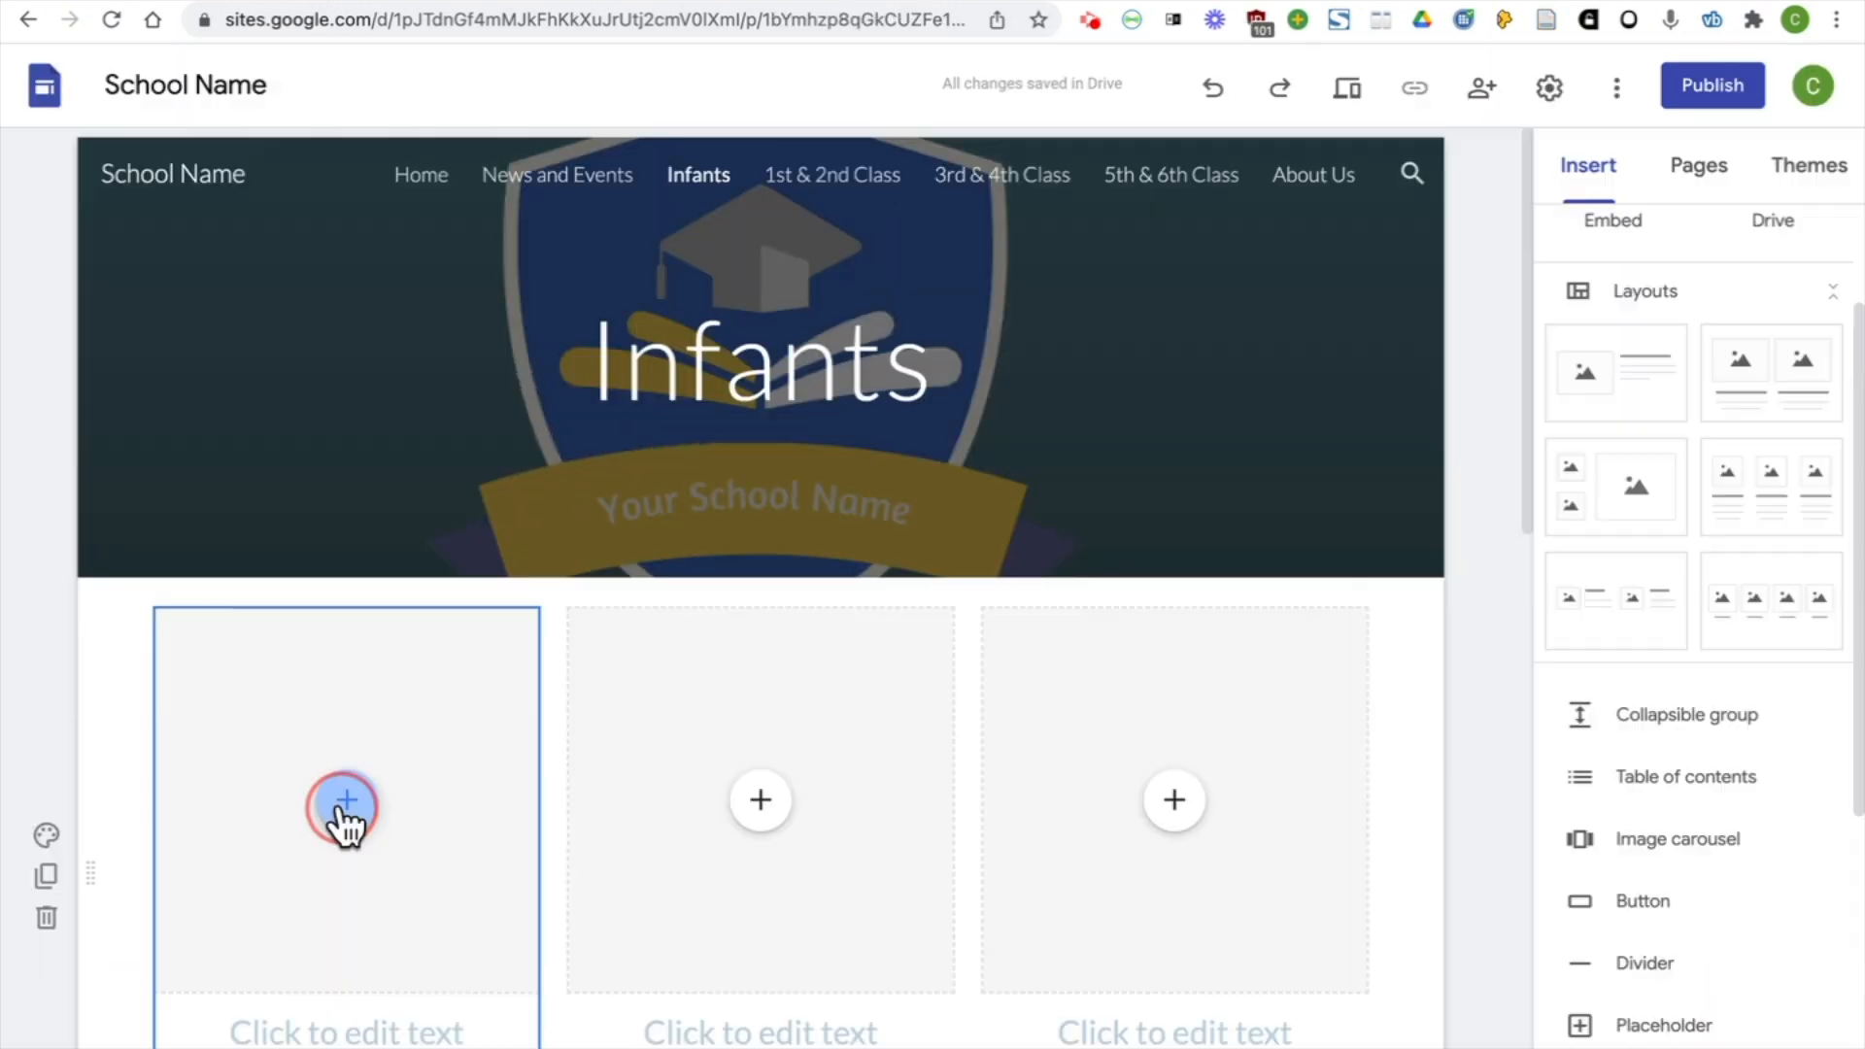
{"action": "left_click", "coordinate": [342, 816]}
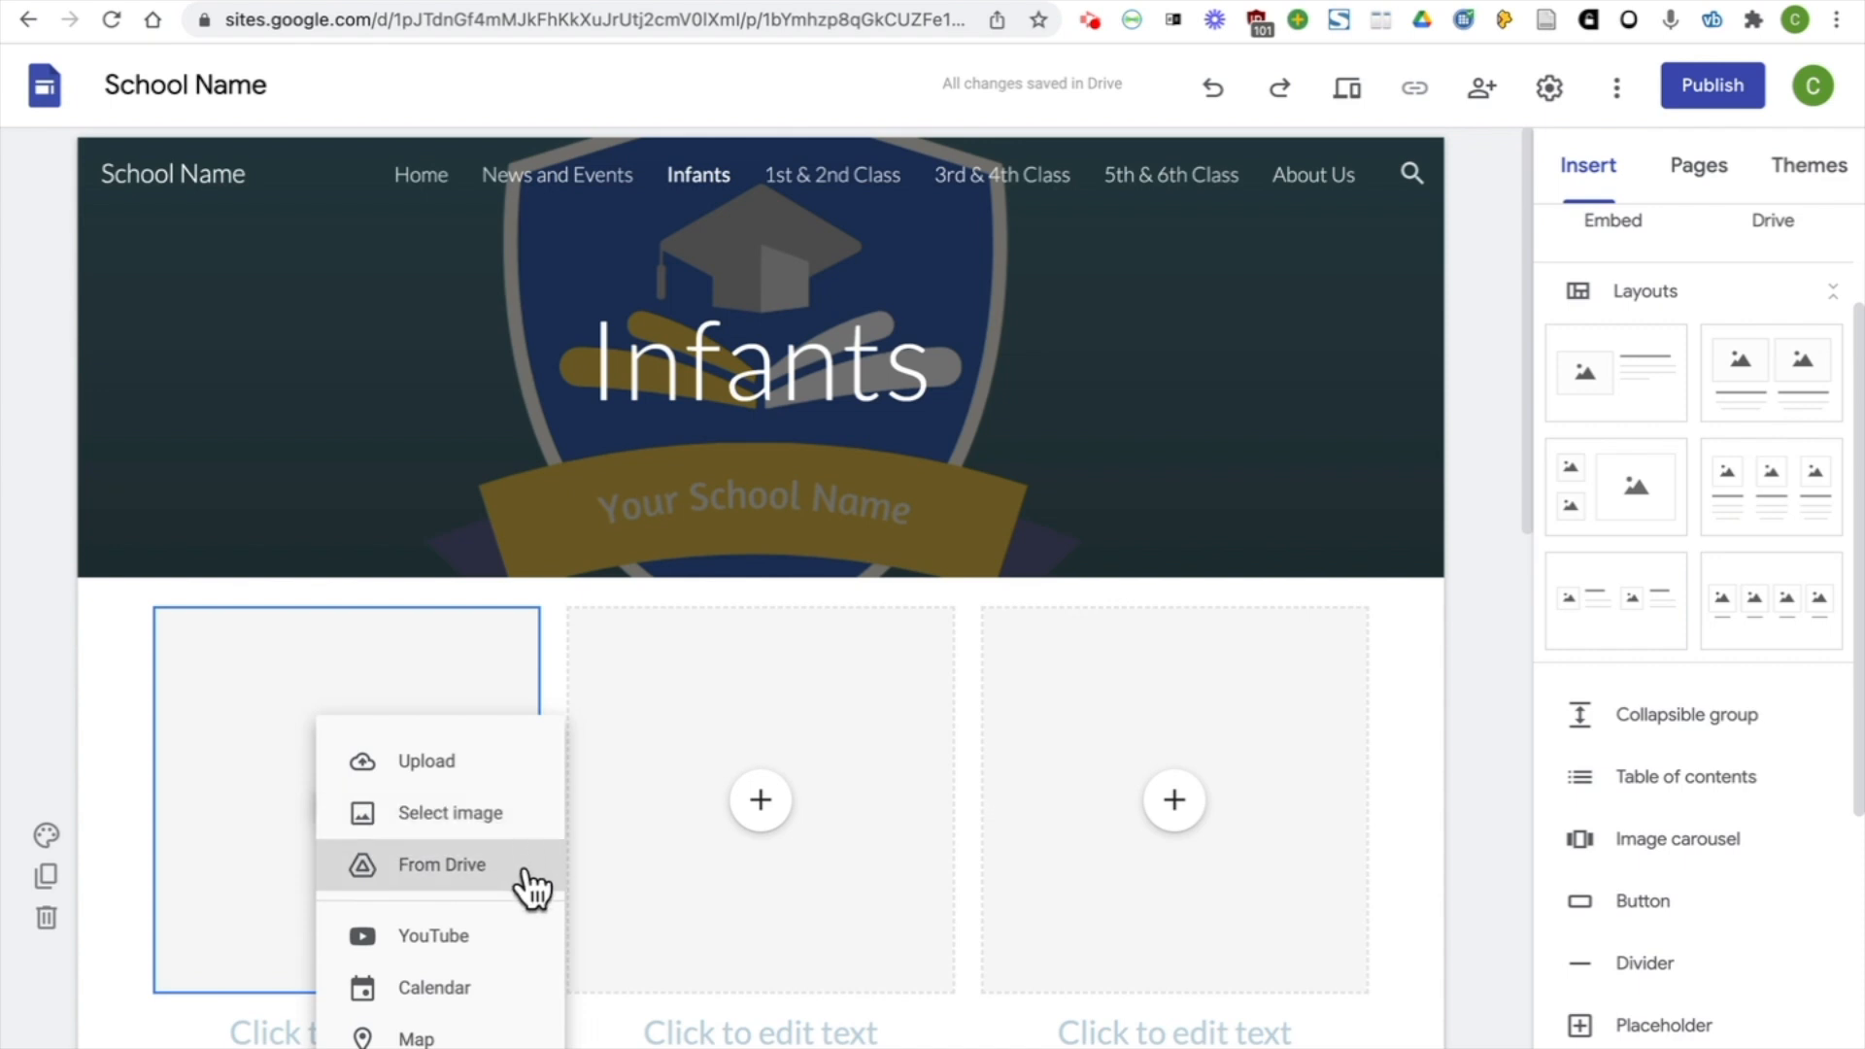
{"action": "left_click", "coordinate": [506, 940]}
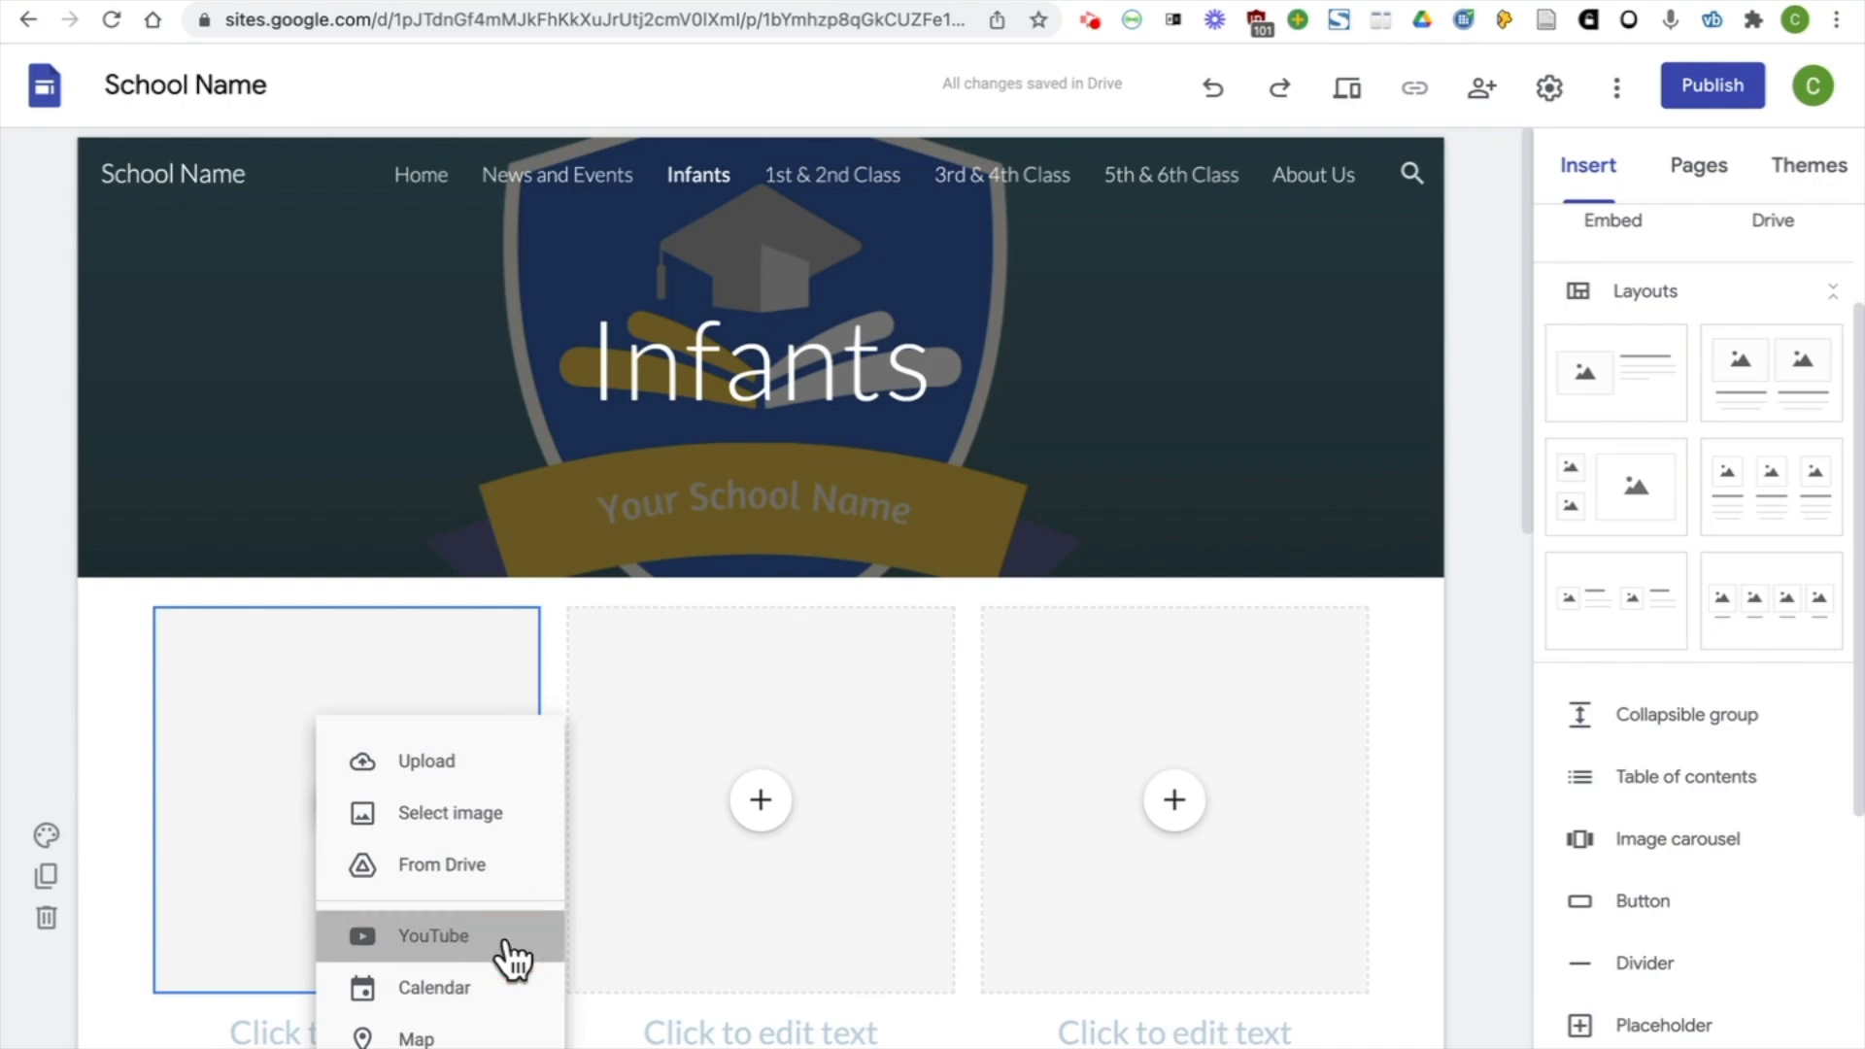
{"action": "left_click", "coordinate": [591, 333]}
{"action": "type", "text": "https://www.youtube.com/watch?v=Otf4_UEvnQ8"}
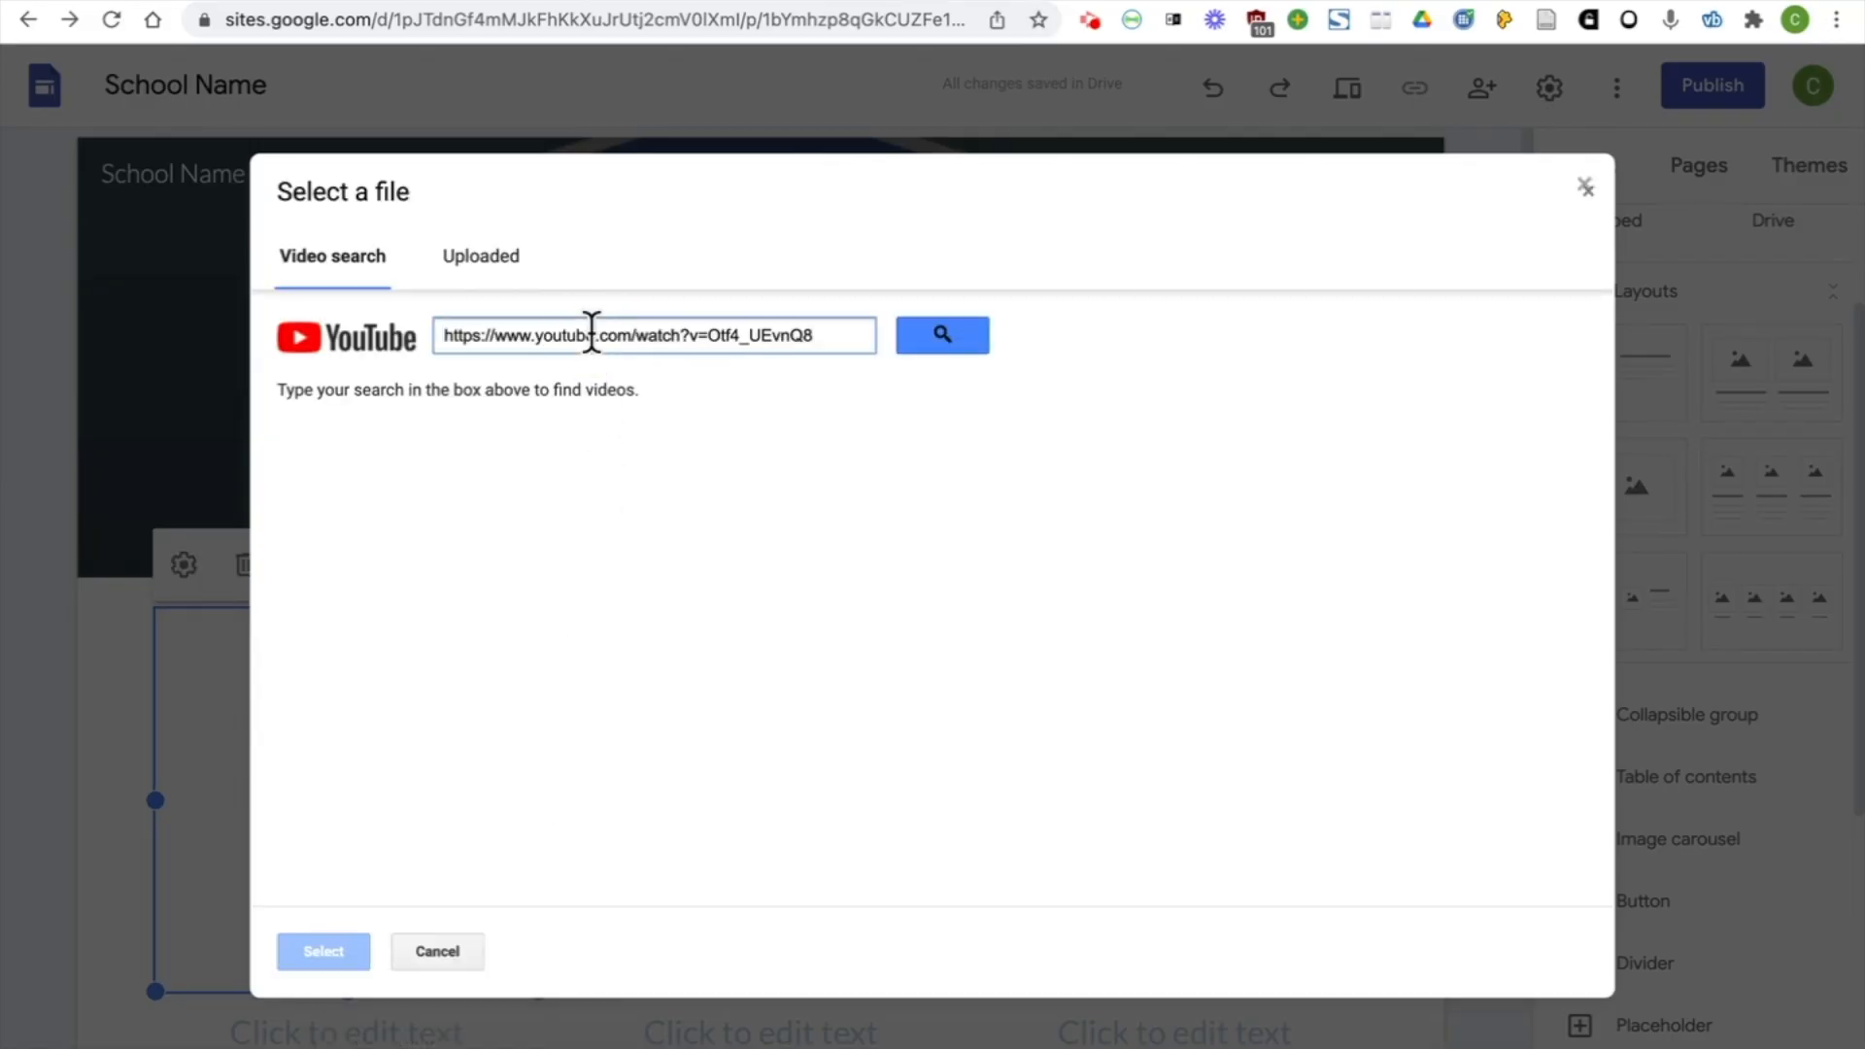
{"action": "left_click", "coordinate": [950, 347]}
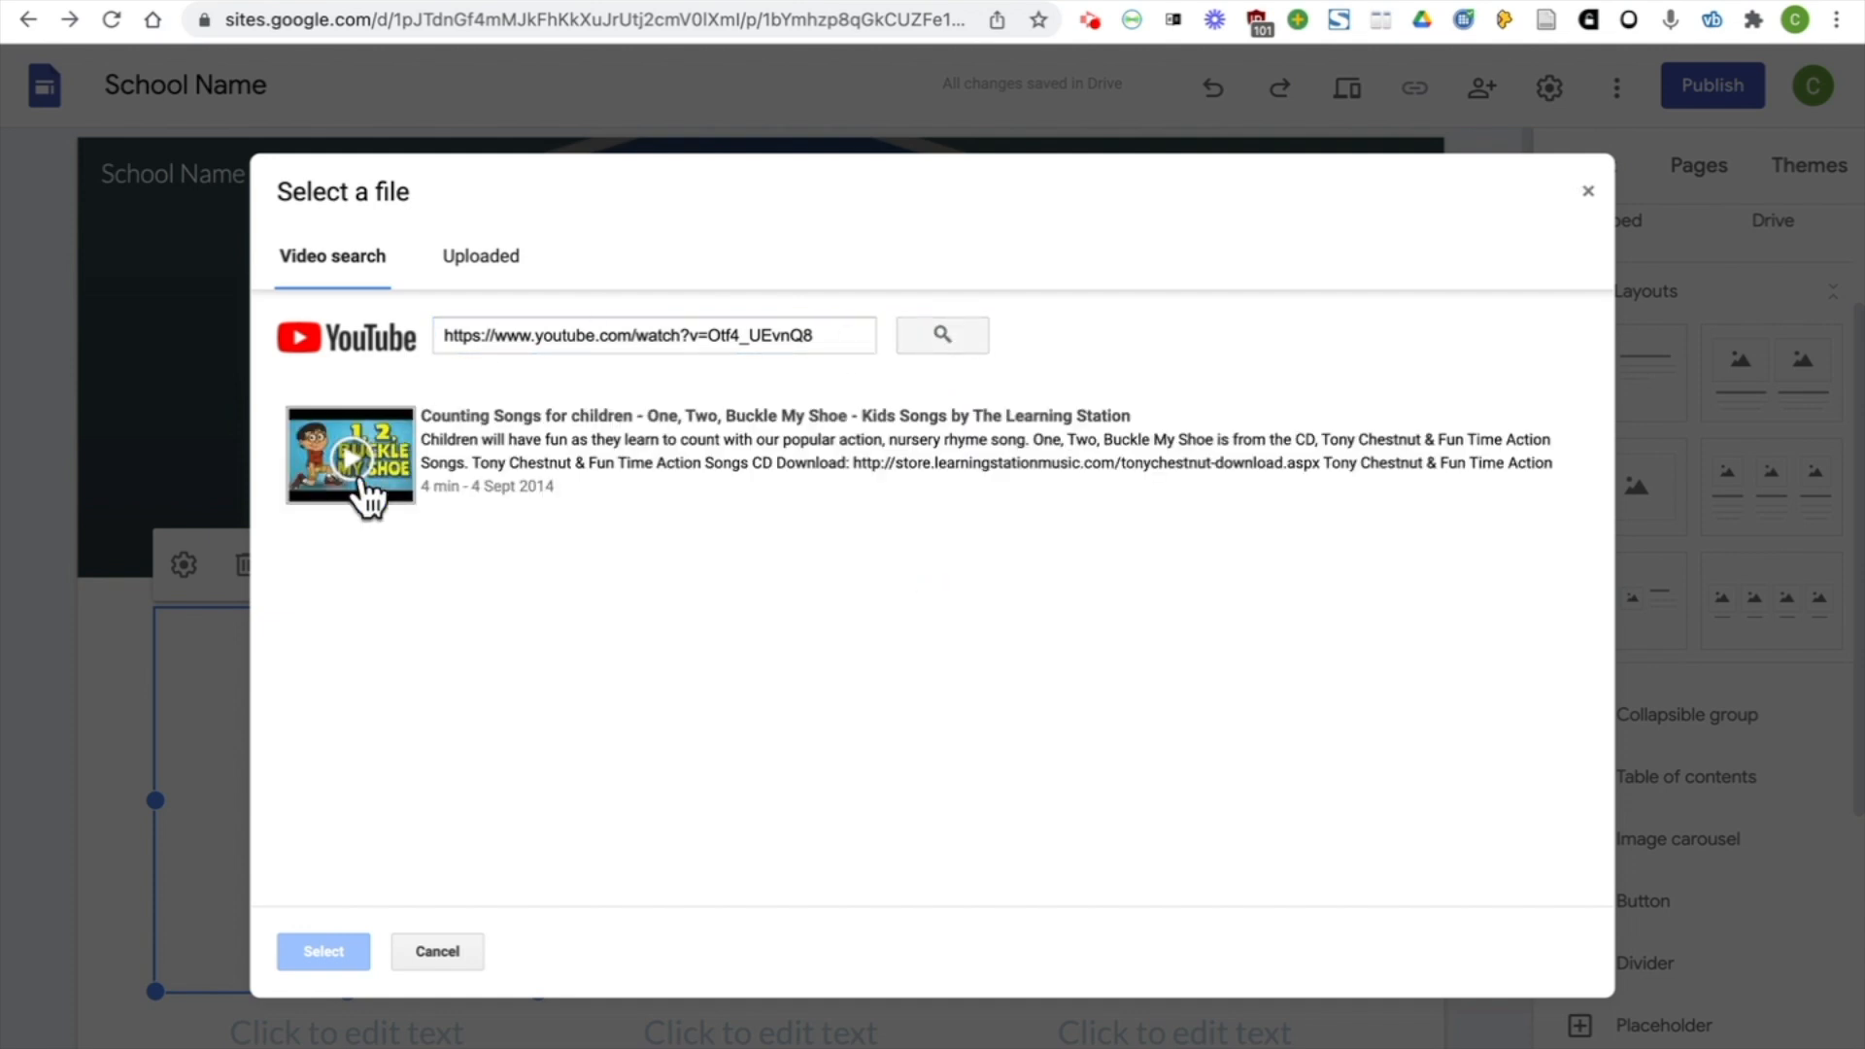
{"action": "left_click", "coordinate": [366, 498]}
{"action": "left_click", "coordinate": [326, 950]}
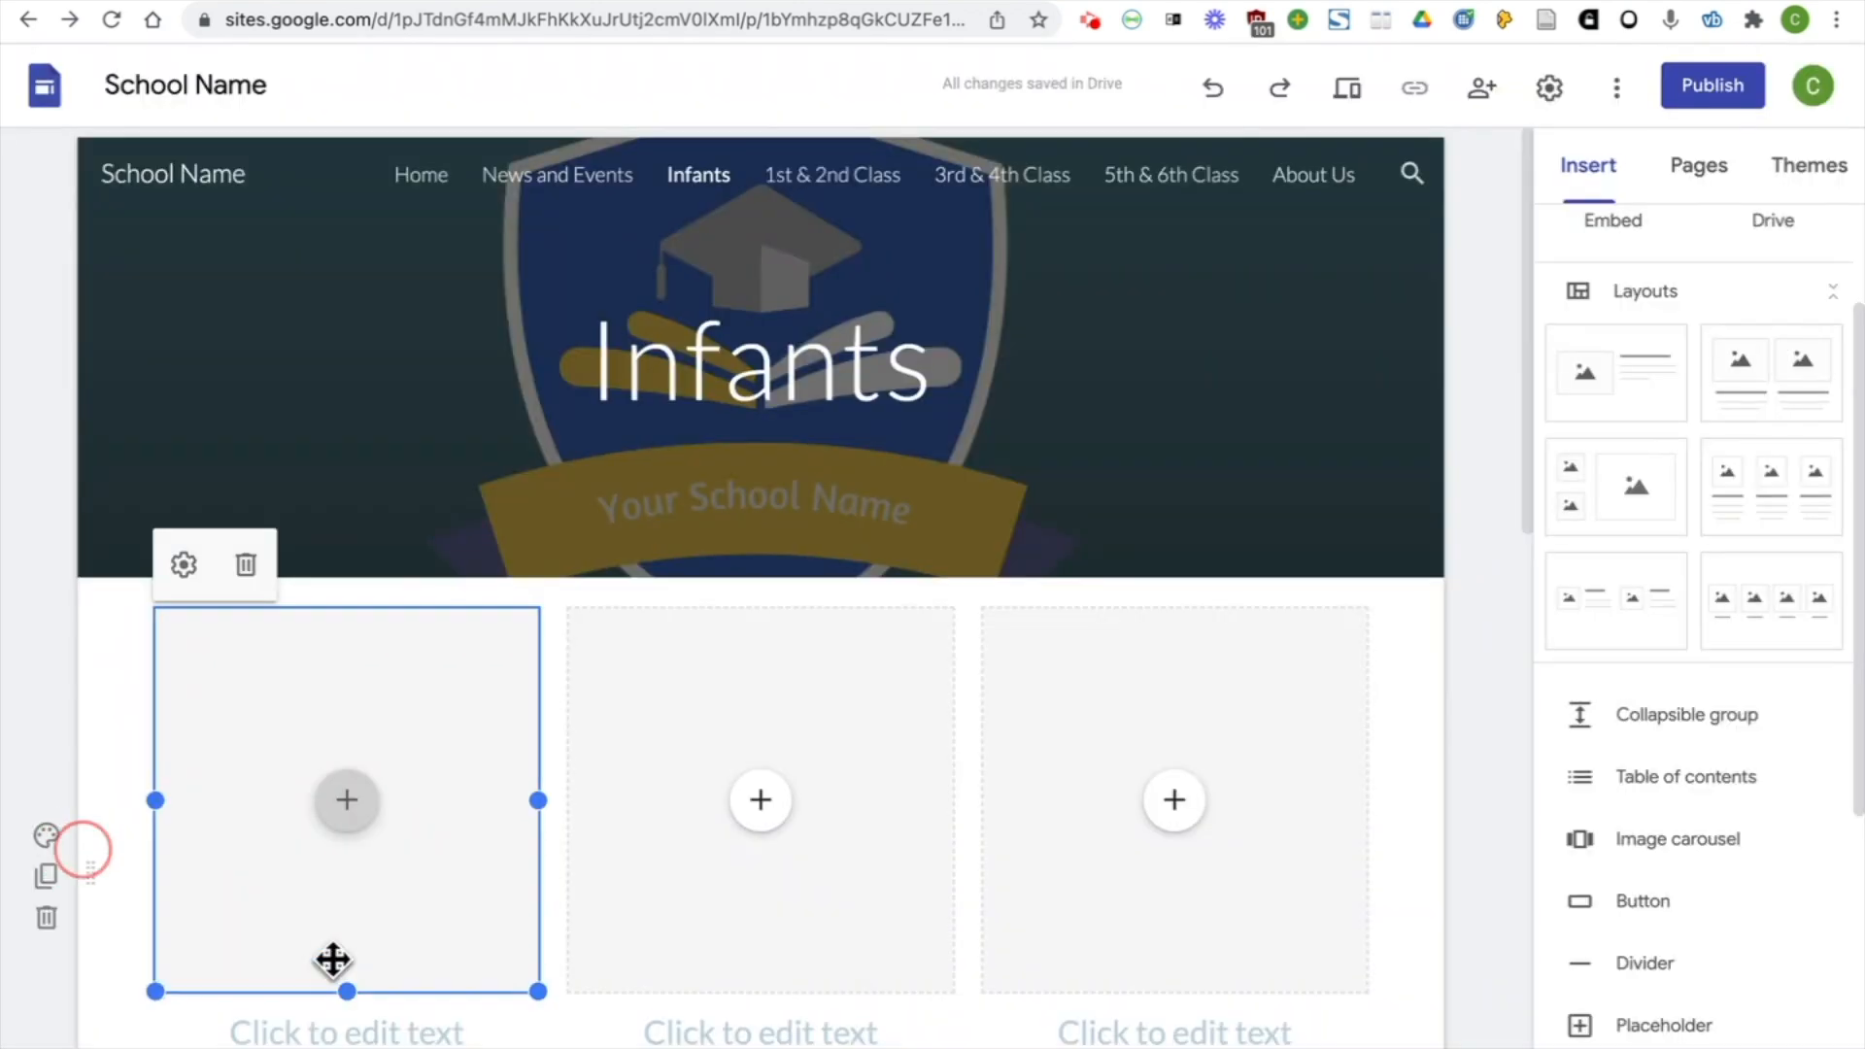
Give the video the heading "One, Two Buckle My Shoe" and the text "Try this song at home!" beneath it
{"action": "left_click", "coordinate": [332, 957]}
{"action": "type", "text": "One, Two Buckle My Shoe"}
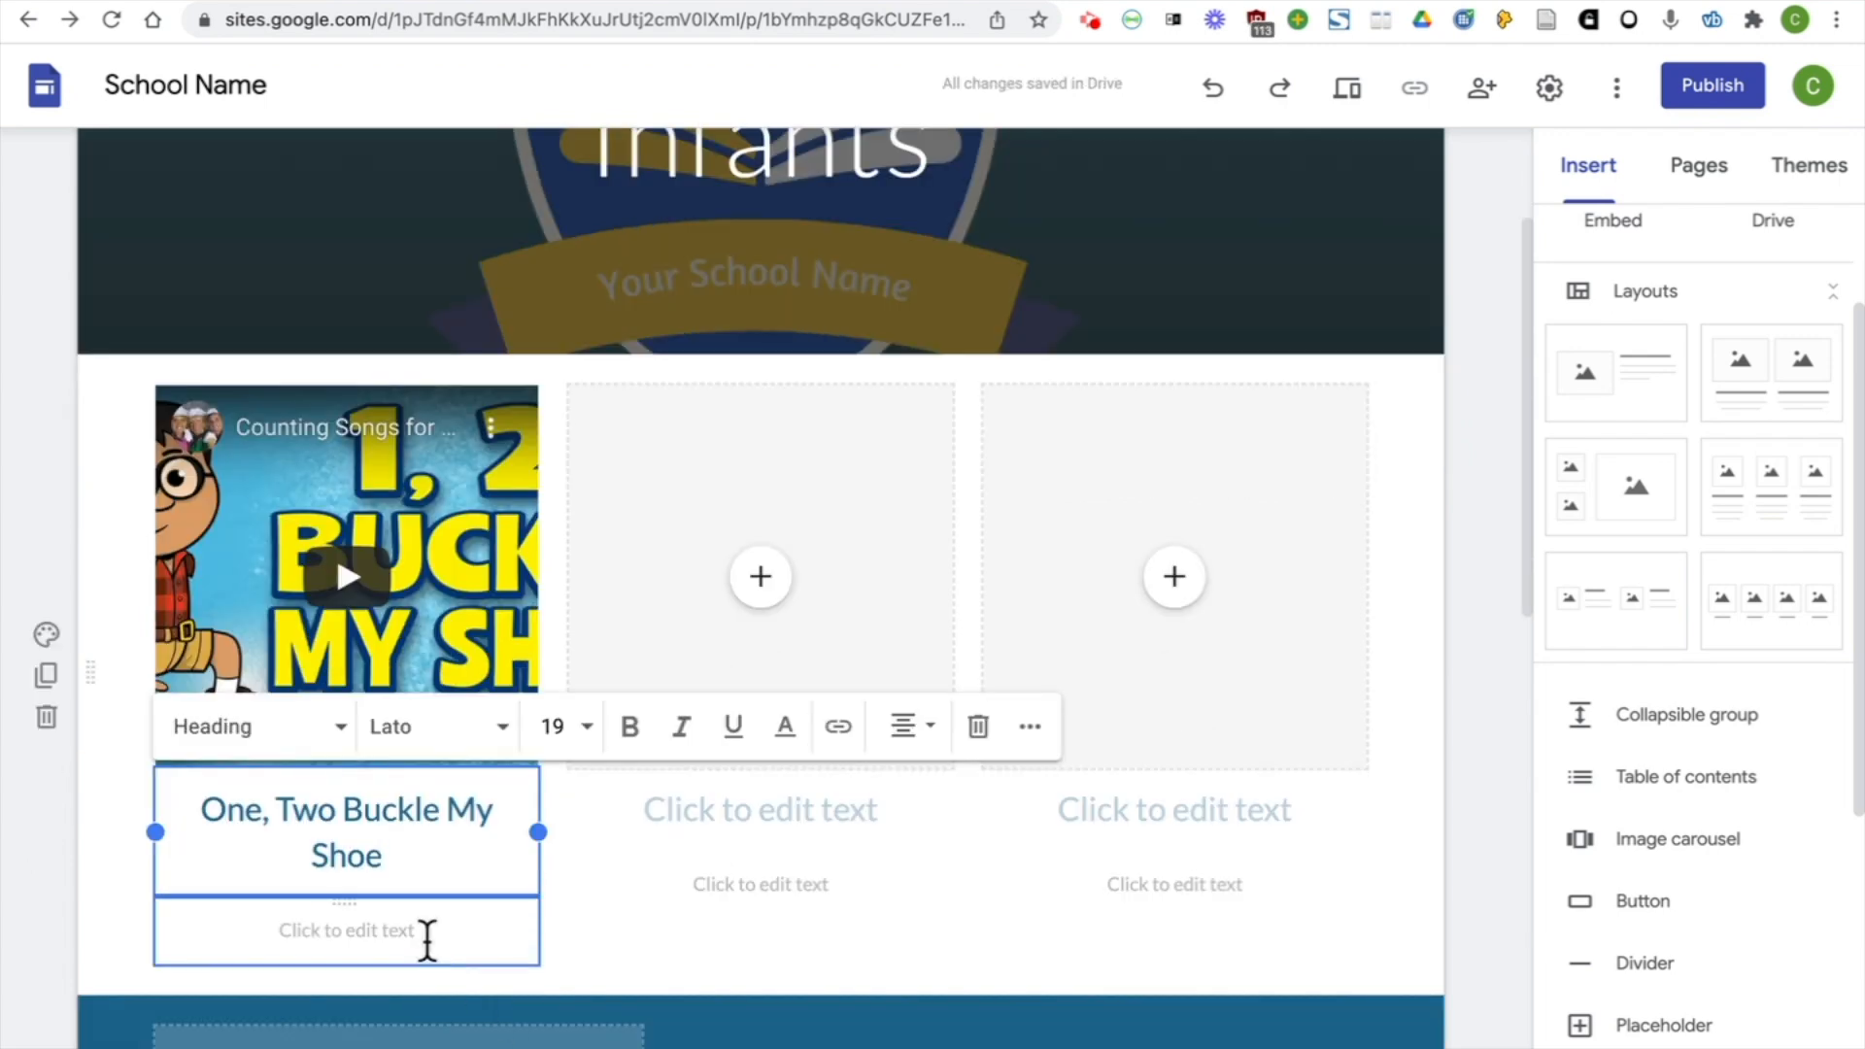
{"action": "left_click", "coordinate": [428, 937]}
{"action": "type", "text": "Try this song at home!"}
{"action": "left_click", "coordinate": [541, 887]}
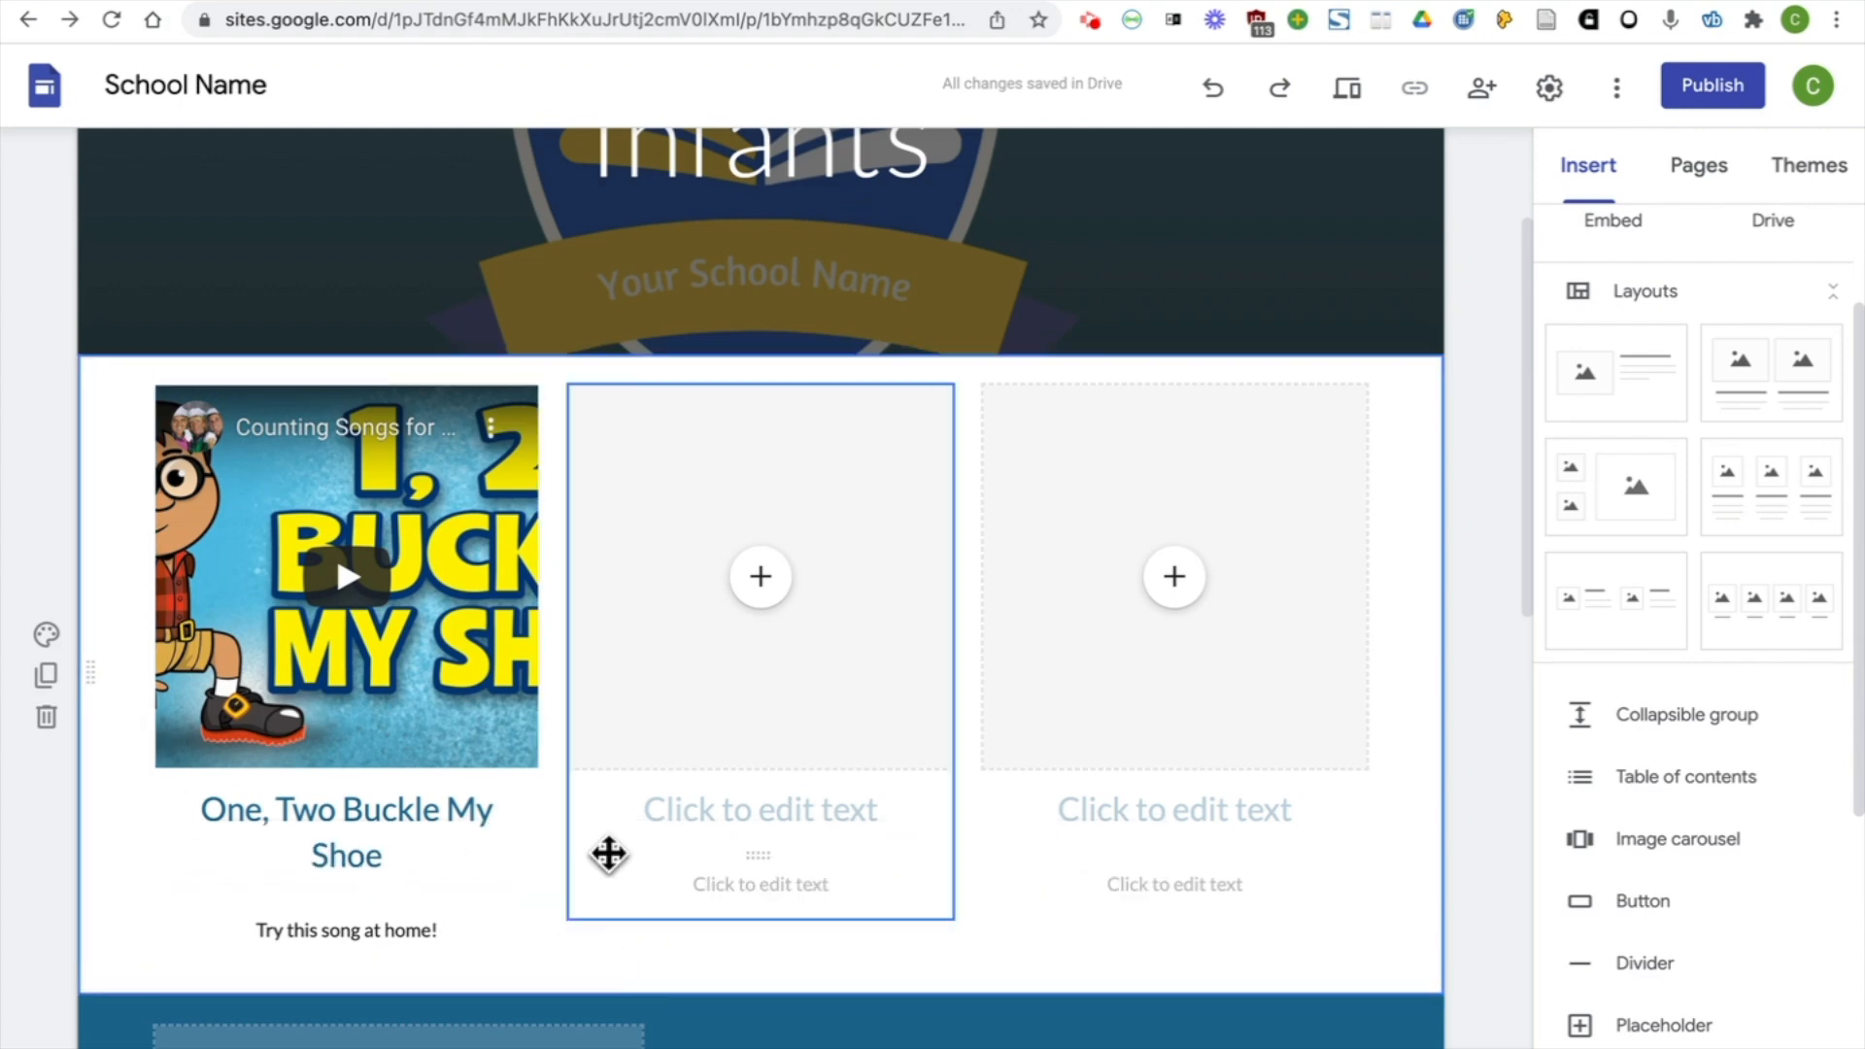
Insert the stack-of-books image from Drive into the middle placeholder of the three-column layout
{"action": "left_click", "coordinate": [763, 587]}
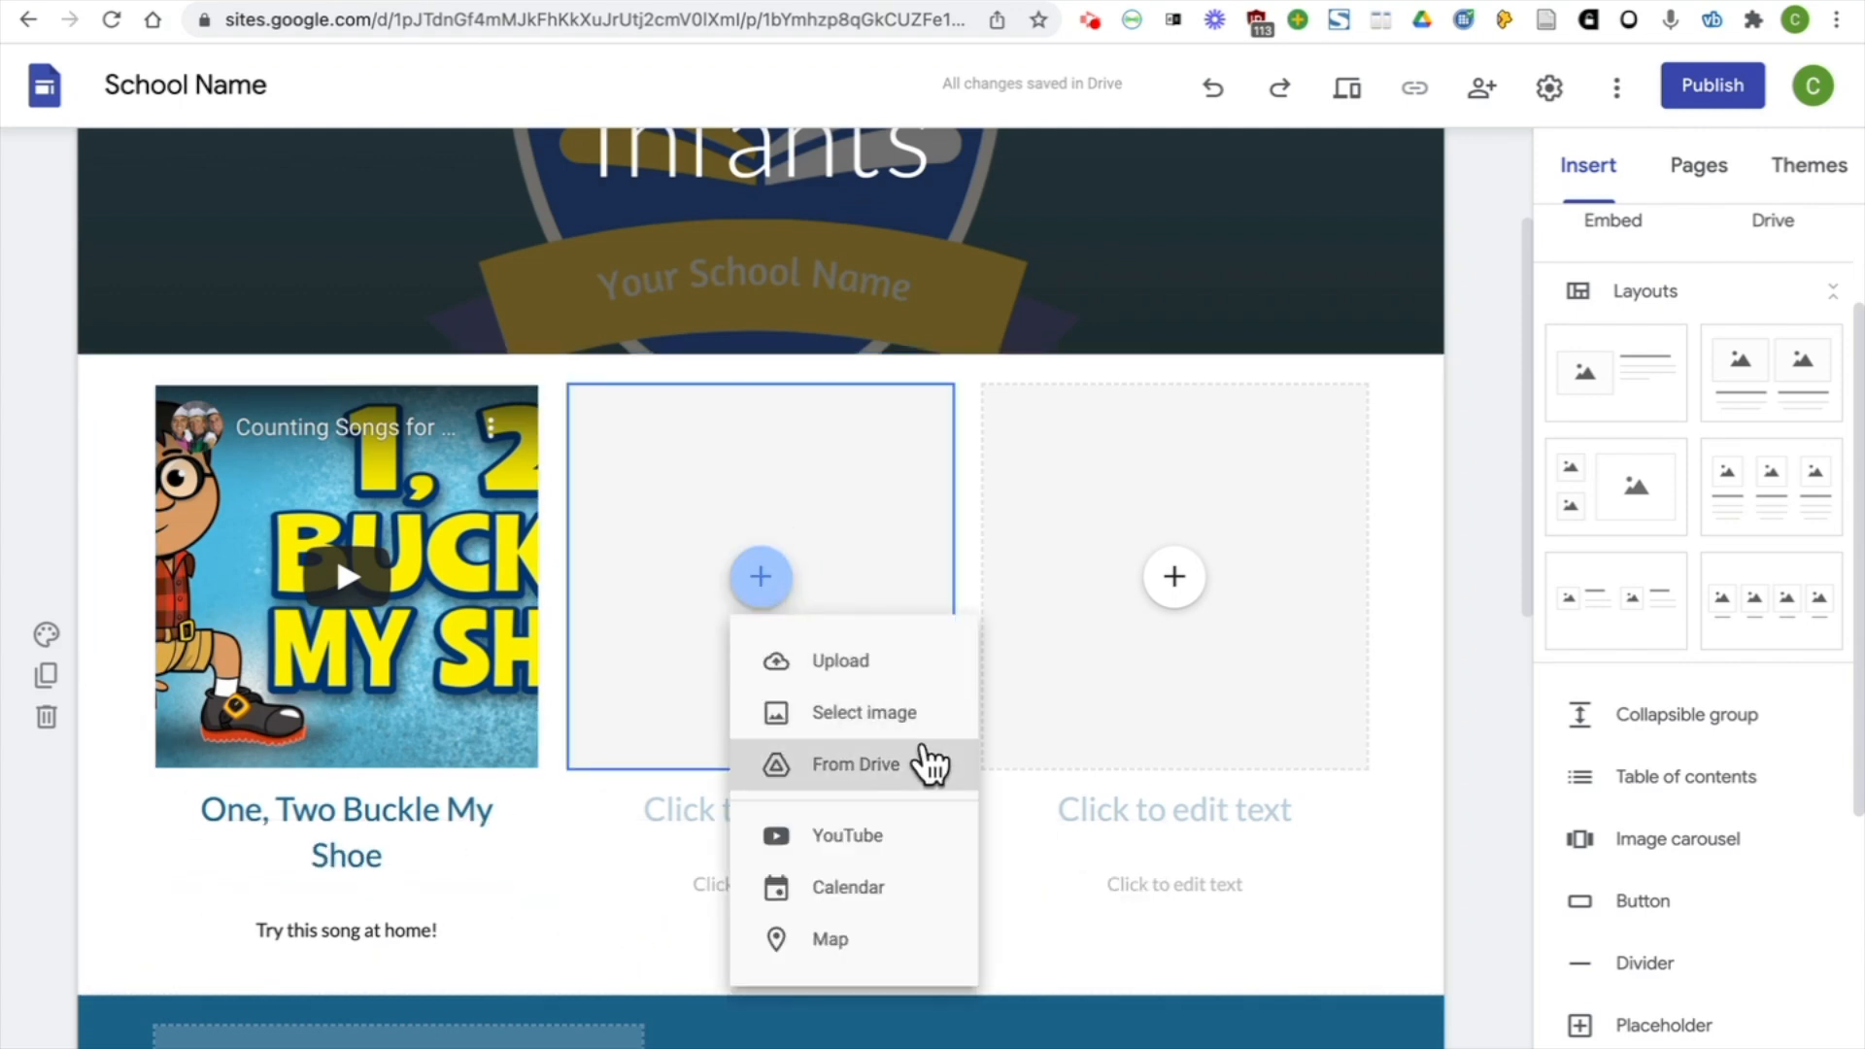
{"action": "left_click", "coordinate": [938, 712]}
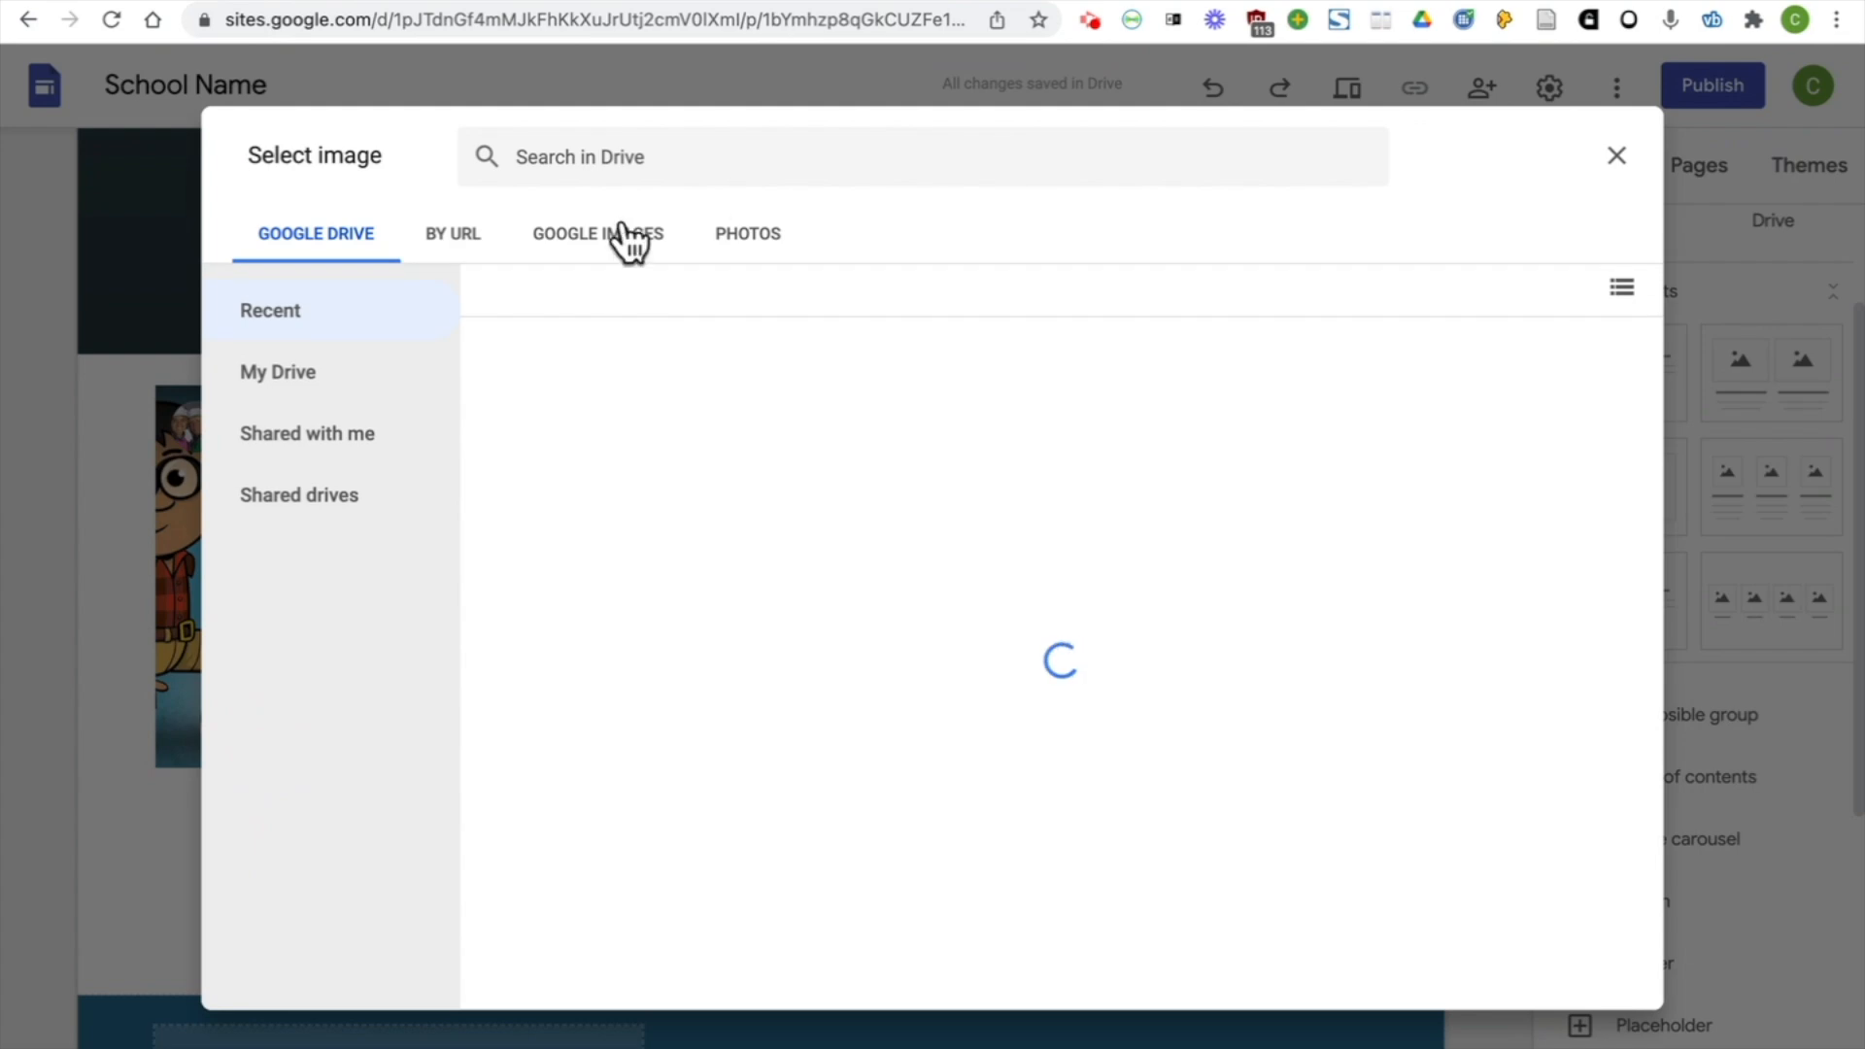
{"action": "left_click", "coordinate": [621, 235]}
{"action": "type", "text": "b"}
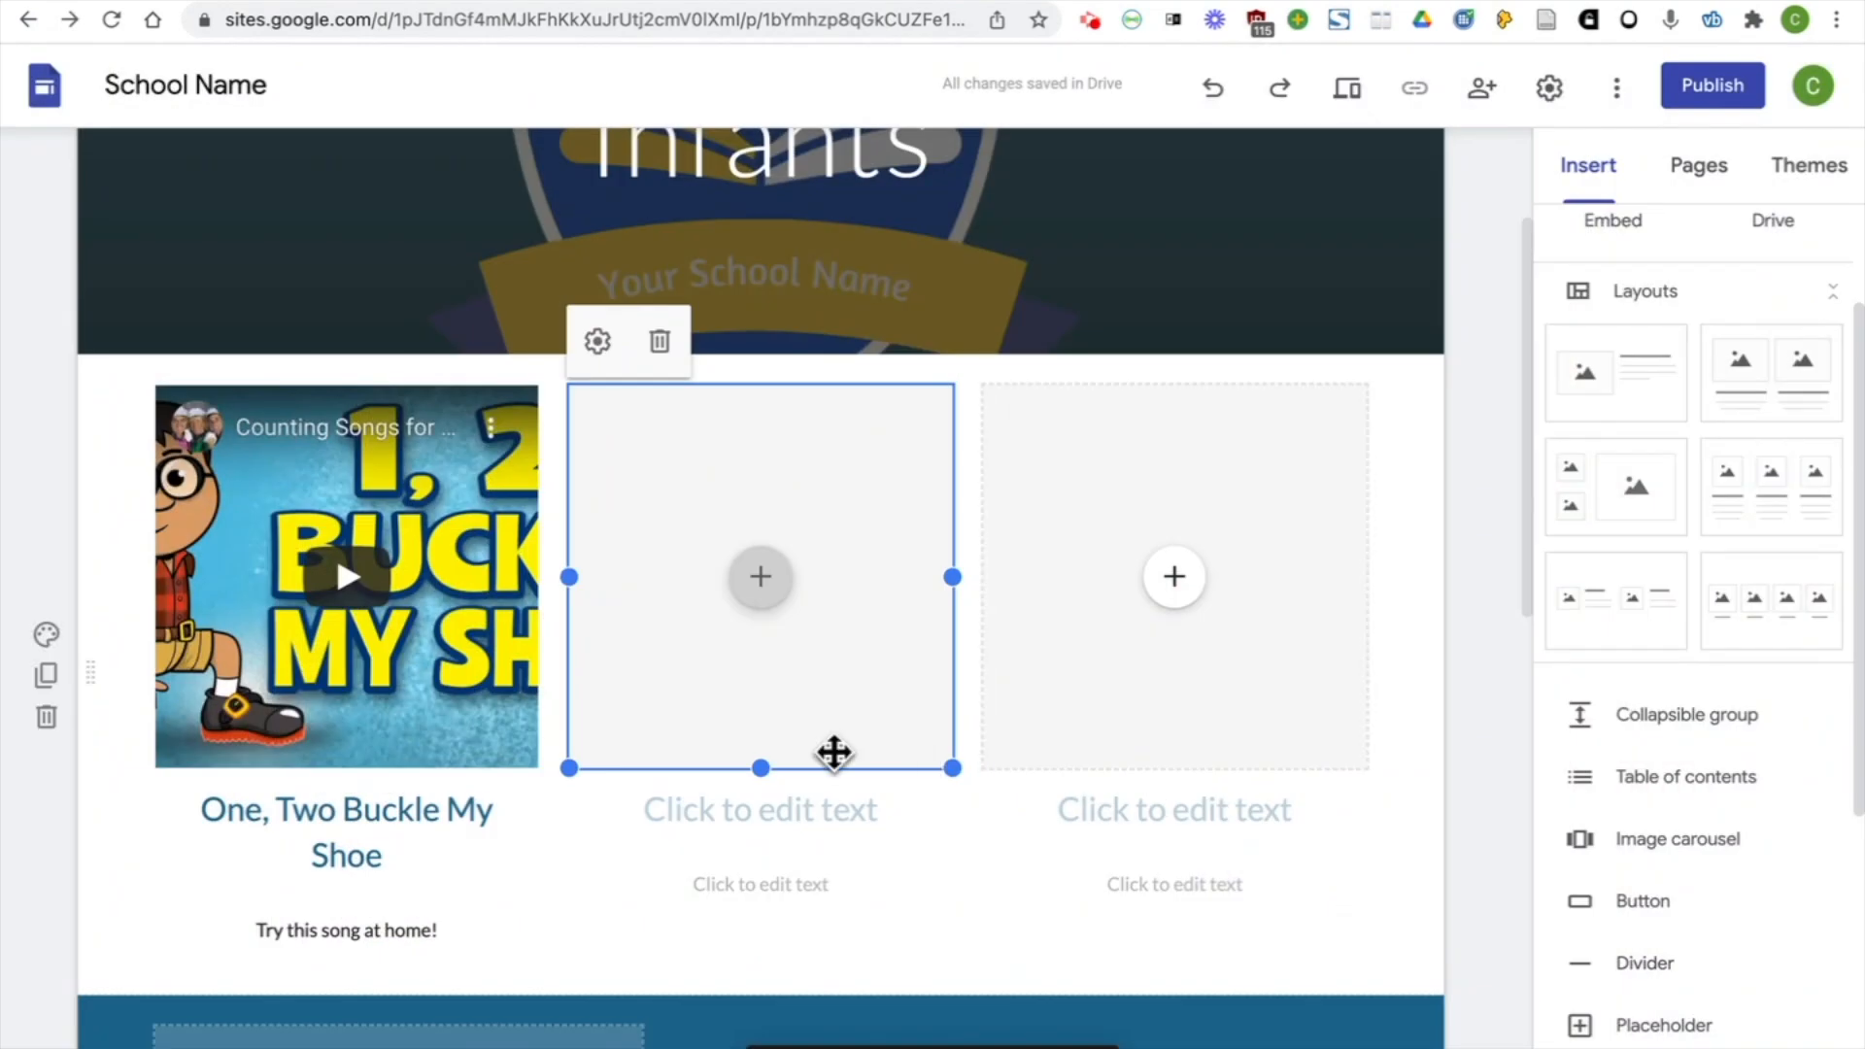
{"action": "left_click", "coordinate": [731, 803]}
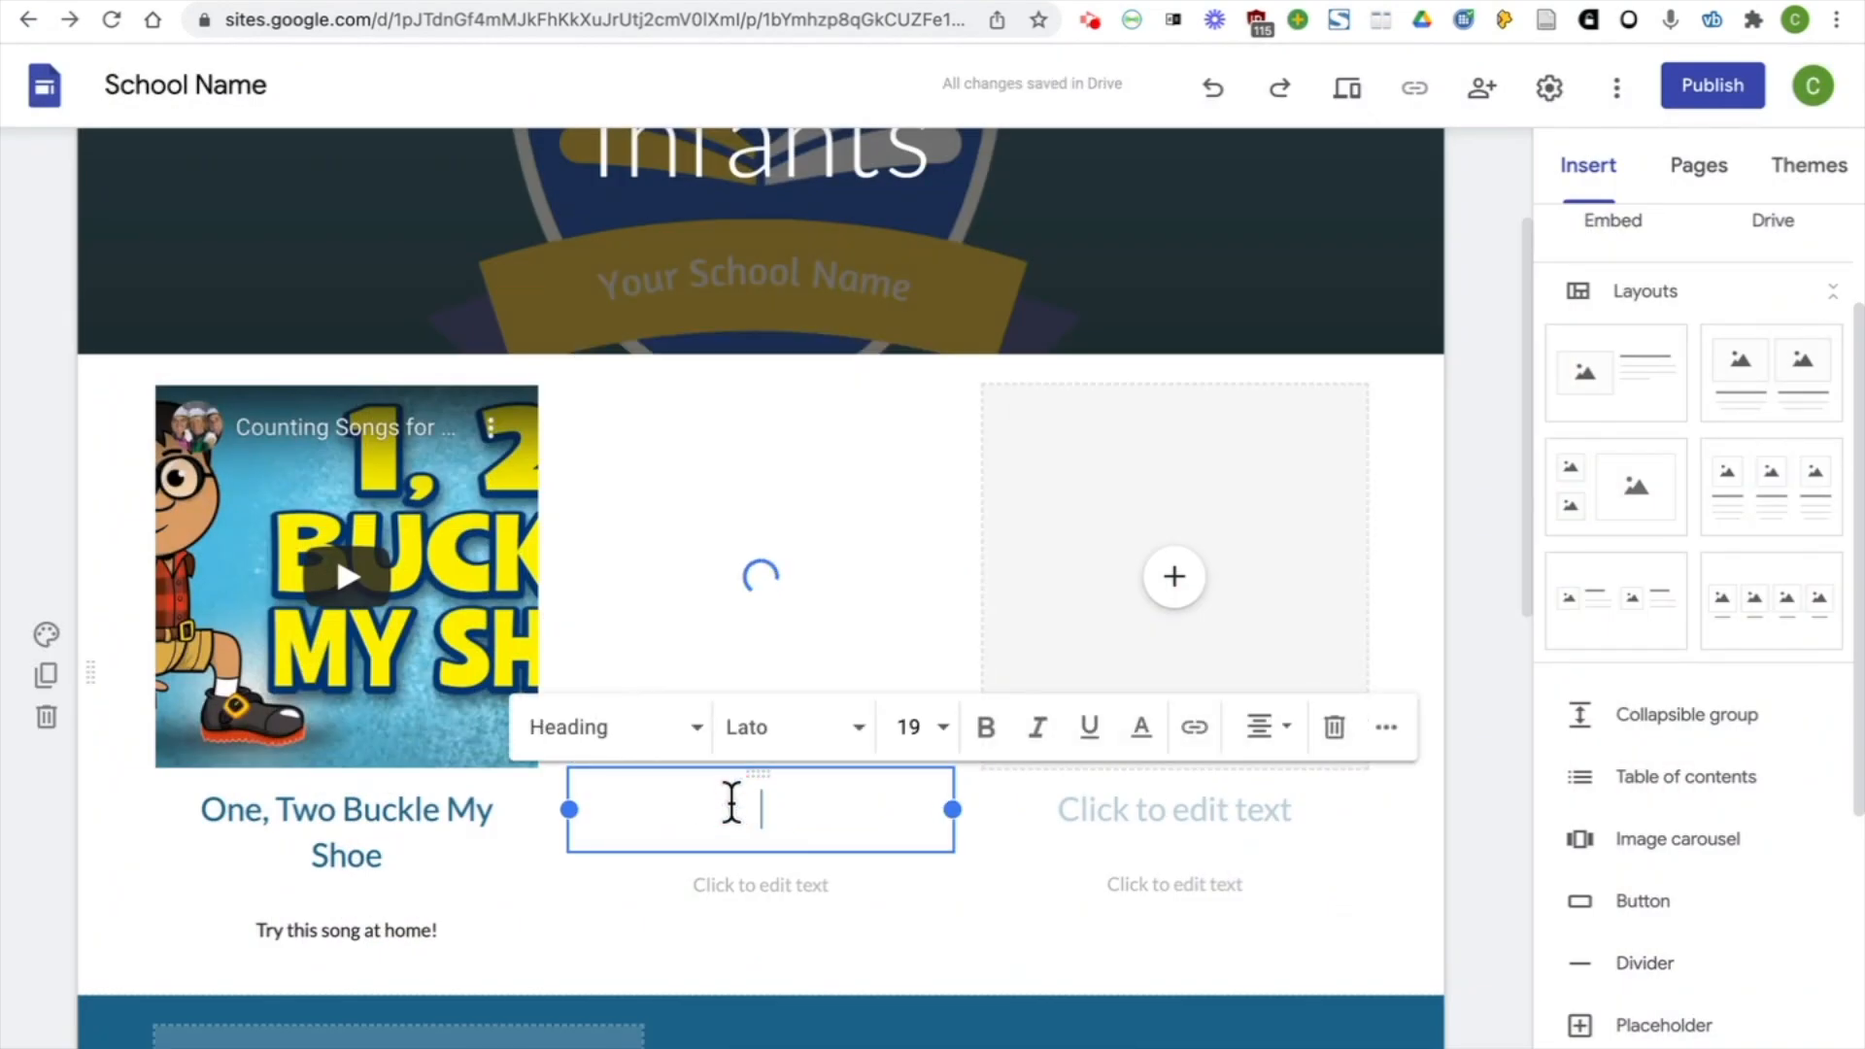
{"action": "type", "text": "Oxford Owl"}
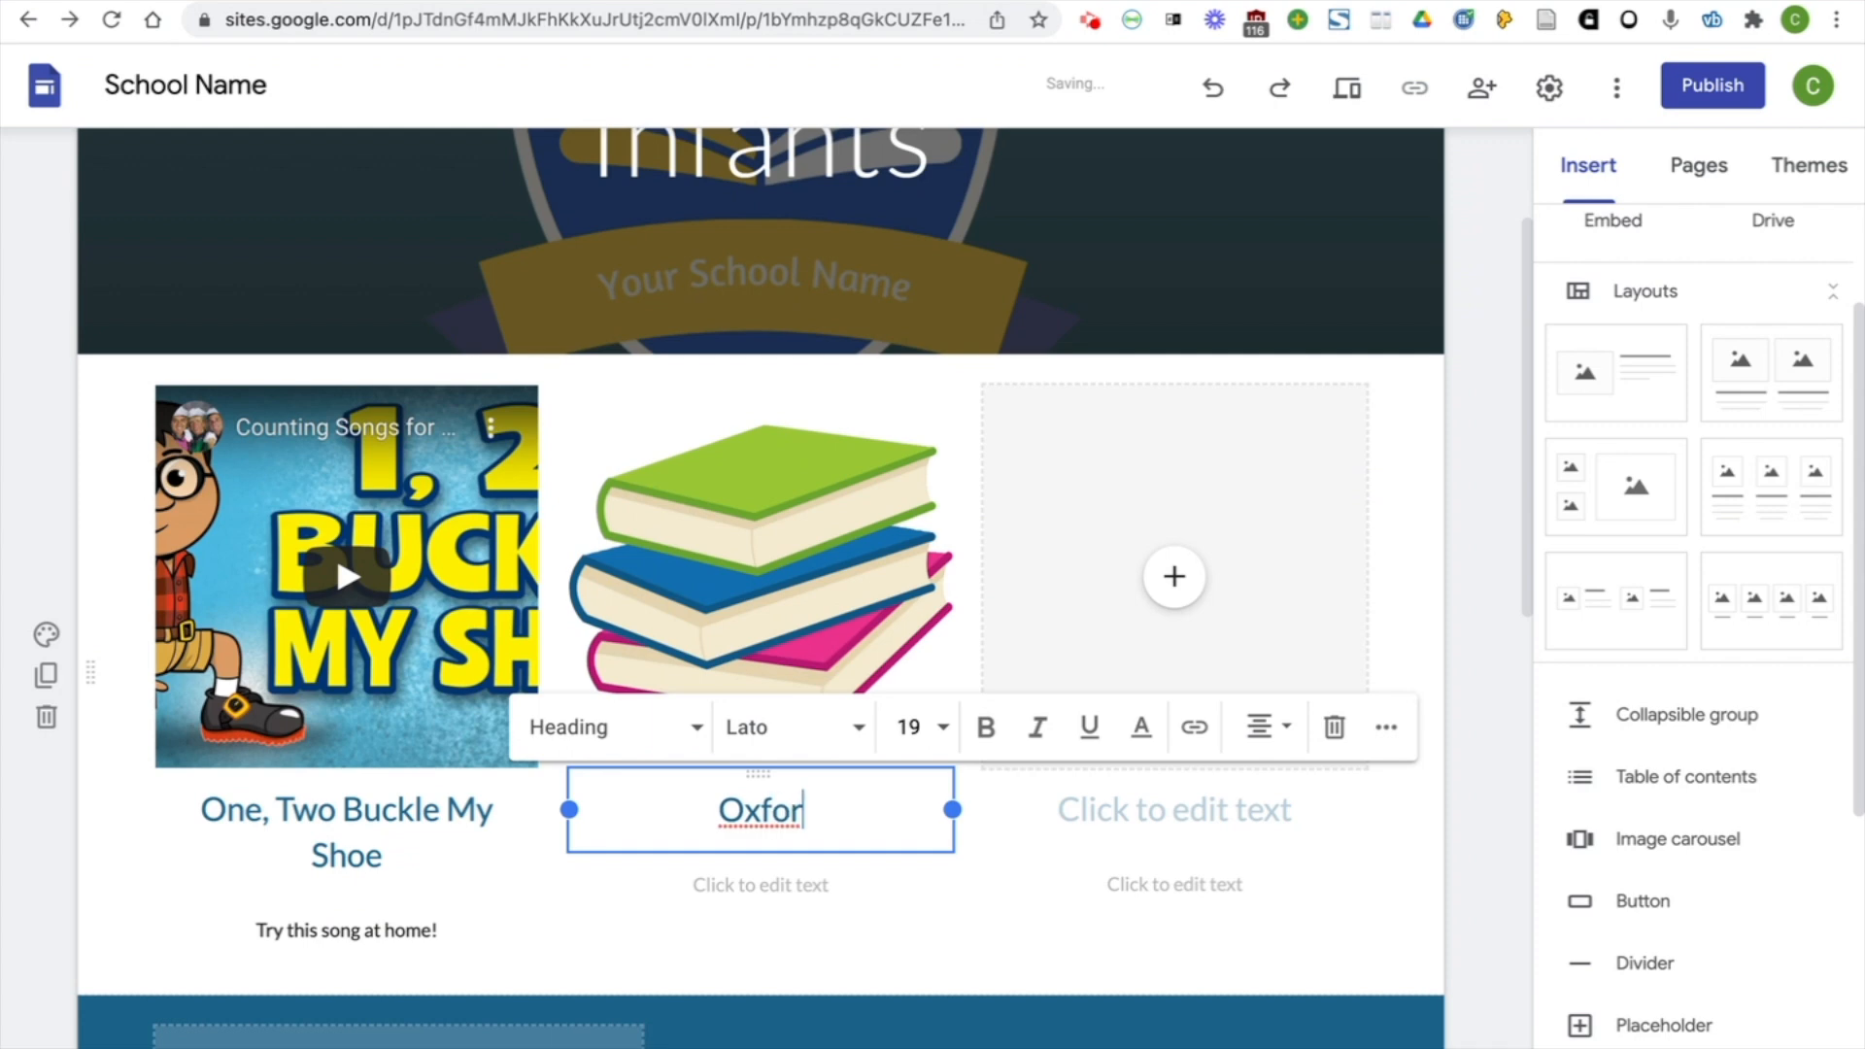
{"action": "left_click_drag", "start_coordinate": [863, 811], "coordinate": [666, 816]}
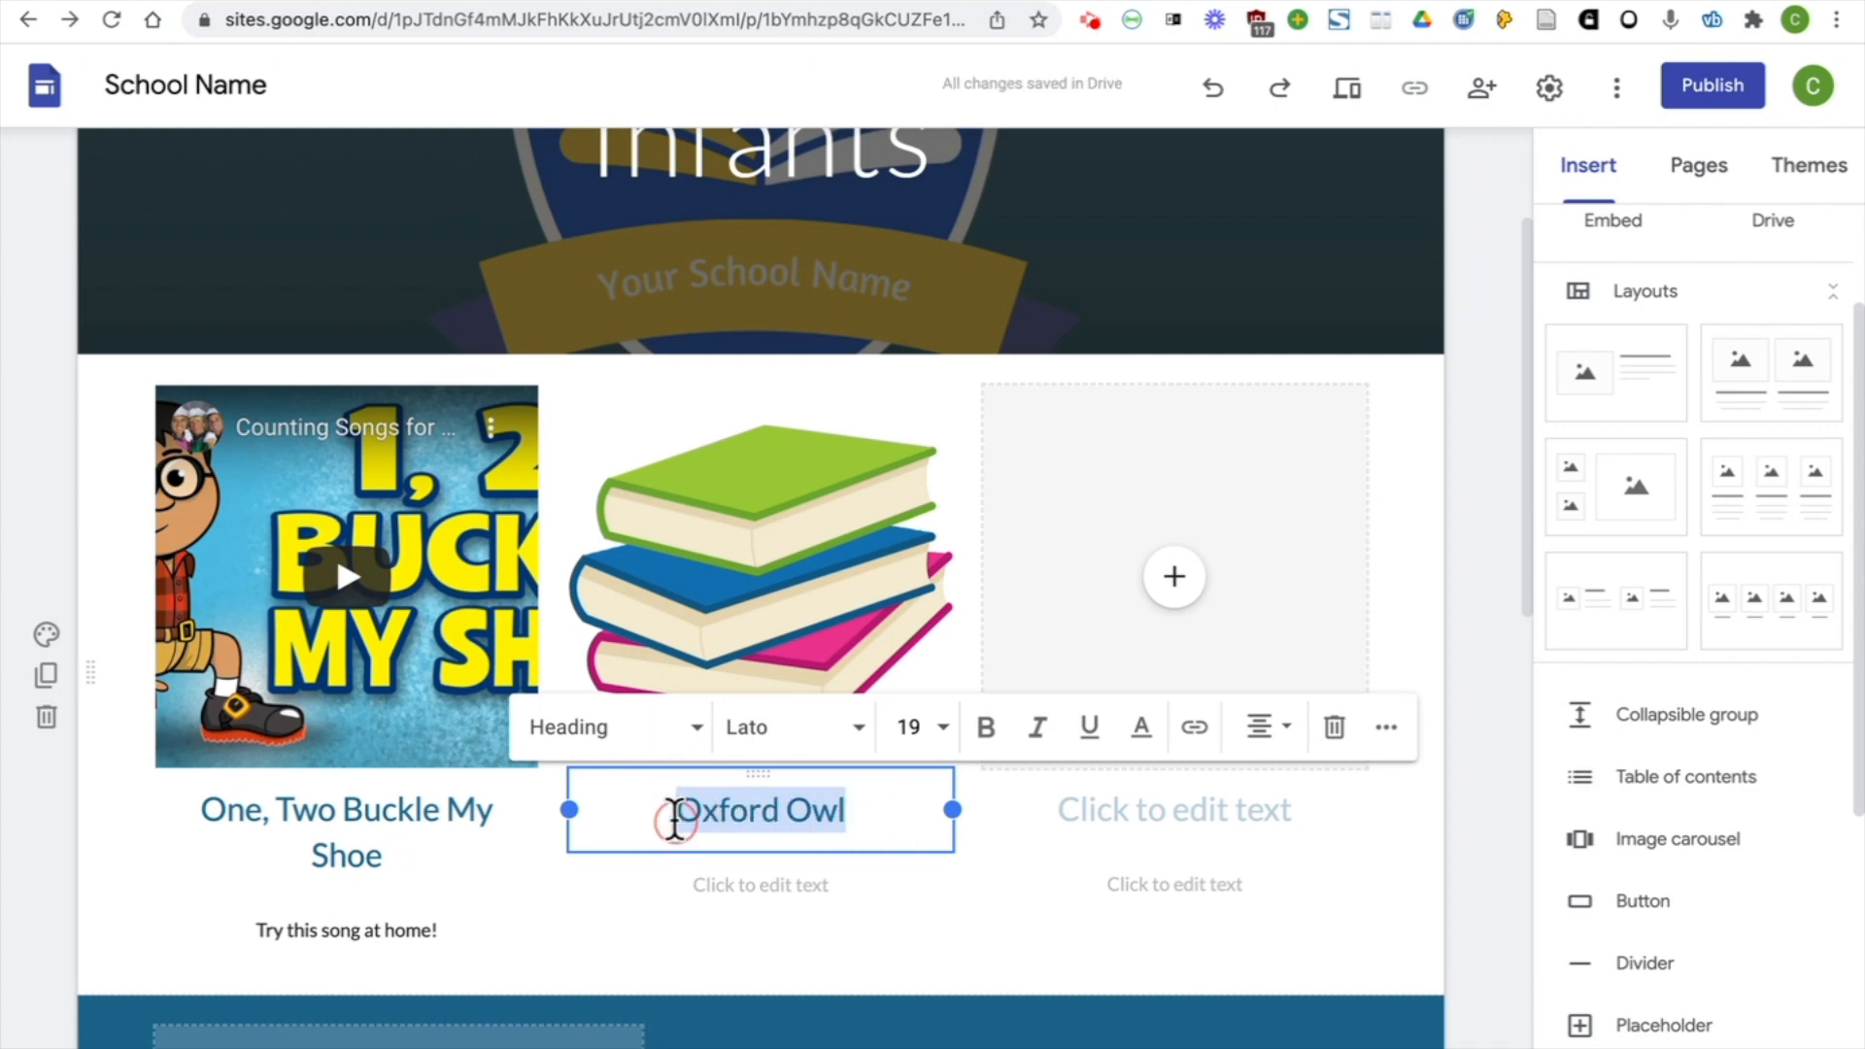
{"action": "left_click", "coordinate": [1196, 731]}
{"action": "type", "text": "www.oxfordowl.co.uk"}
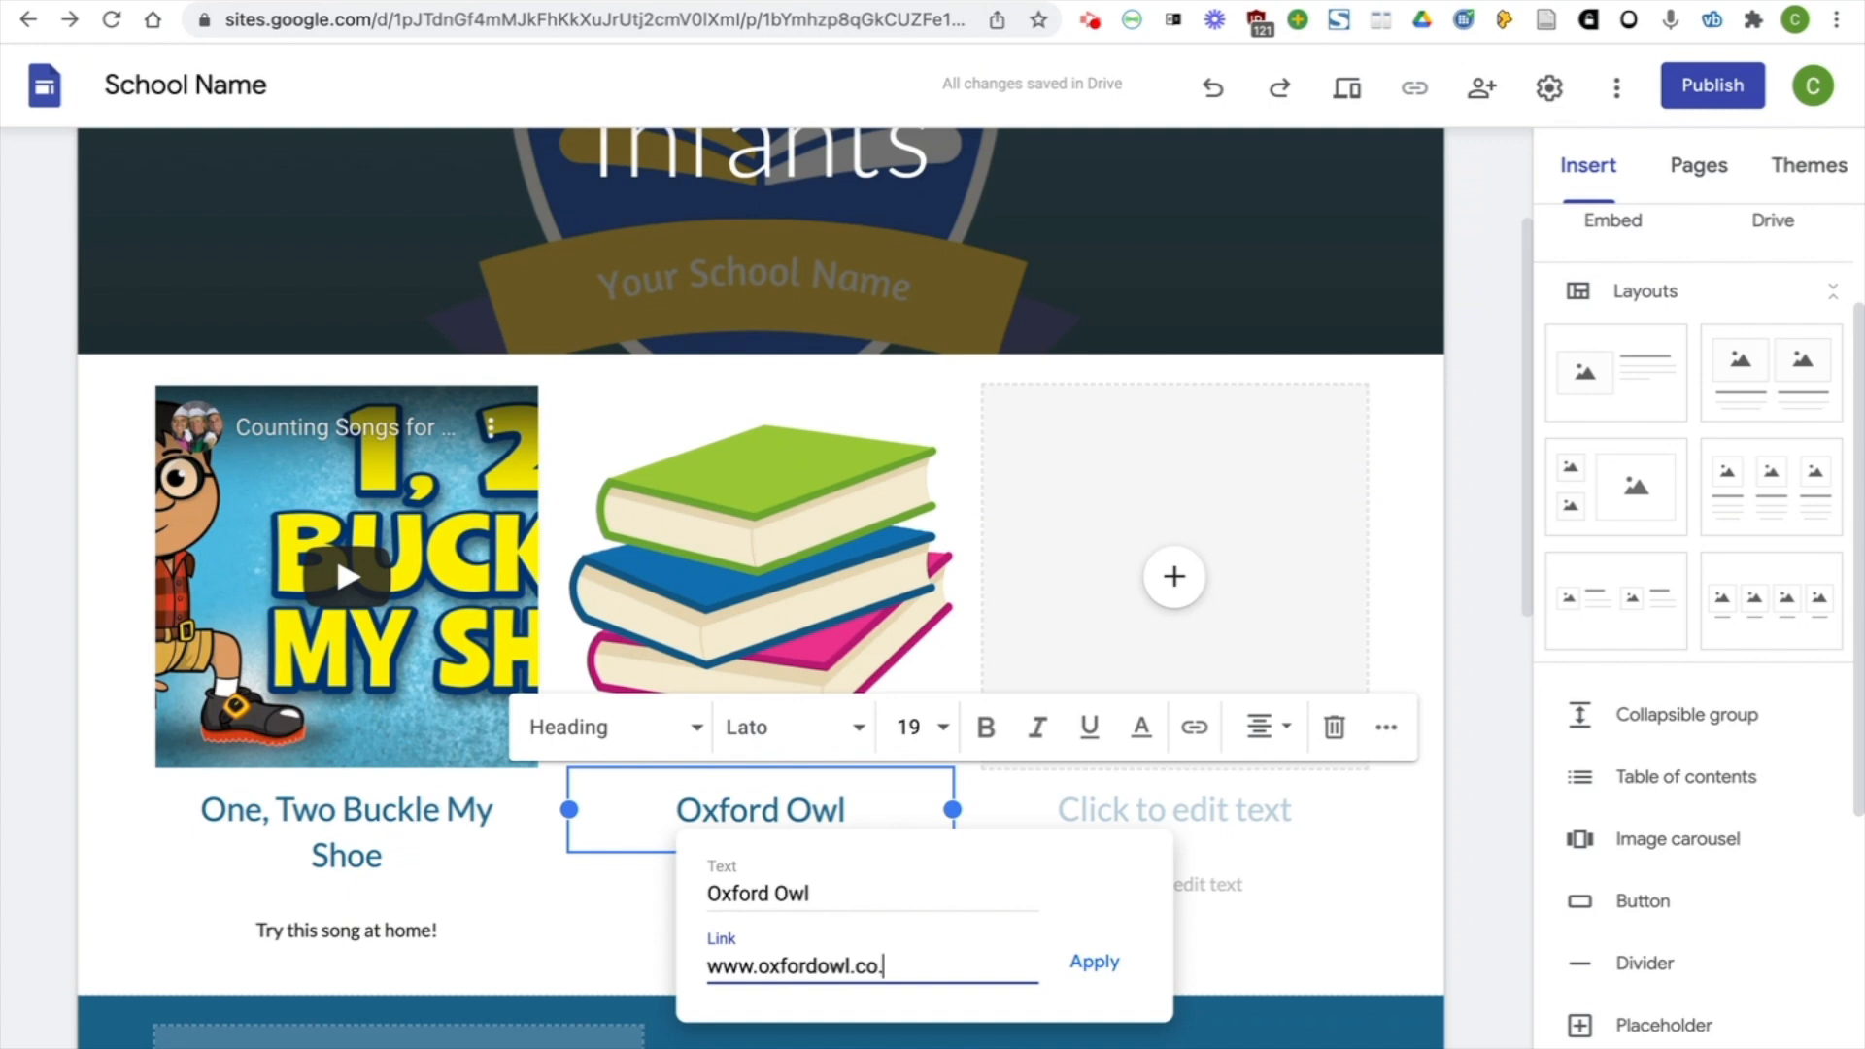
{"action": "left_click", "coordinate": [1095, 974]}
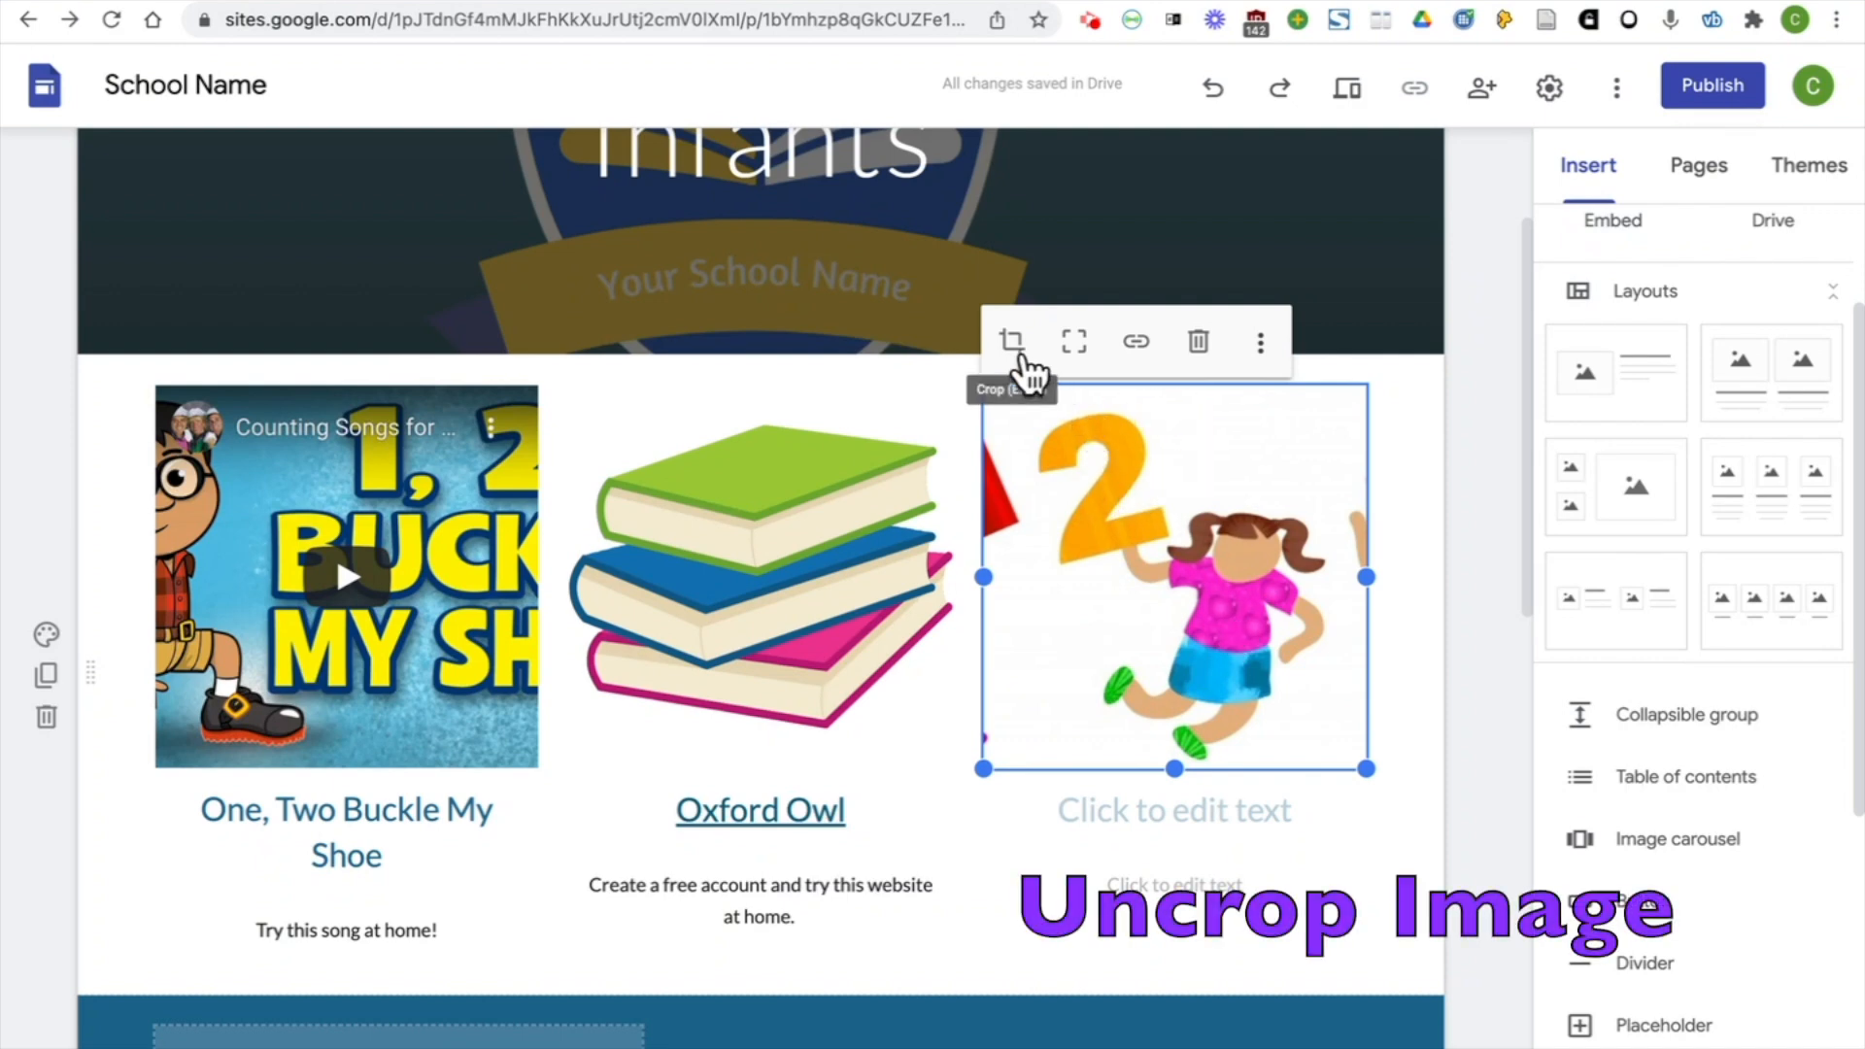
Uncrop the counting-children image in the third column and give it the heading "Counting Game", selecting the heading text
{"action": "left_click", "coordinate": [1074, 345]}
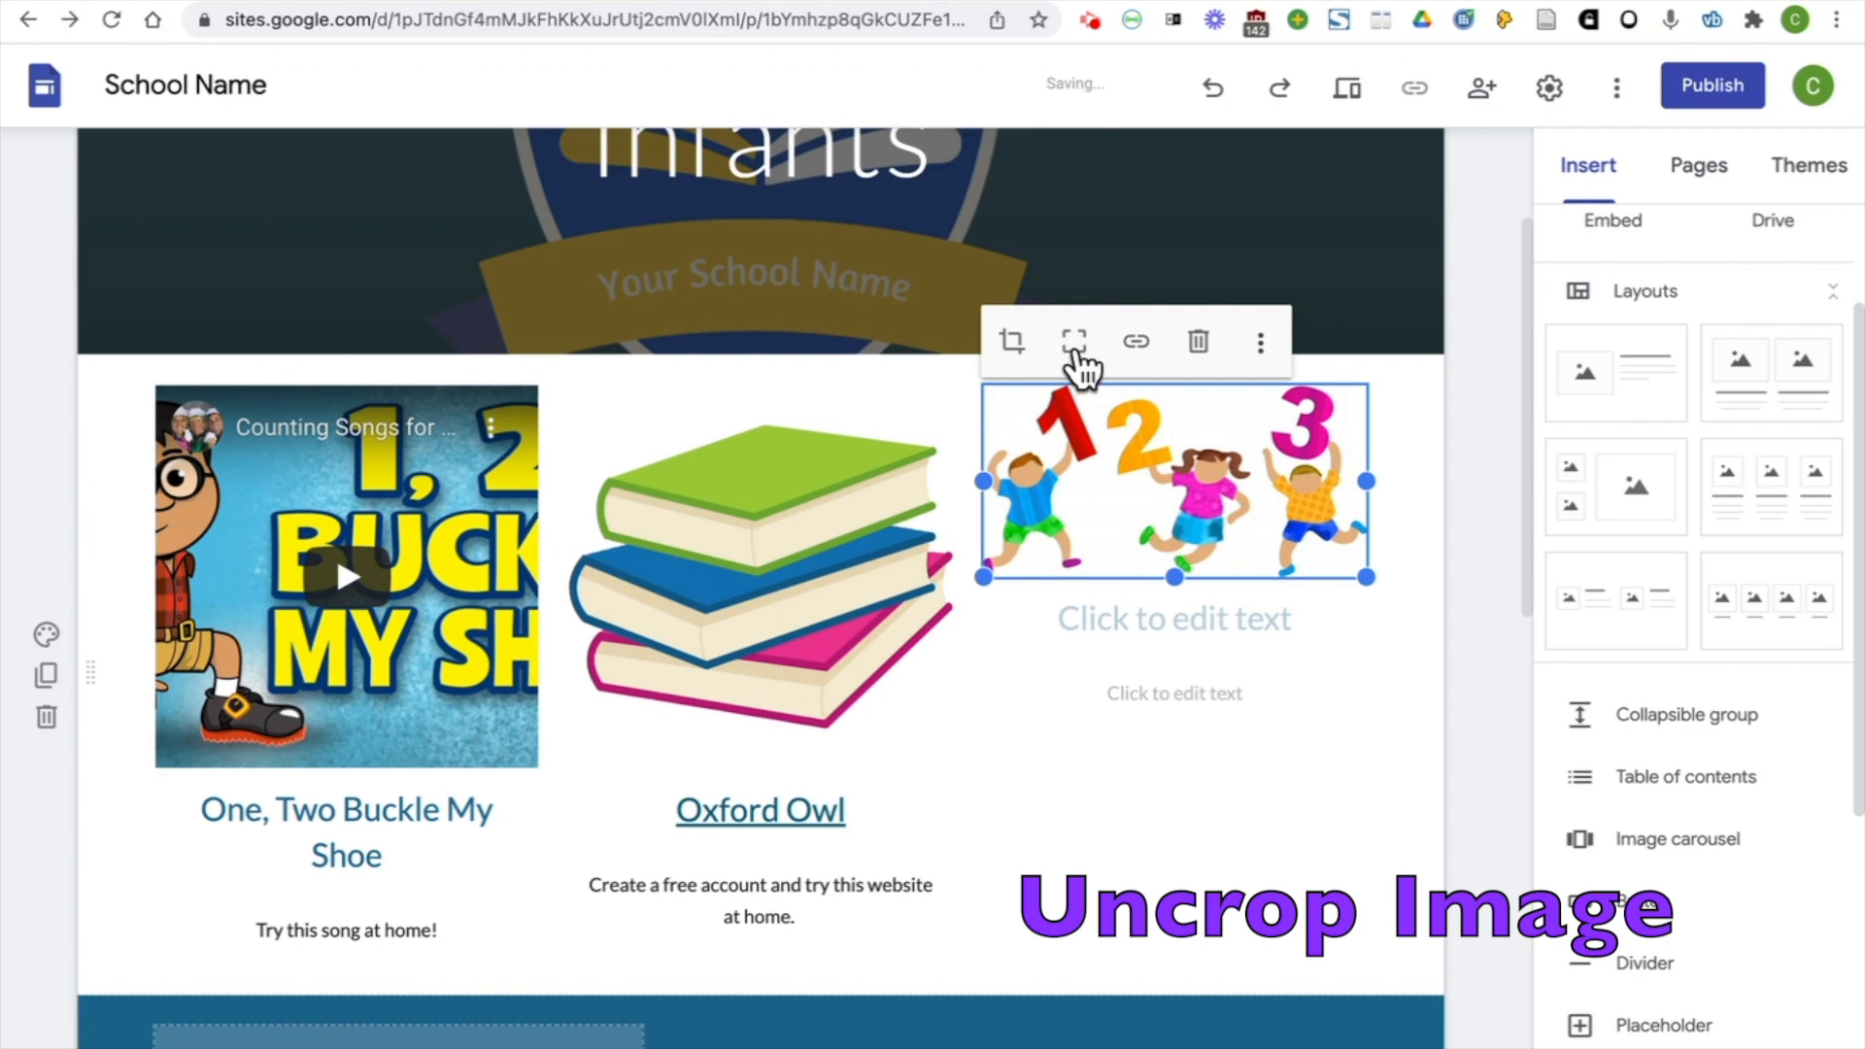
{"action": "left_click", "coordinate": [1175, 618]}
{"action": "type", "text": "Counting H"}
{"action": "key", "text": "BackSpace"}
{"action": "type", "text": "H"}
{"action": "key", "text": "BackSpace"}
{"action": "type", "text": "G"}
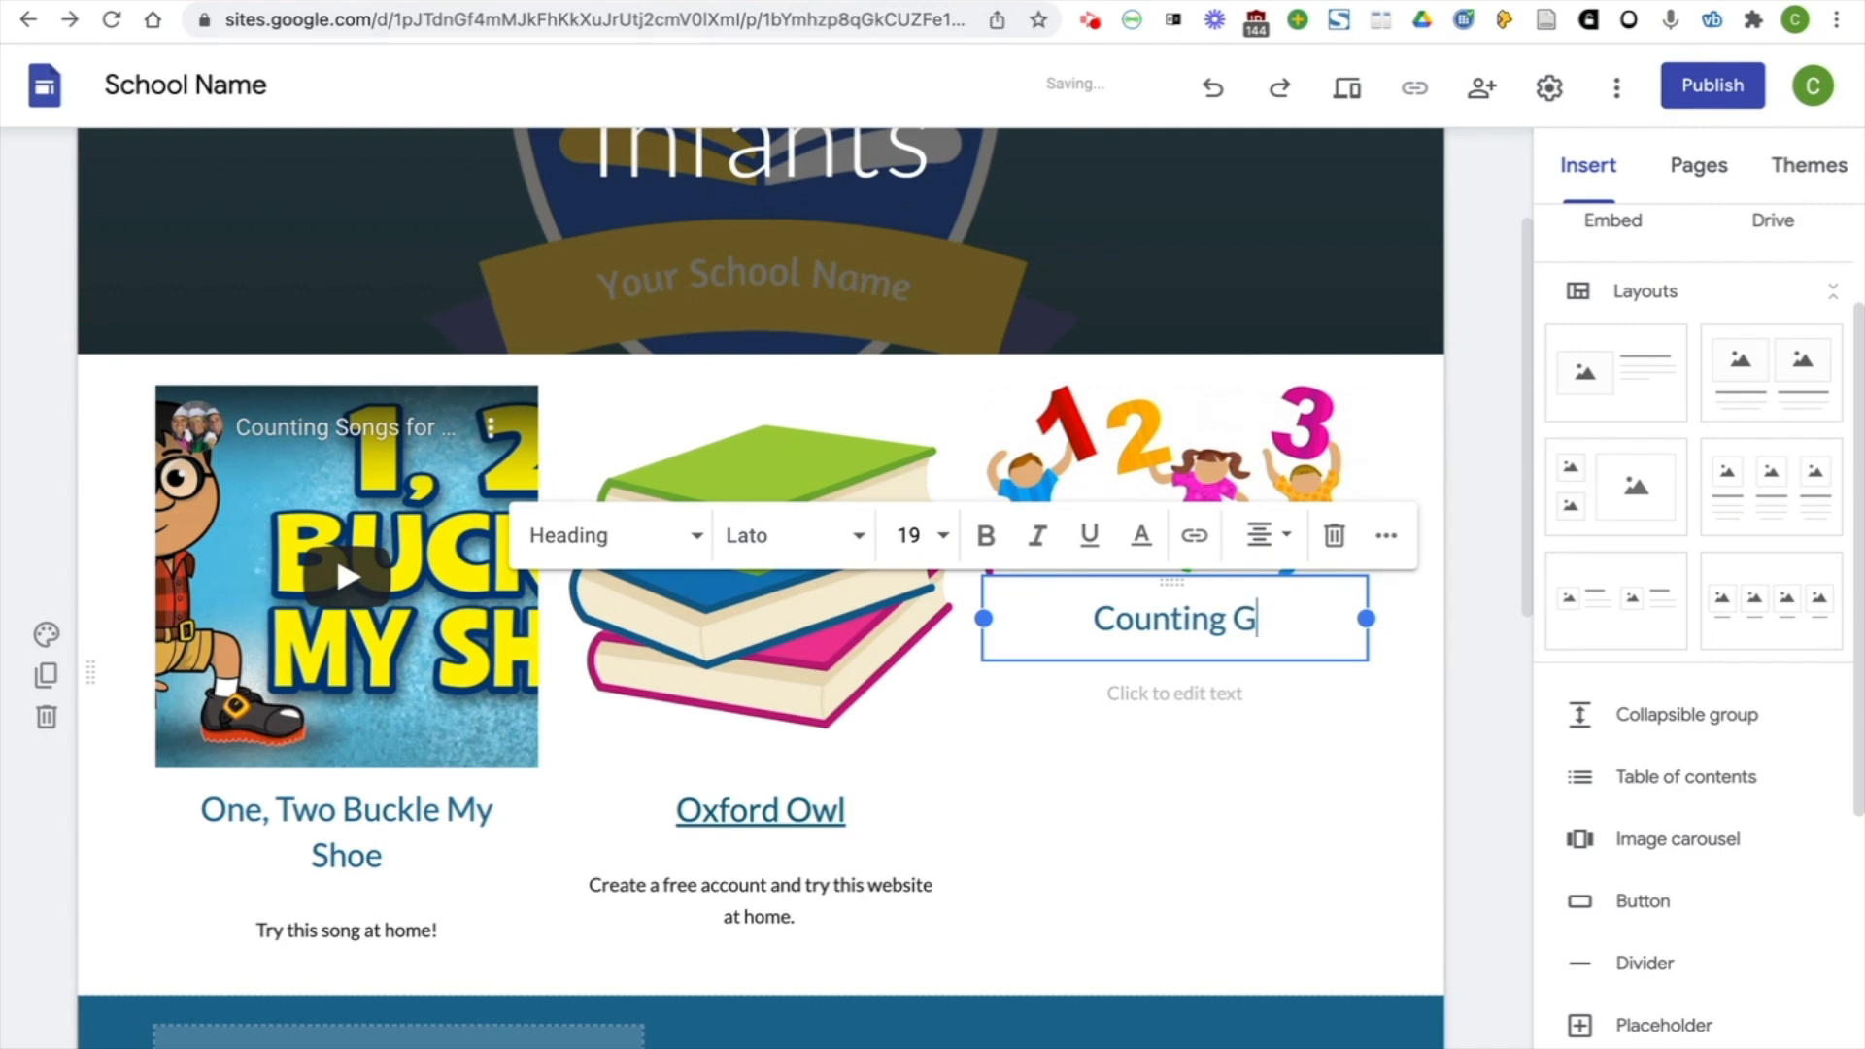
{"action": "type", "text": "ame"}
{"action": "left_click_drag", "start_coordinate": [1311, 622], "coordinate": [1062, 618]}
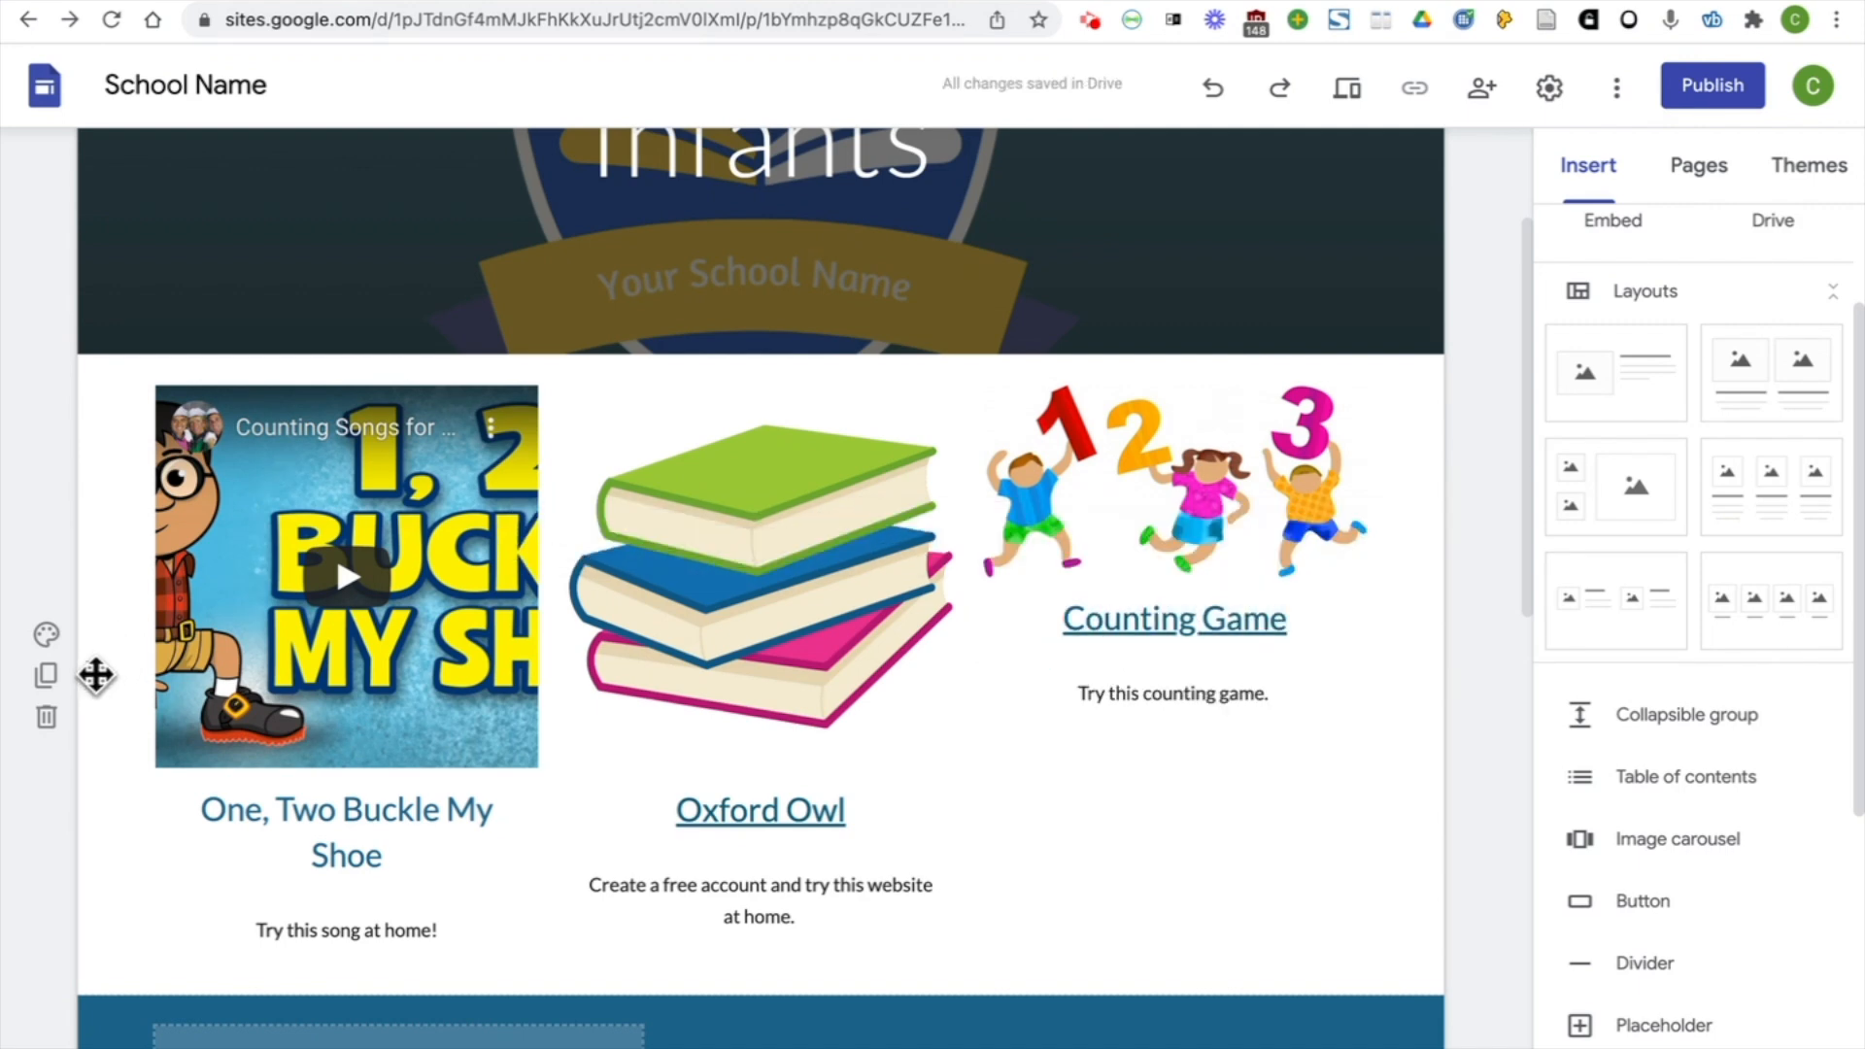
Drag the three-column section to the place directly beneath the Infants banner
{"action": "left_click_drag", "start_coordinate": [95, 674], "coordinate": [58, 493]}
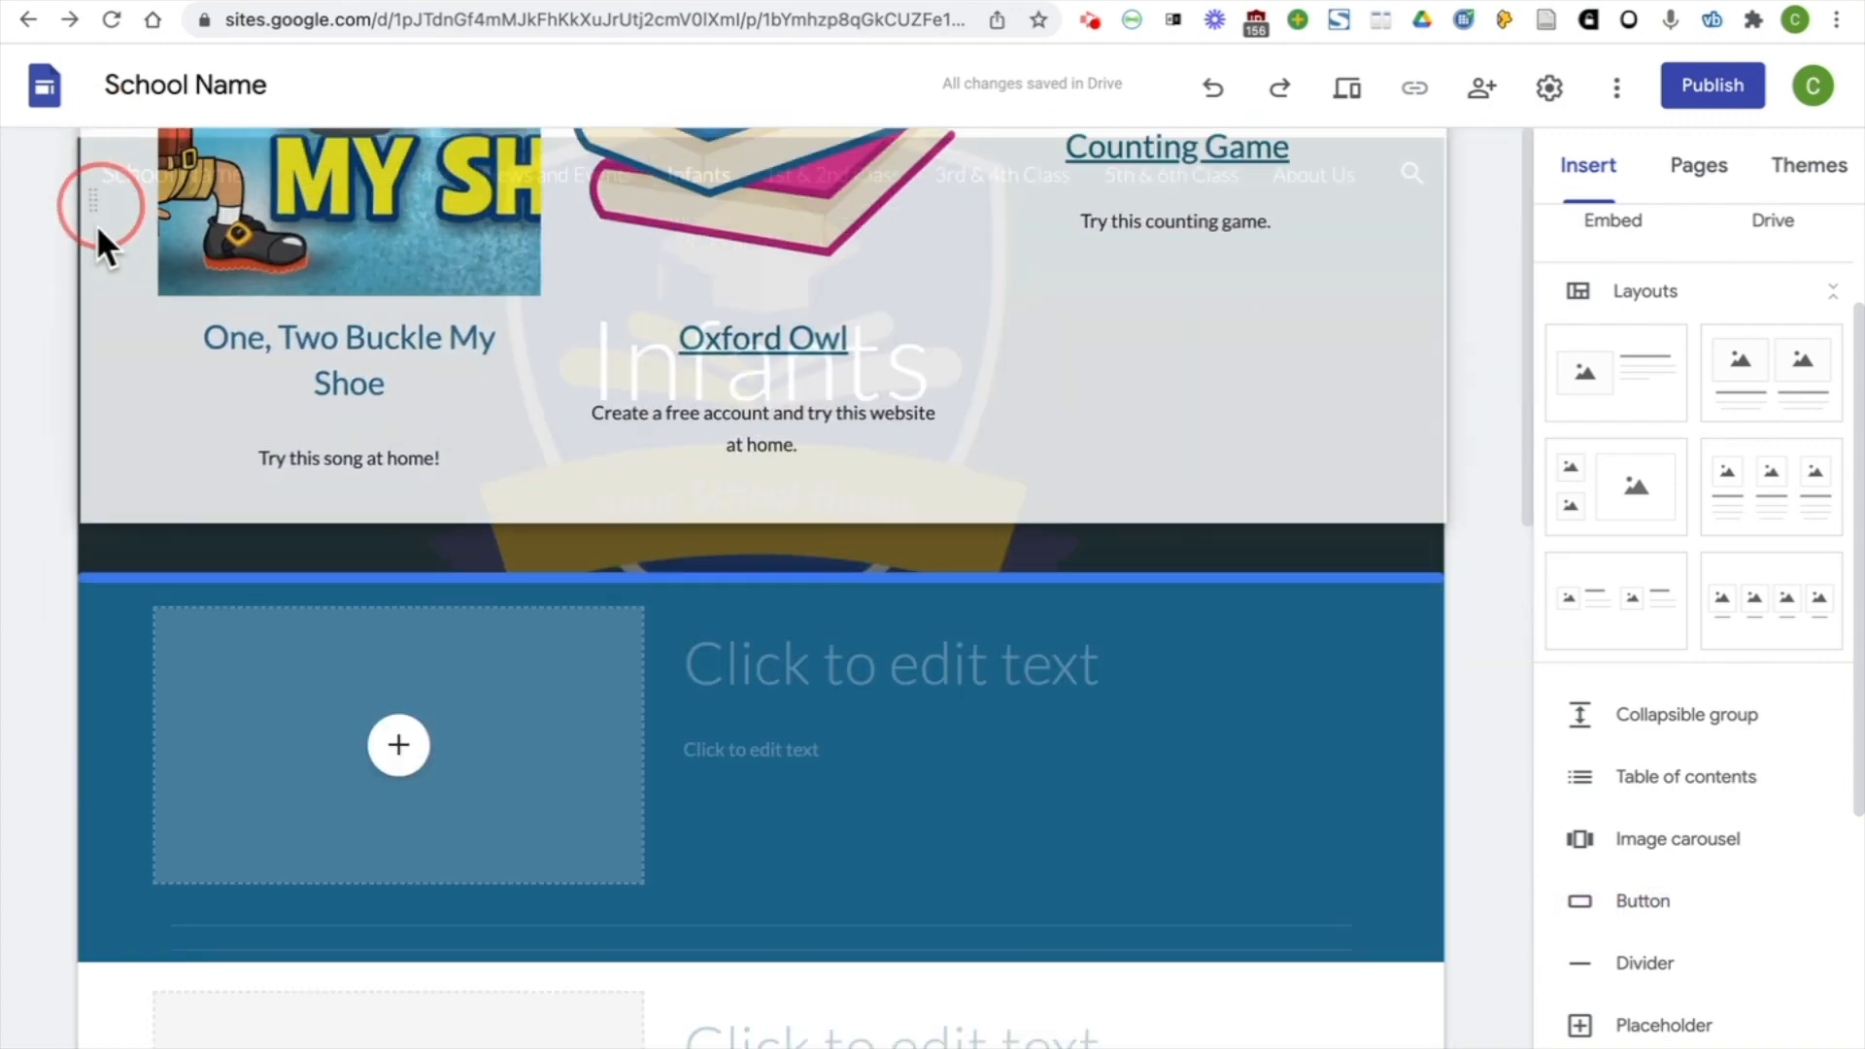
{"action": "scroll", "coordinate": [83, 583], "scroll_direction": "up", "scroll_amount": 5}
Create a new page named "Class Photos" and nest it as a subpage under Infants
{"action": "left_click", "coordinate": [1722, 184]}
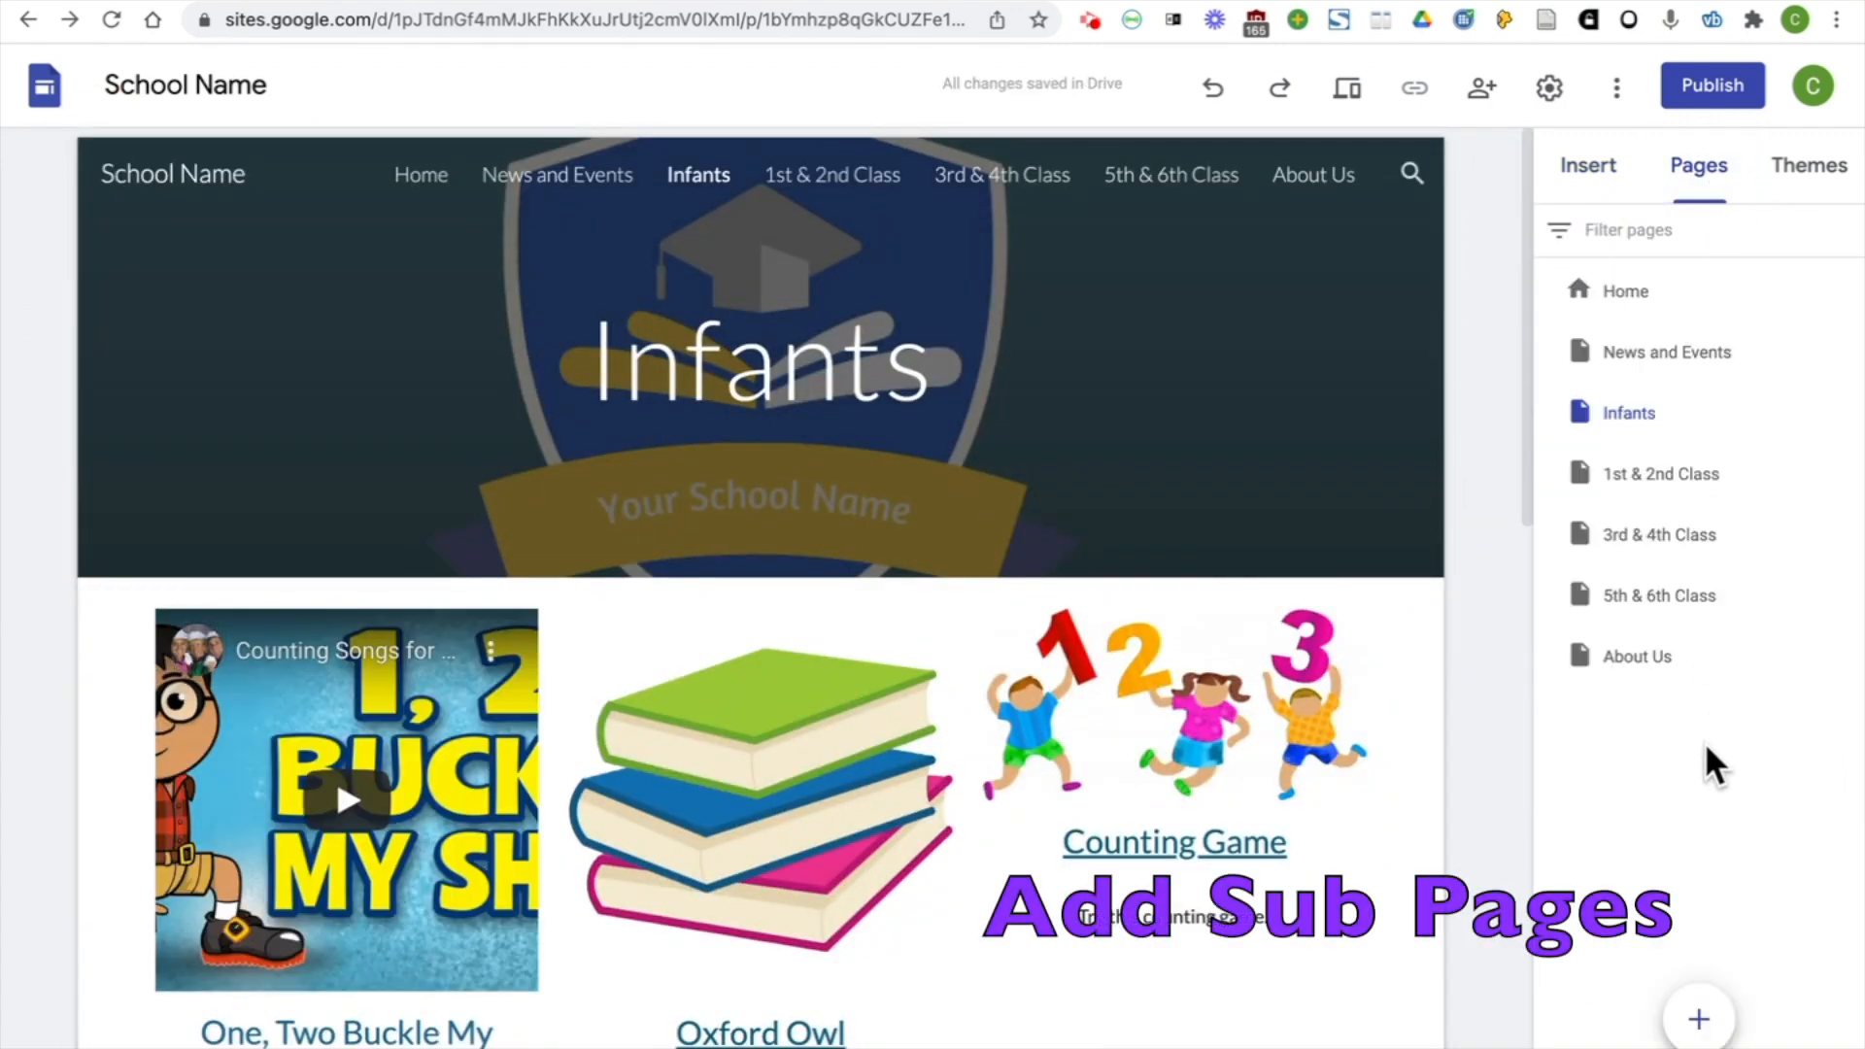
{"action": "left_click", "coordinate": [1698, 1020]}
{"action": "type", "text": "Class Photos"}
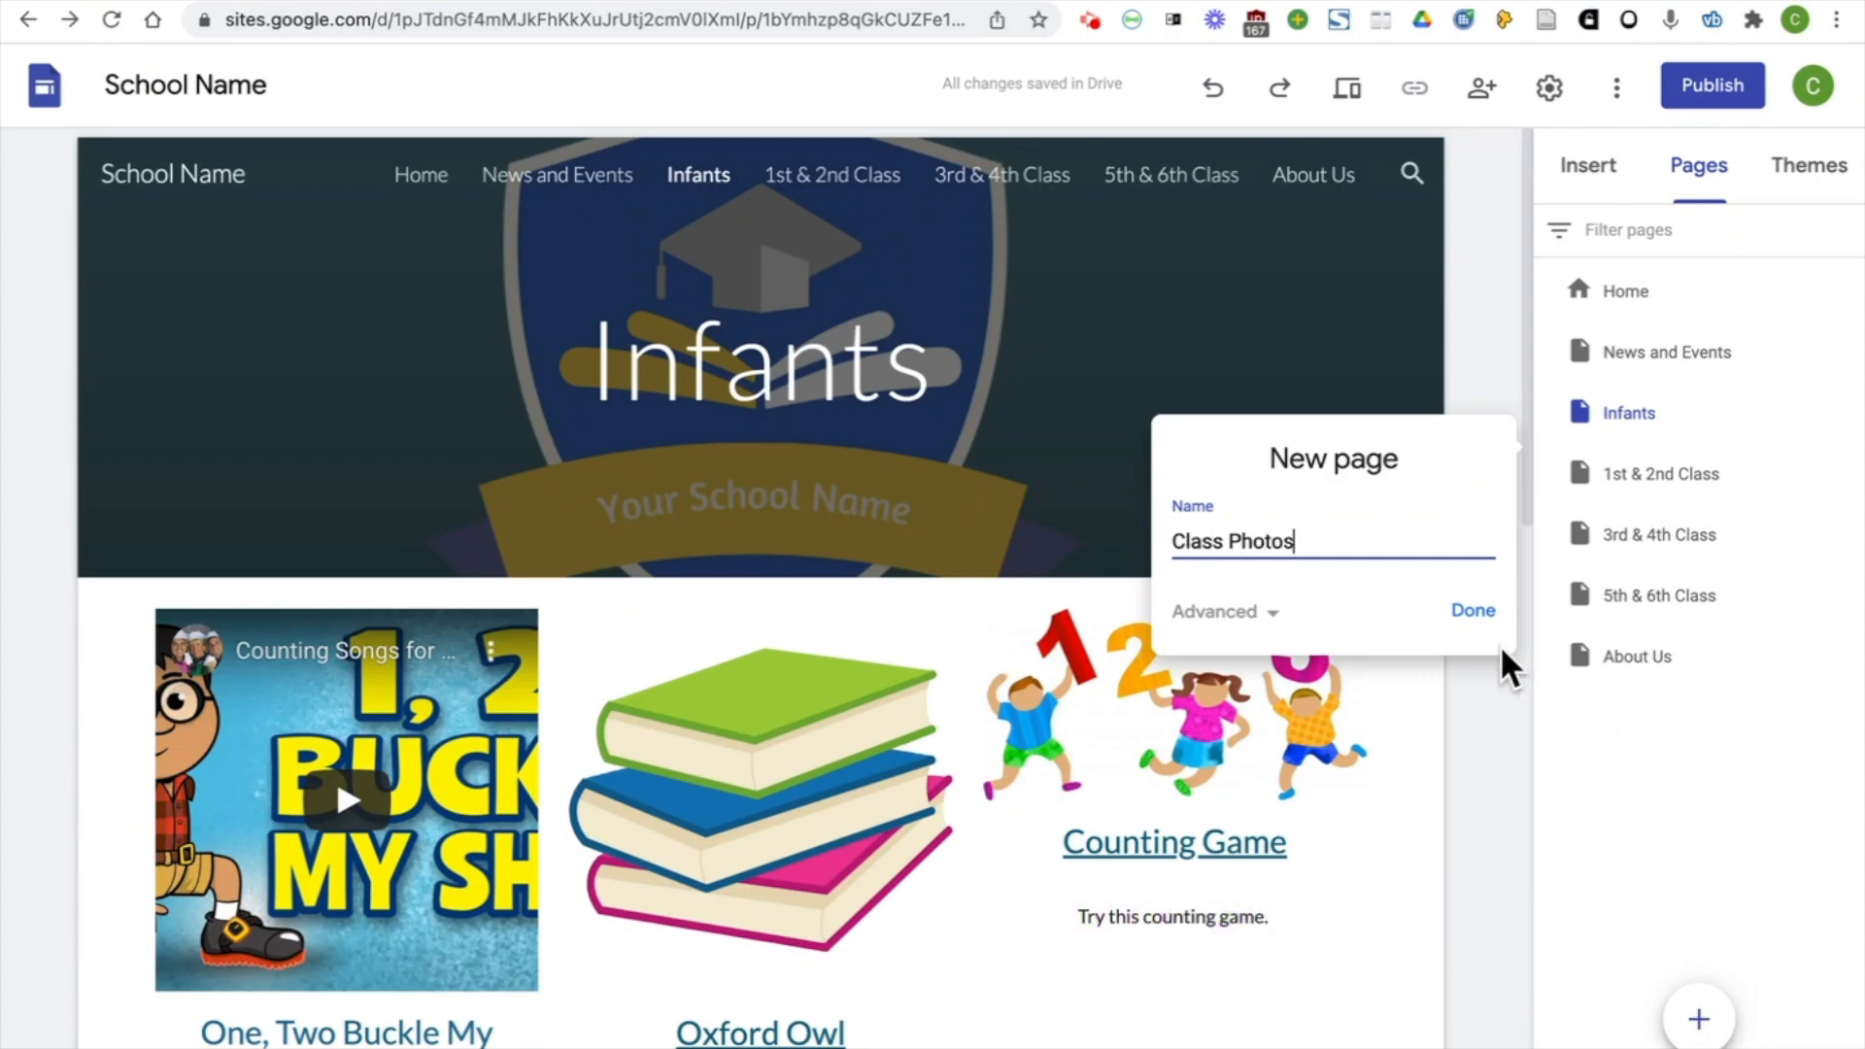
{"action": "left_click", "coordinate": [1473, 612]}
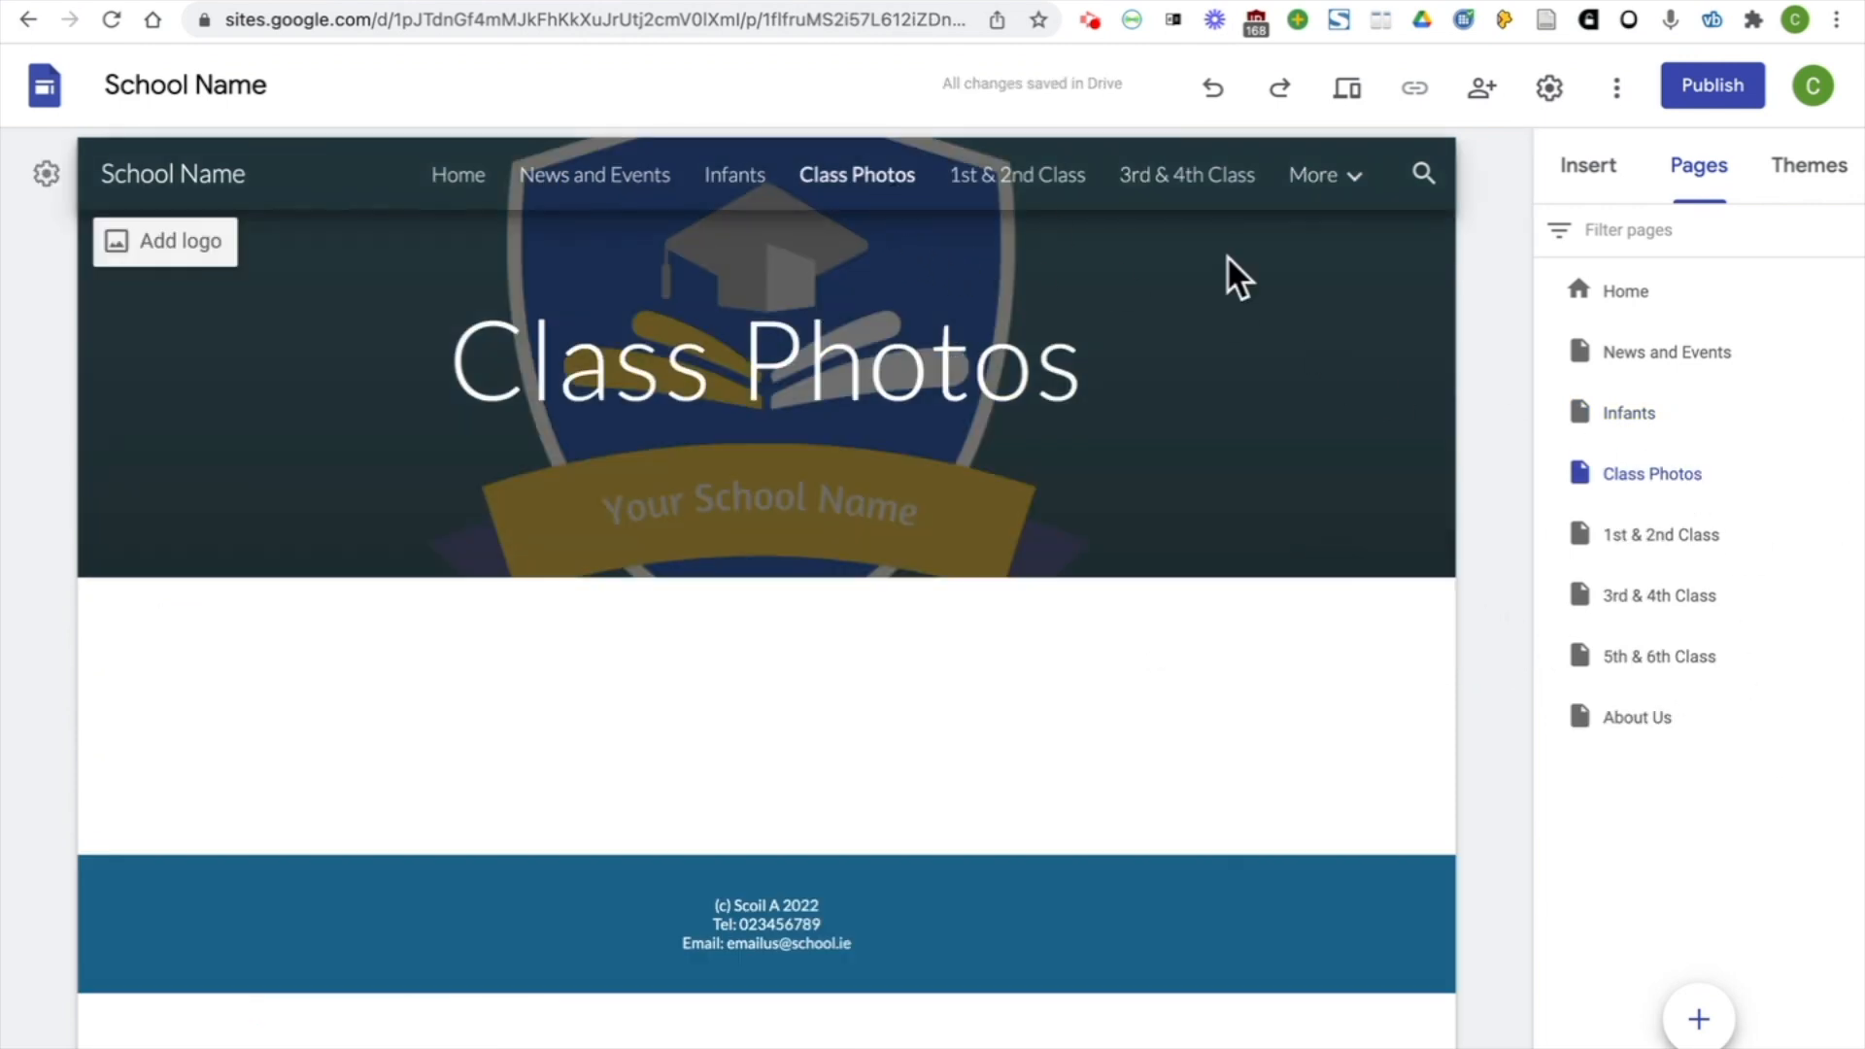
{"action": "left_click", "coordinate": [1681, 462]}
{"action": "left_click_drag", "start_coordinate": [1680, 458], "coordinate": [1696, 424]}
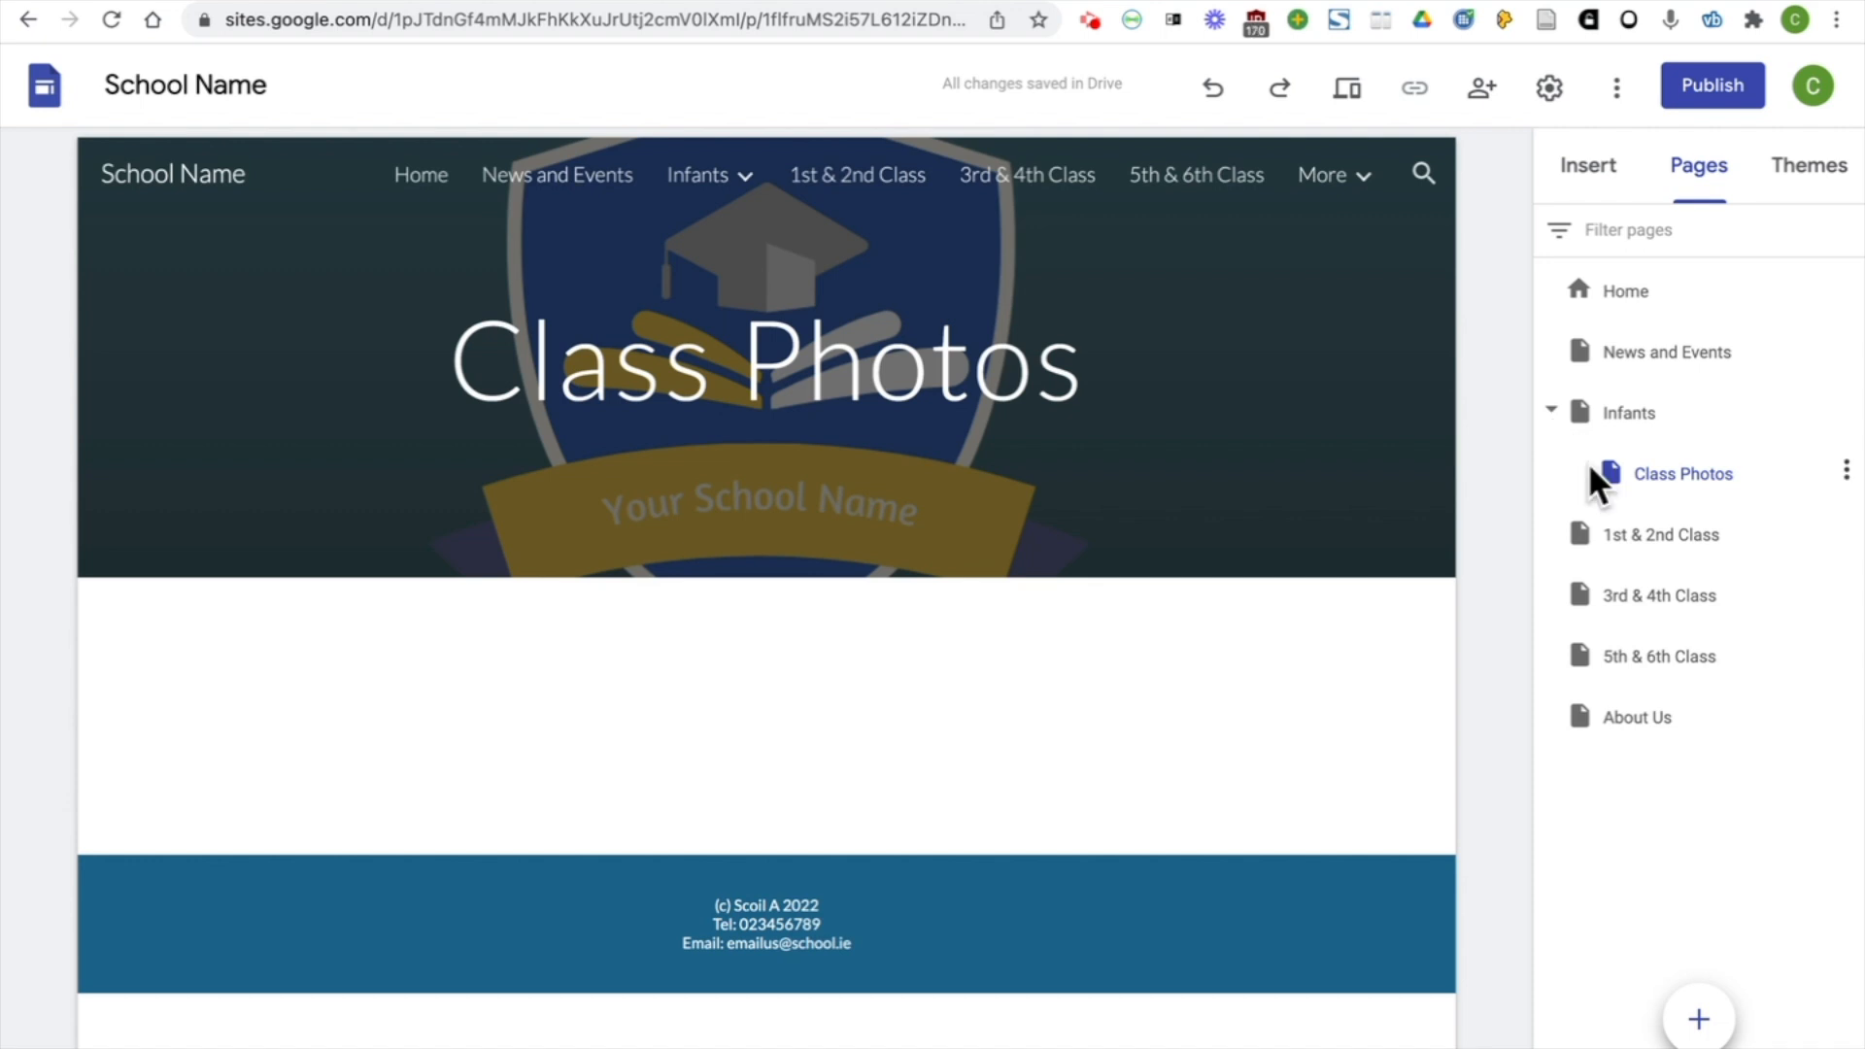
Add a second subpage named "Homework" under Infants
{"action": "mouse_move", "coordinate": [726, 187]}
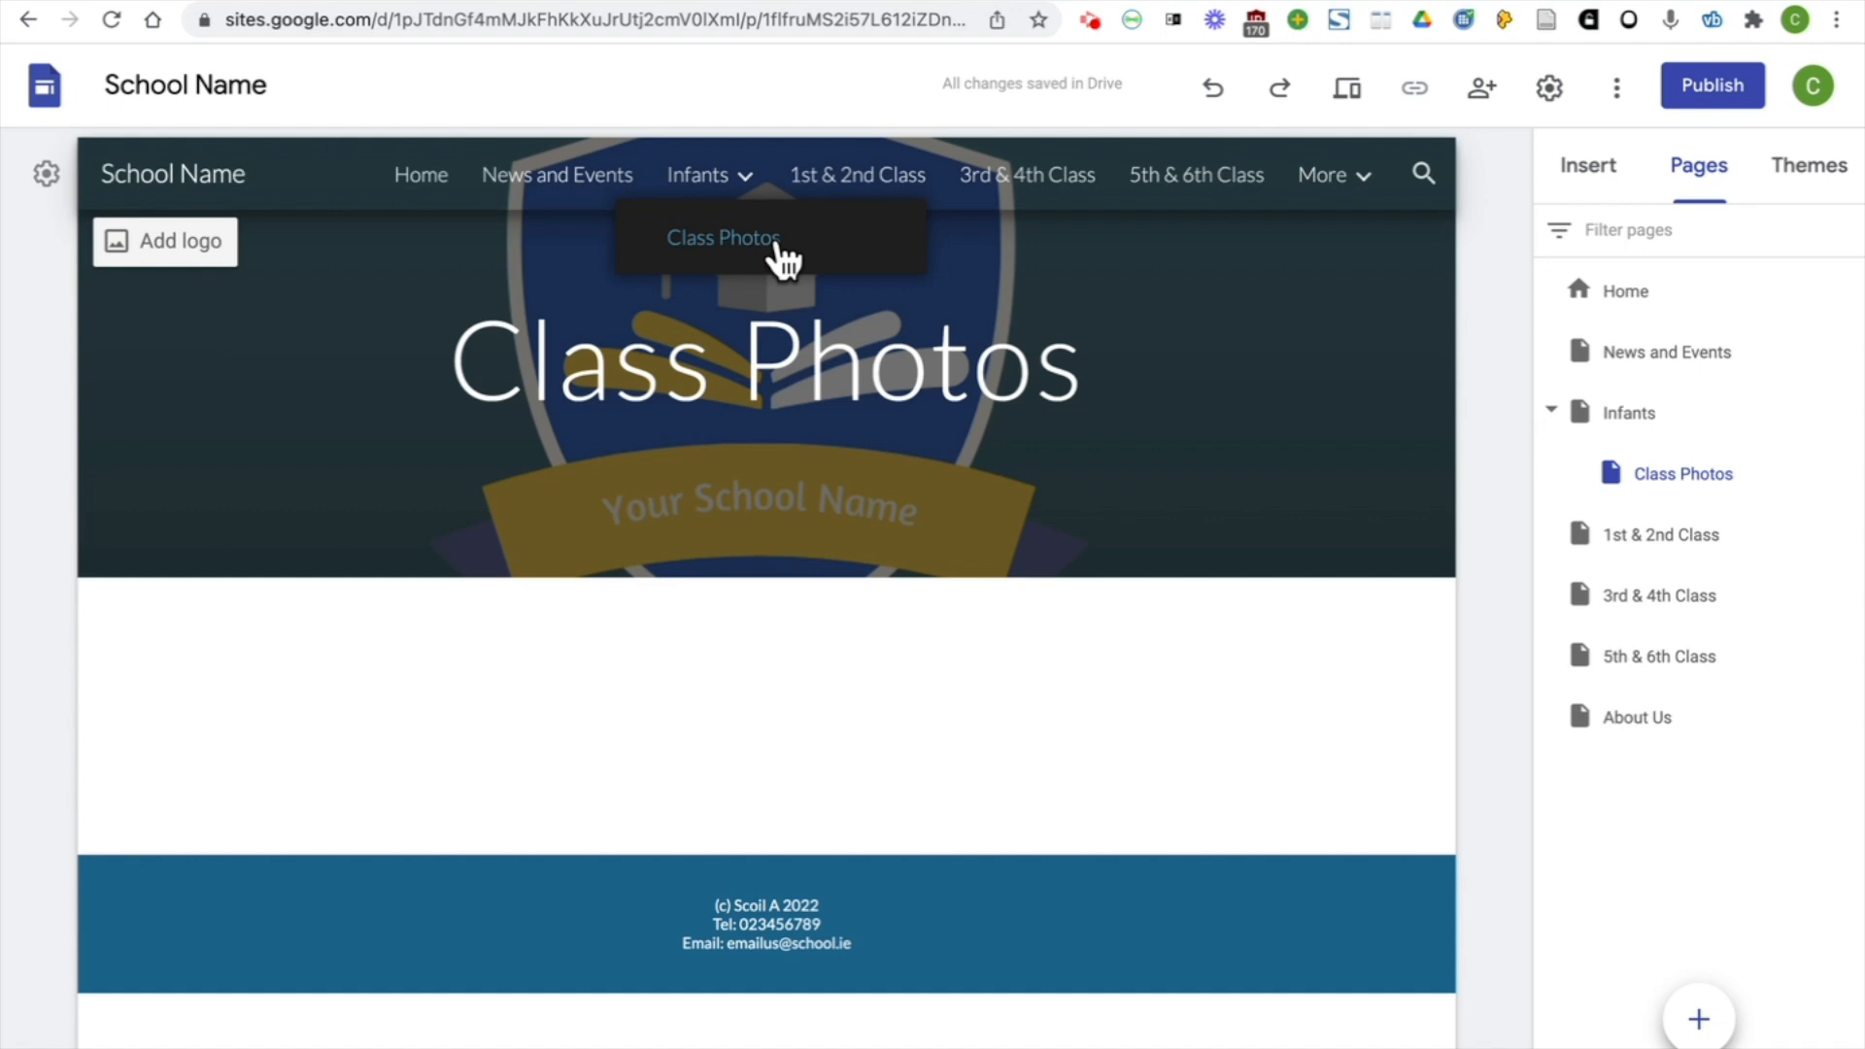
{"action": "left_click", "coordinate": [1699, 1021]}
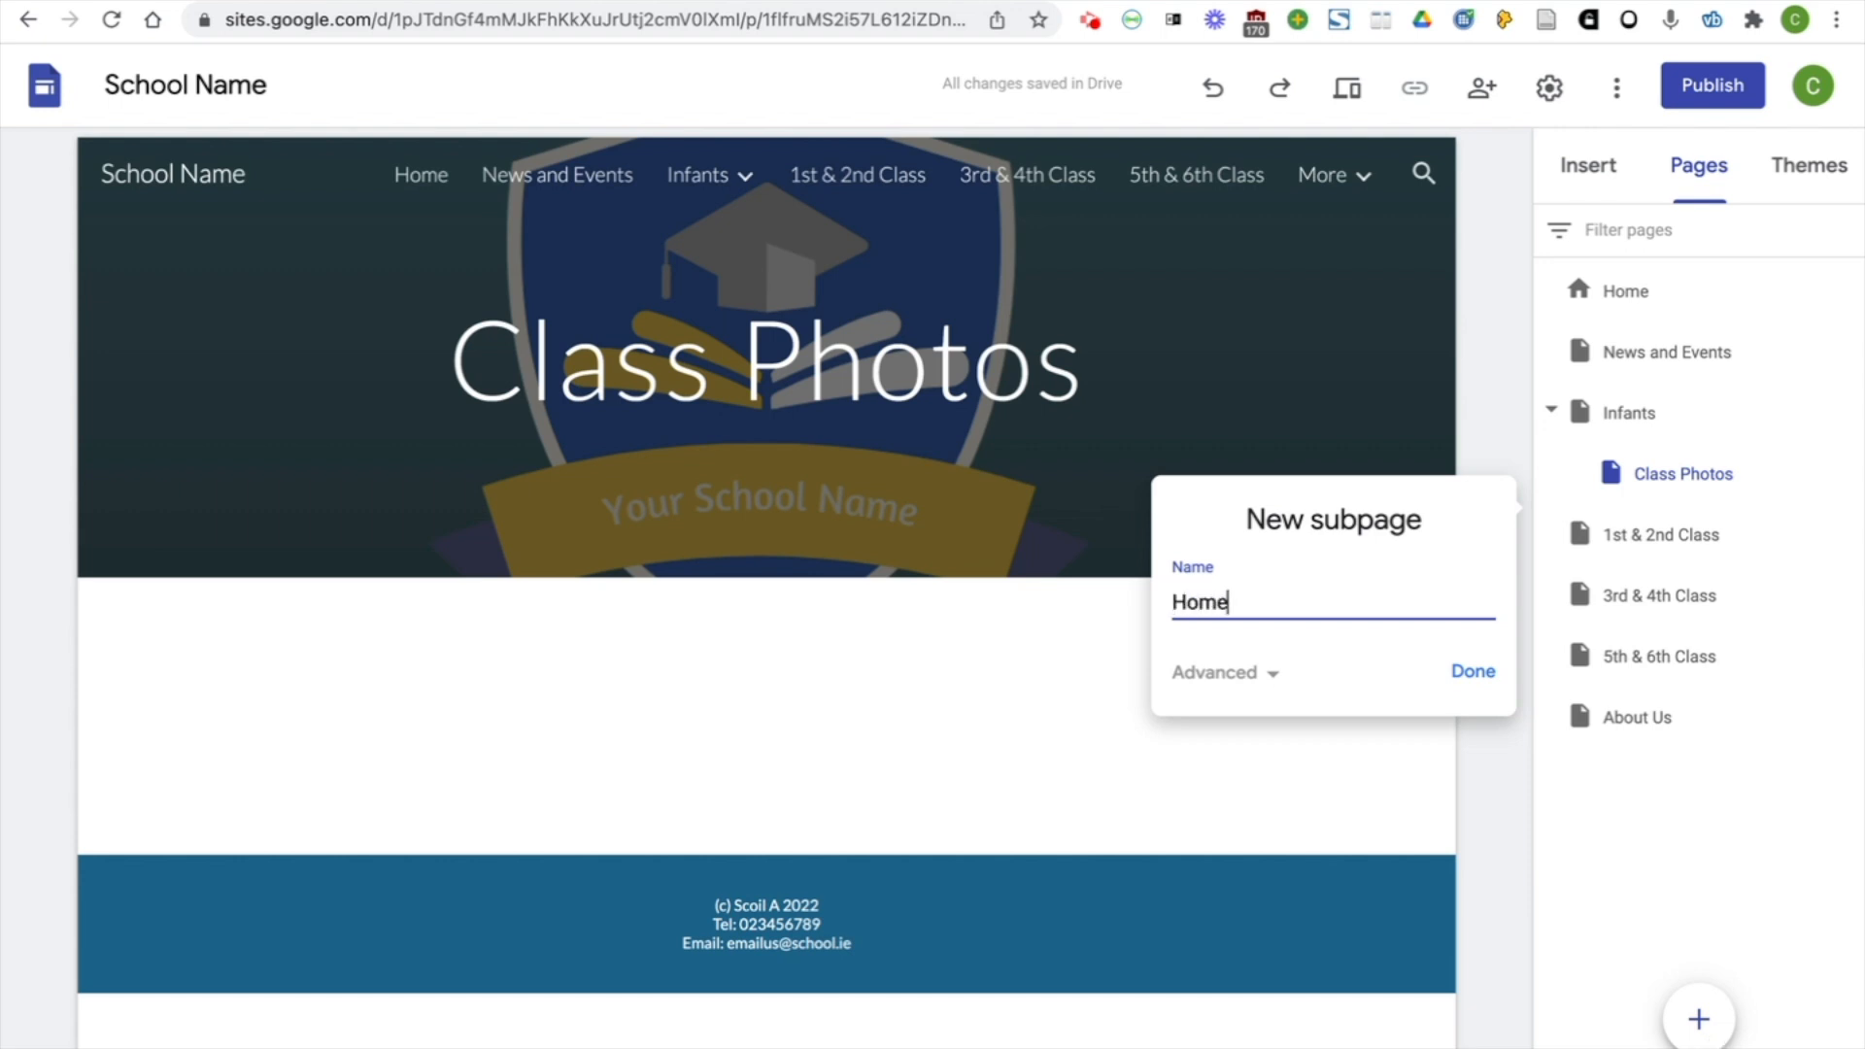
{"action": "left_click", "coordinate": [1491, 688]}
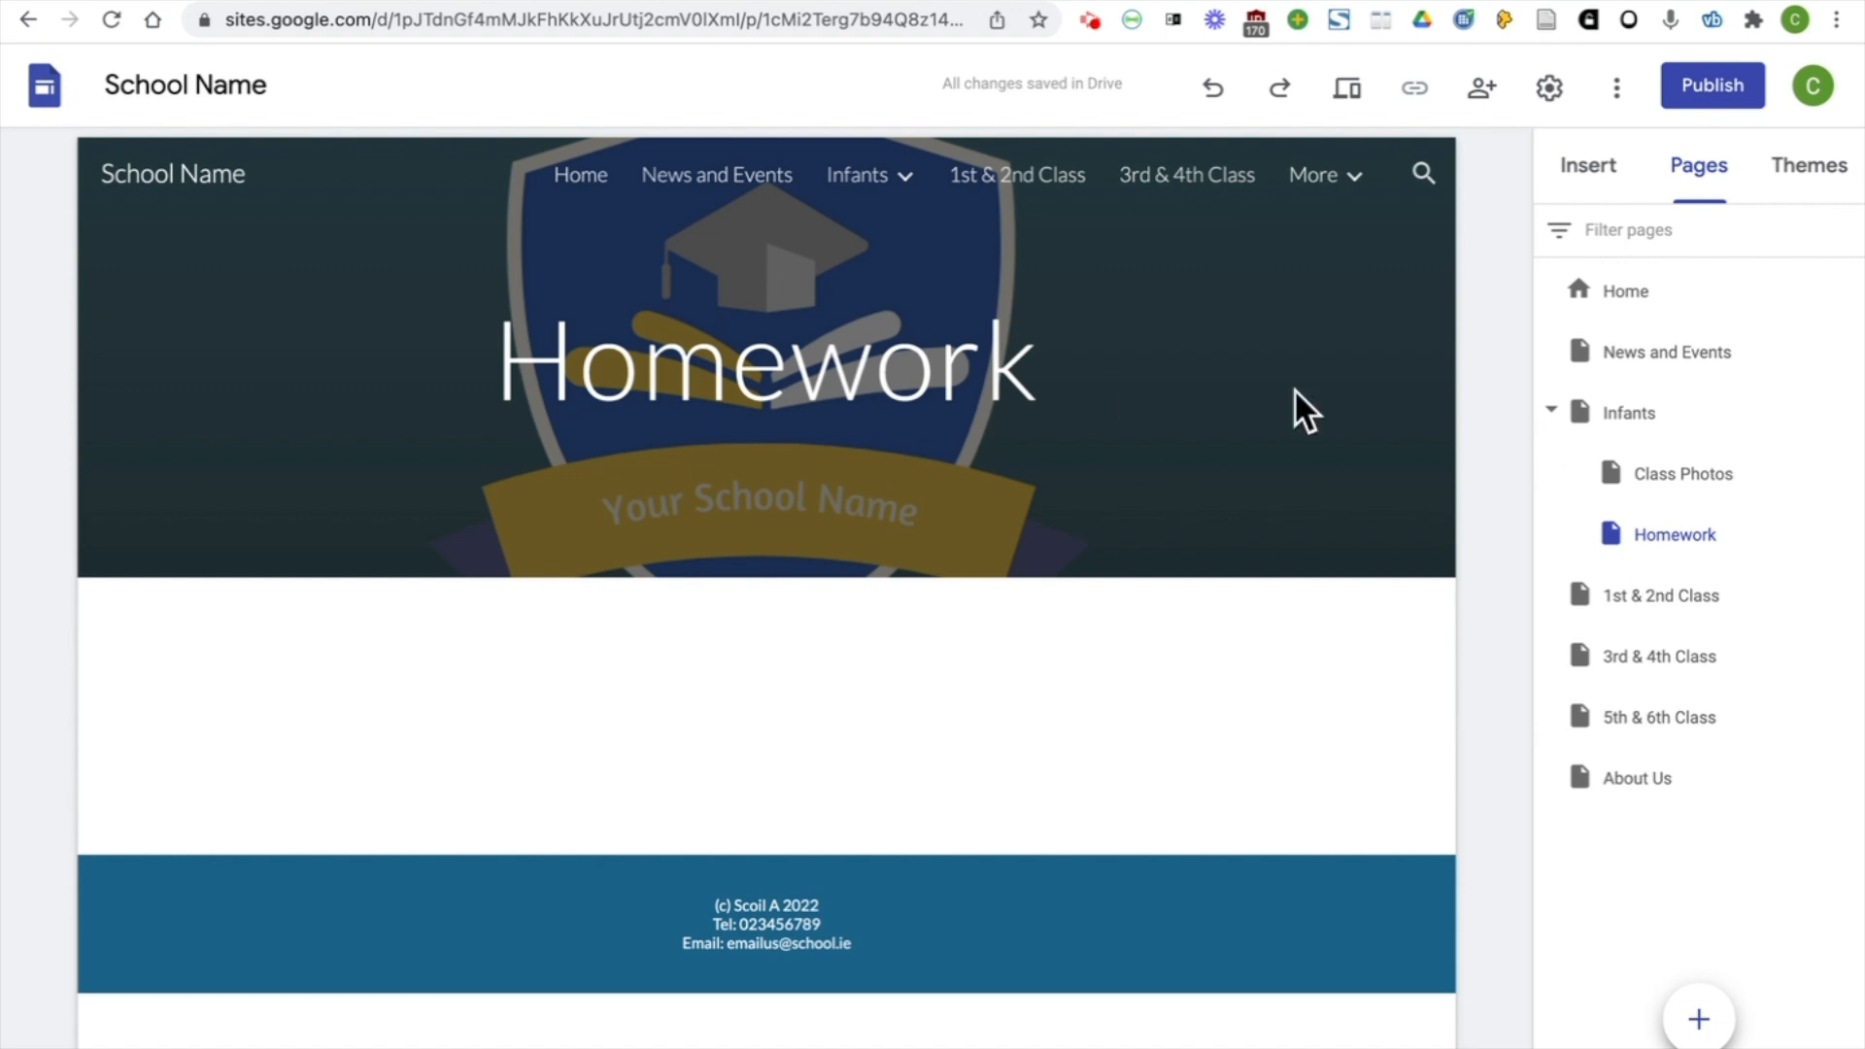
Duplicate the Infants "Class Photos" page, name the copy "Class Photos", and nest it under 1st & 2nd Class
{"action": "mouse_move", "coordinate": [879, 184]}
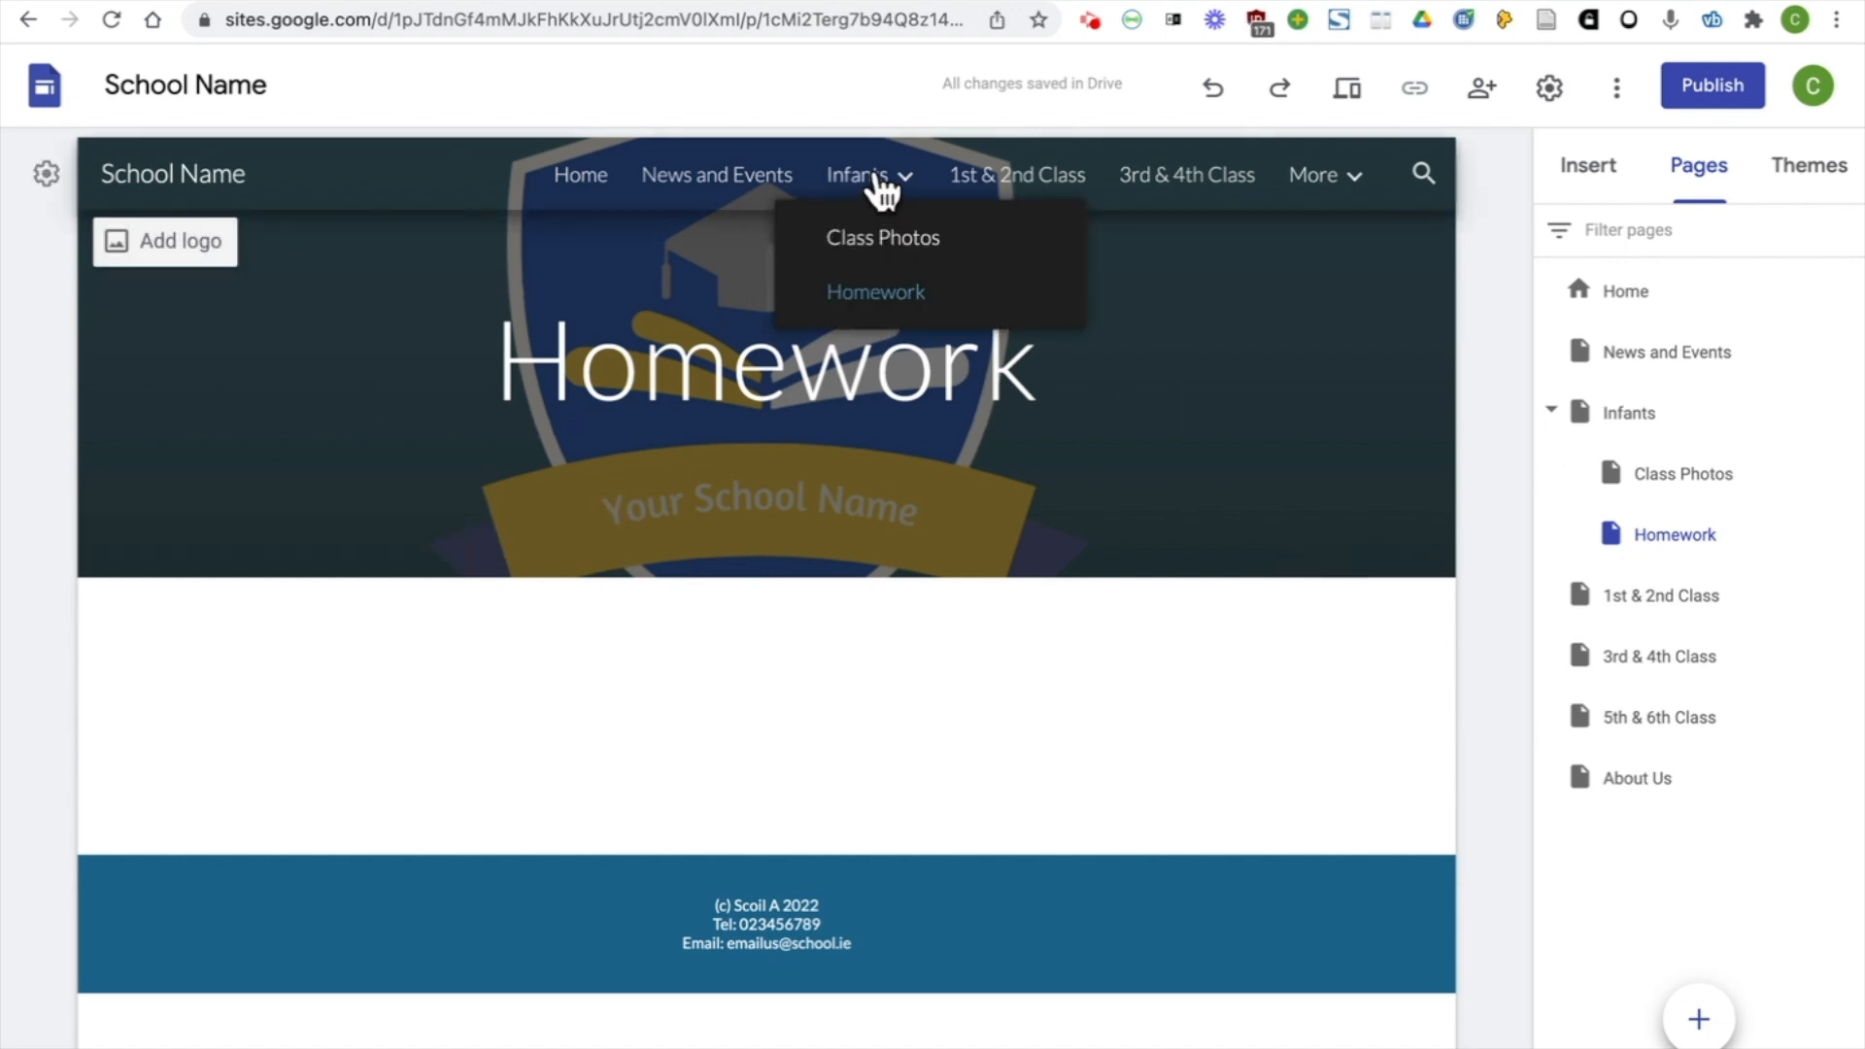
{"action": "left_click", "coordinate": [911, 241]}
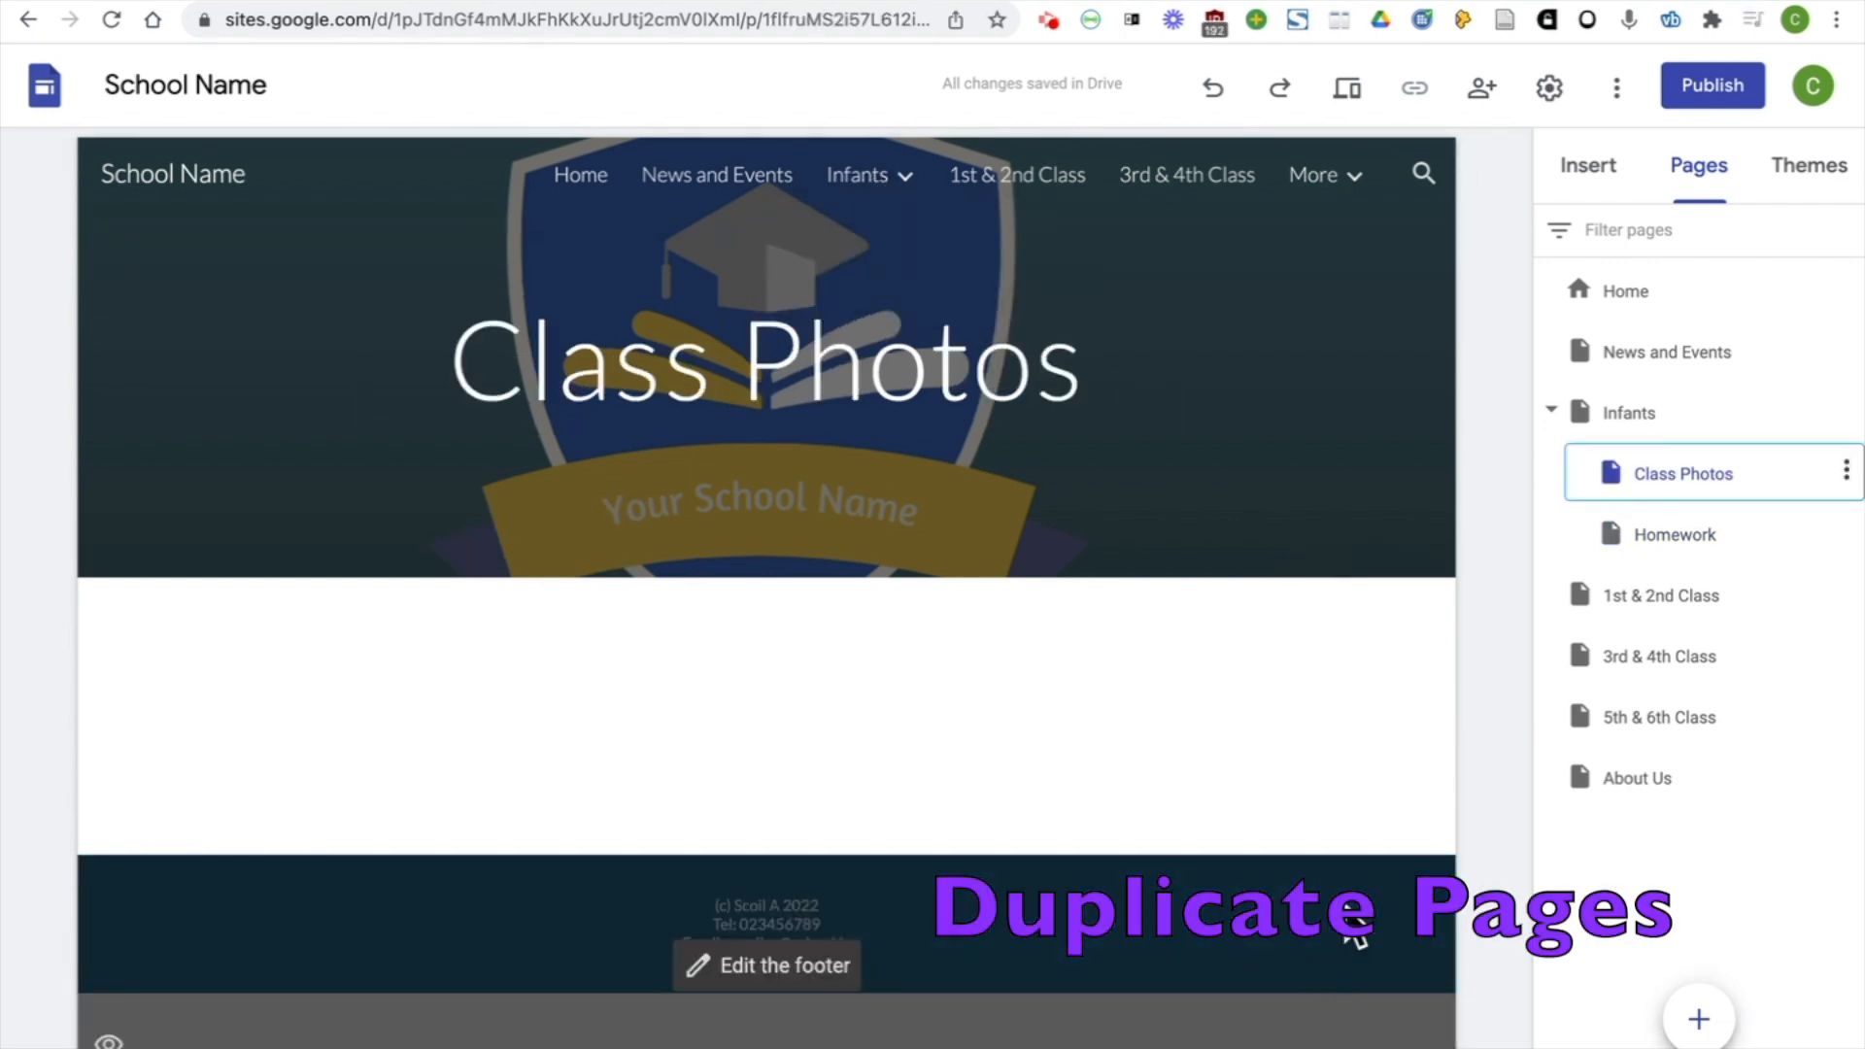
{"action": "left_click", "coordinate": [1846, 472]}
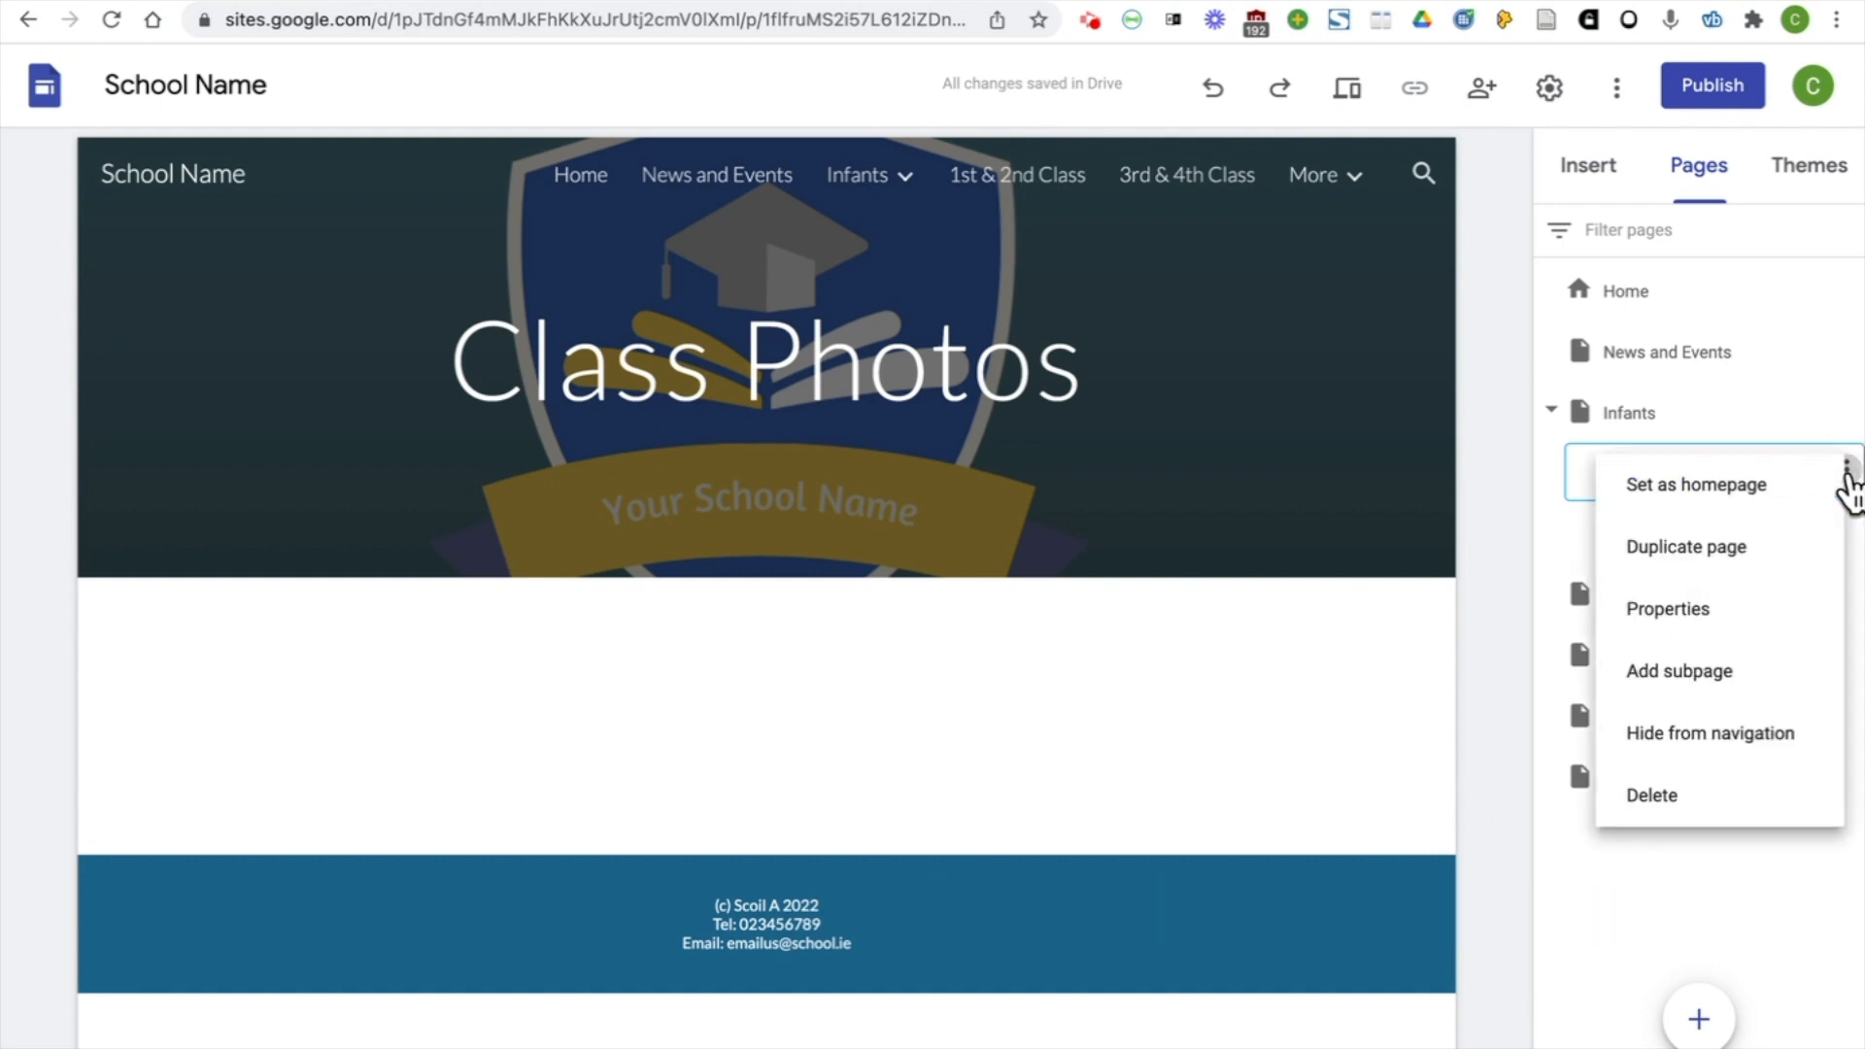
{"action": "left_click", "coordinate": [1807, 553]}
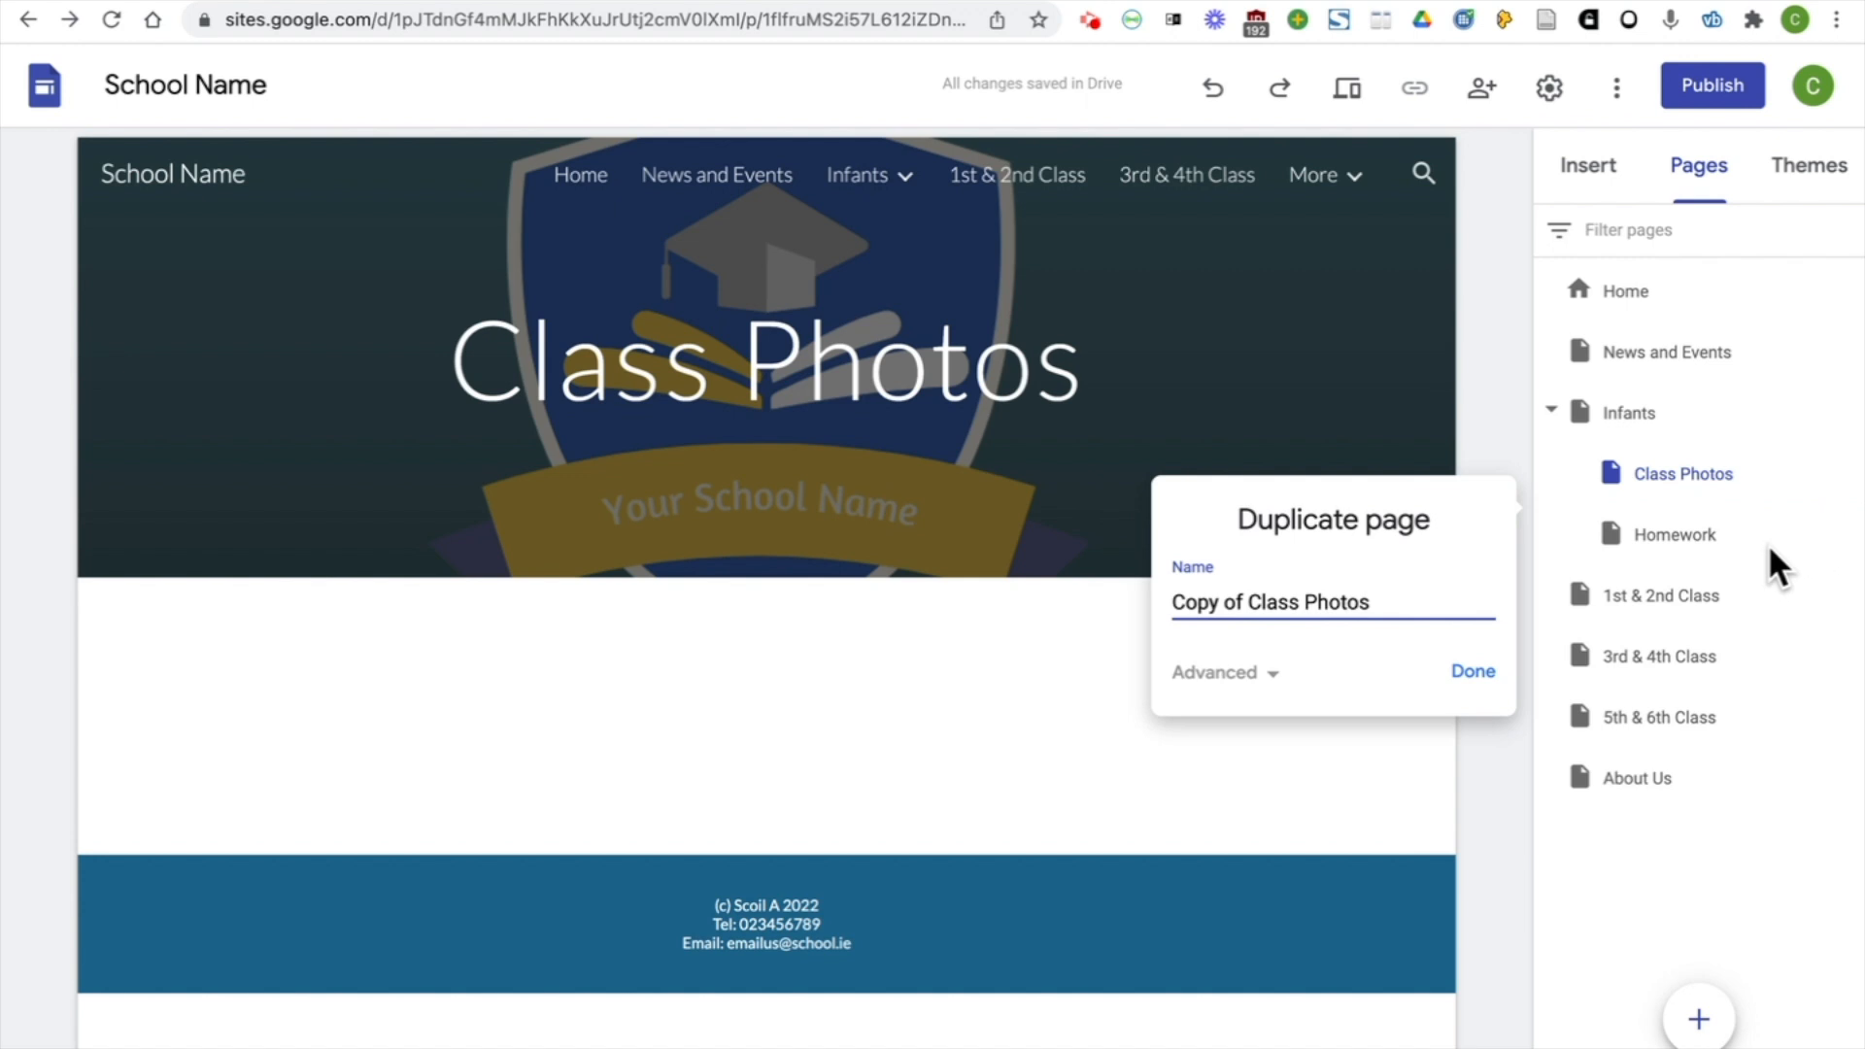
{"action": "left_click_drag", "start_coordinate": [1248, 601], "coordinate": [1161, 601]}
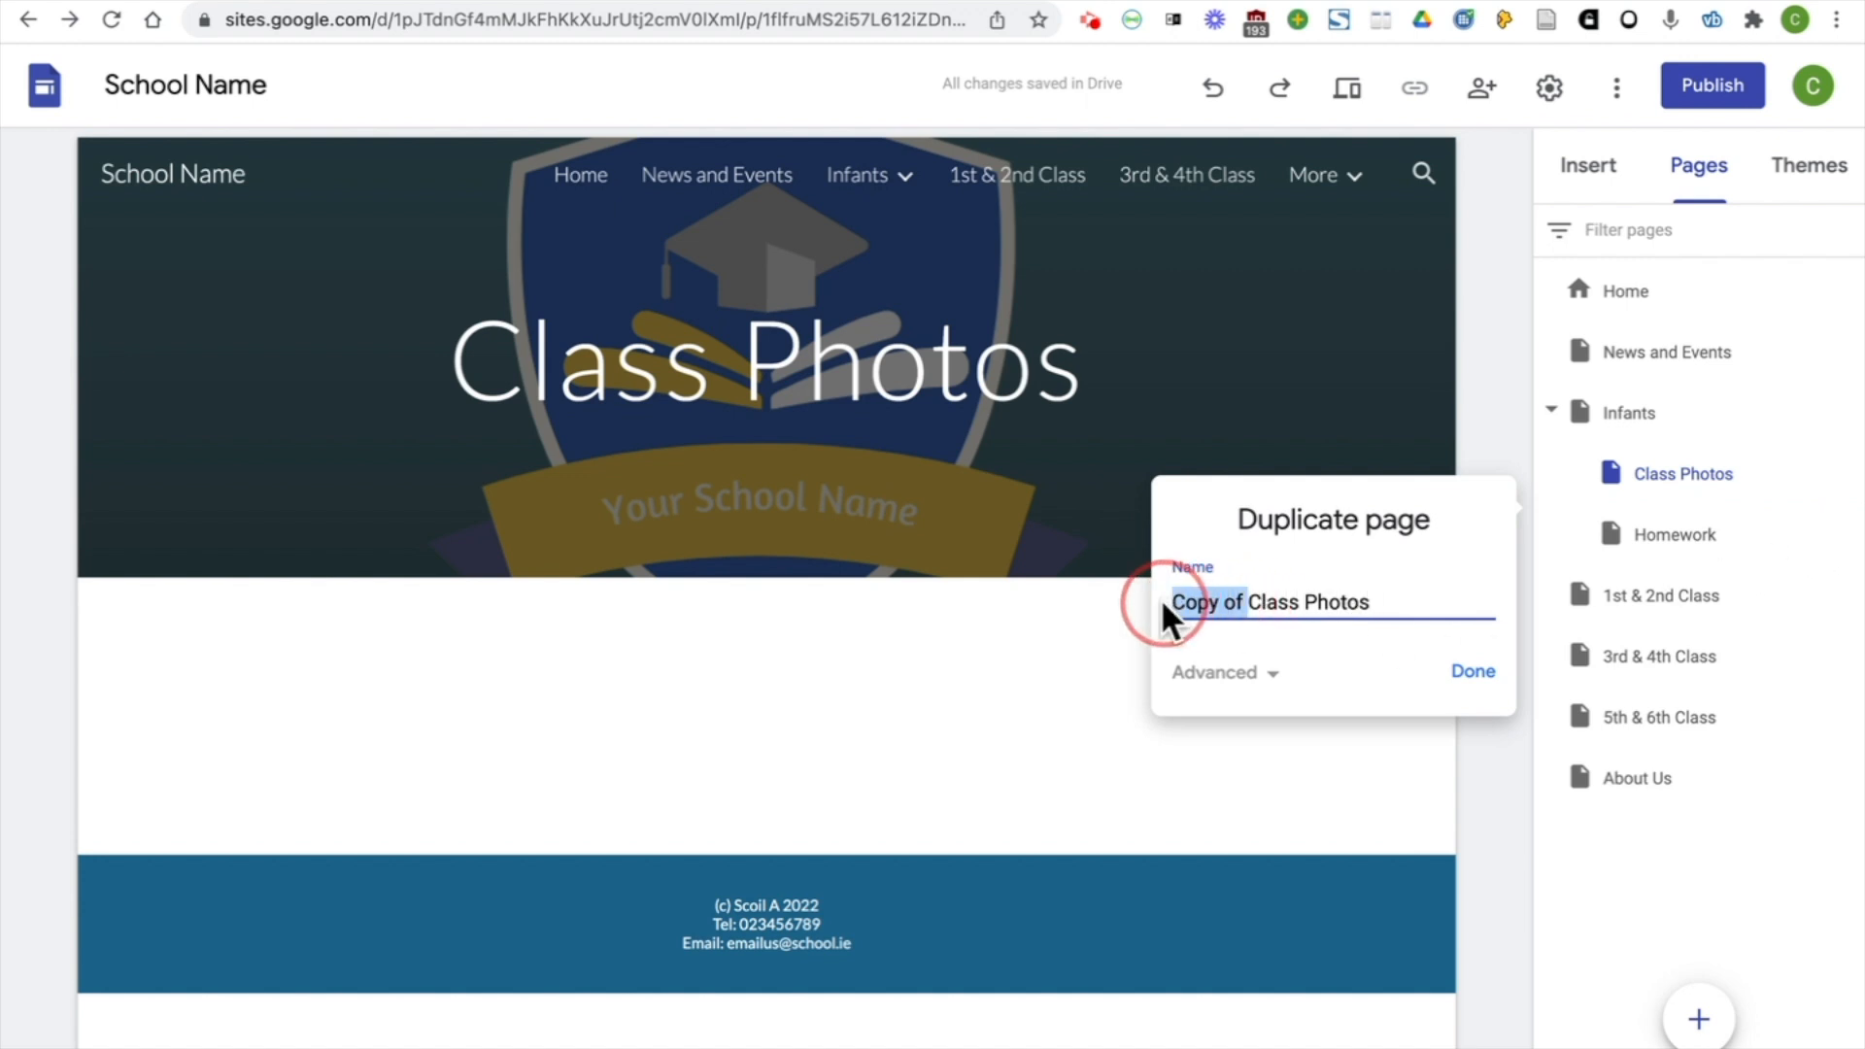
{"action": "key", "text": "BackSpace"}
{"action": "left_click", "coordinate": [1476, 673]}
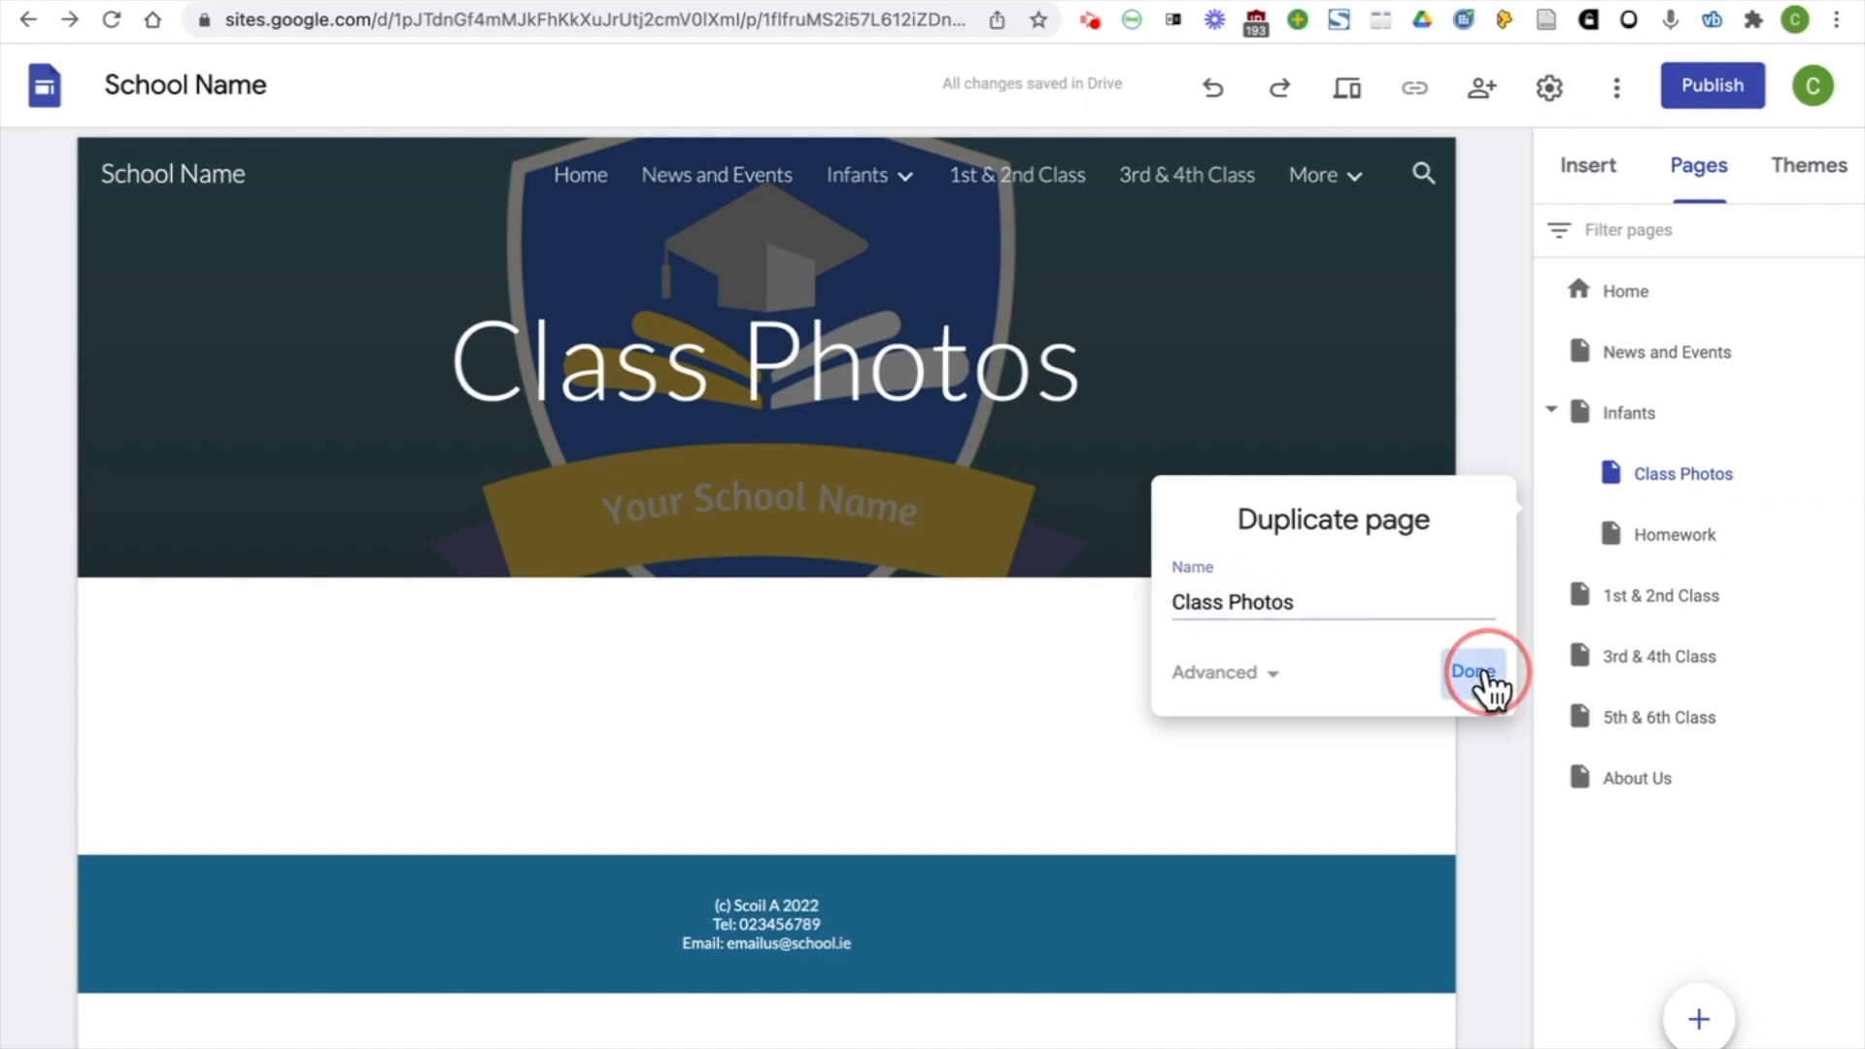
{"action": "left_click_drag", "start_coordinate": [1733, 607], "coordinate": [1719, 676]}
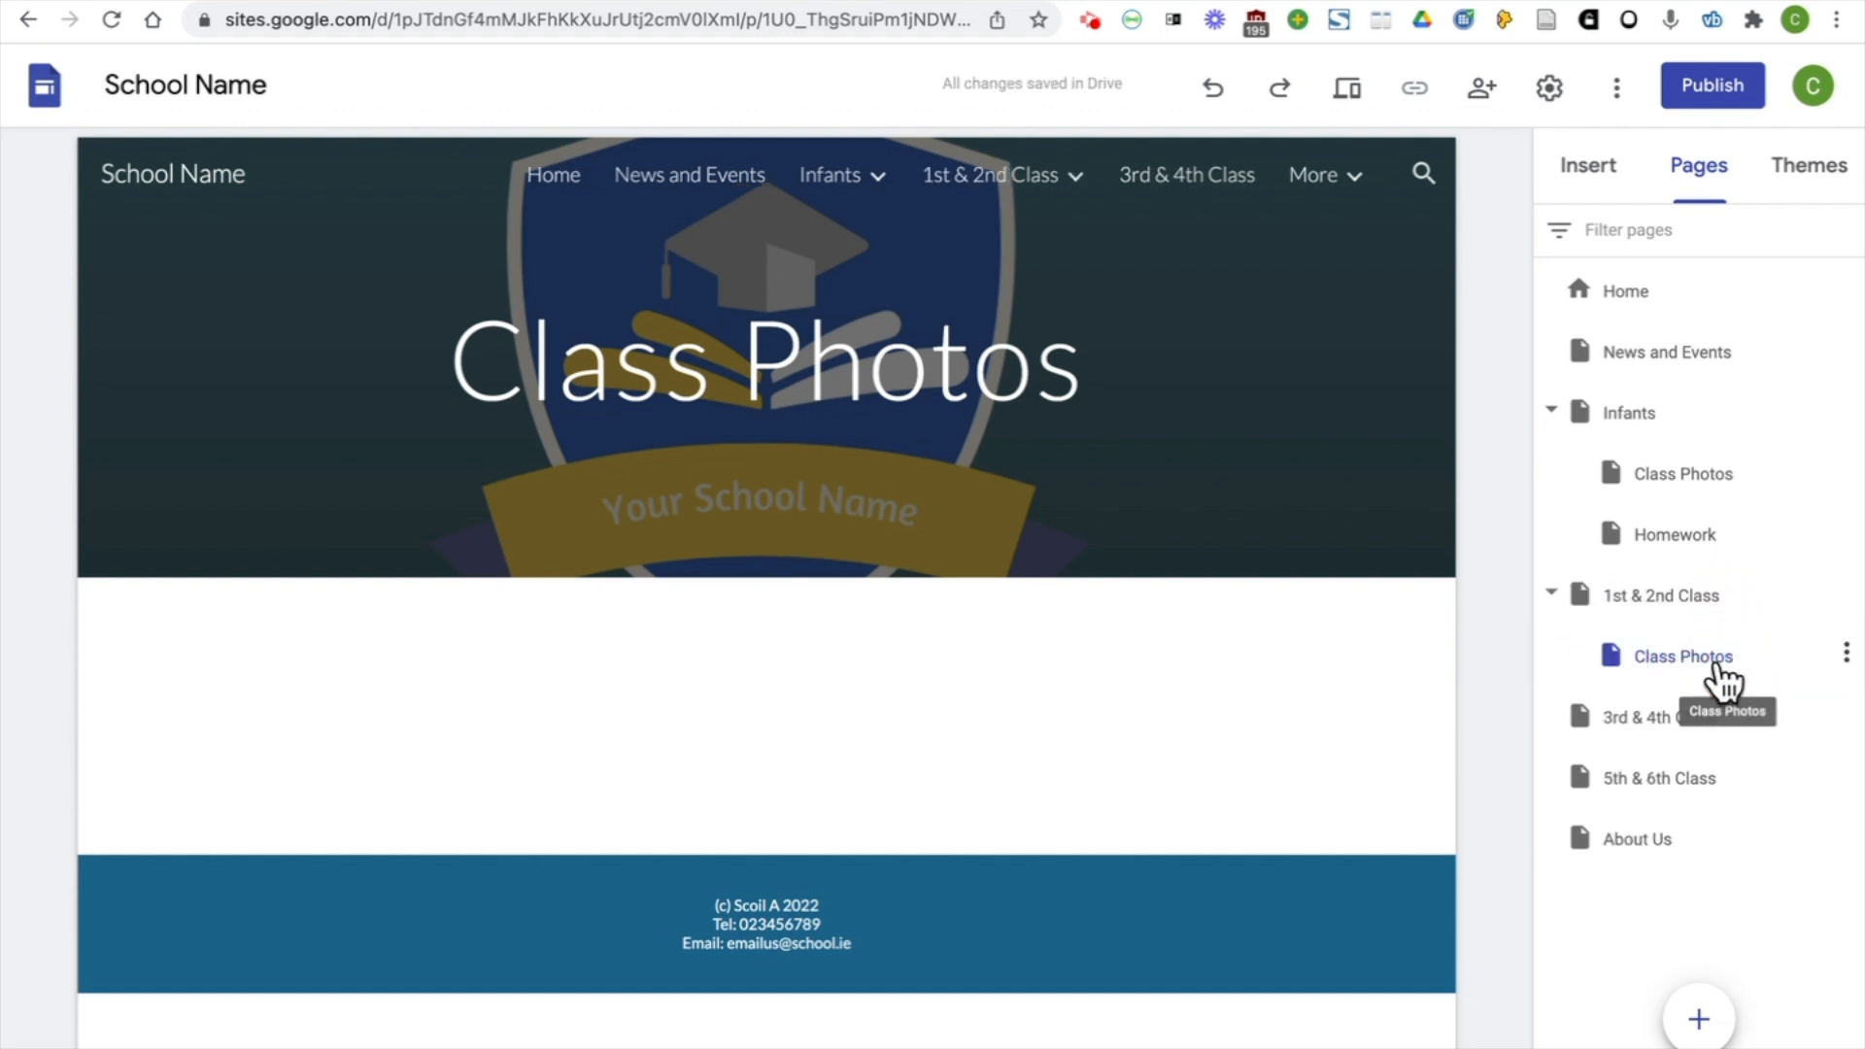
Duplicate the 1st & 2nd Class photos page as "Class Photos" and nest the copy under 3rd & 4th Class
{"action": "mouse_move", "coordinate": [1010, 186]}
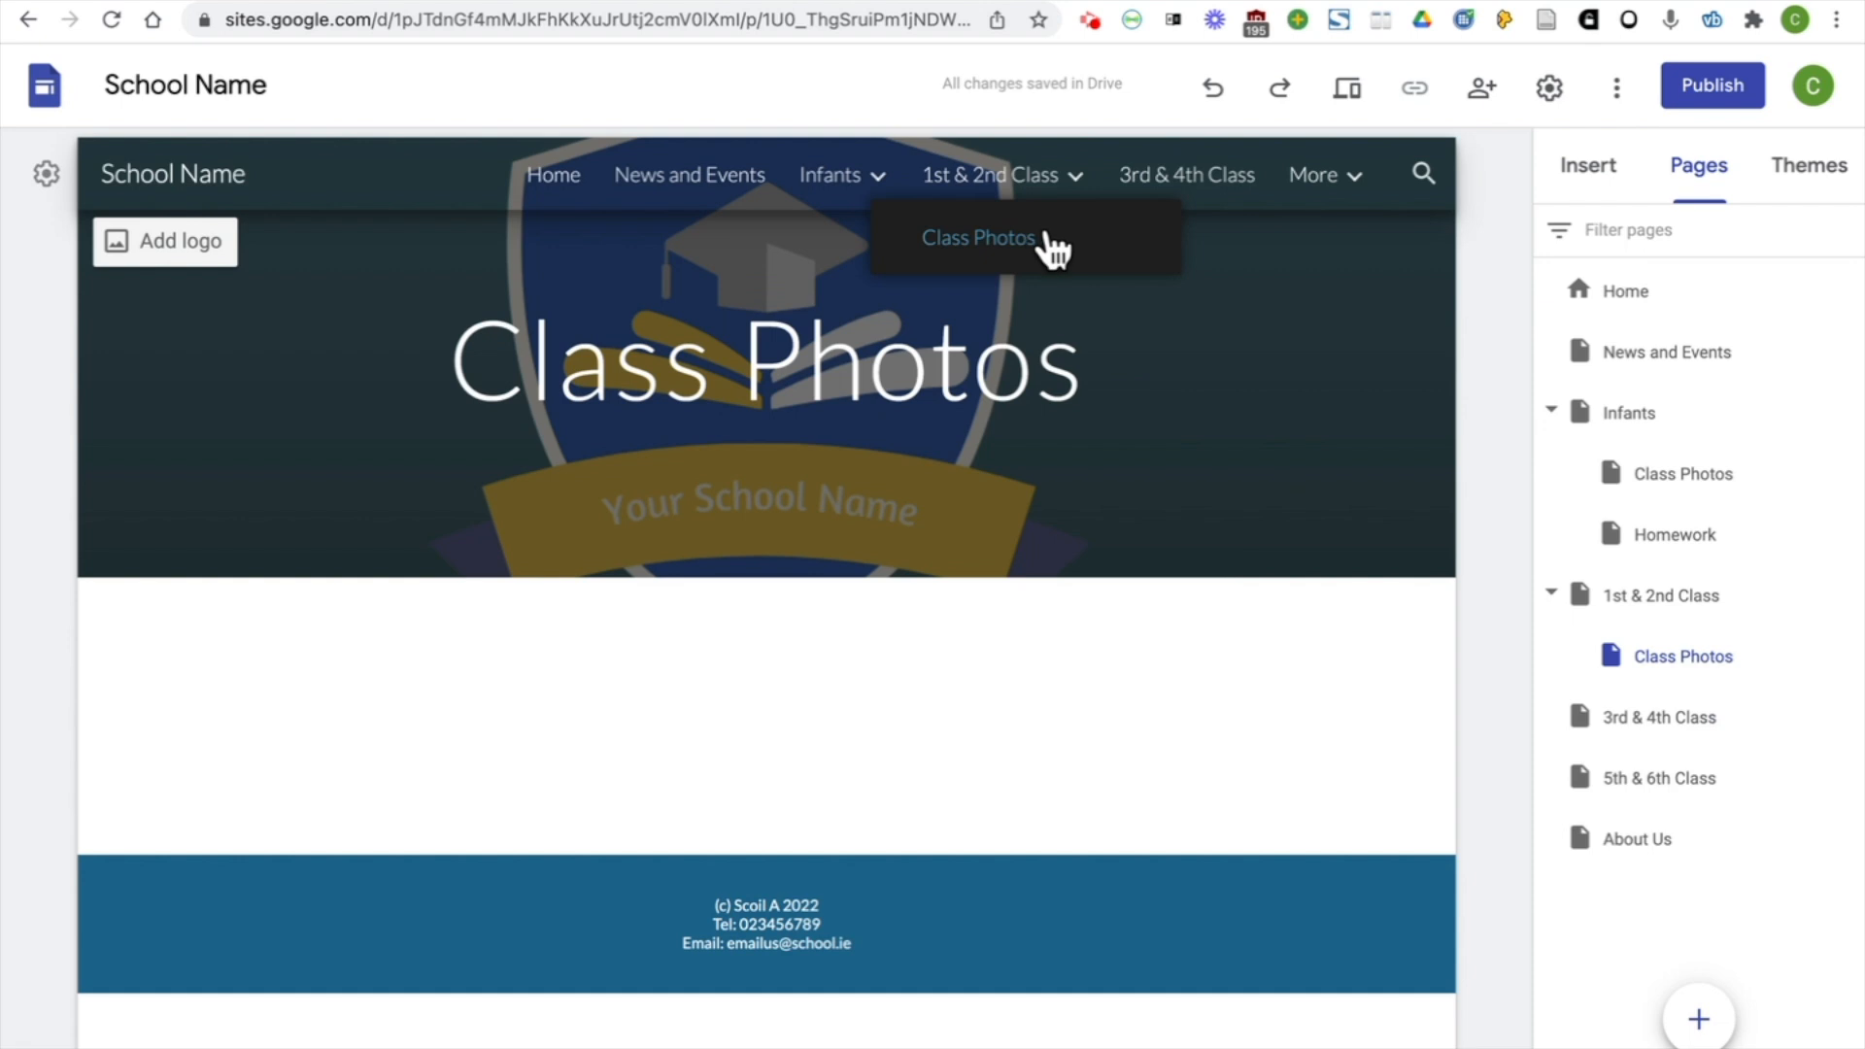
{"action": "left_click", "coordinate": [1839, 654]}
{"action": "left_click", "coordinate": [1789, 732]}
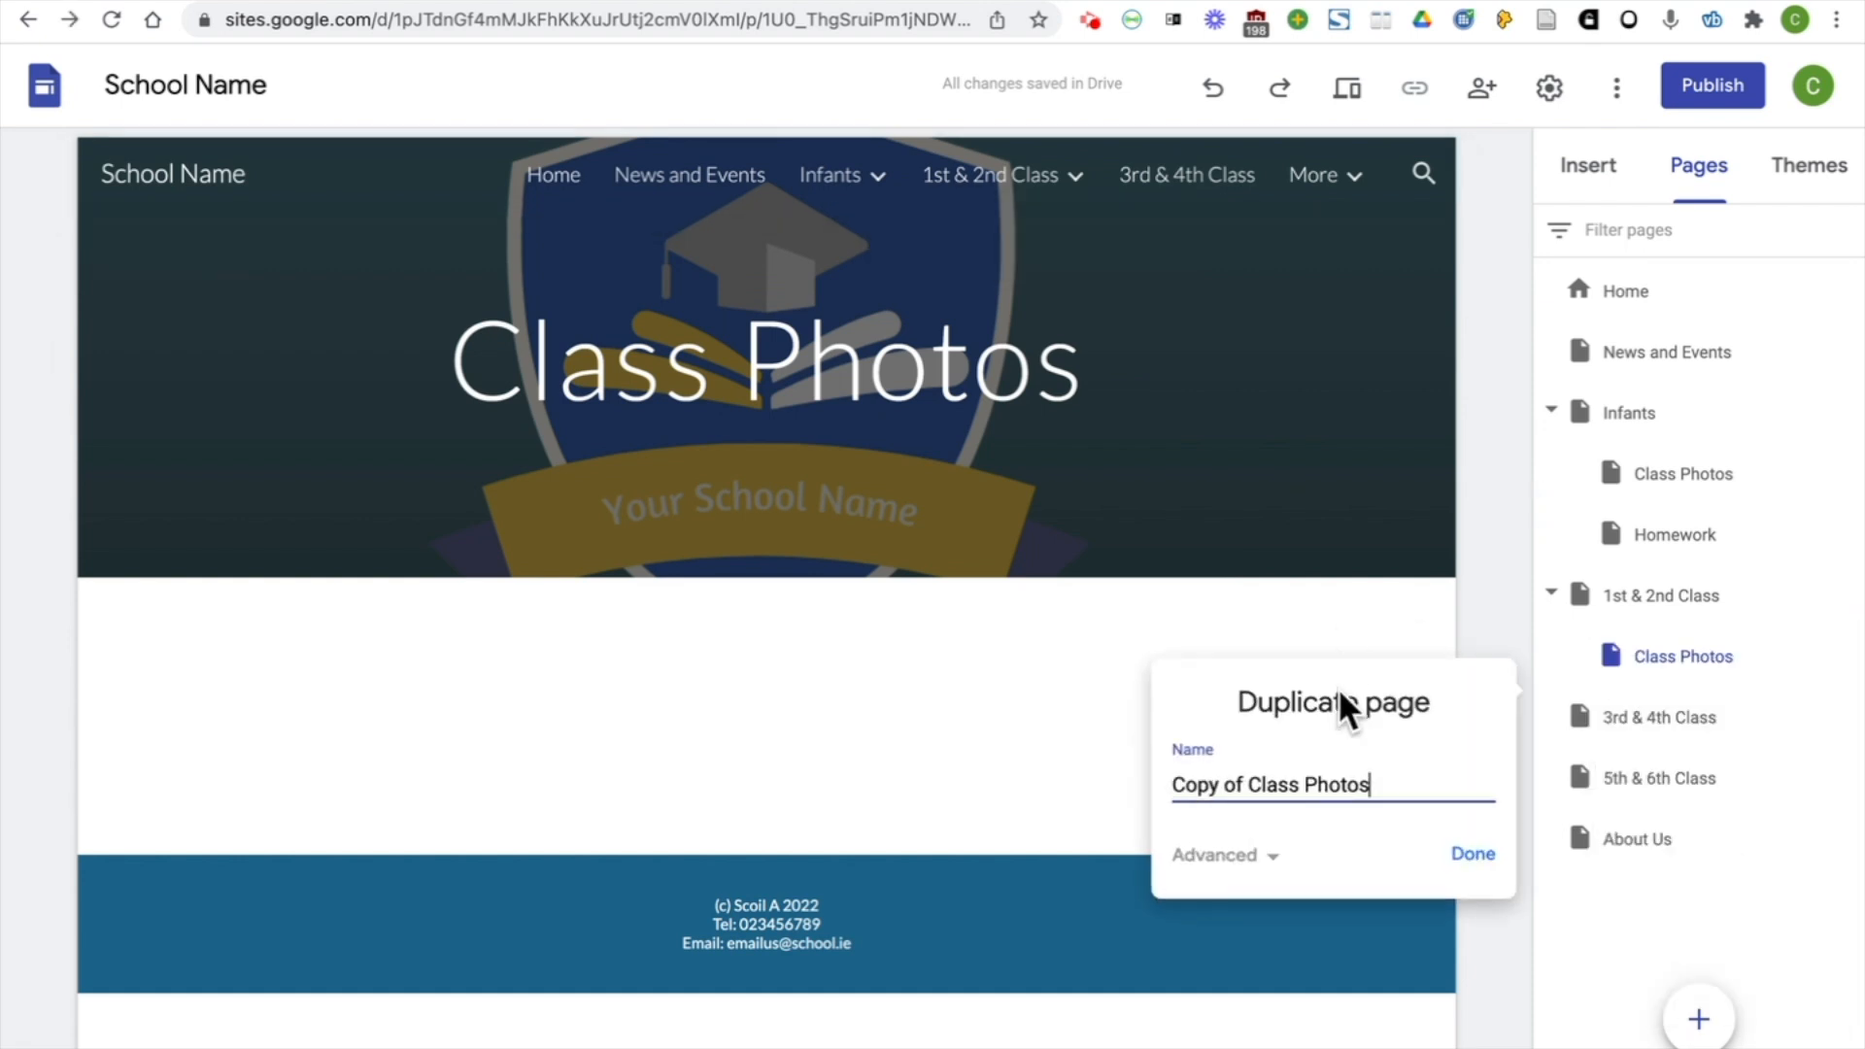
{"action": "left_click_drag", "start_coordinate": [1248, 782], "coordinate": [1162, 786]}
{"action": "key", "text": "BackSpace"}
{"action": "left_click", "coordinate": [1472, 853]}
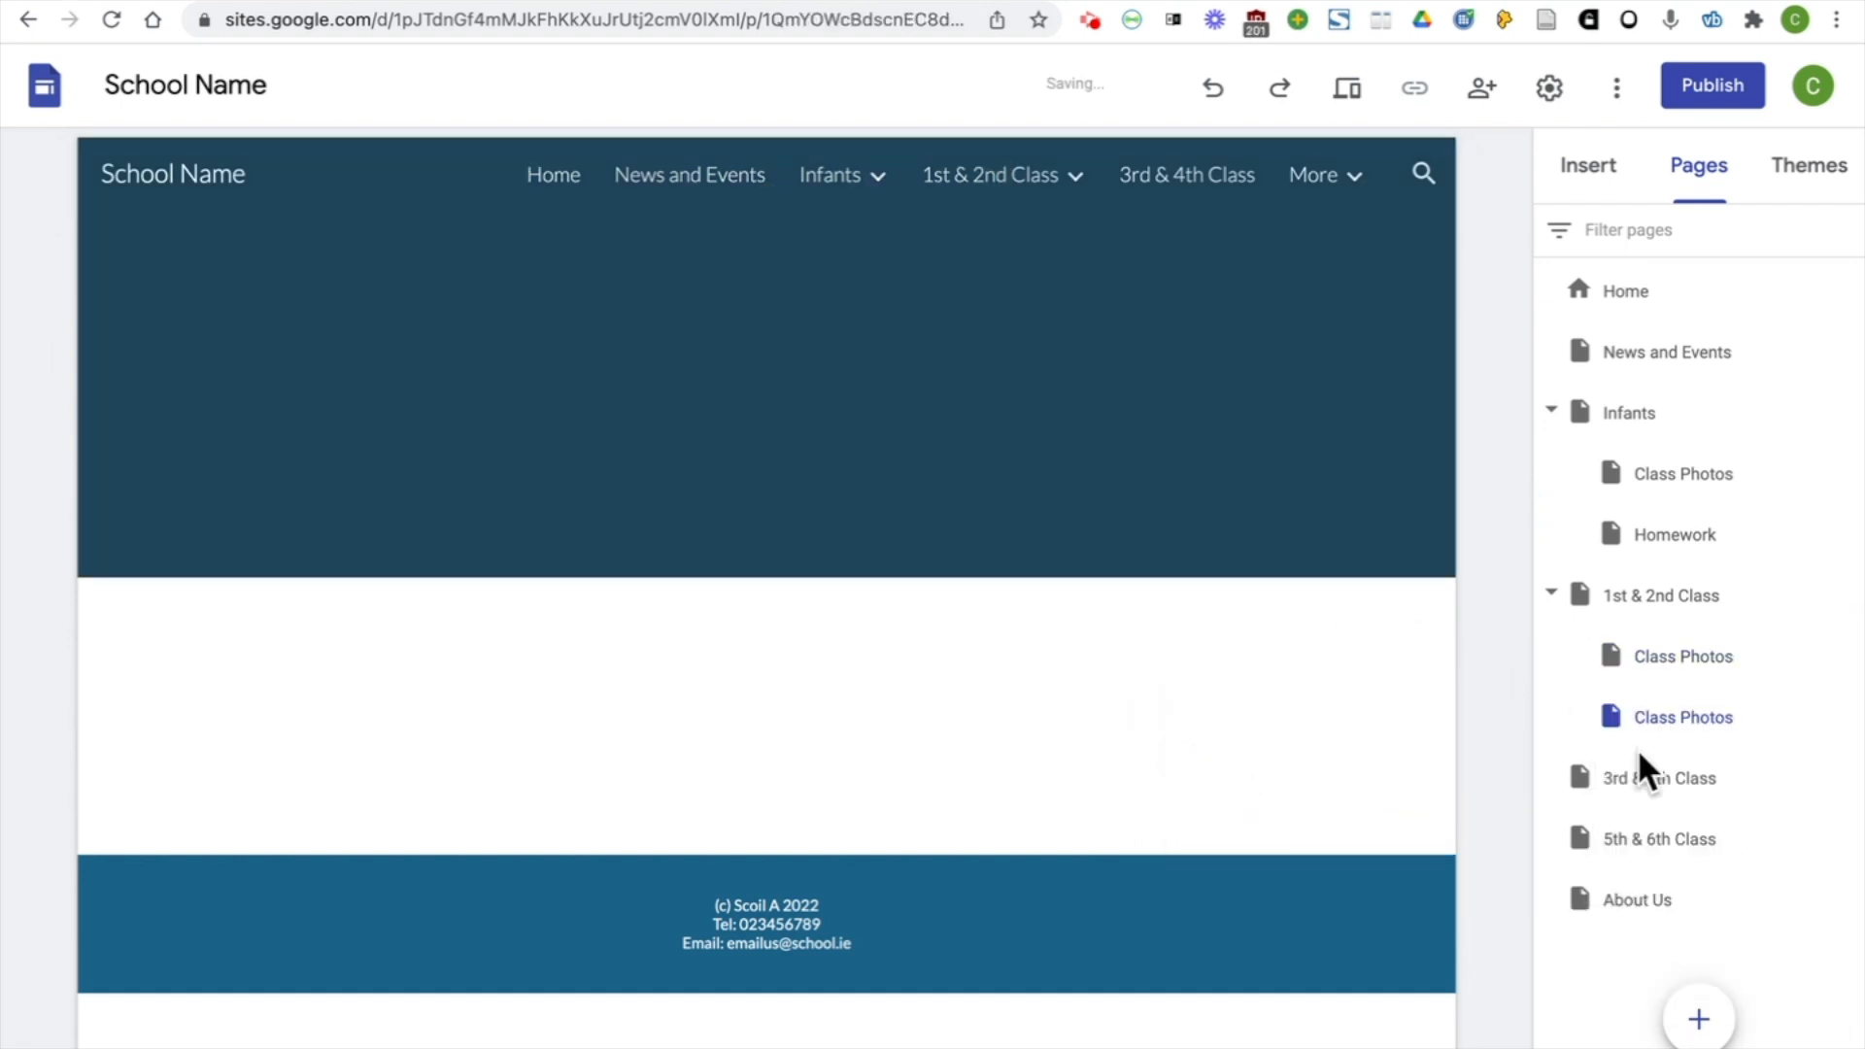
{"action": "left_click_drag", "start_coordinate": [1693, 740], "coordinate": [1700, 800]}
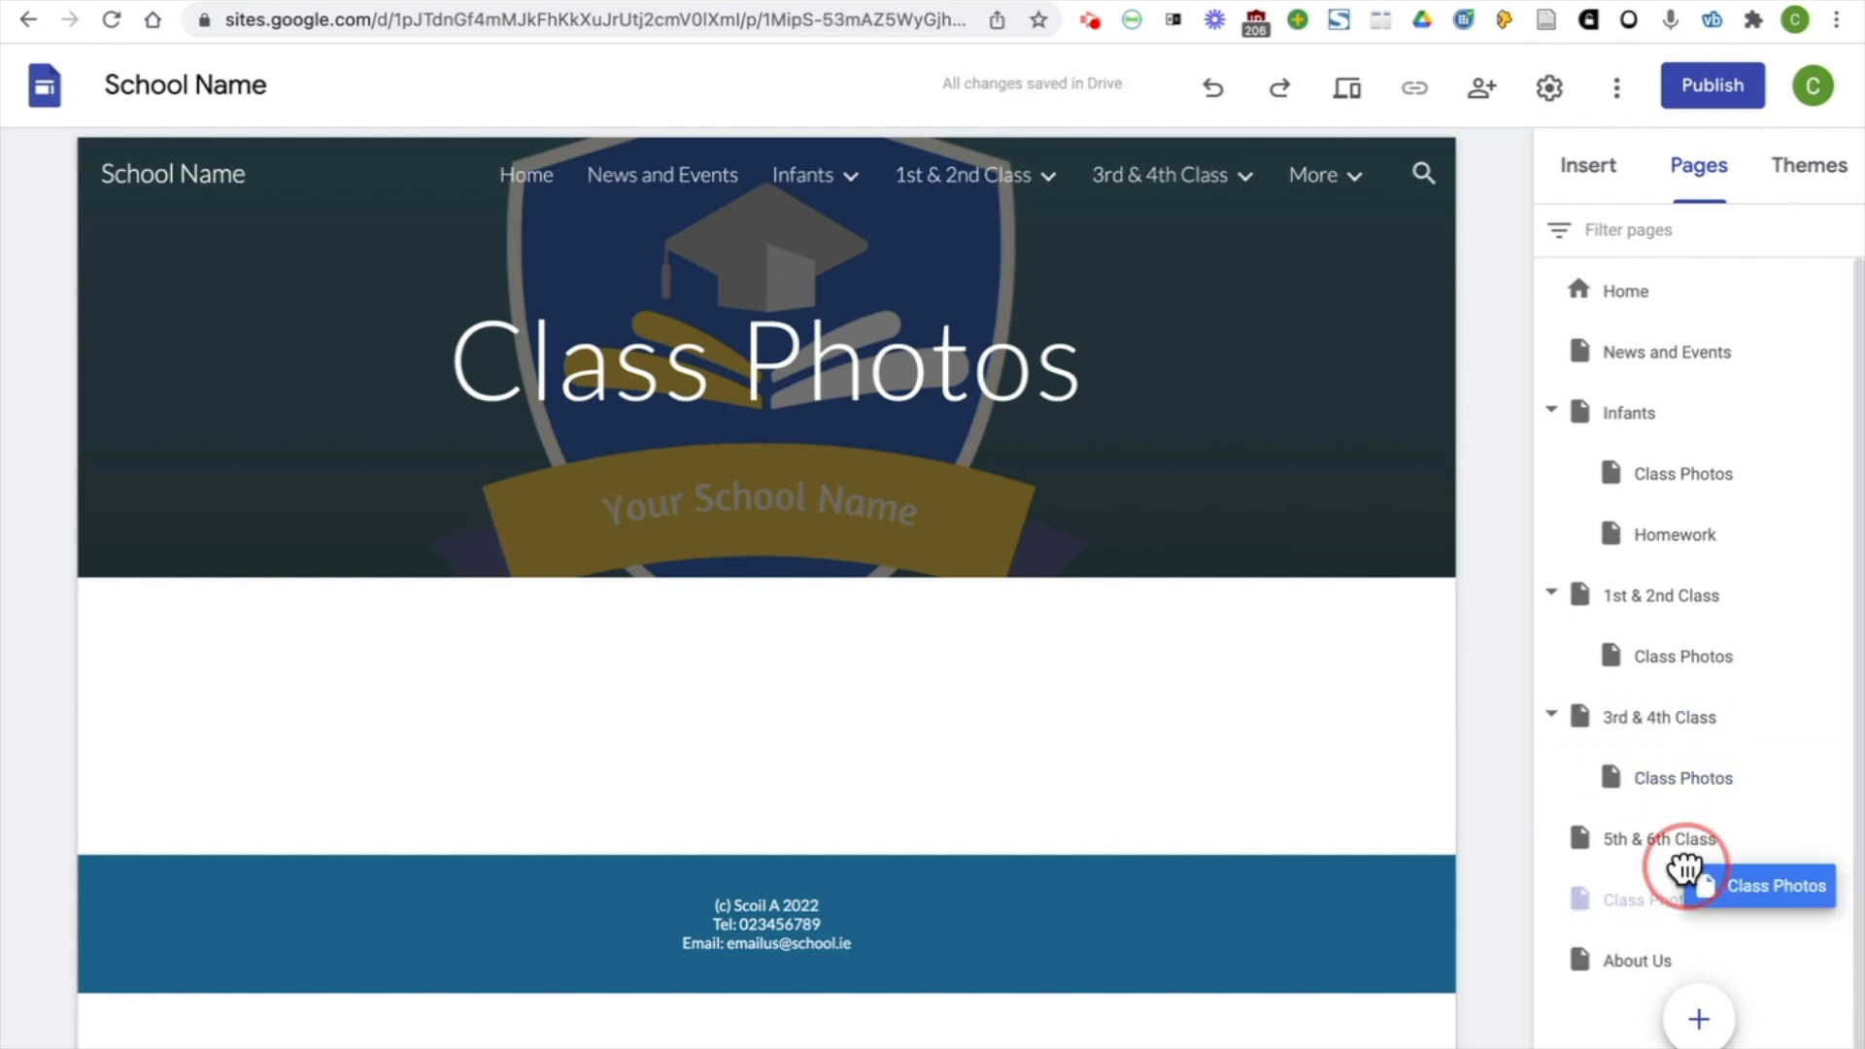
{"action": "left_click_drag", "start_coordinate": [1686, 870], "coordinate": [1700, 853]}
Insert a map of Dublin, Ireland on the About Us page, dropping a placemark just southwest of the city centre
{"action": "left_click", "coordinate": [1345, 204]}
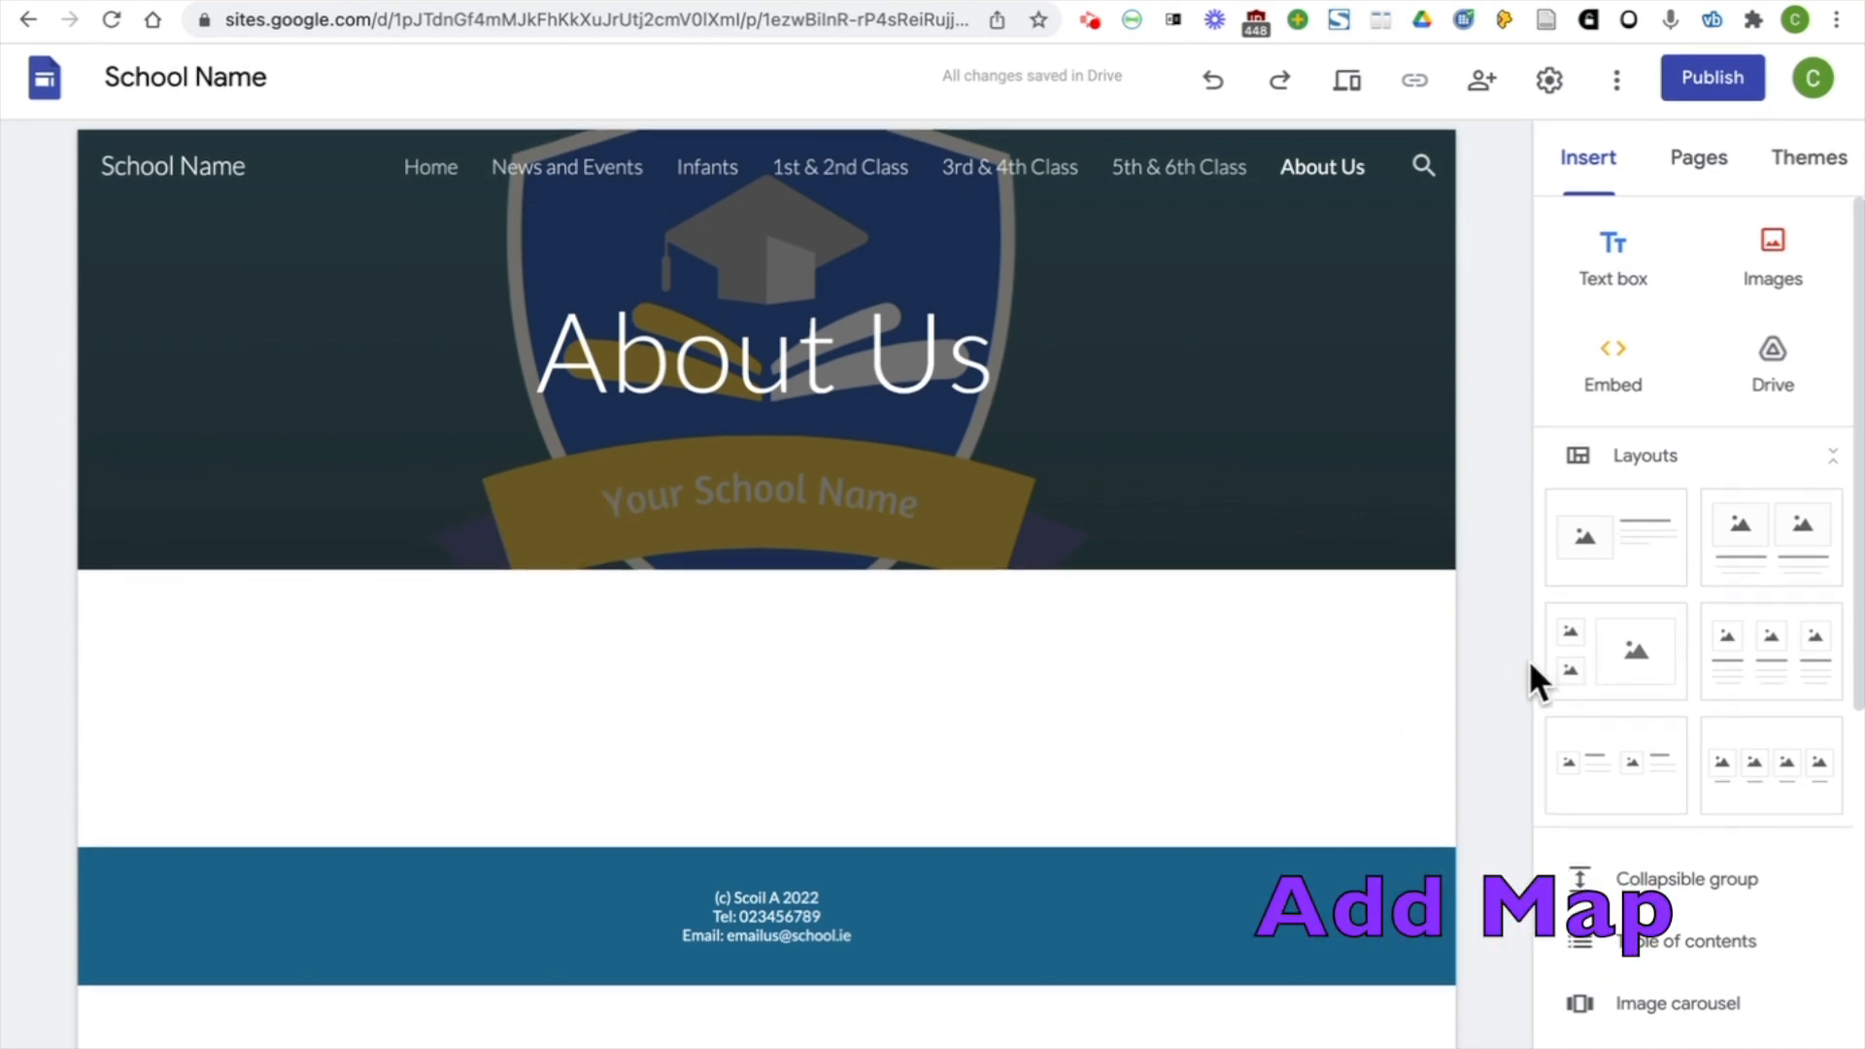
{"action": "scroll", "coordinate": [1644, 666], "scroll_direction": "down", "scroll_amount": 3}
{"action": "scroll", "coordinate": [1648, 660], "scroll_direction": "down", "scroll_amount": 4}
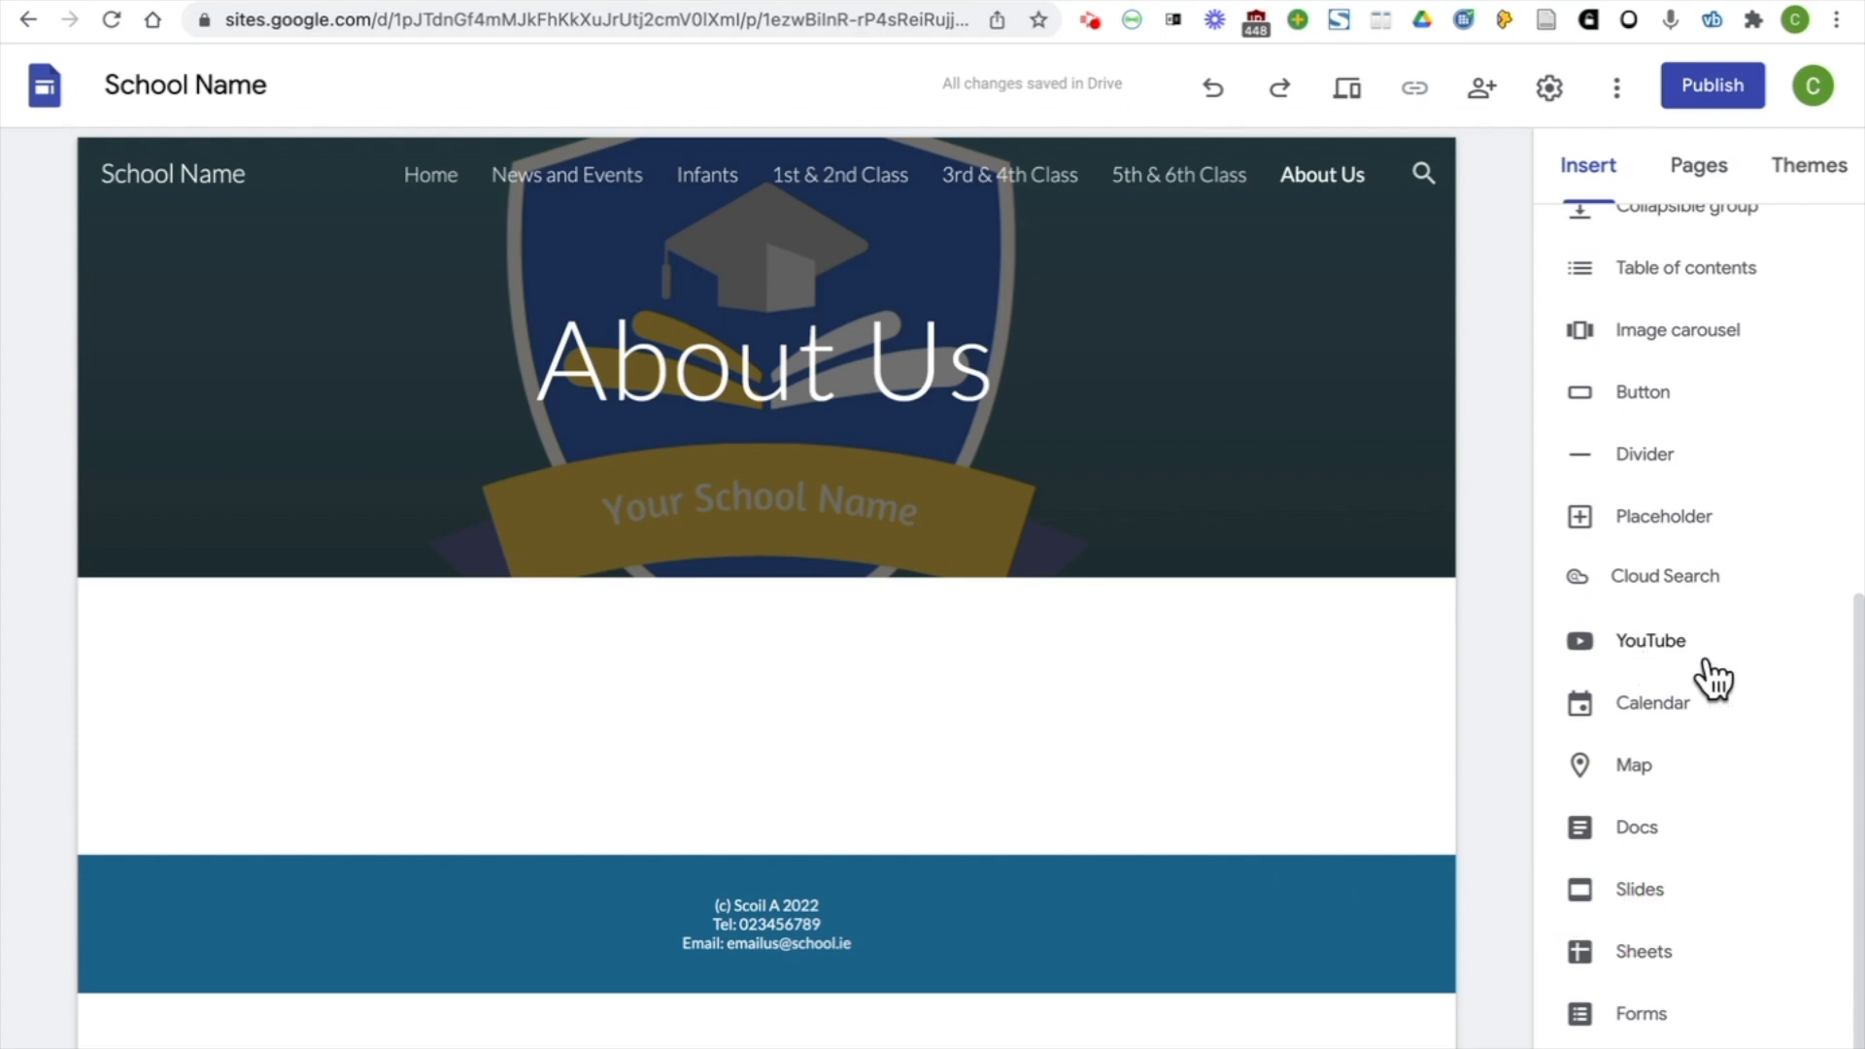
{"action": "left_click", "coordinate": [1699, 769]}
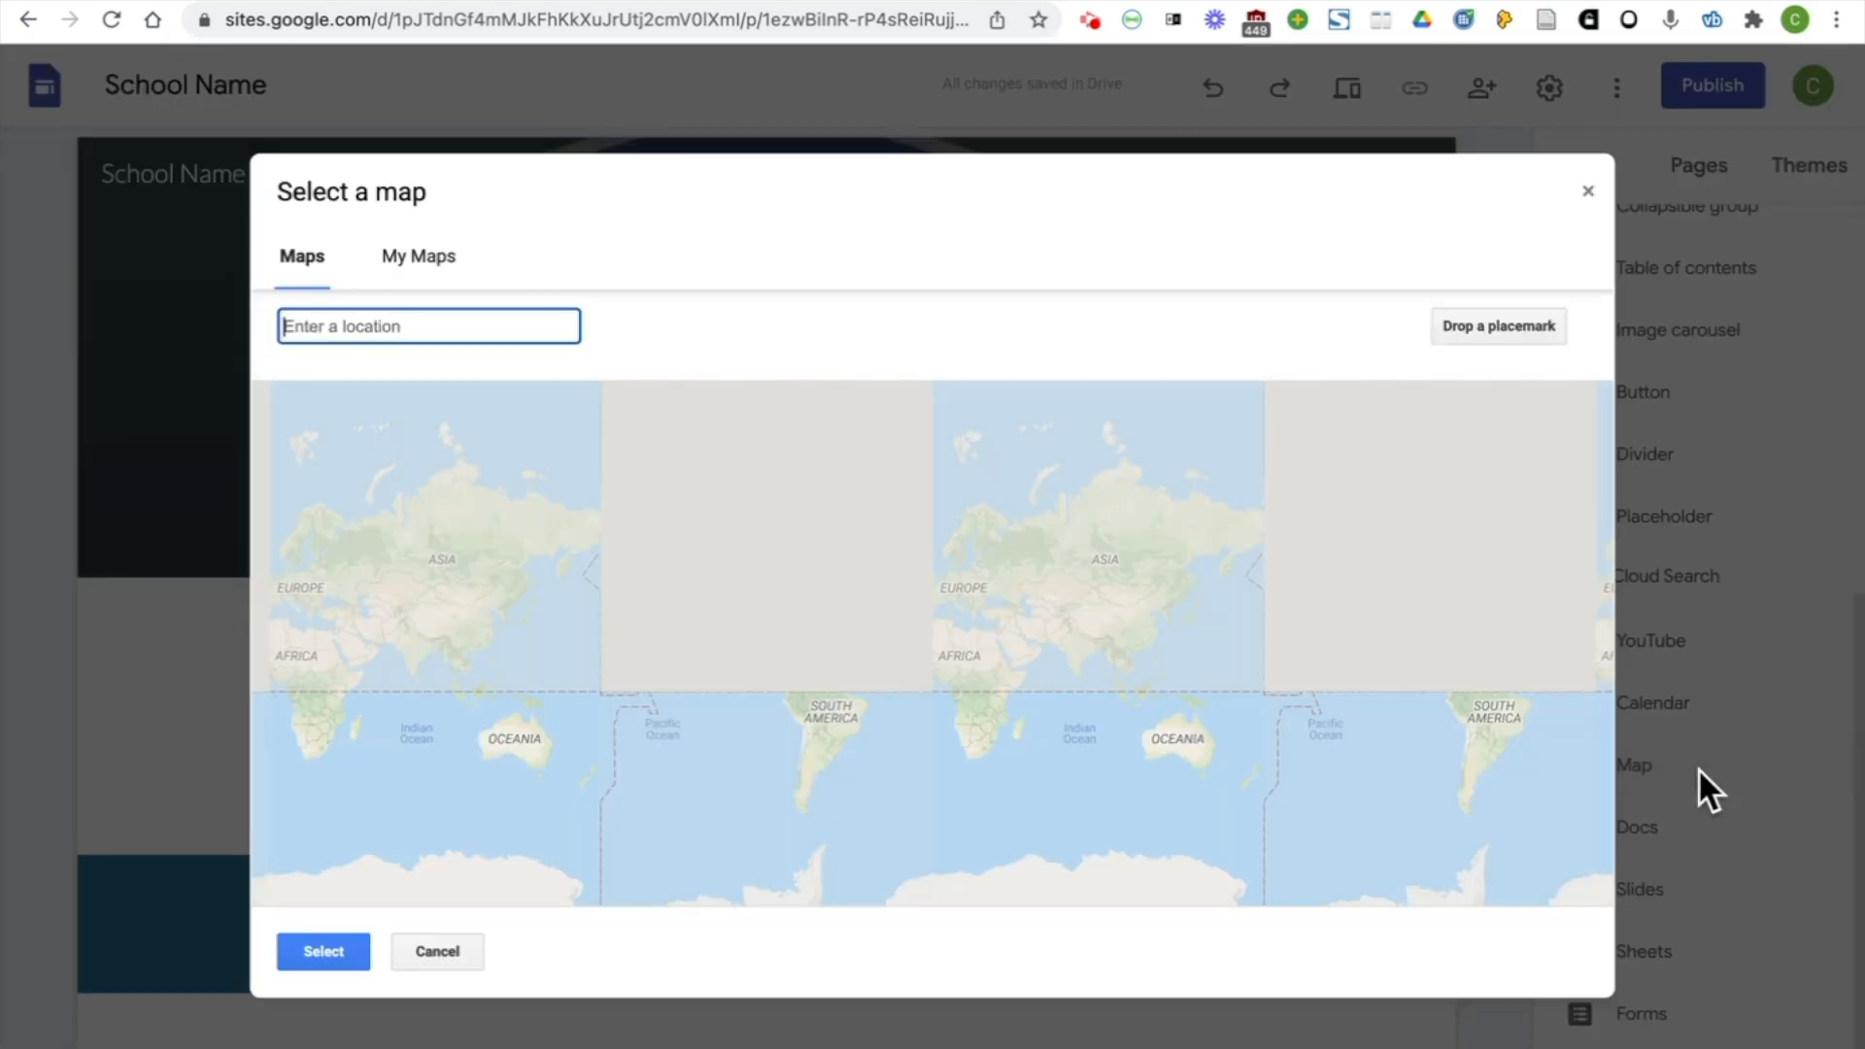
{"action": "type", "text": "Dublin"}
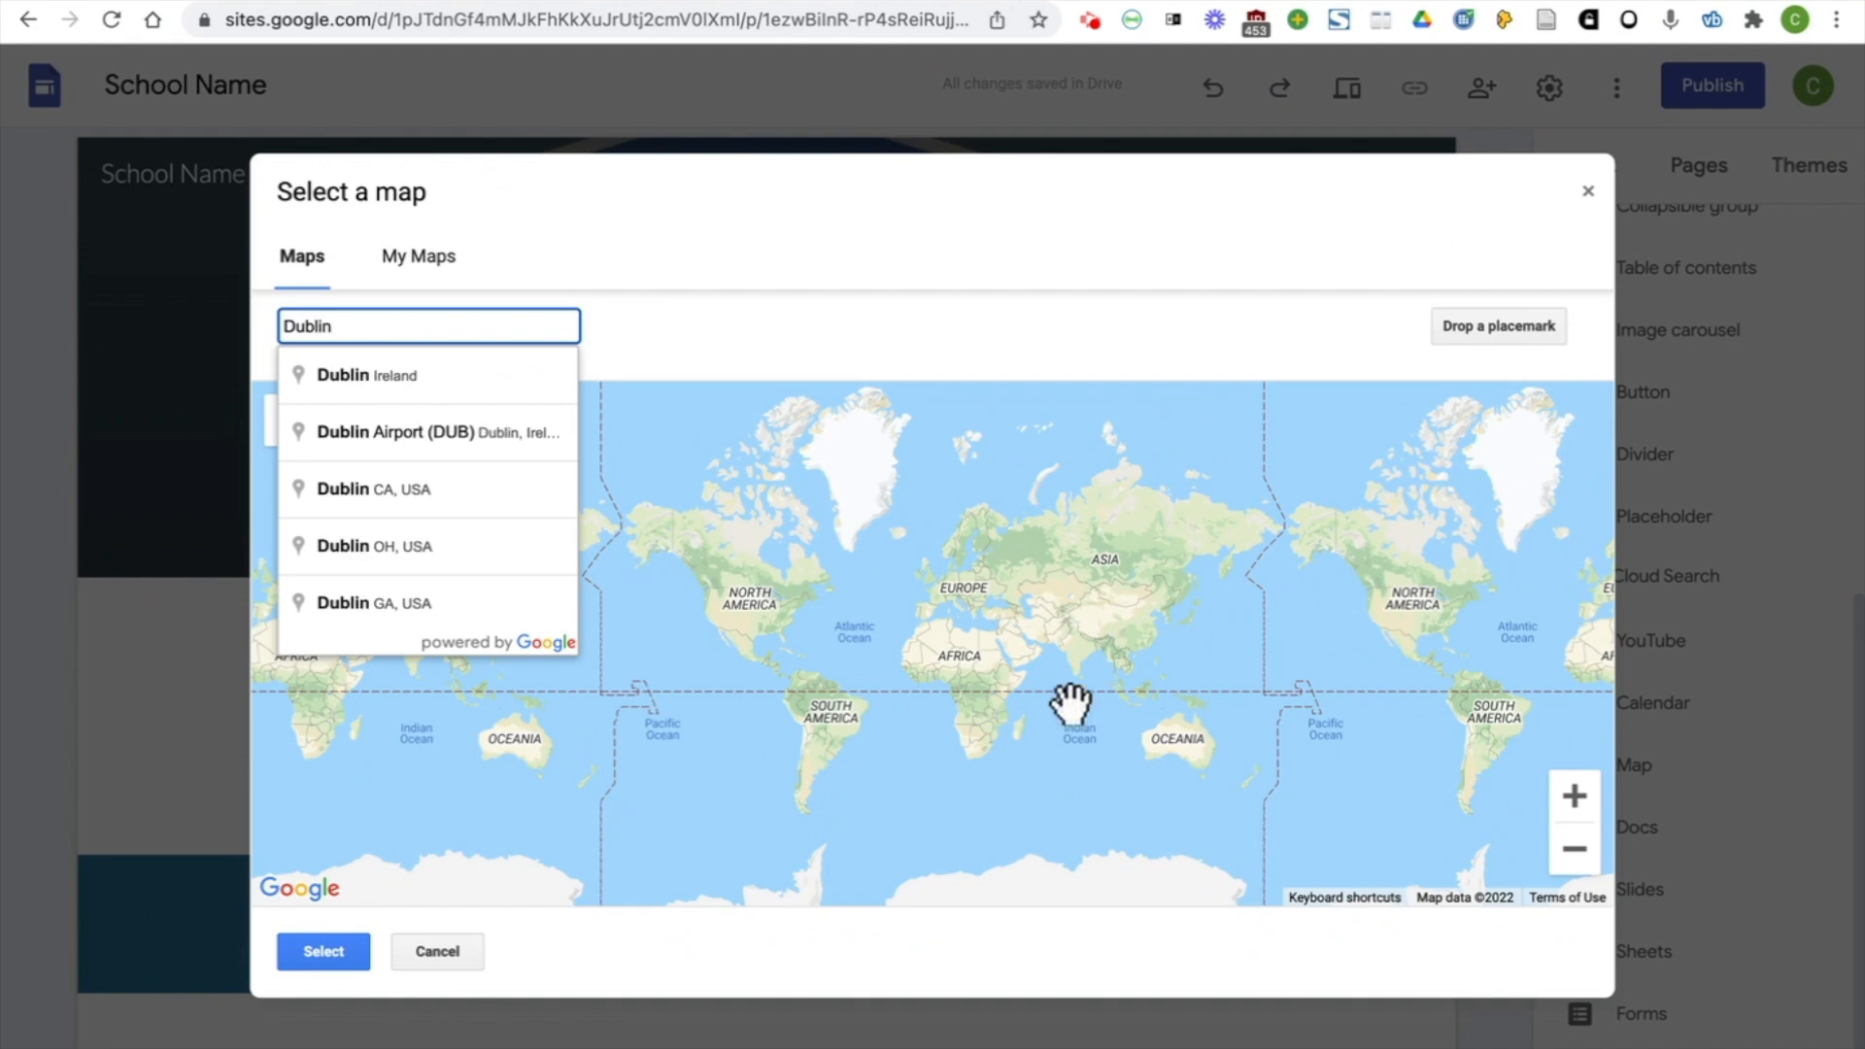
{"action": "left_click", "coordinate": [462, 367]}
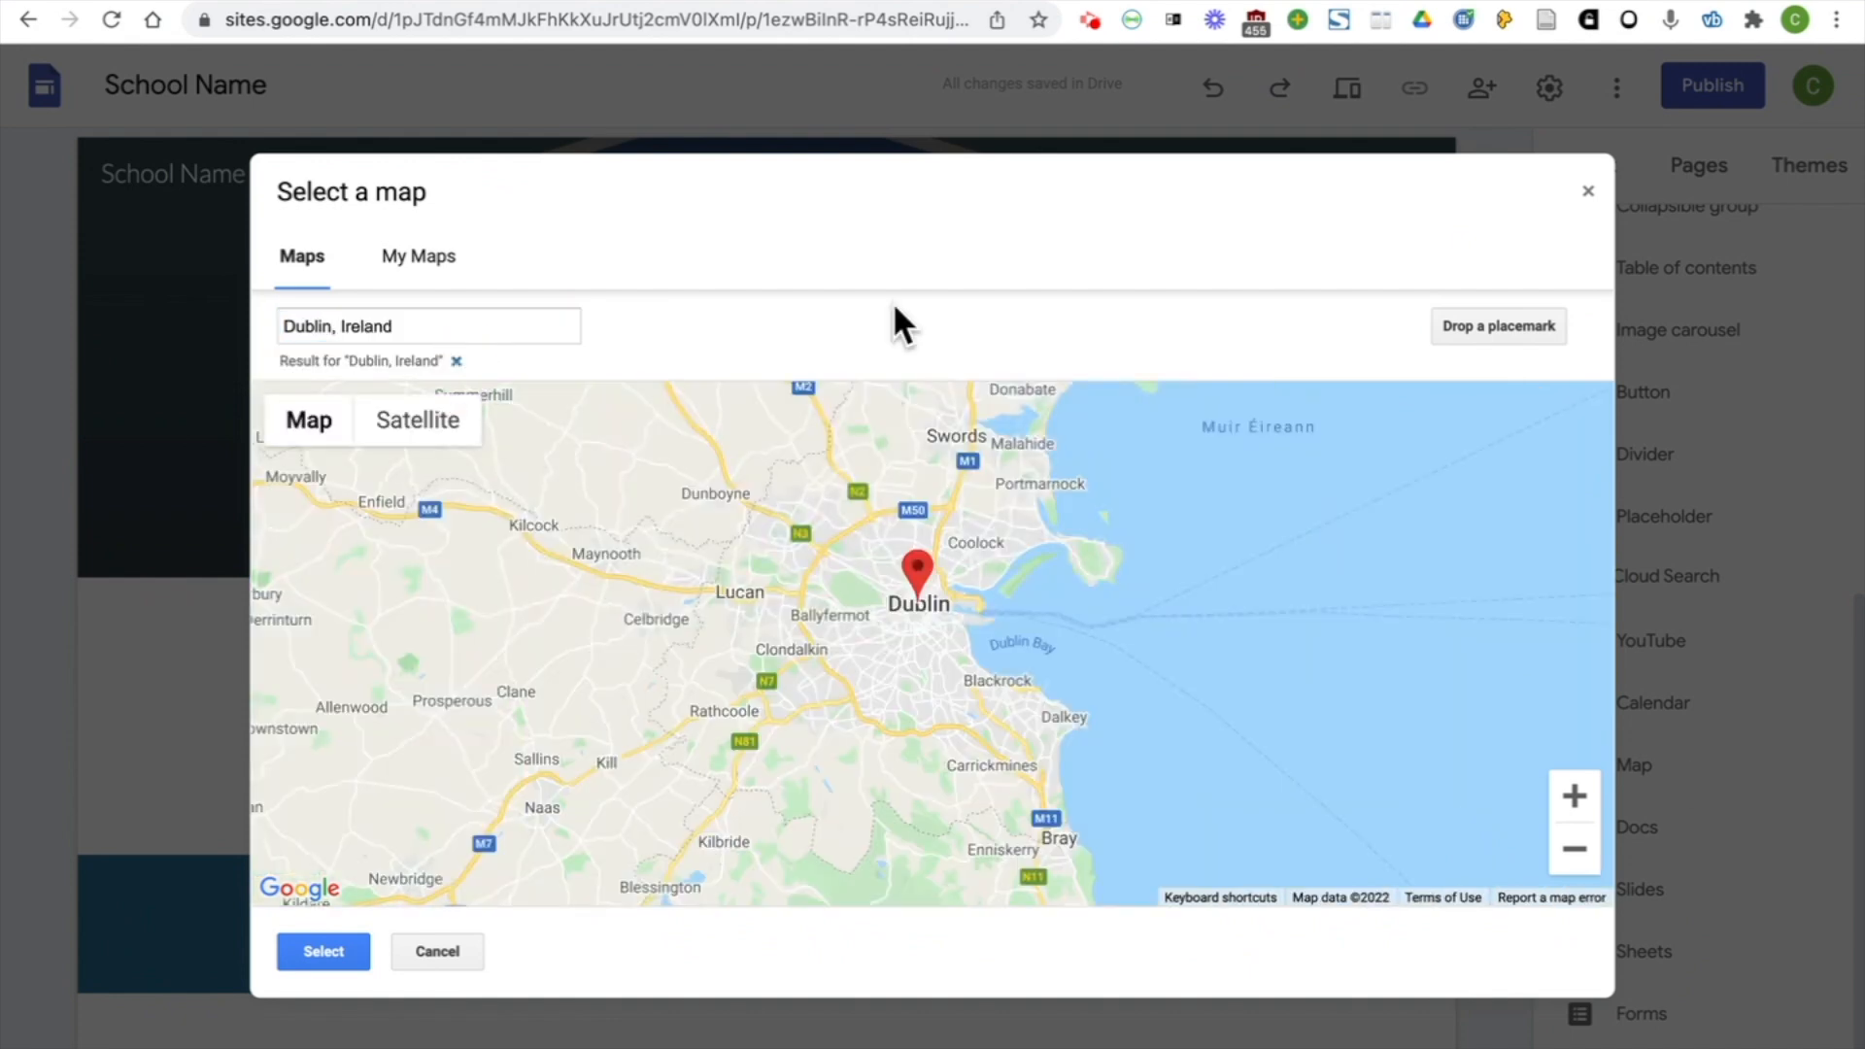
{"action": "left_click_drag", "start_coordinate": [918, 580], "coordinate": [859, 644]}
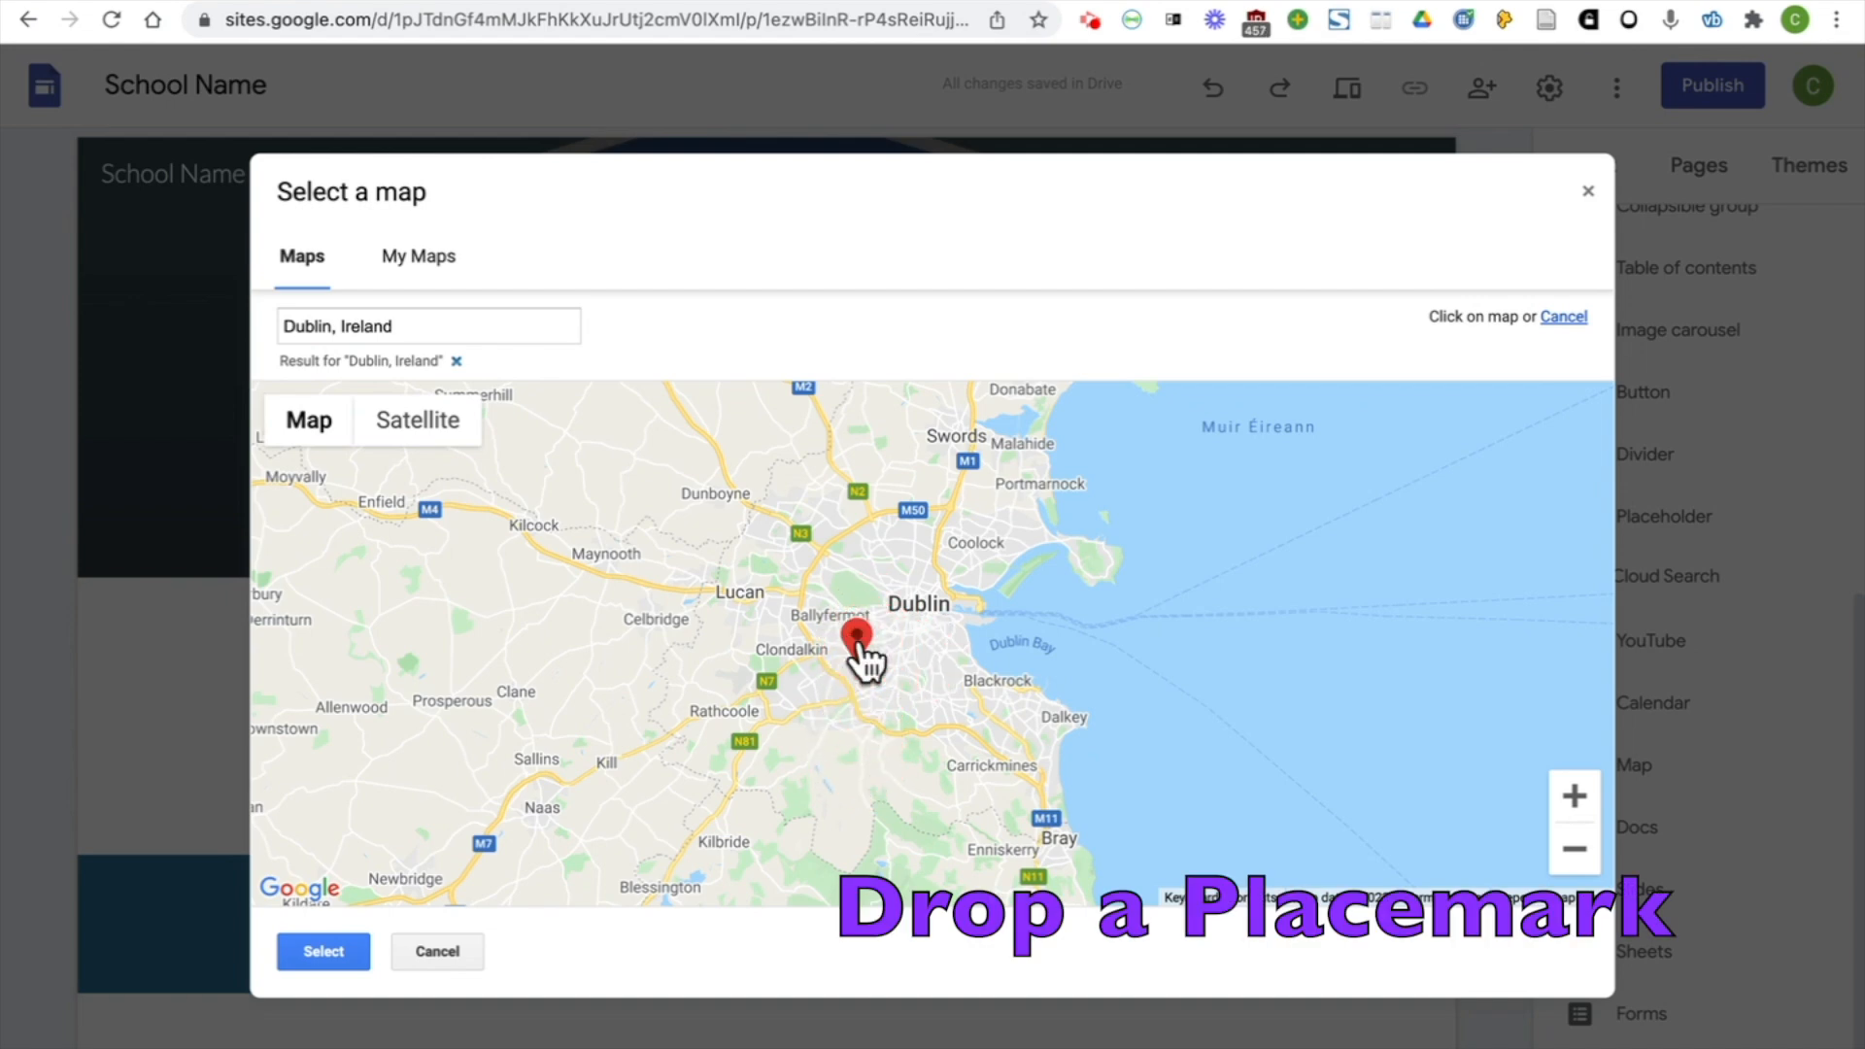
{"action": "left_click", "coordinate": [320, 946]}
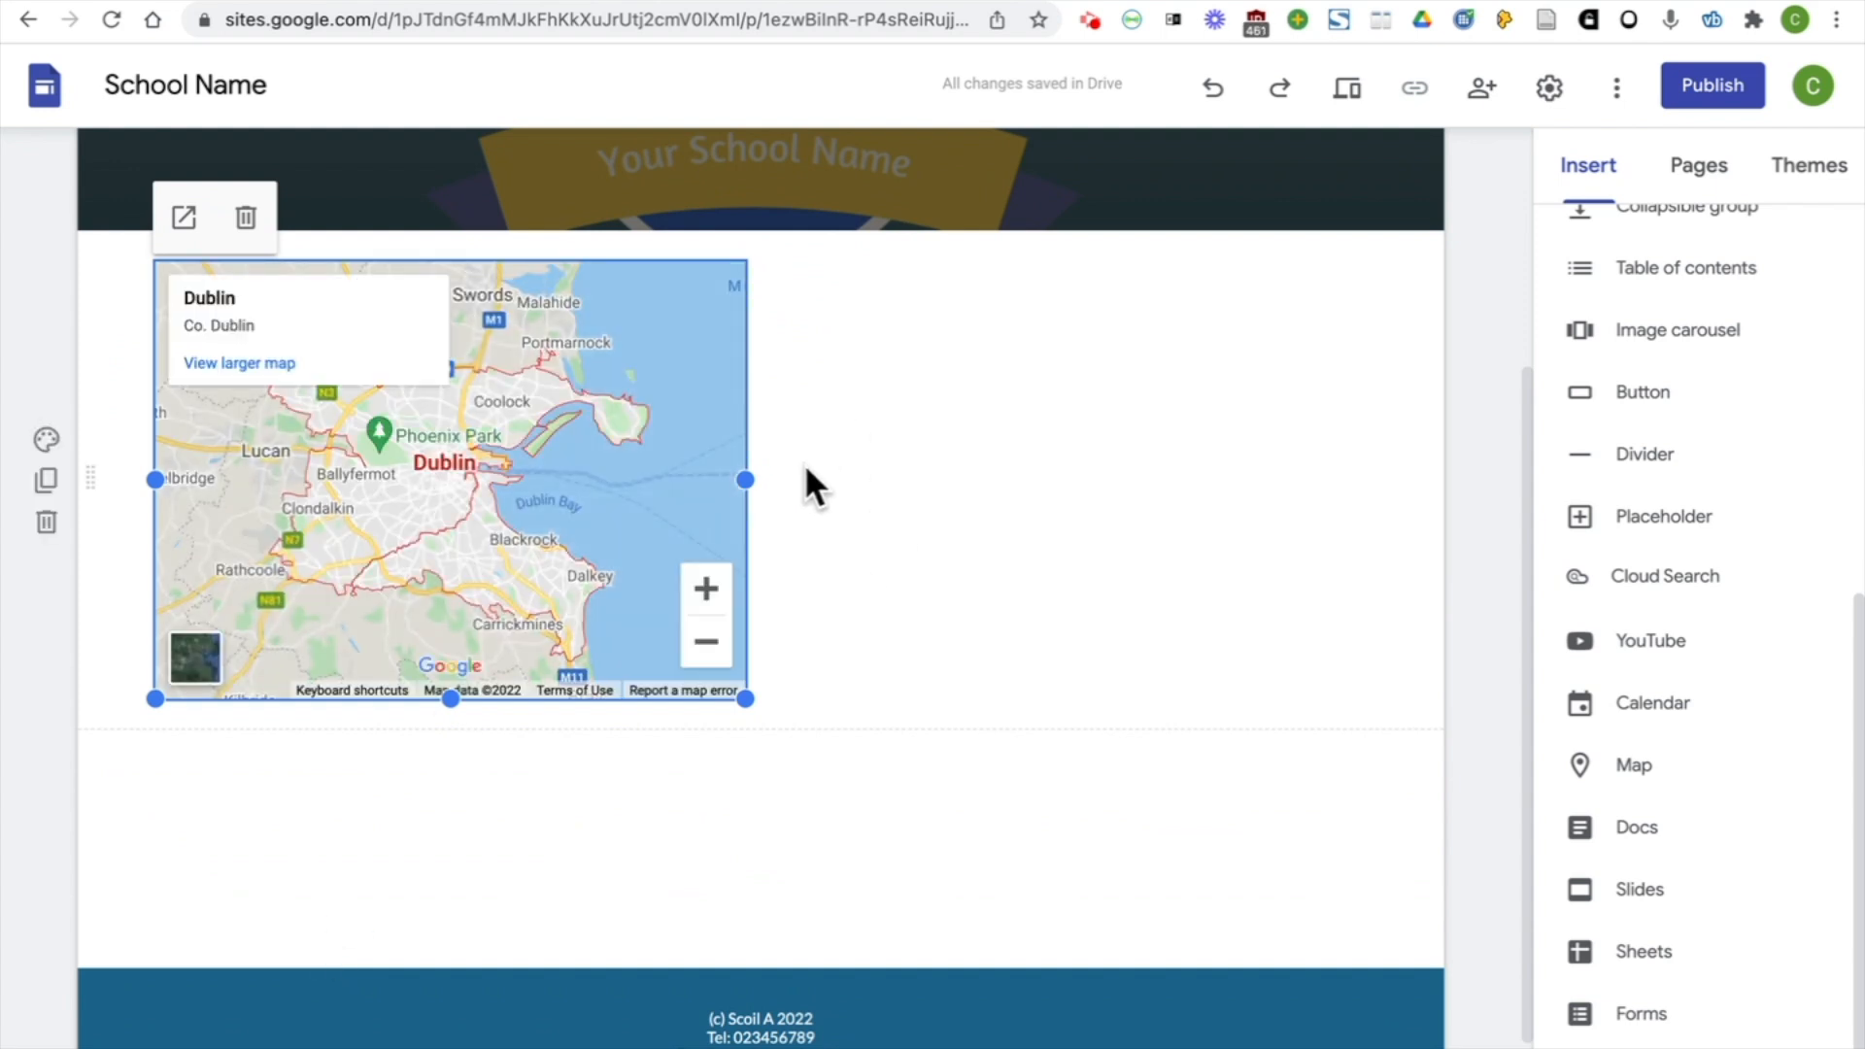
Insert a text box on the About Us page, then resize it and position it beside the map
{"action": "scroll", "coordinate": [1677, 304], "scroll_direction": "up", "scroll_amount": 5}
{"action": "scroll", "coordinate": [1677, 289], "scroll_direction": "up", "scroll_amount": 2}
{"action": "left_click", "coordinate": [1609, 278]}
{"action": "left_click", "coordinate": [1614, 277]}
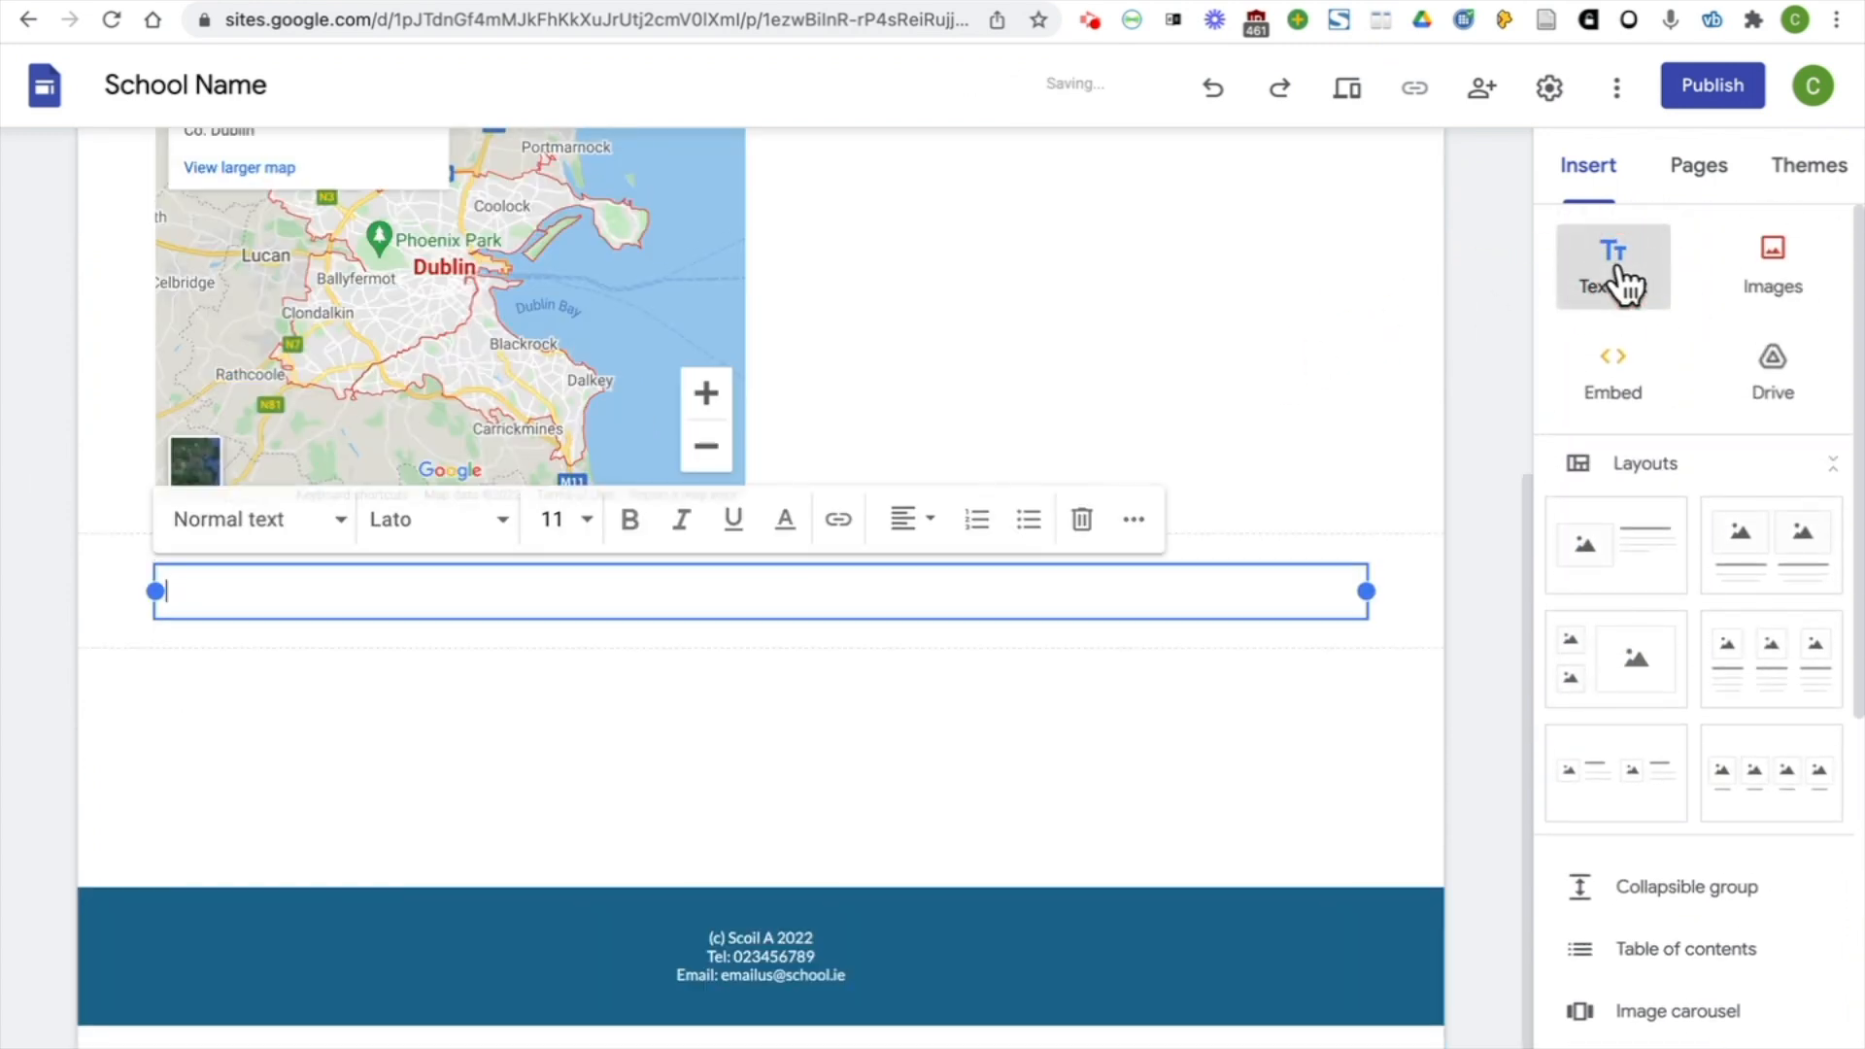
{"action": "scroll", "coordinate": [1037, 644], "scroll_direction": "up", "scroll_amount": 3}
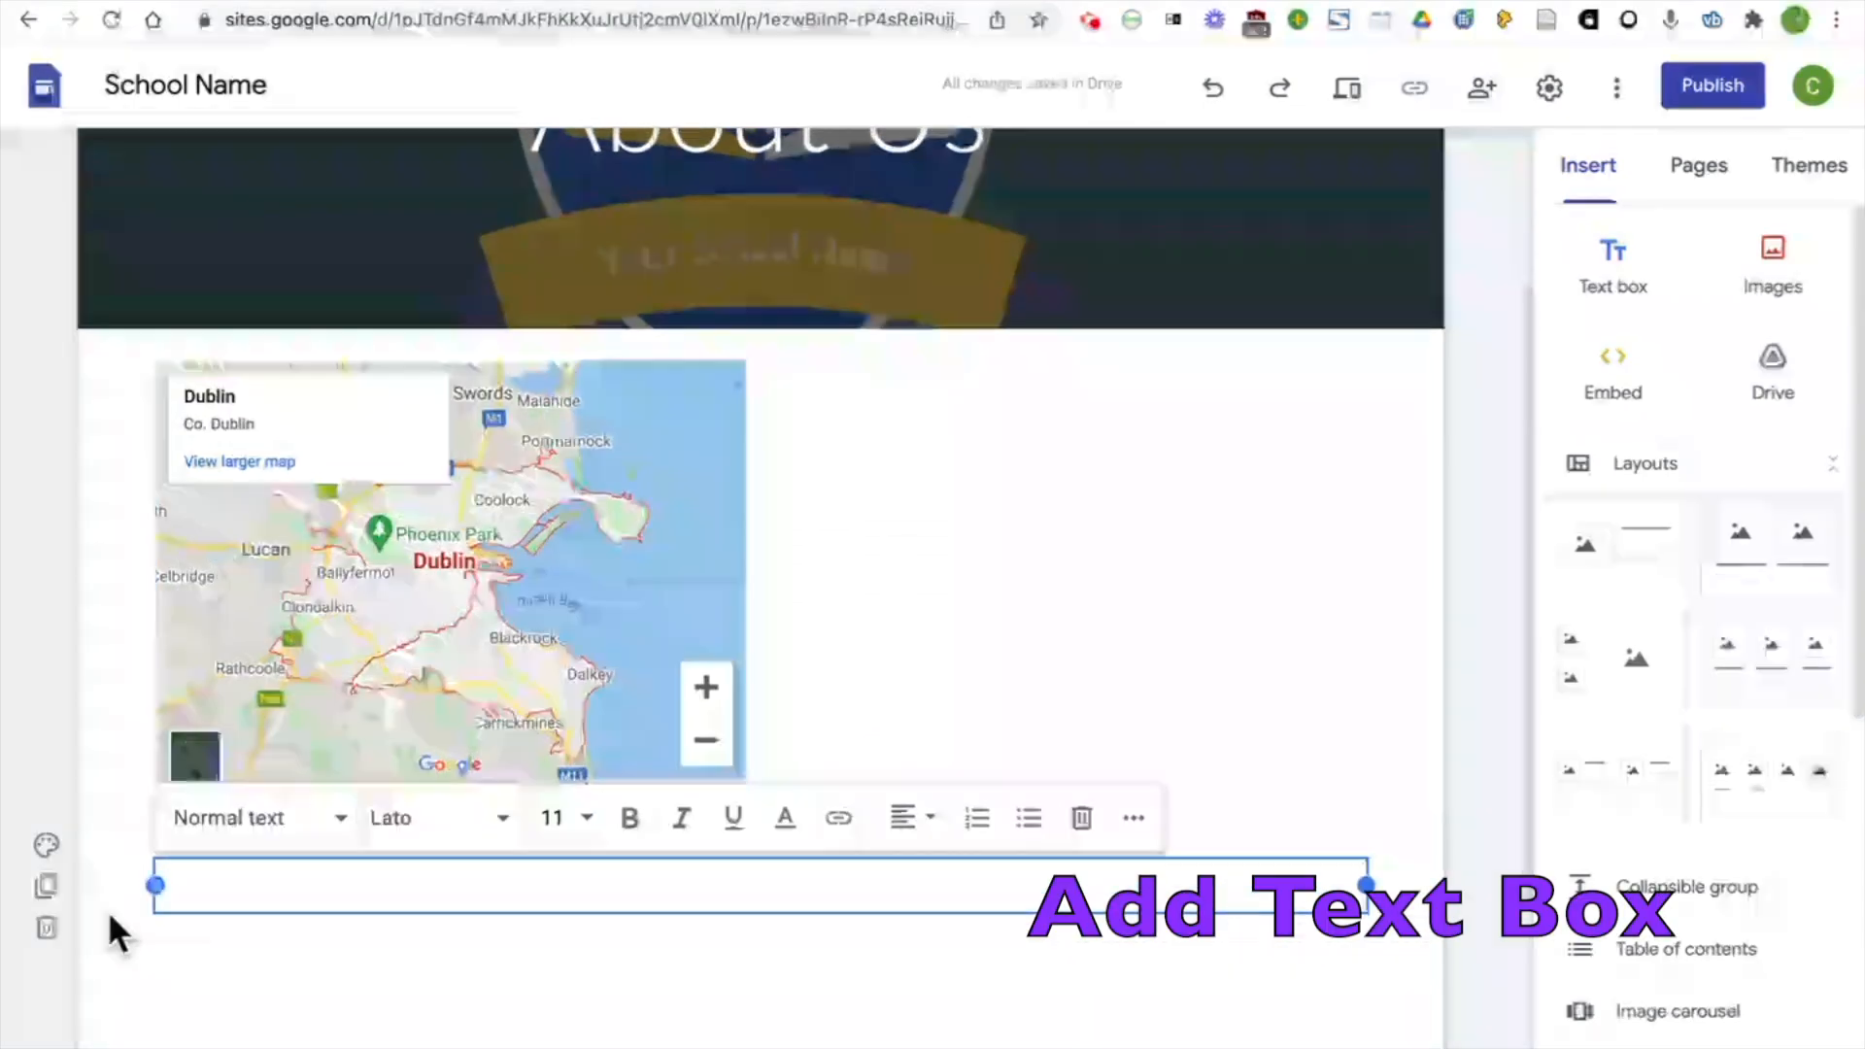
{"action": "left_click_drag", "start_coordinate": [94, 874], "coordinate": [749, 624]}
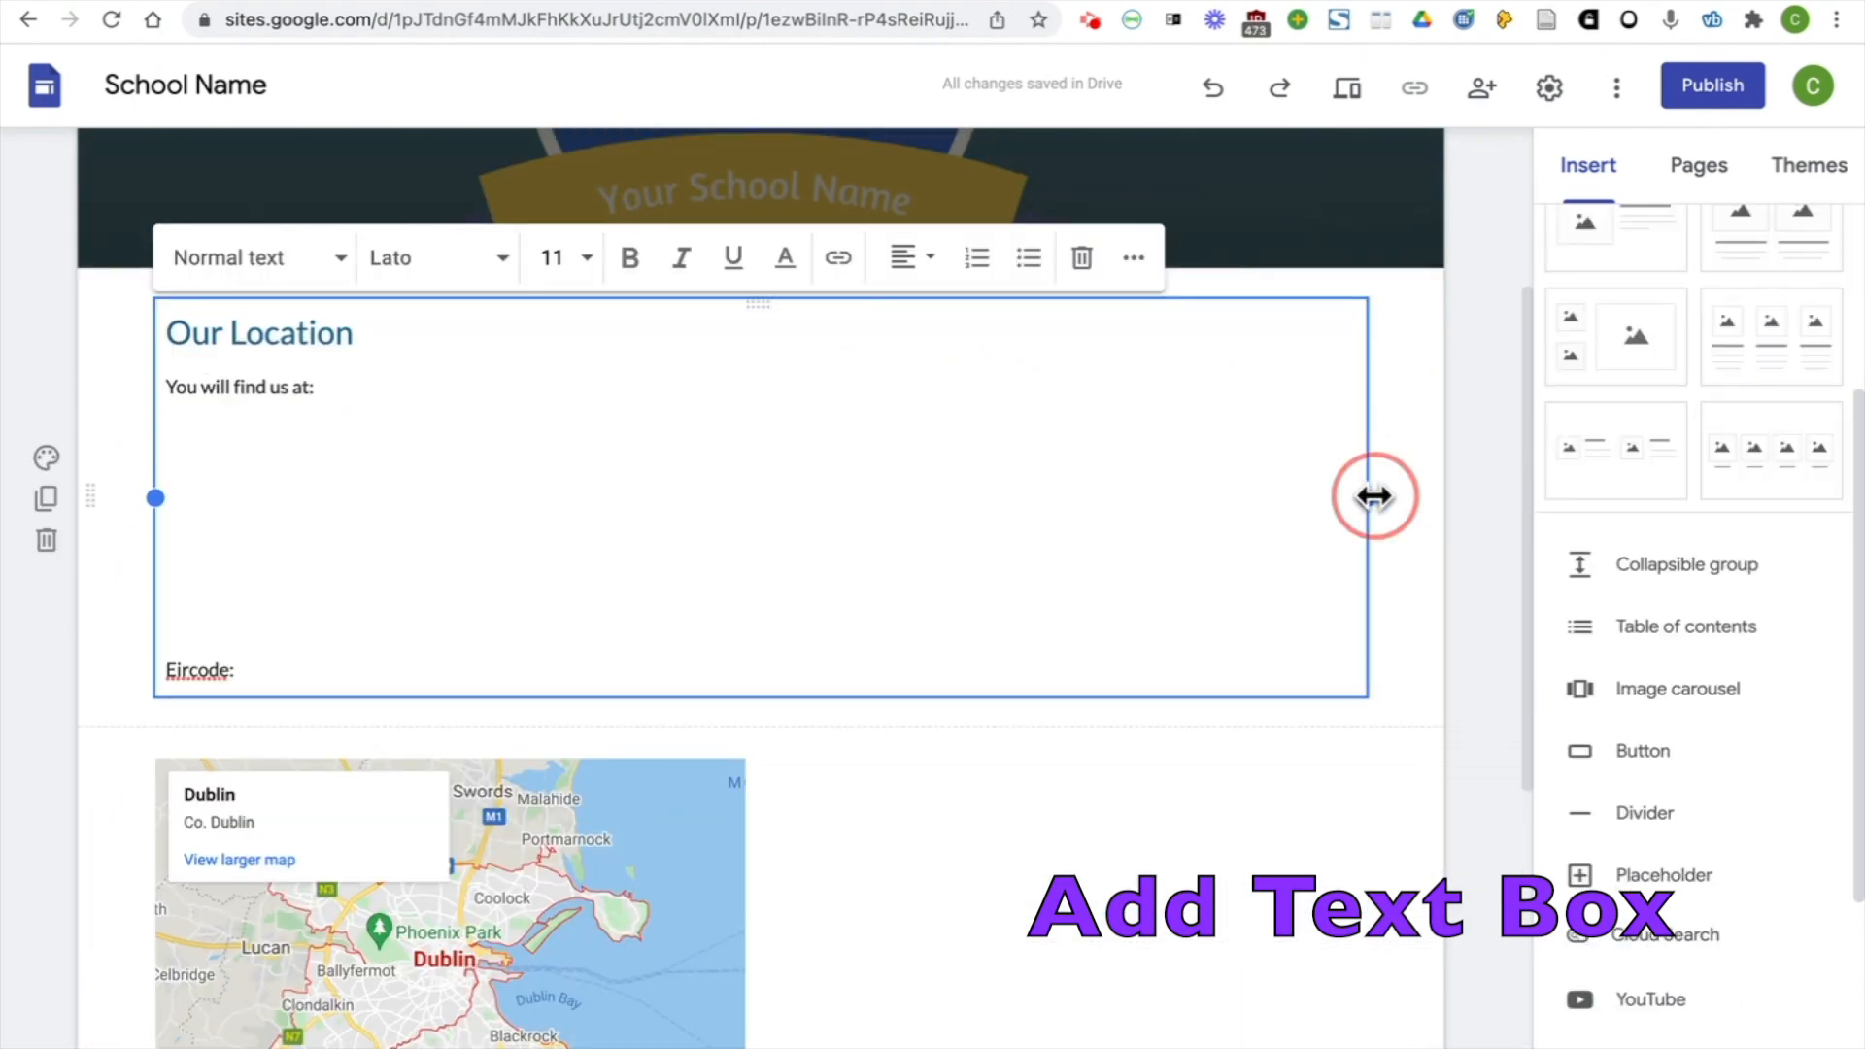
{"action": "left_click_drag", "start_coordinate": [1369, 492], "coordinate": [668, 488]}
{"action": "left_click_drag", "start_coordinate": [570, 854], "coordinate": [1011, 487]}
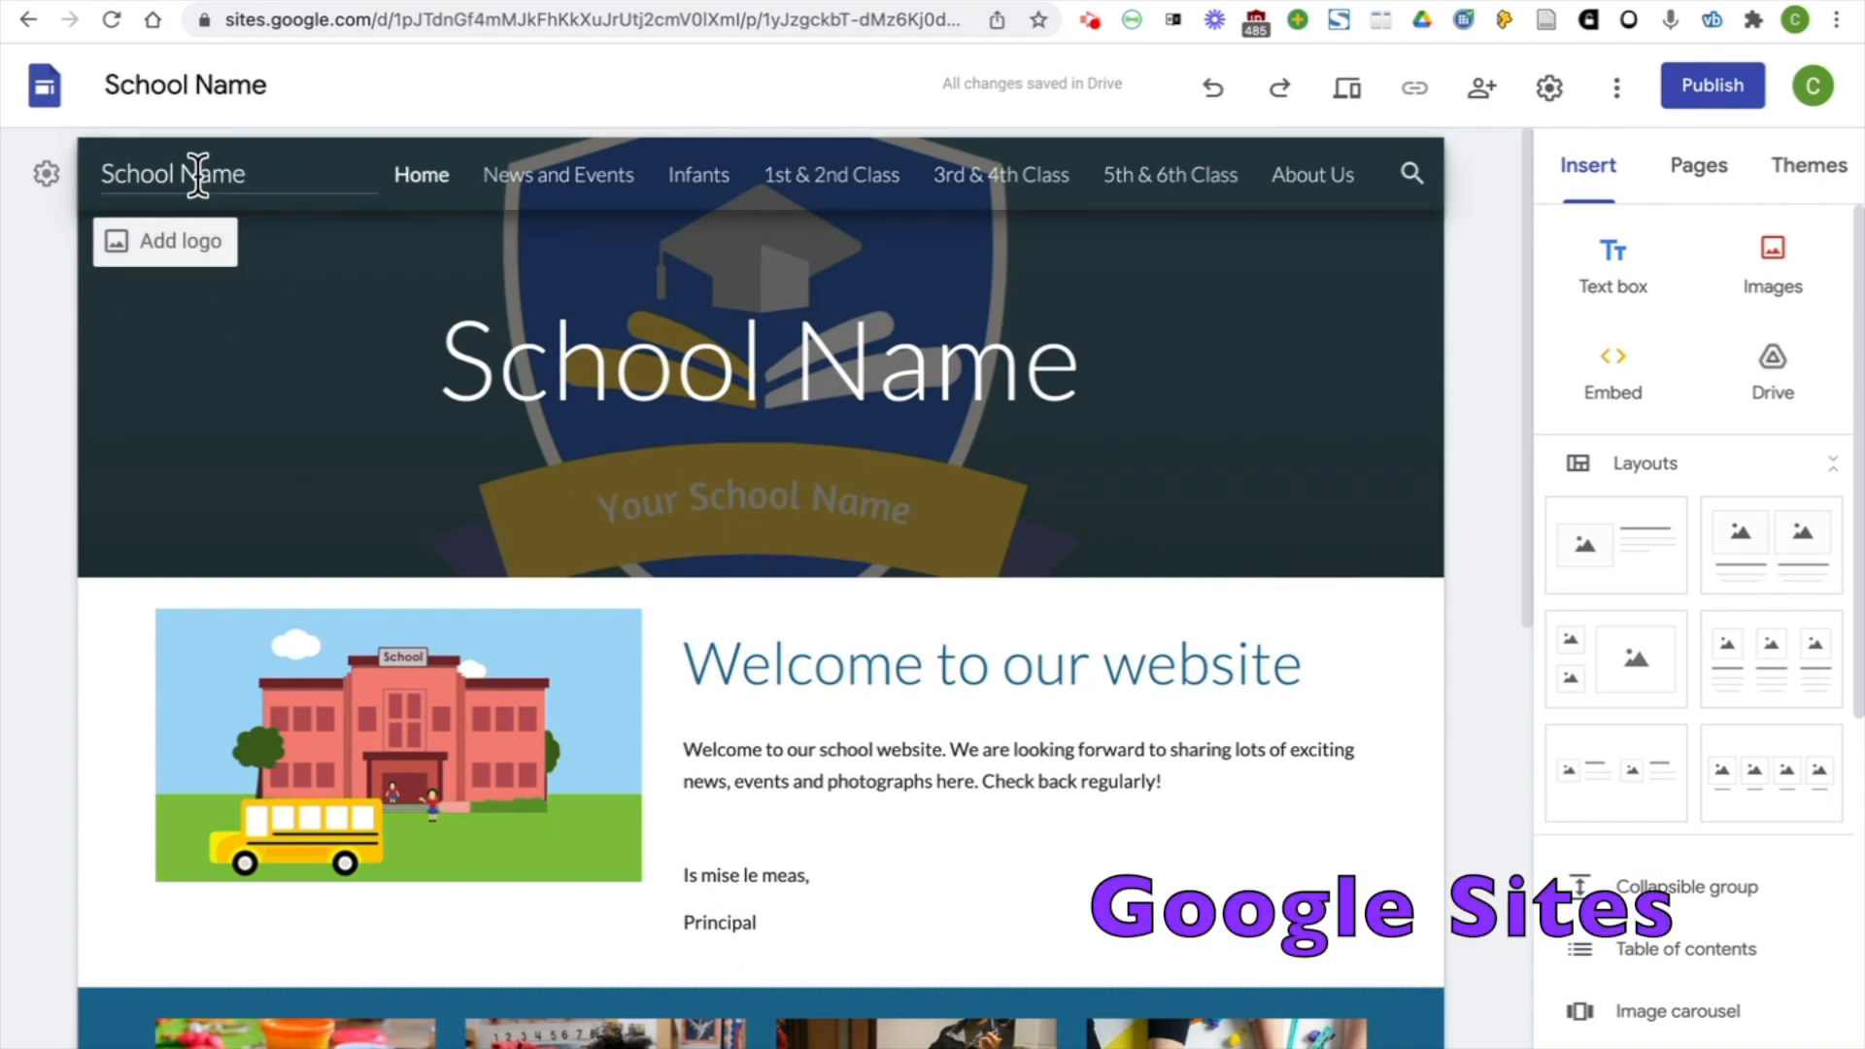
Look at the logo and favicon options in the site's brand image settings from the Home page
{"action": "left_click", "coordinate": [194, 247]}
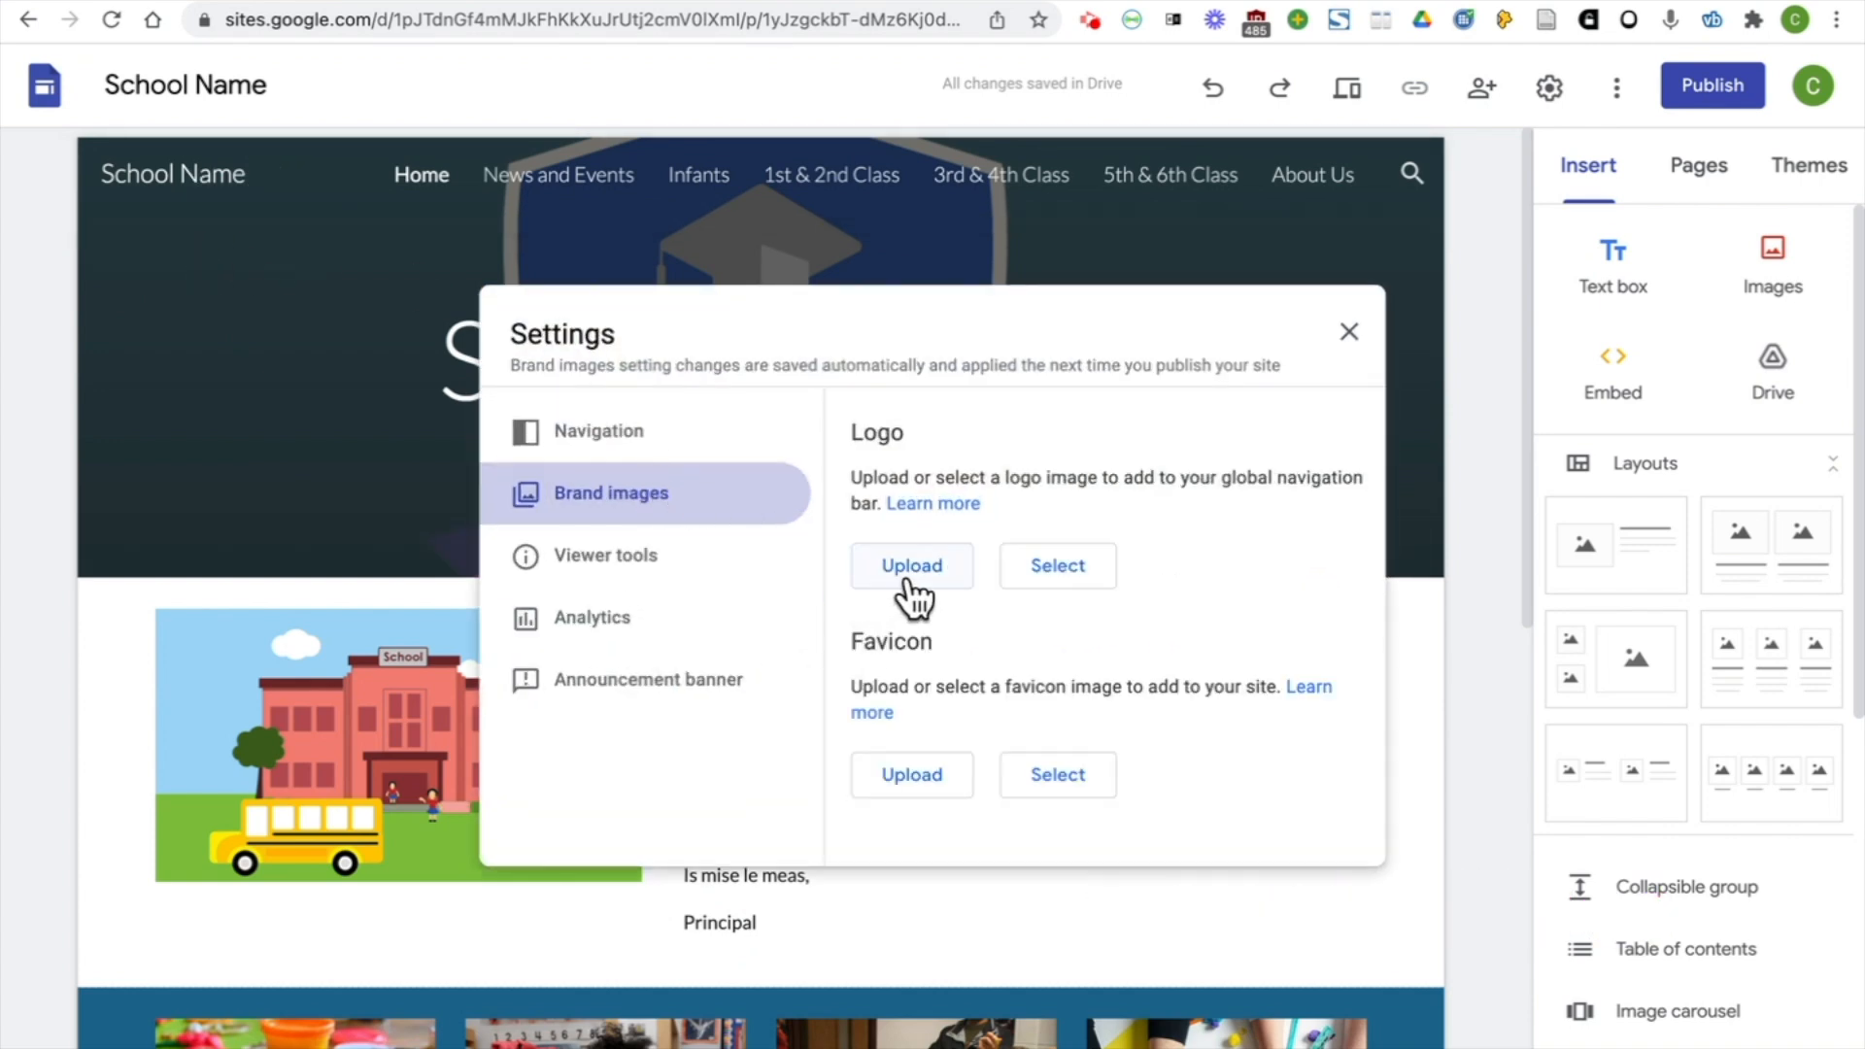
{"action": "left_click", "coordinate": [1349, 332]}
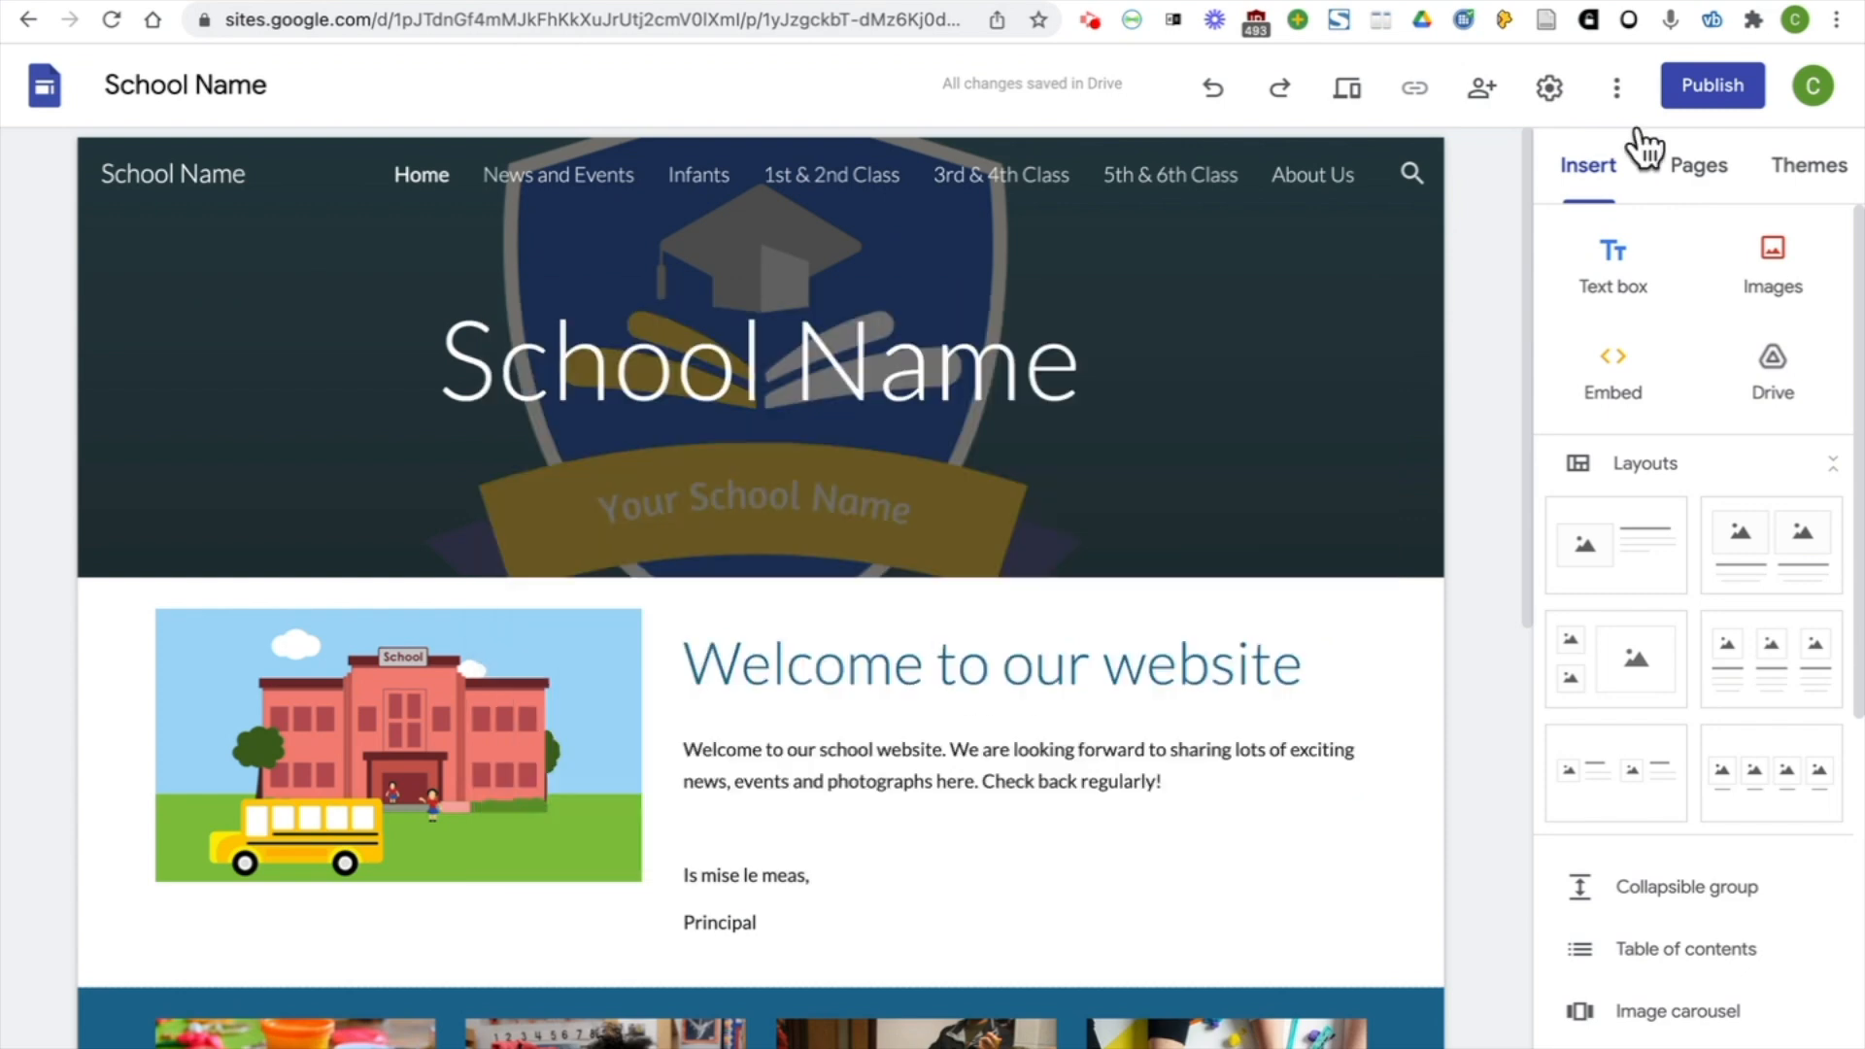
Open the settings for publishing the site to the web
{"action": "left_click", "coordinate": [1707, 107]}
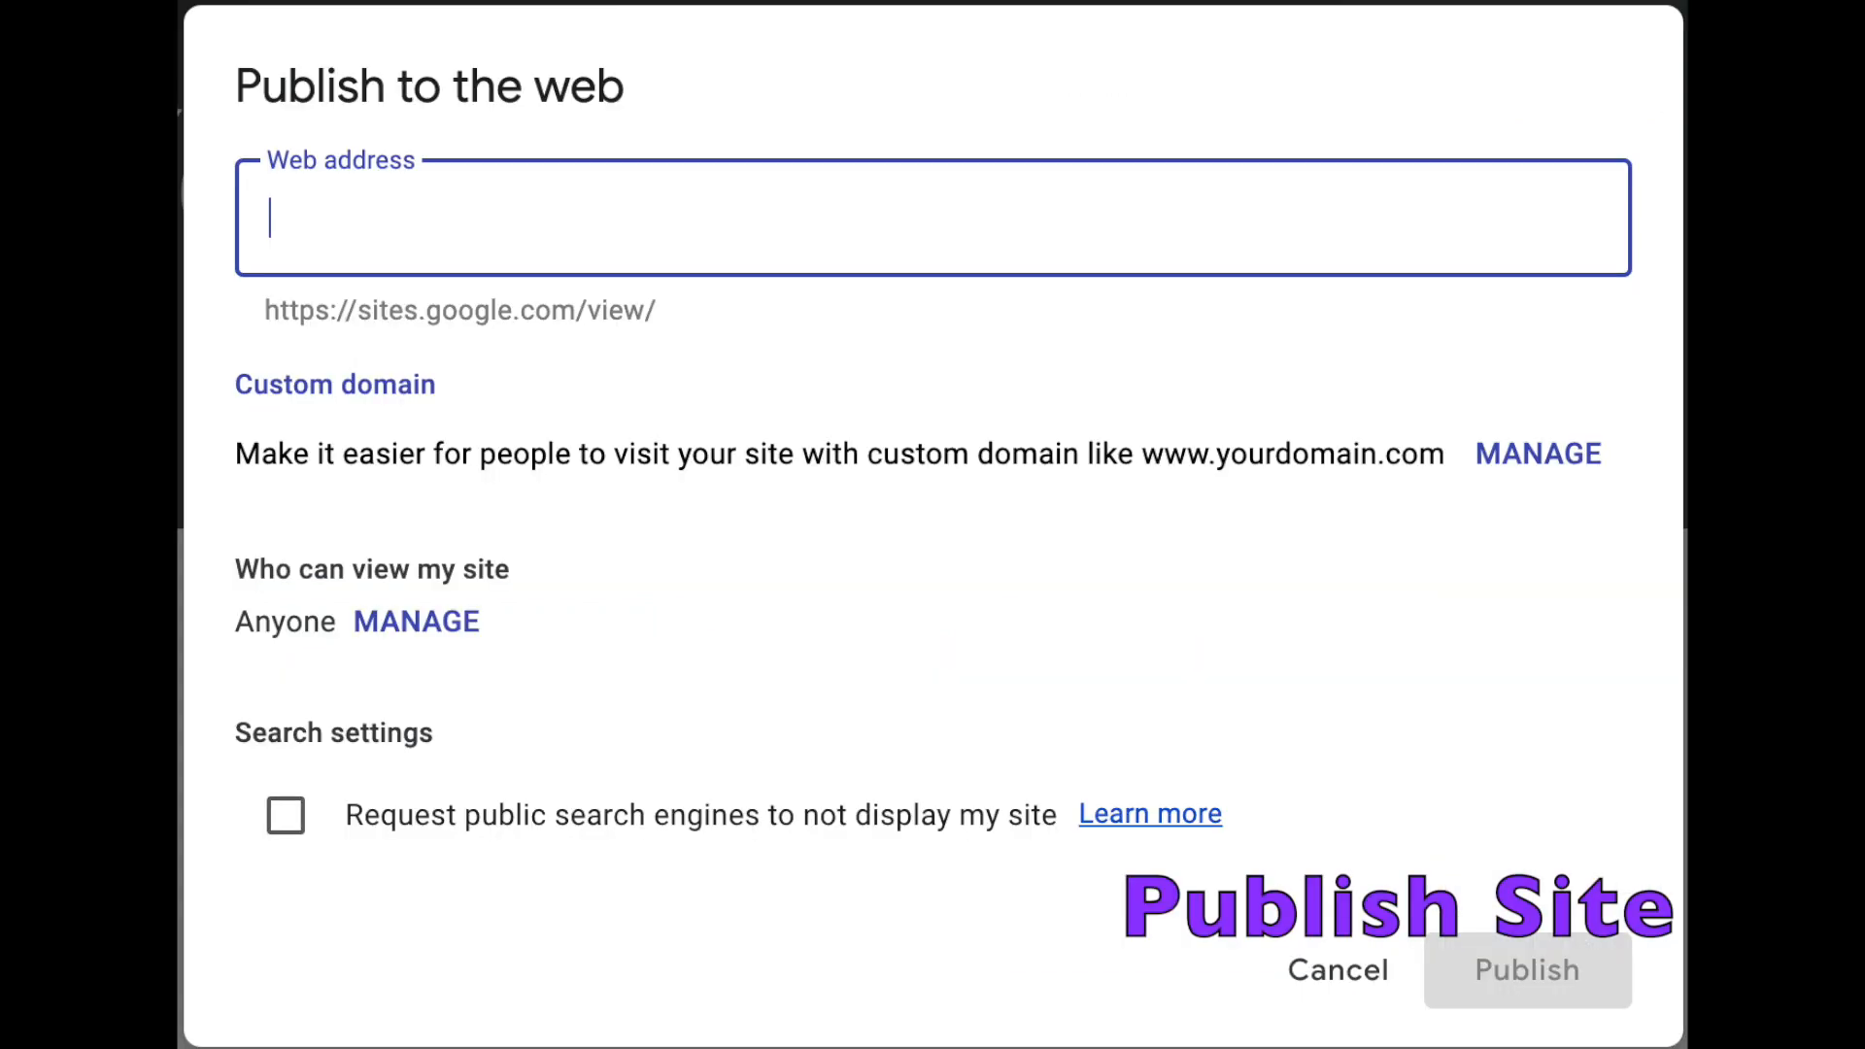